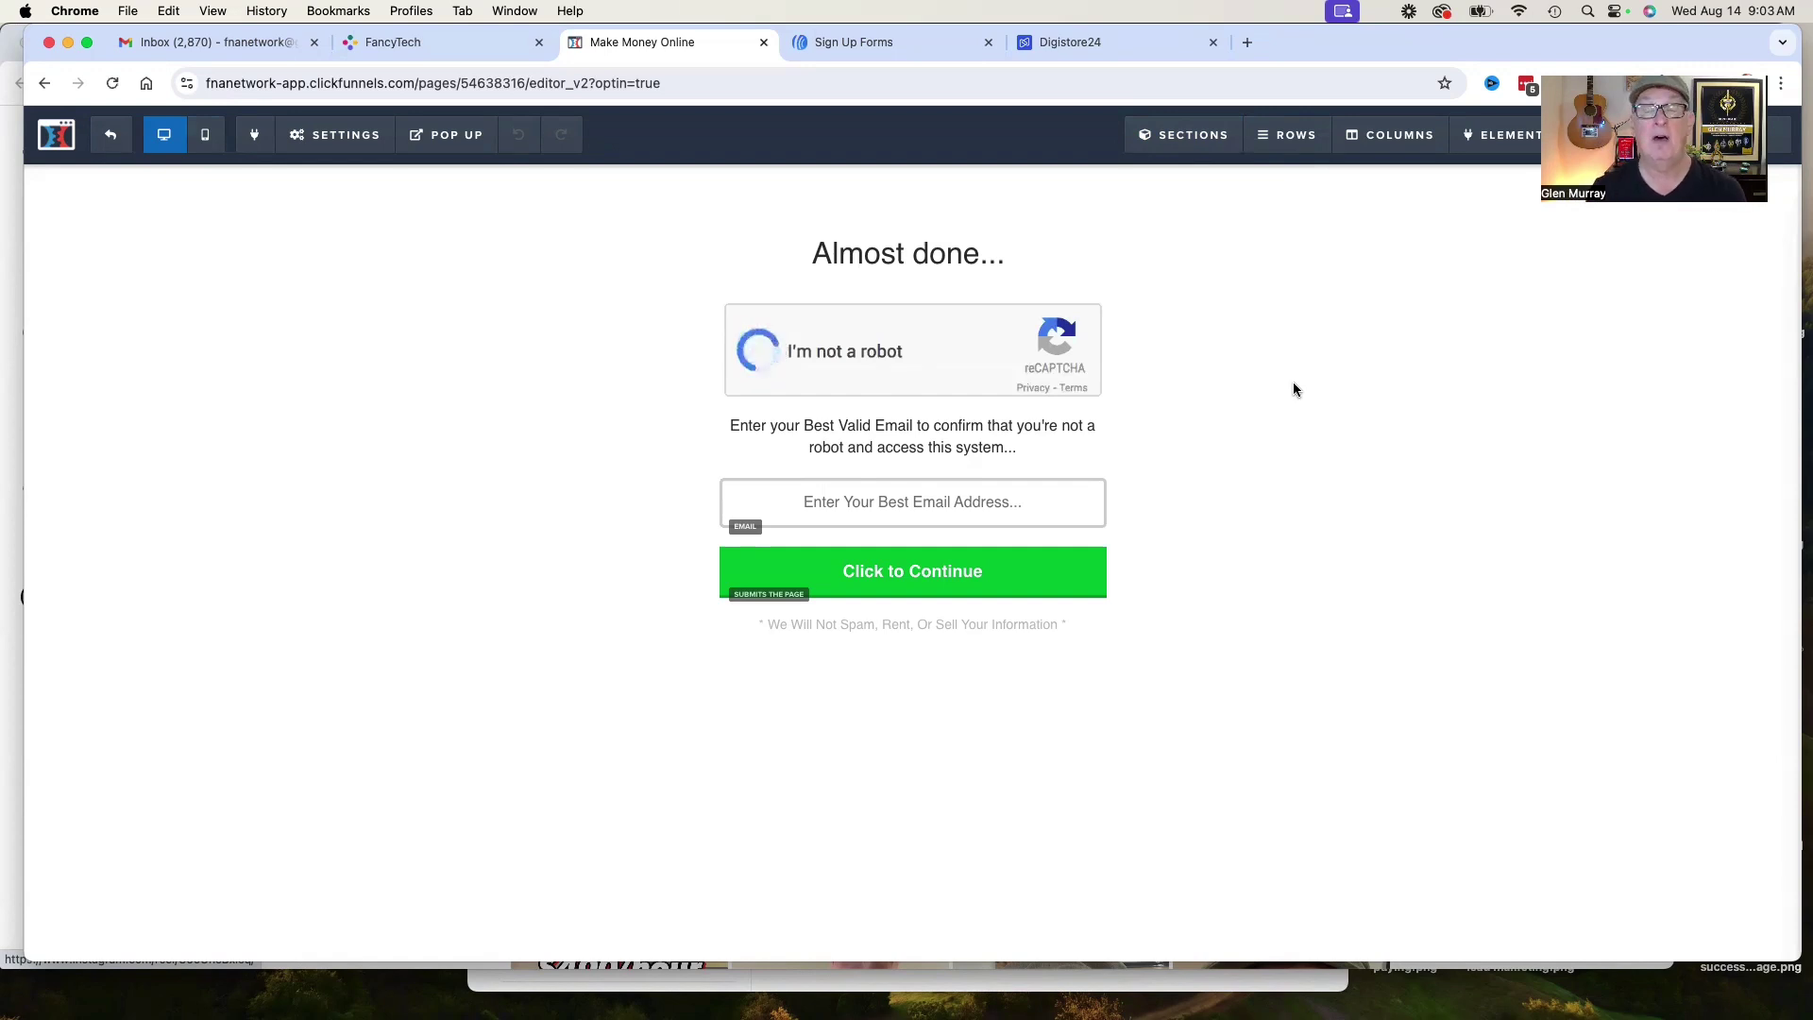
Switch to the Digistore24 marketplace listing 1001 English-language products
click(1120, 49)
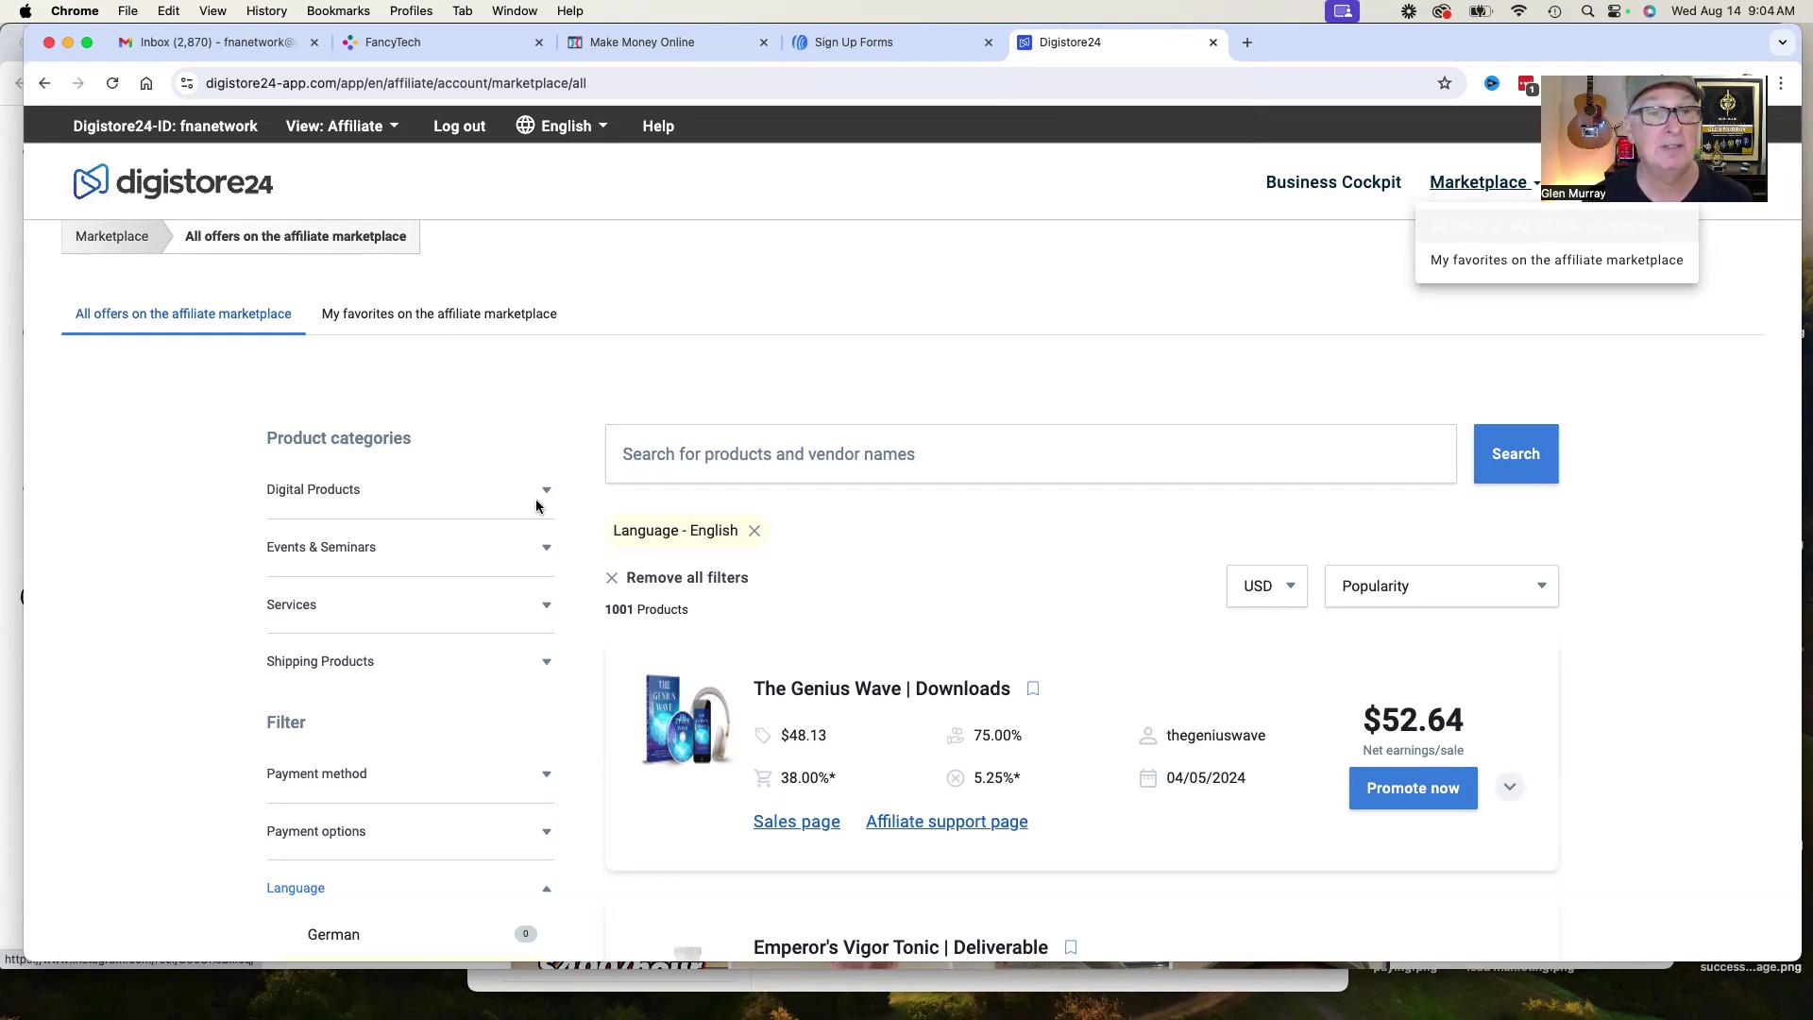
Filter the marketplace to Digital Products › Online Marketing & E-Business, showing 160 products
click(544, 497)
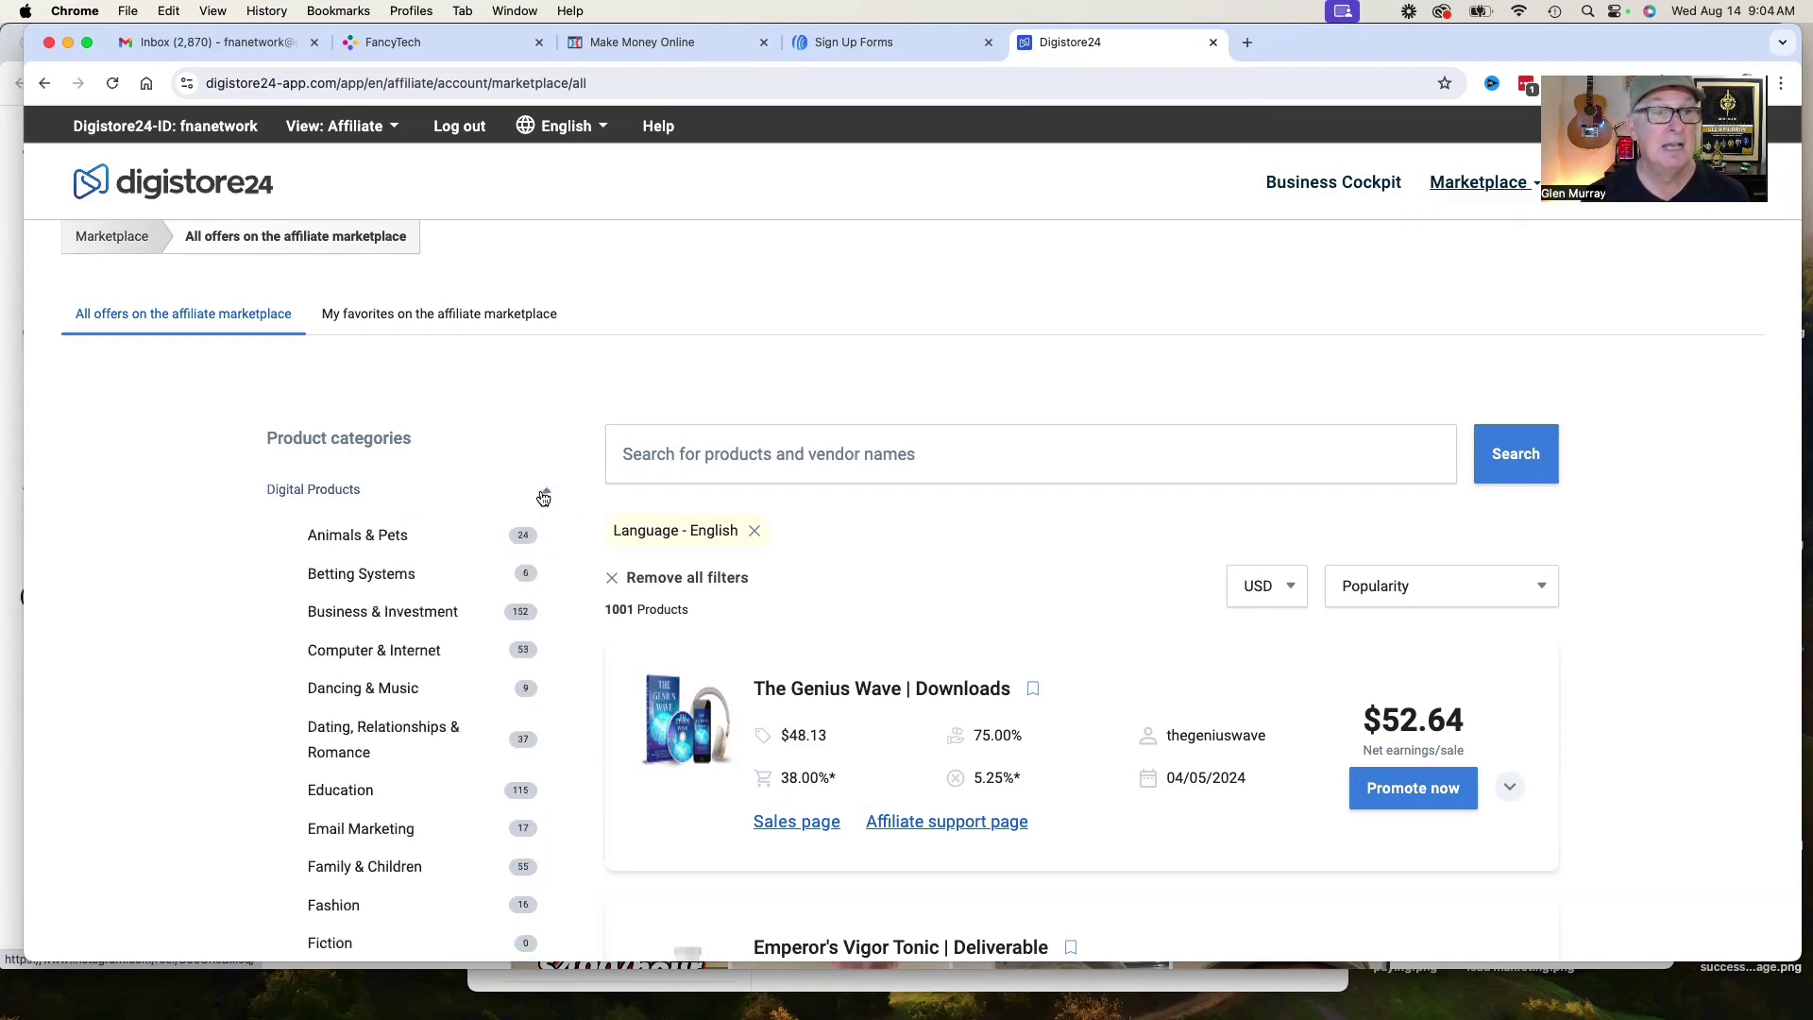
scroll(414, 754, down, 5)
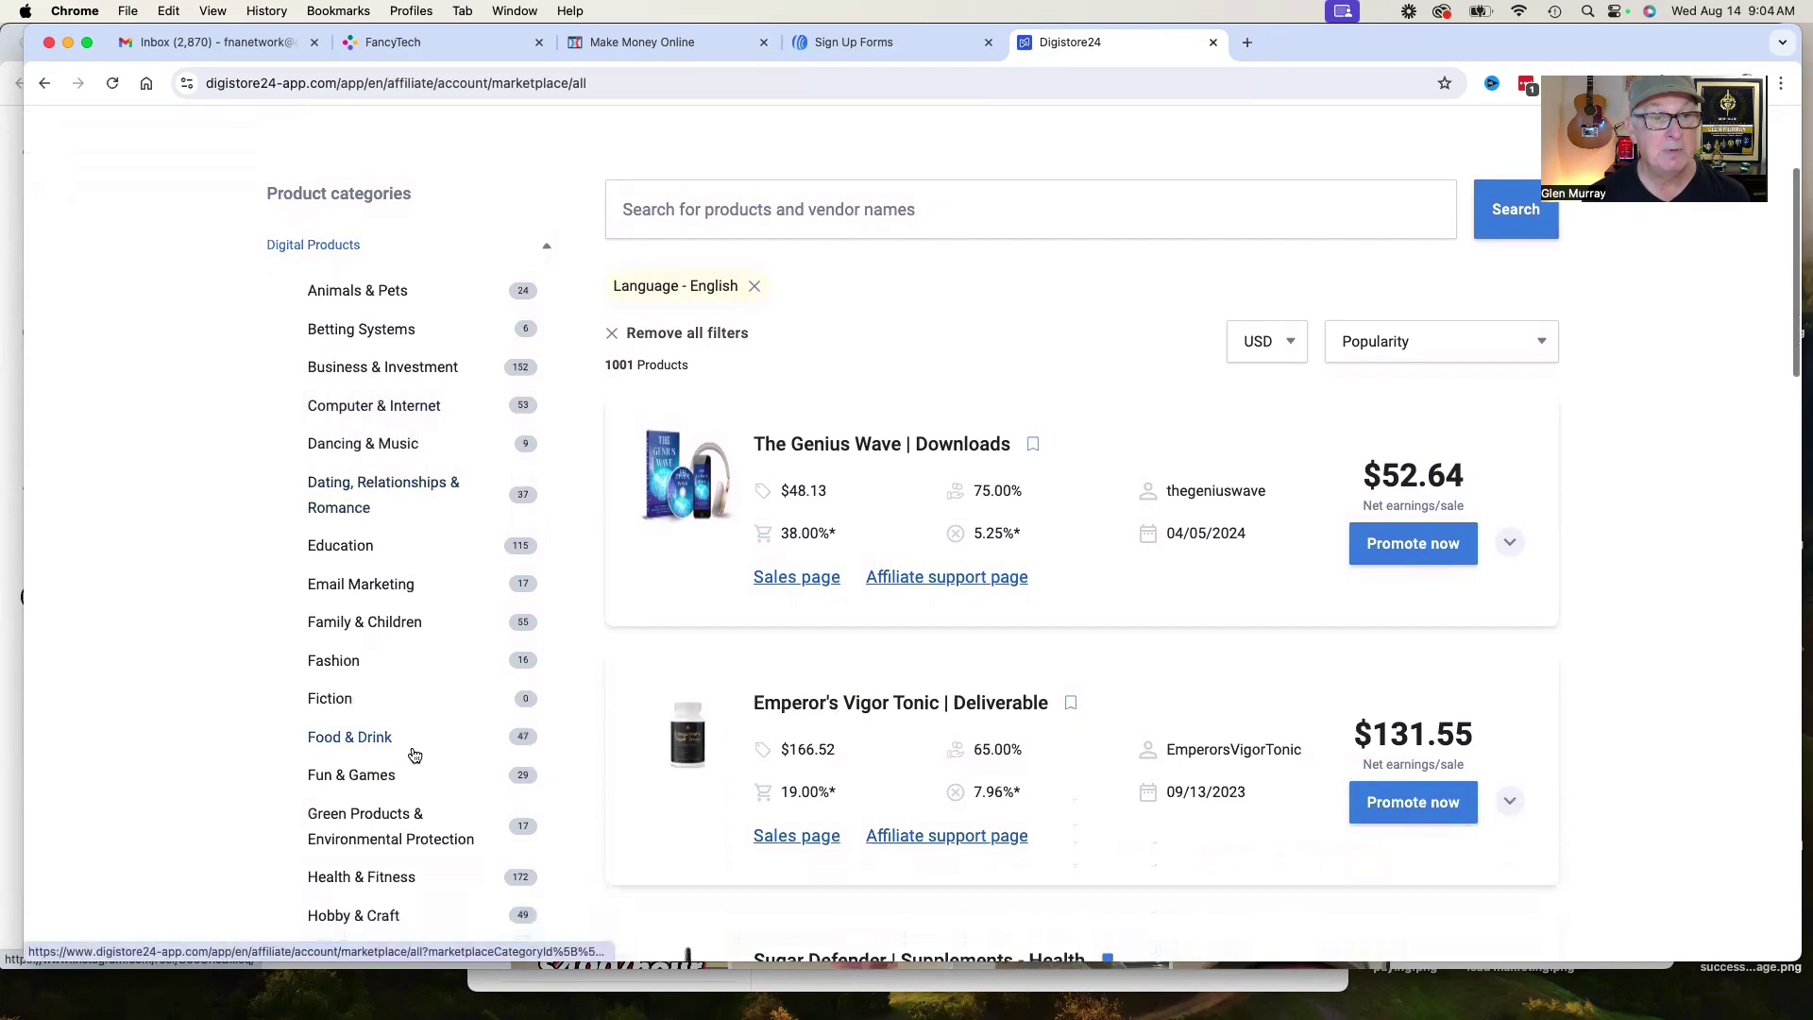
scroll(414, 754, down, 3)
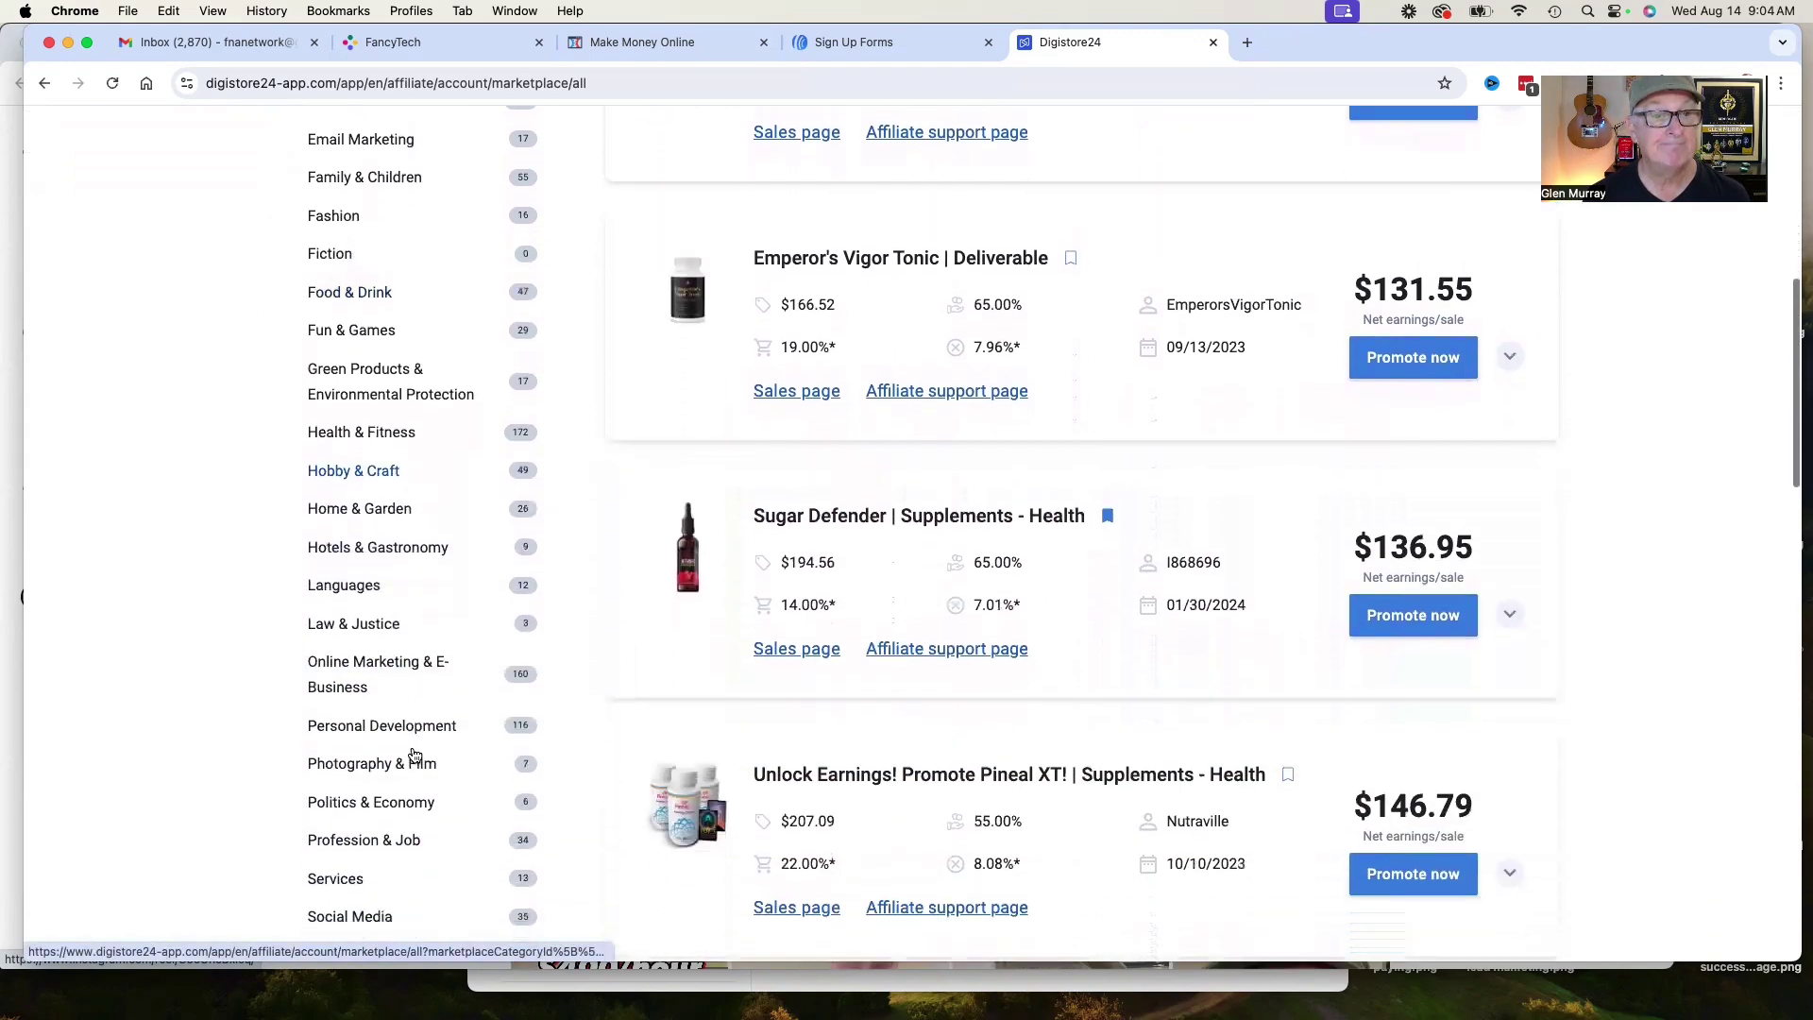
click(380, 662)
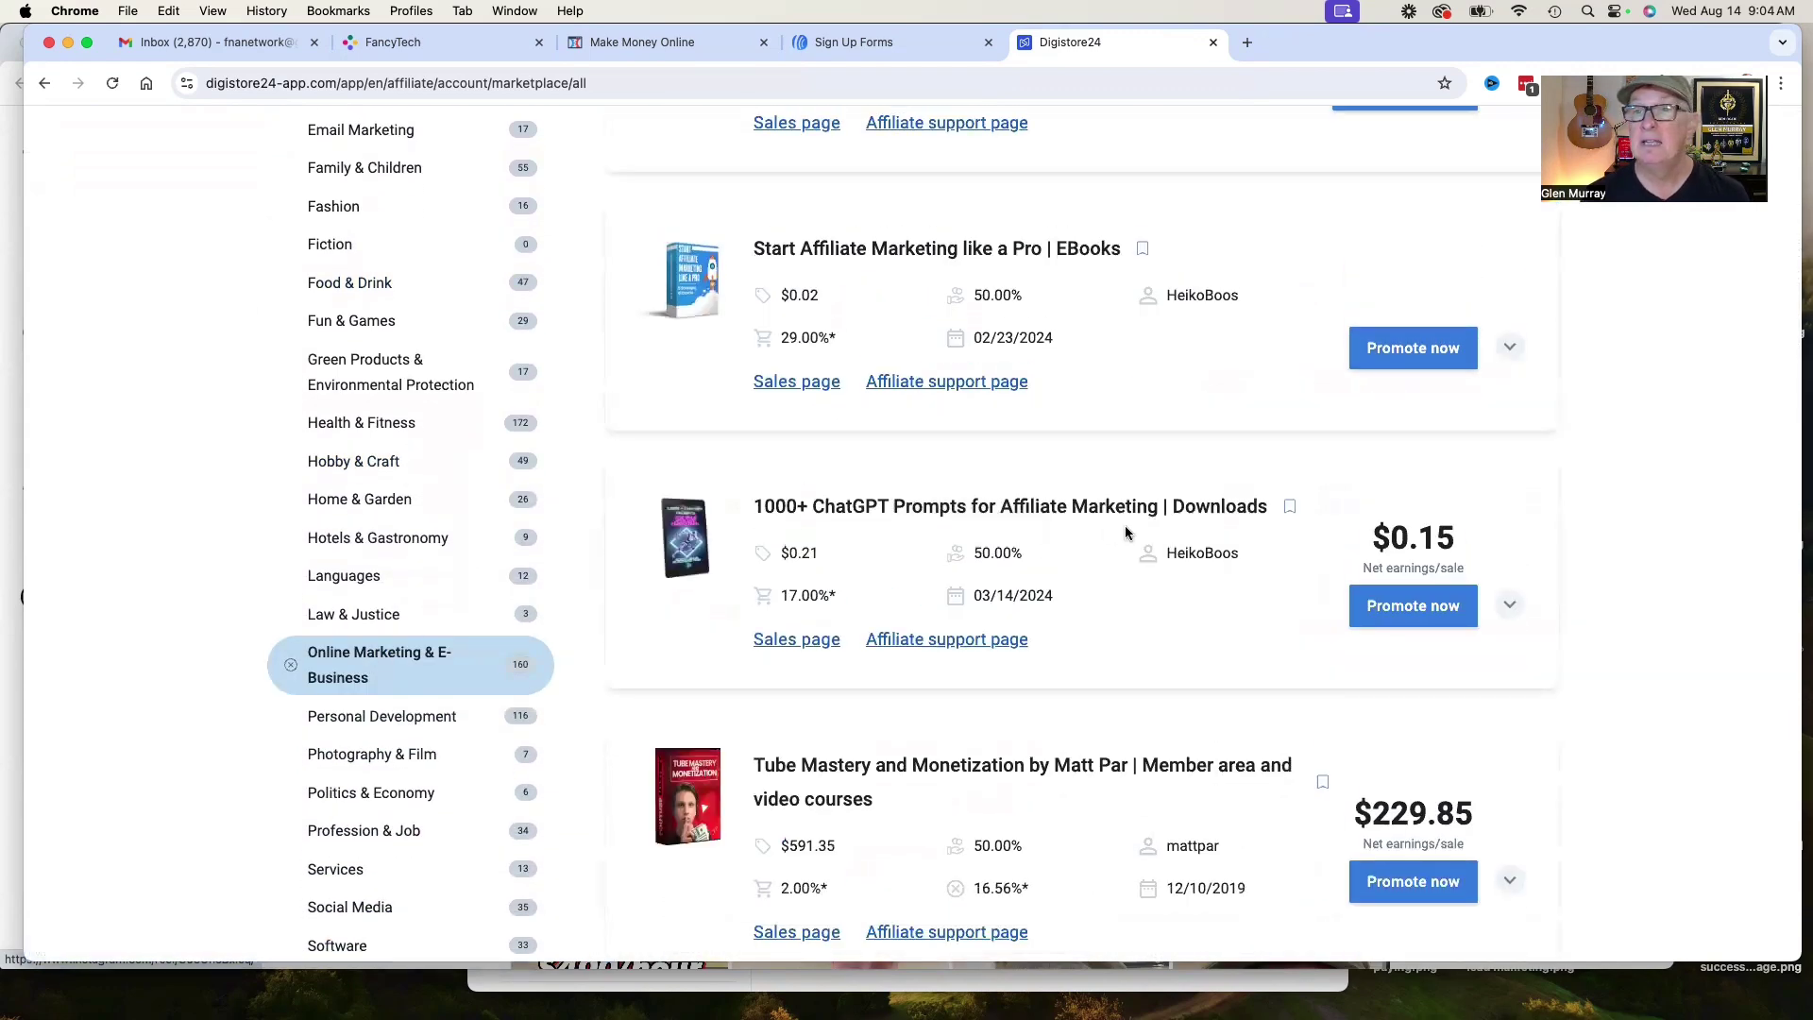
scroll(1125, 534, up, 10)
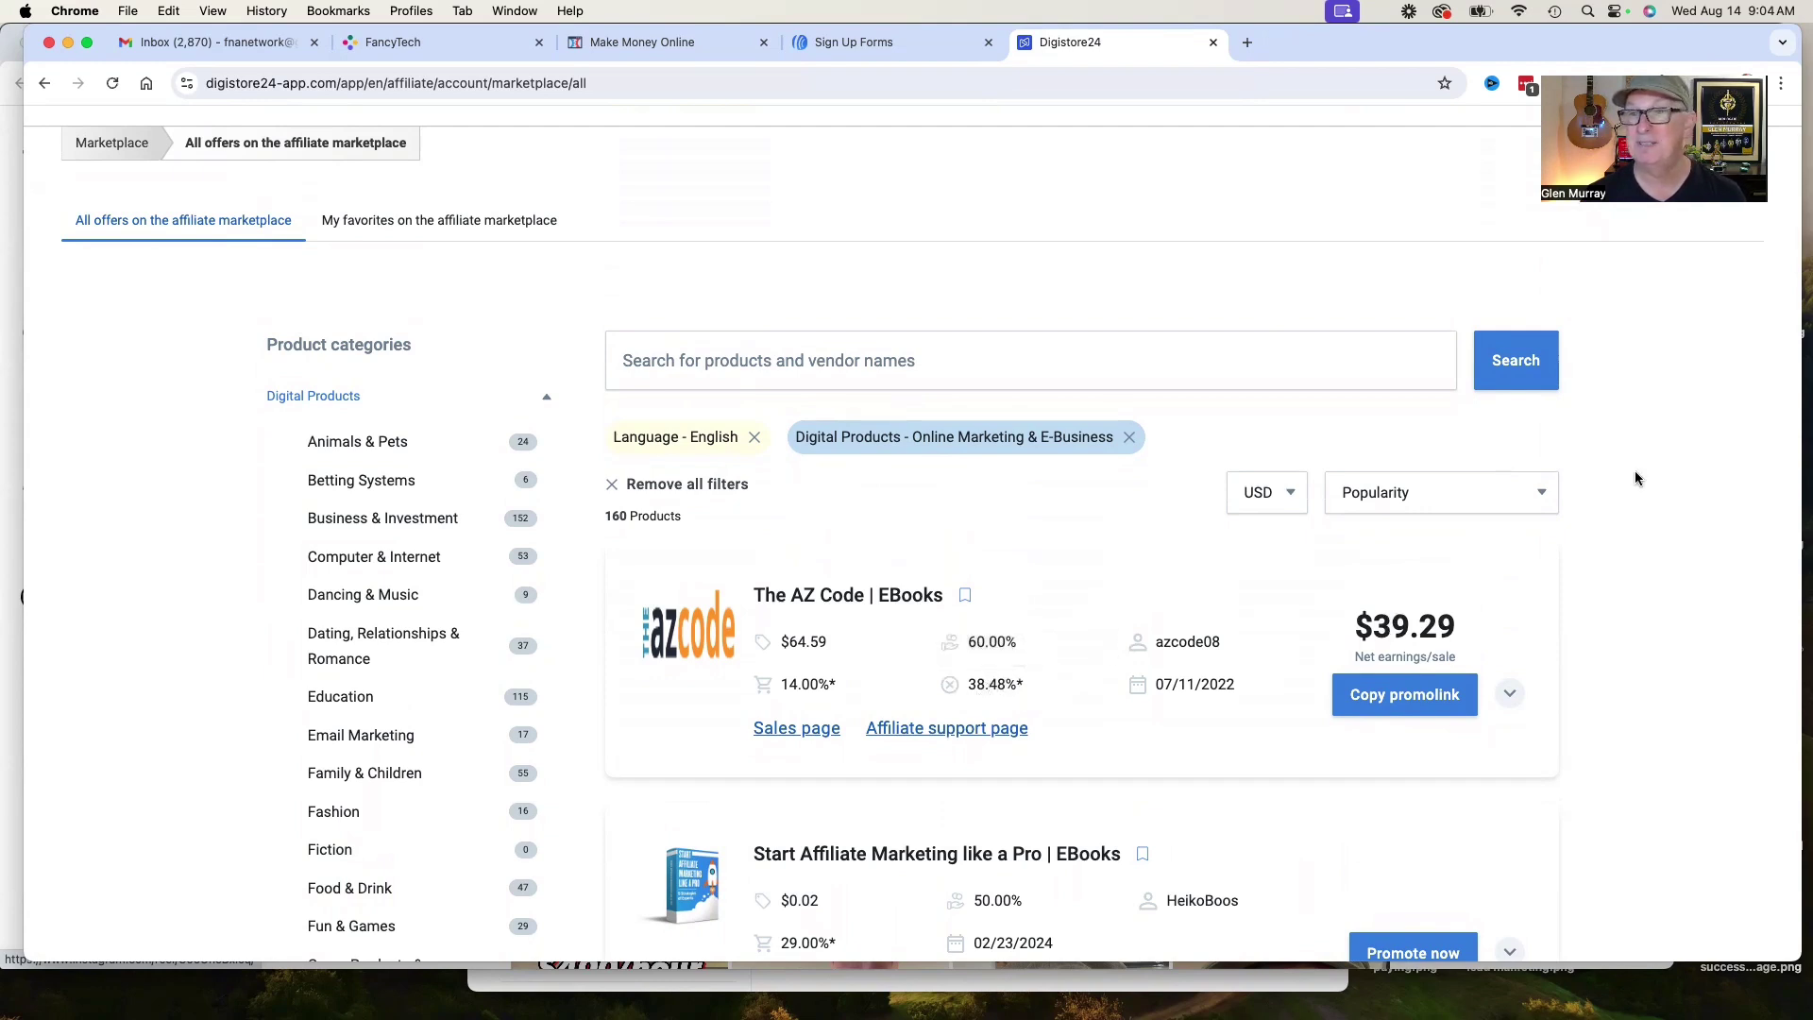
Sort the Online Marketing offers by Earnings/sale
click(1540, 498)
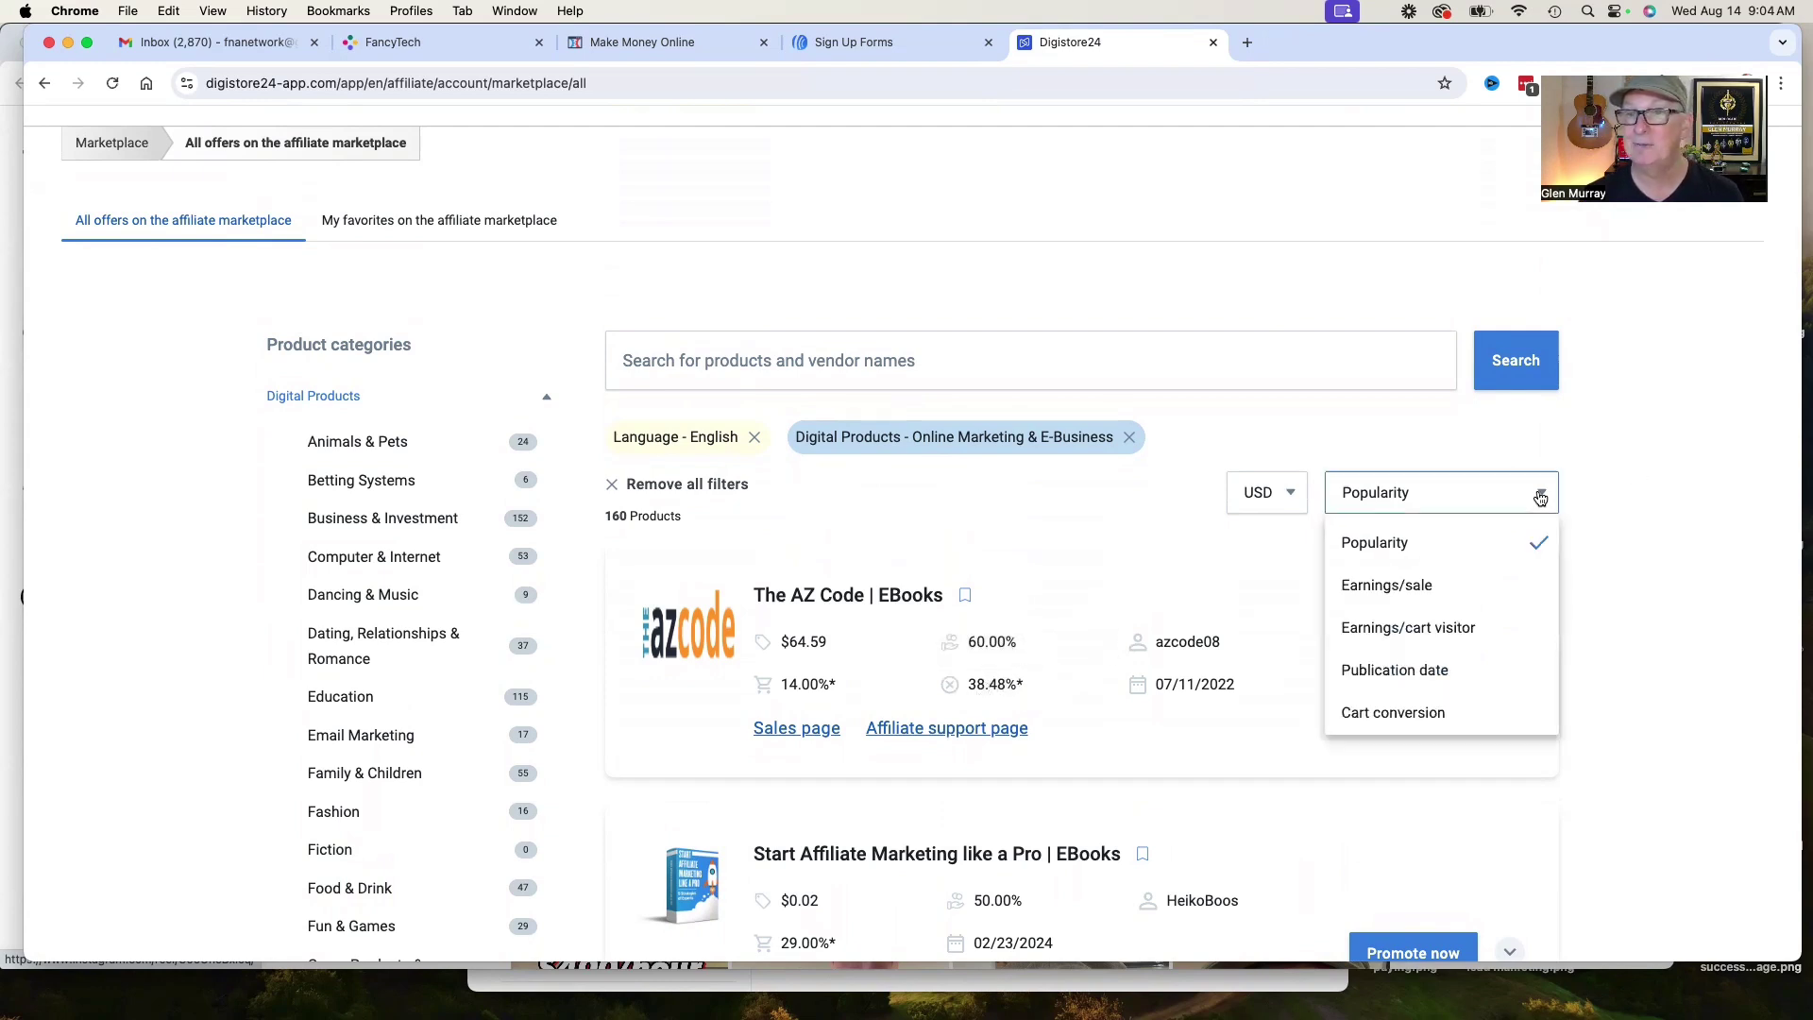
click(1398, 586)
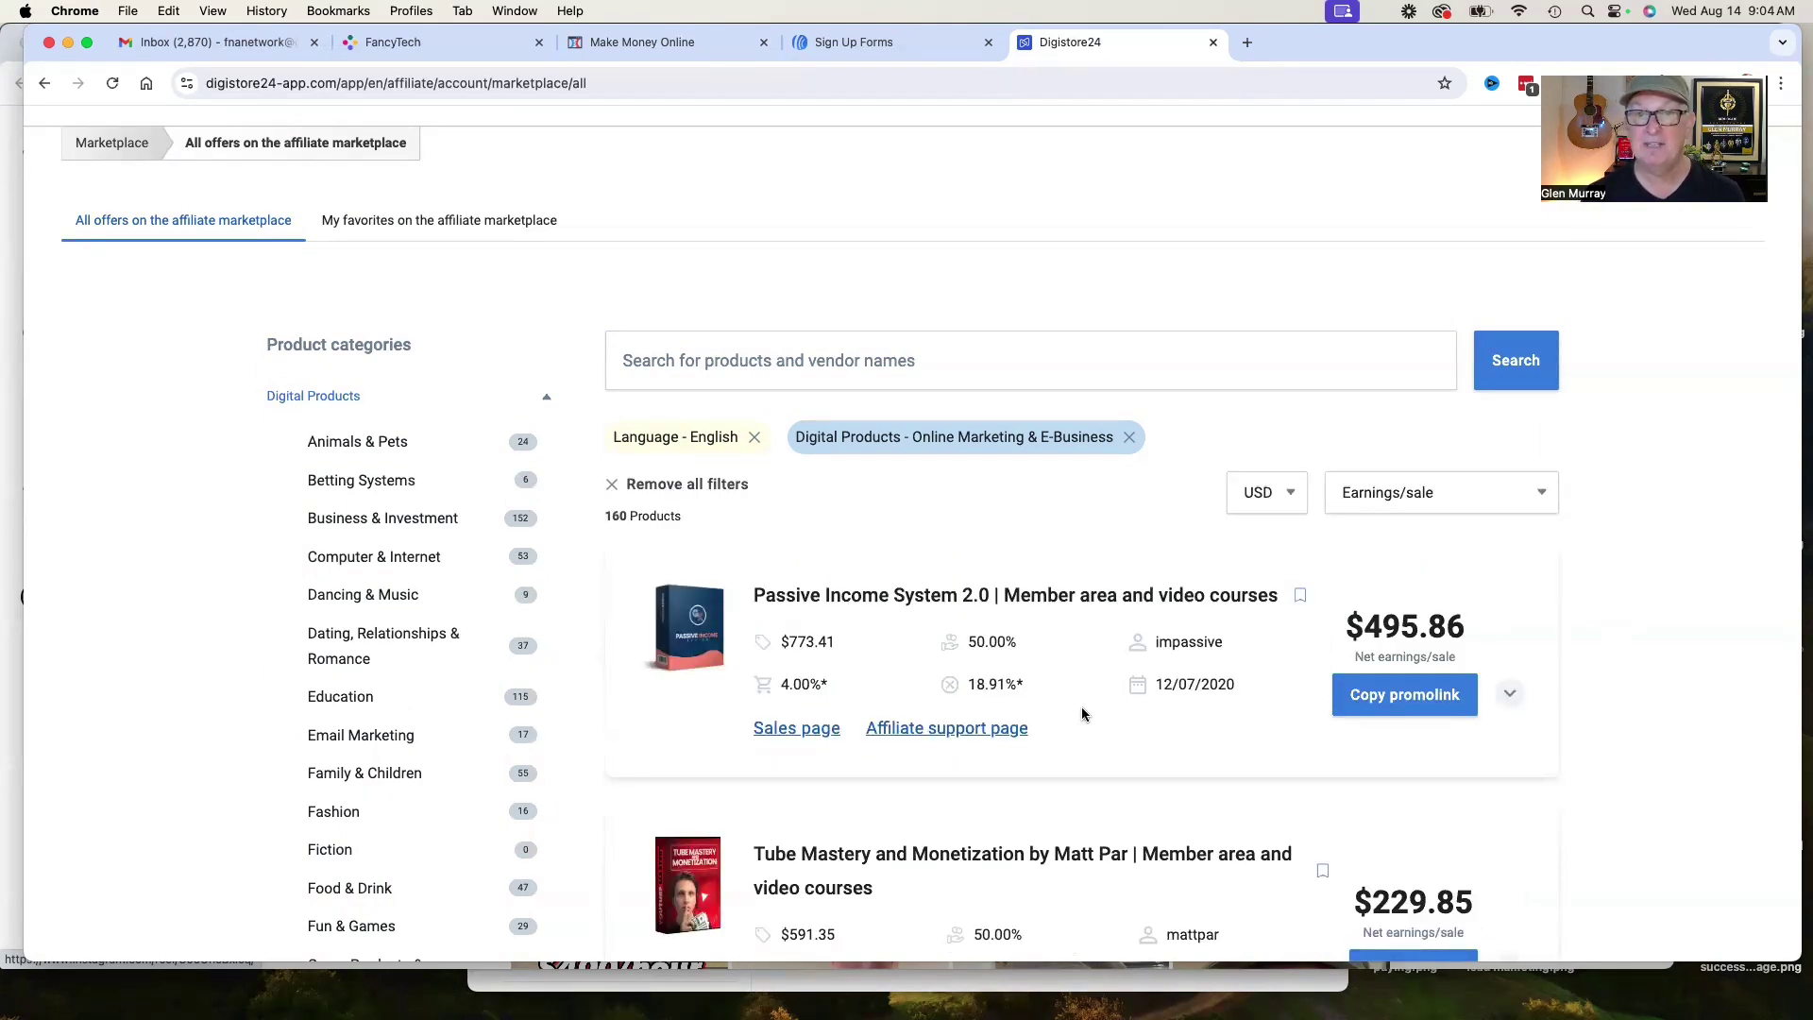
scroll(1550, 661, down, 3)
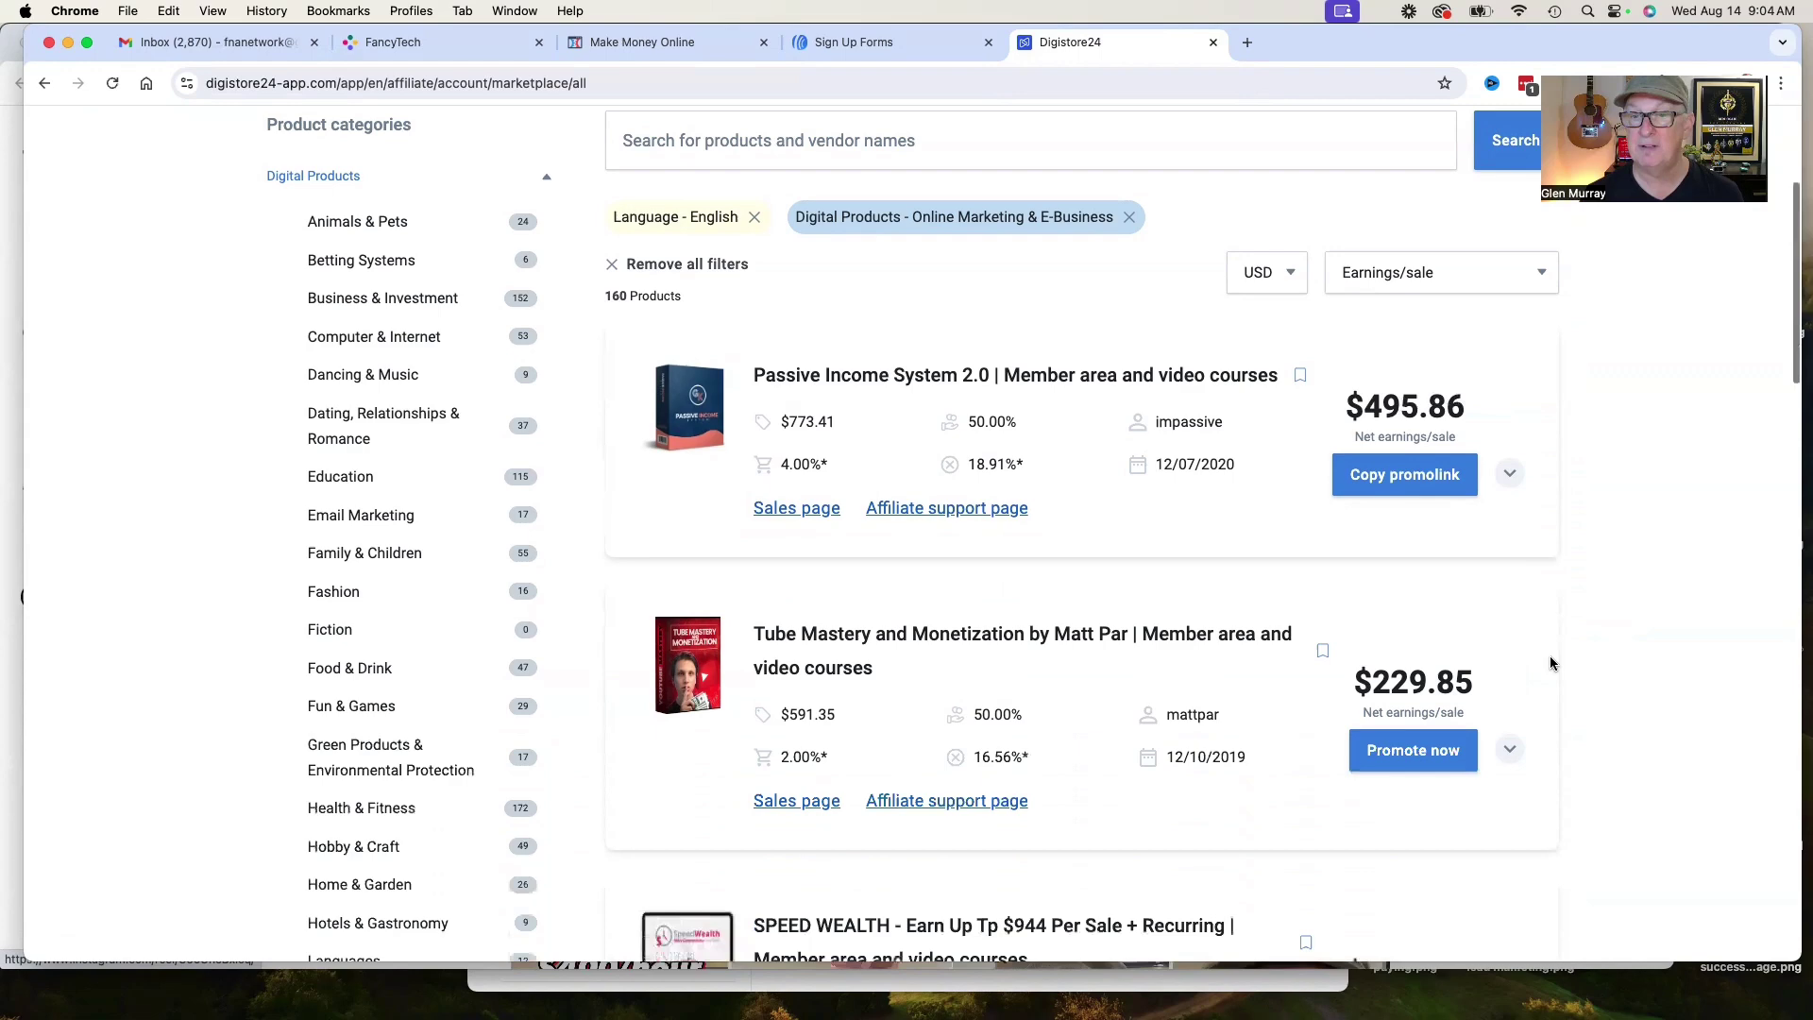
scroll(1549, 664, down, 12)
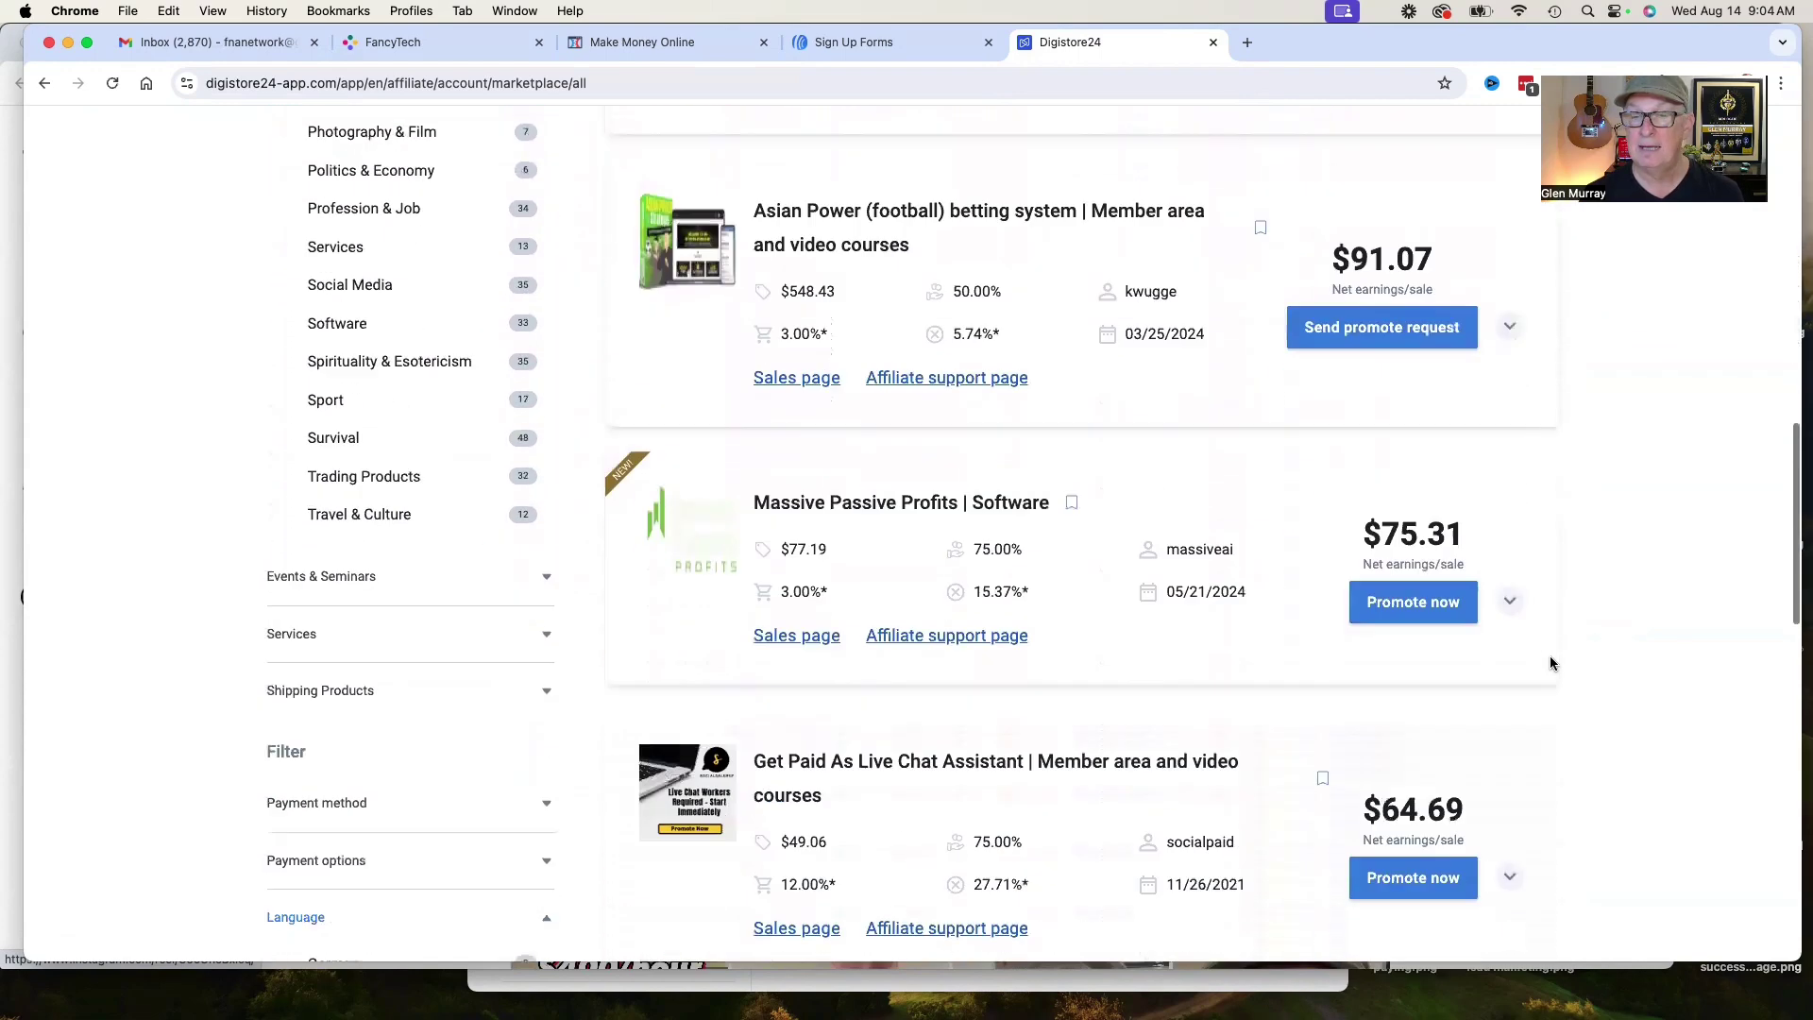
Copy the Passive Income System 2.0 promolink and return to AWeber's Sign Up Forms page
scroll(1550, 661, up, 15)
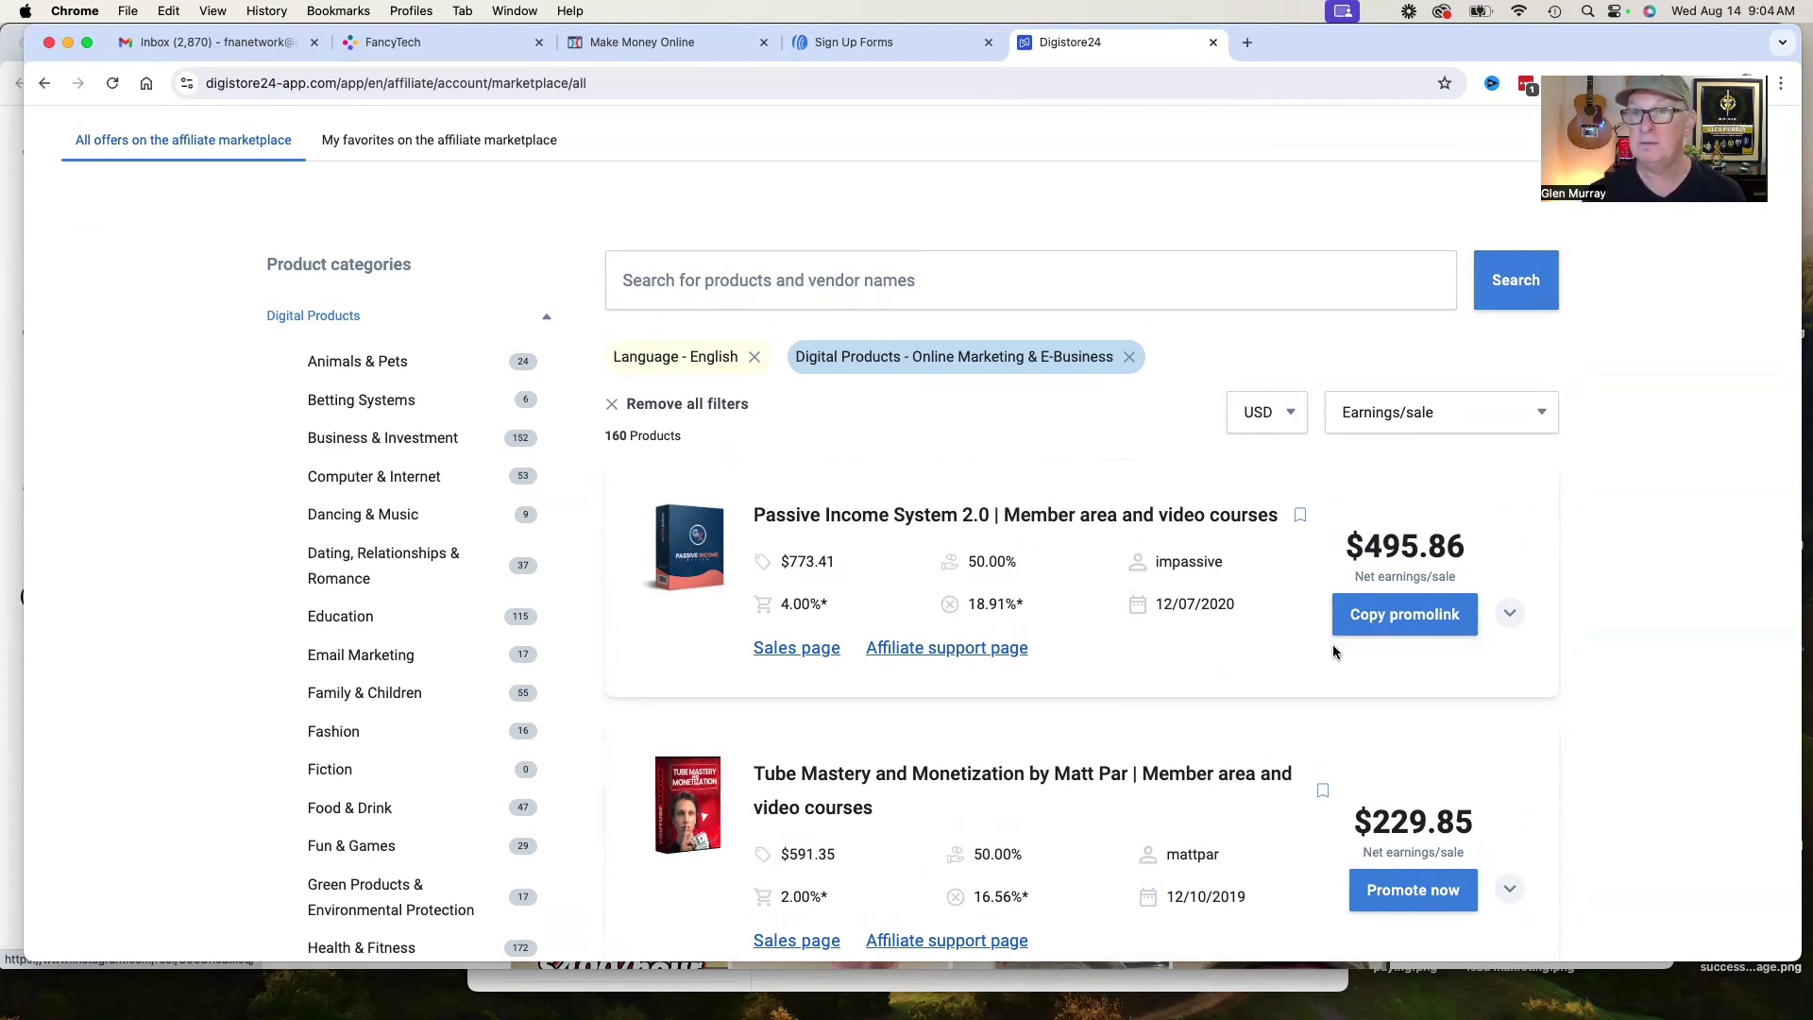
click(1382, 612)
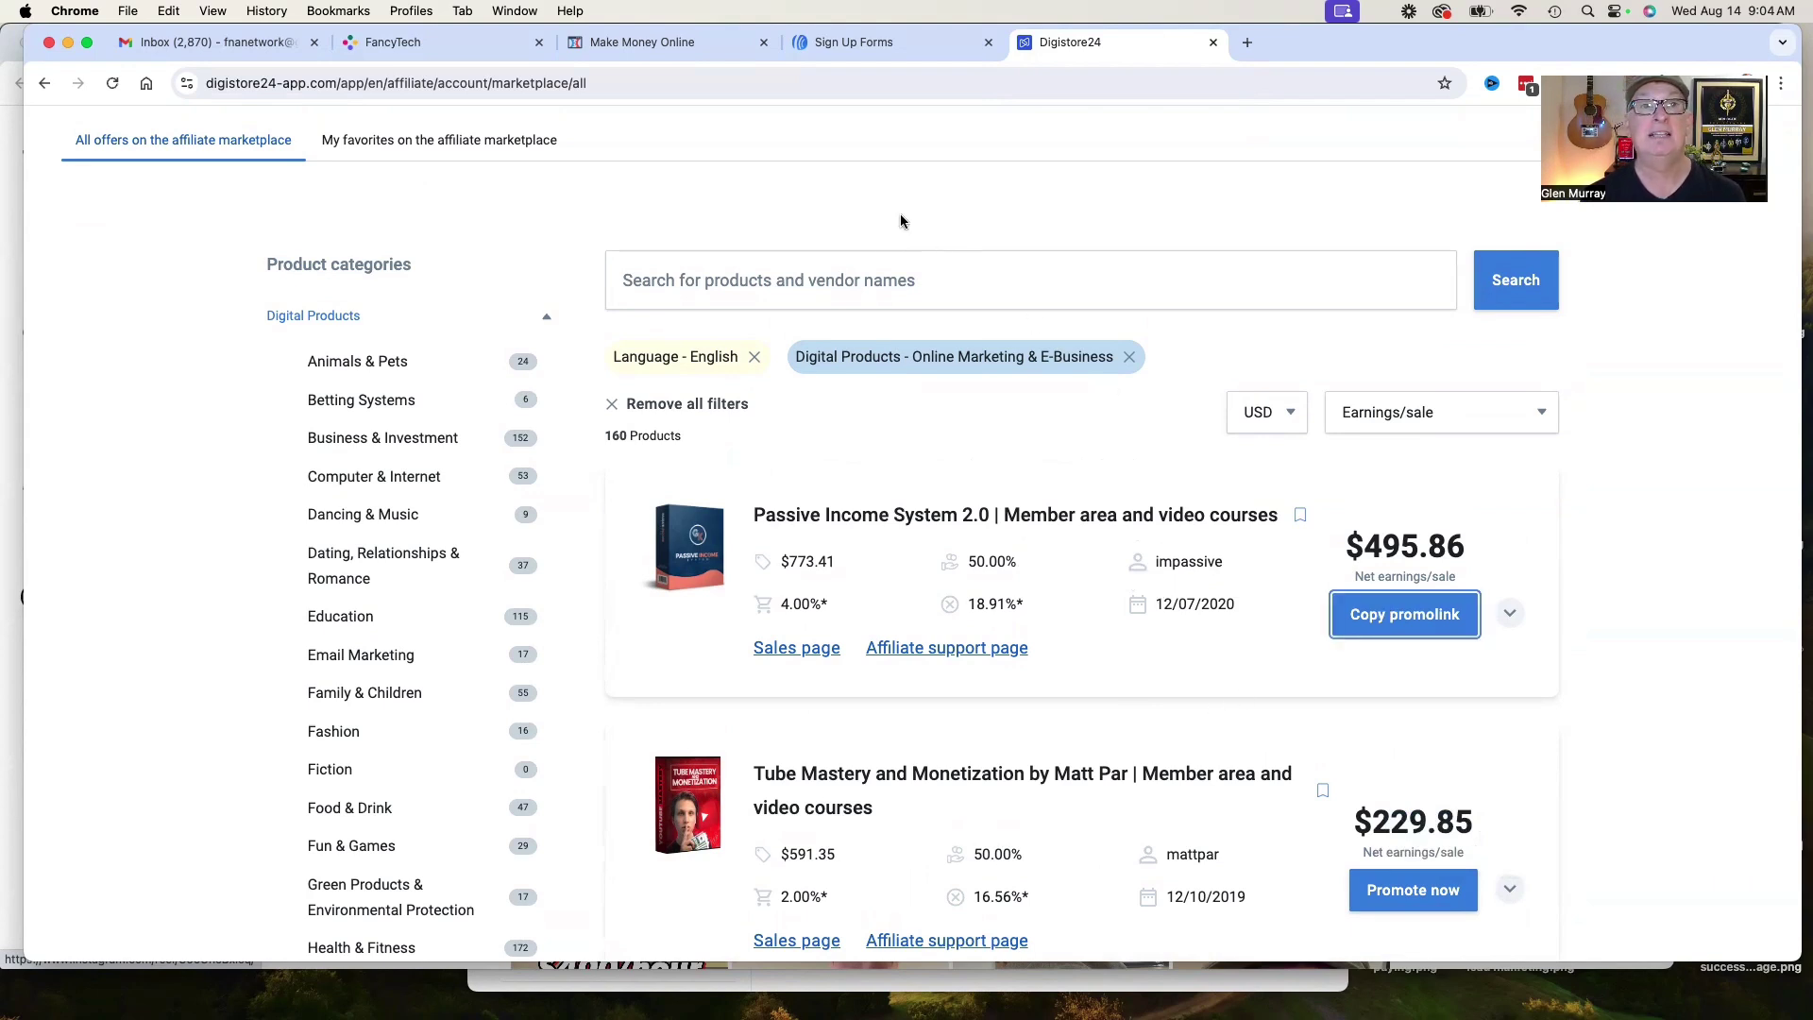
click(863, 52)
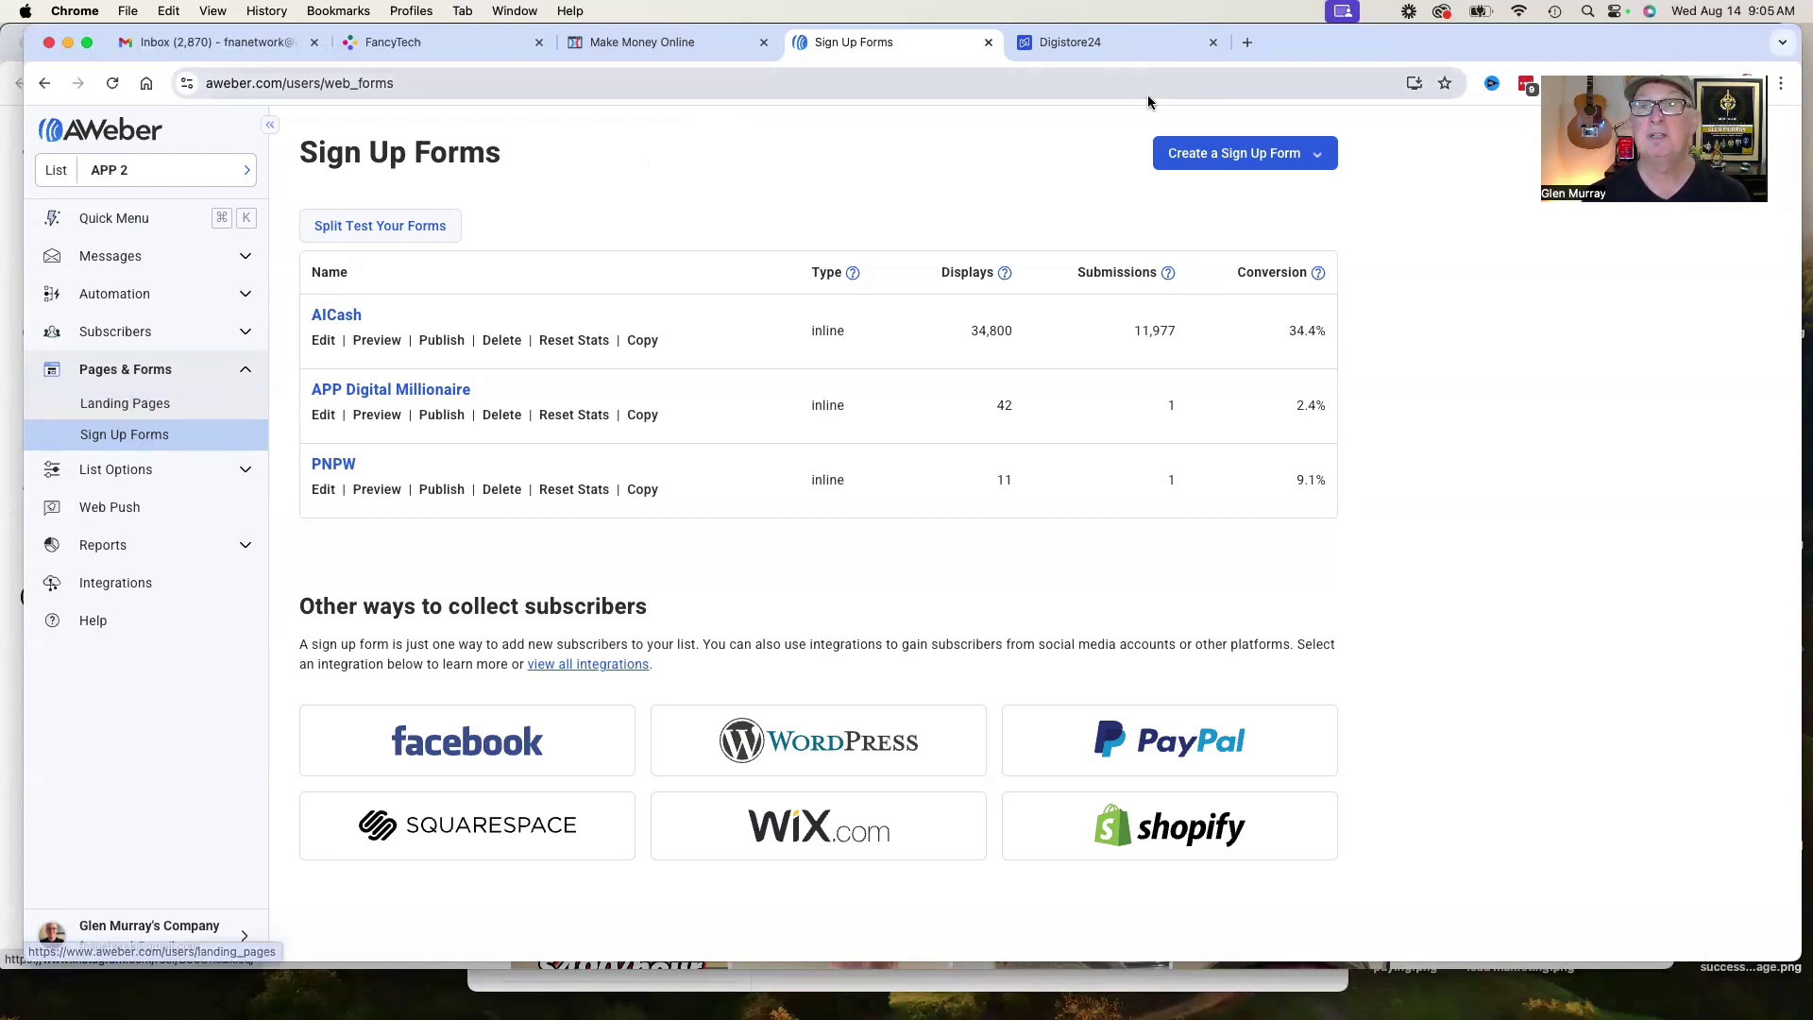
Start a new AWeber sign-up form of the For My Website type
click(1278, 154)
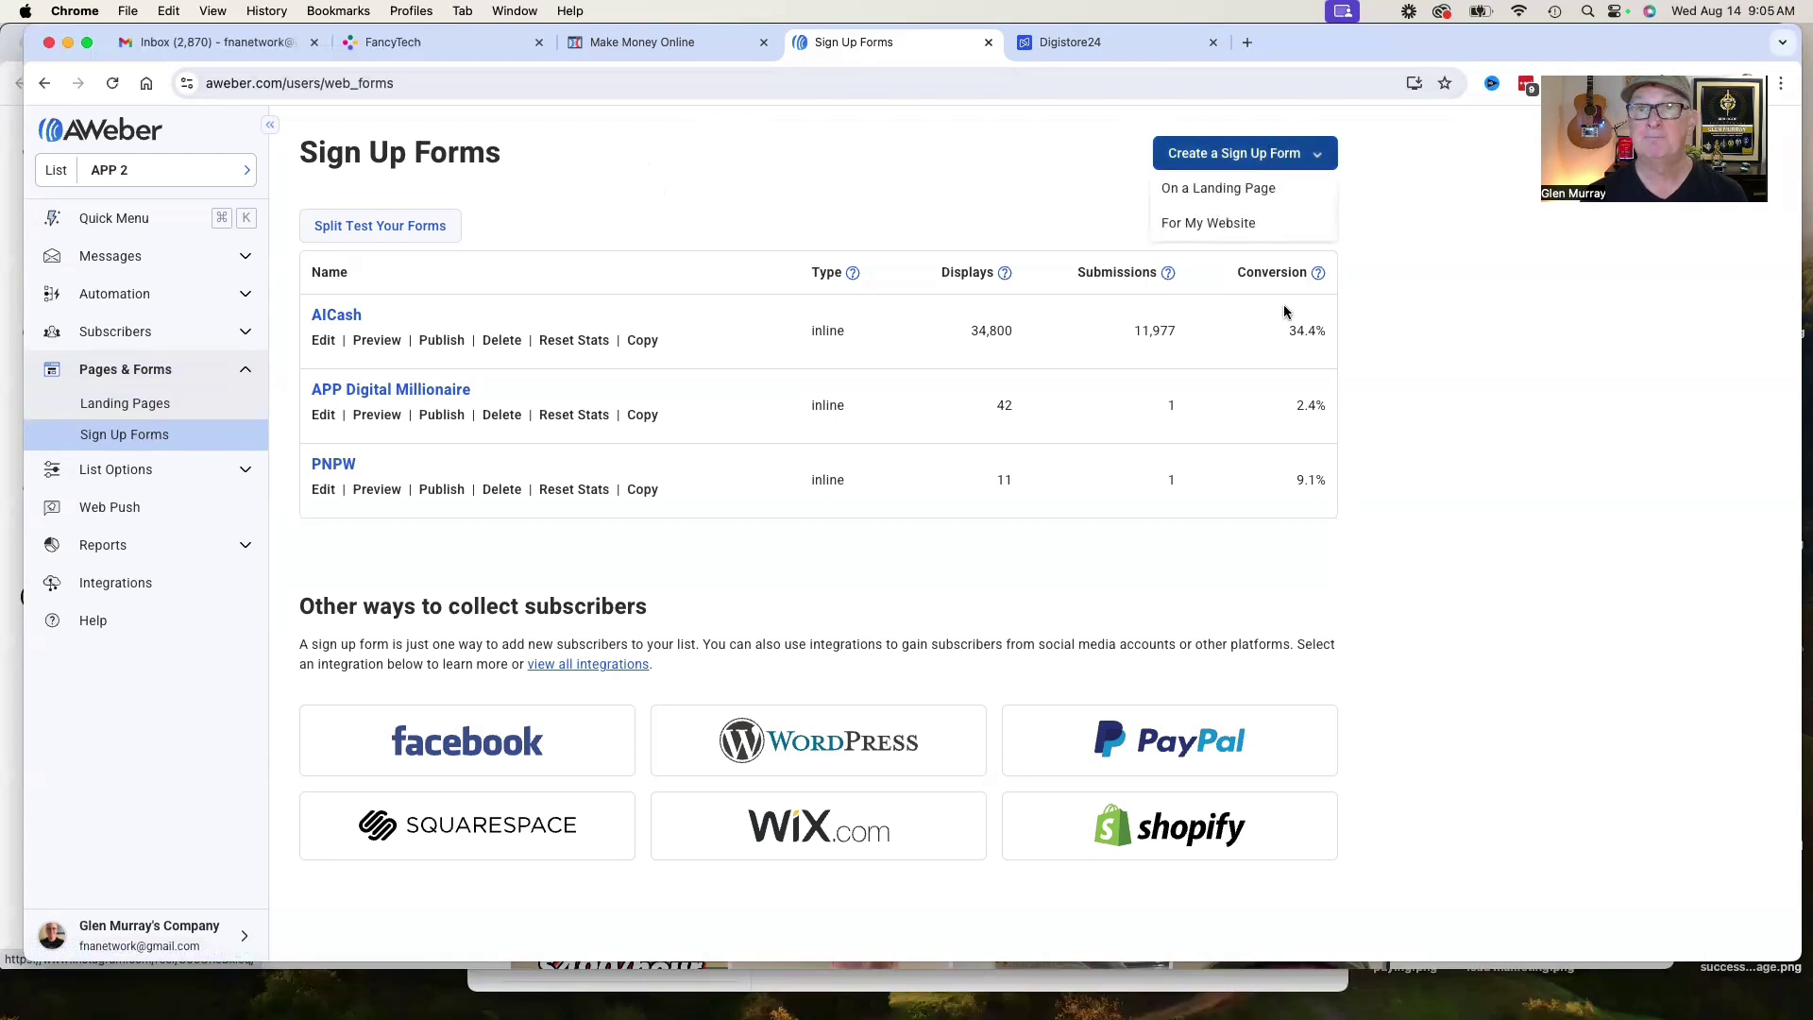
click(1210, 225)
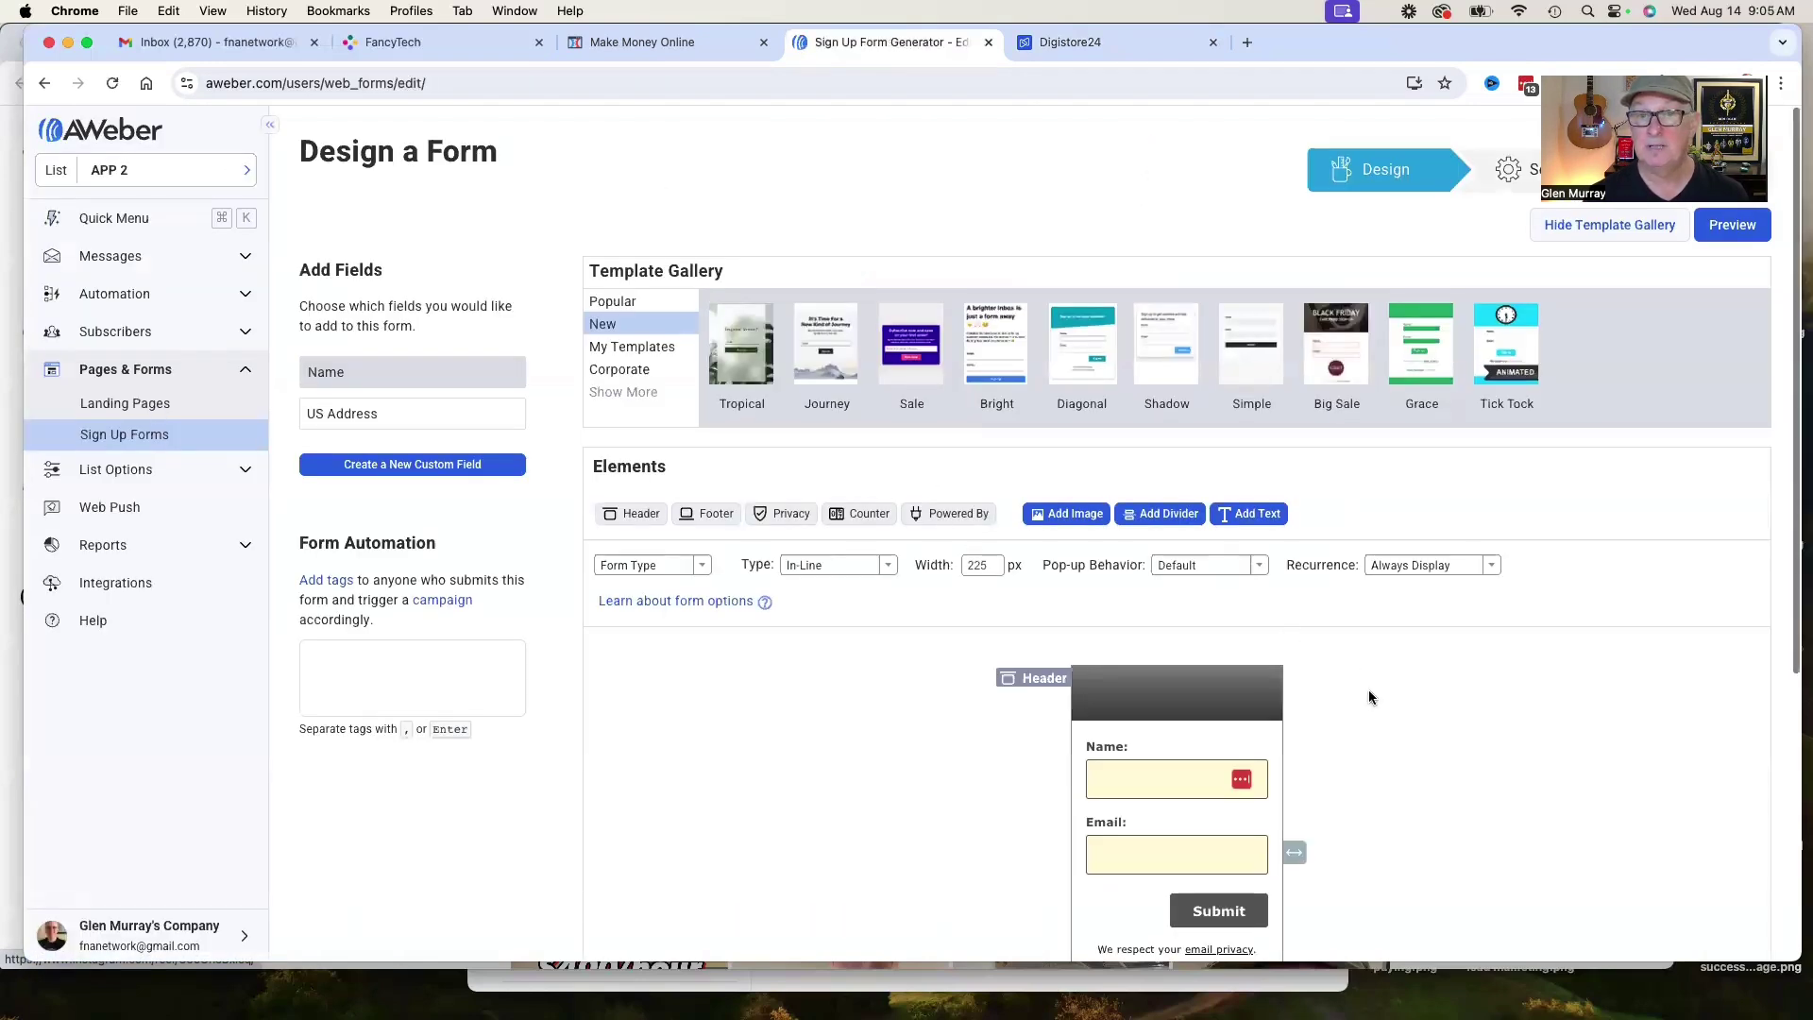
Delete the header, Powered by AWeber line, privacy notice and Name field from the form
scroll(1276, 504, down, 3)
click(1252, 495)
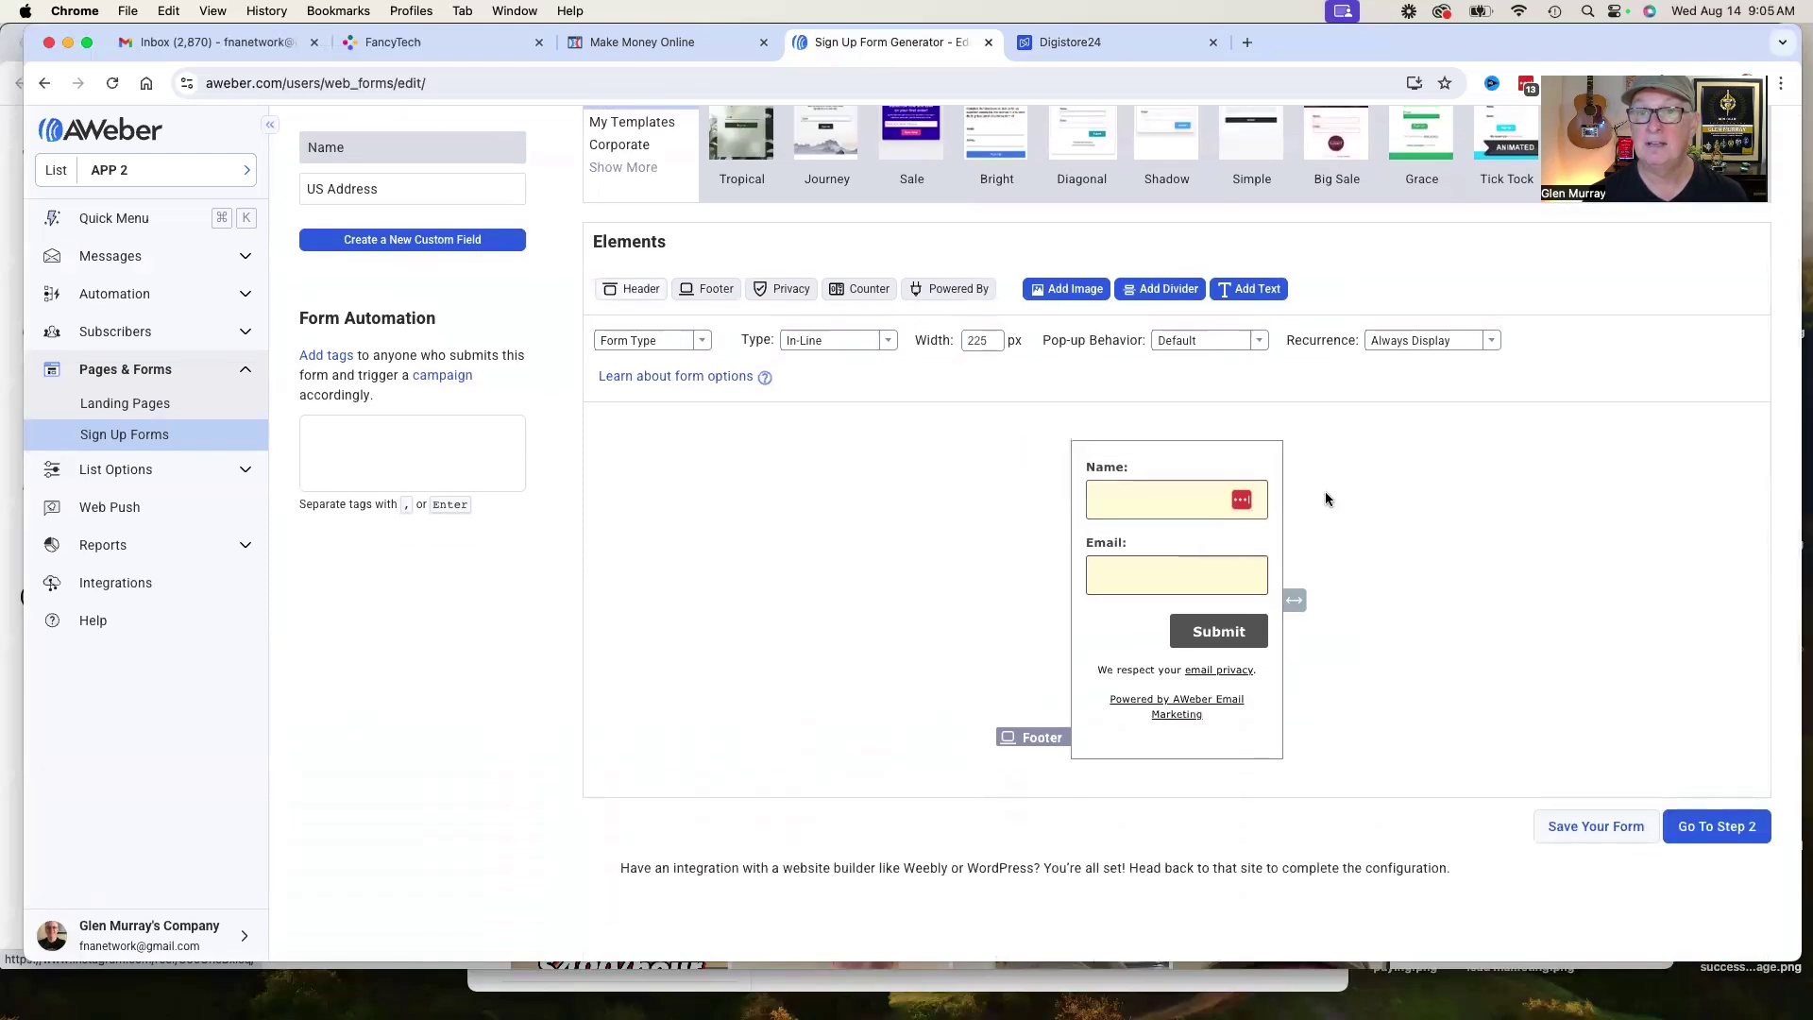
click(1243, 736)
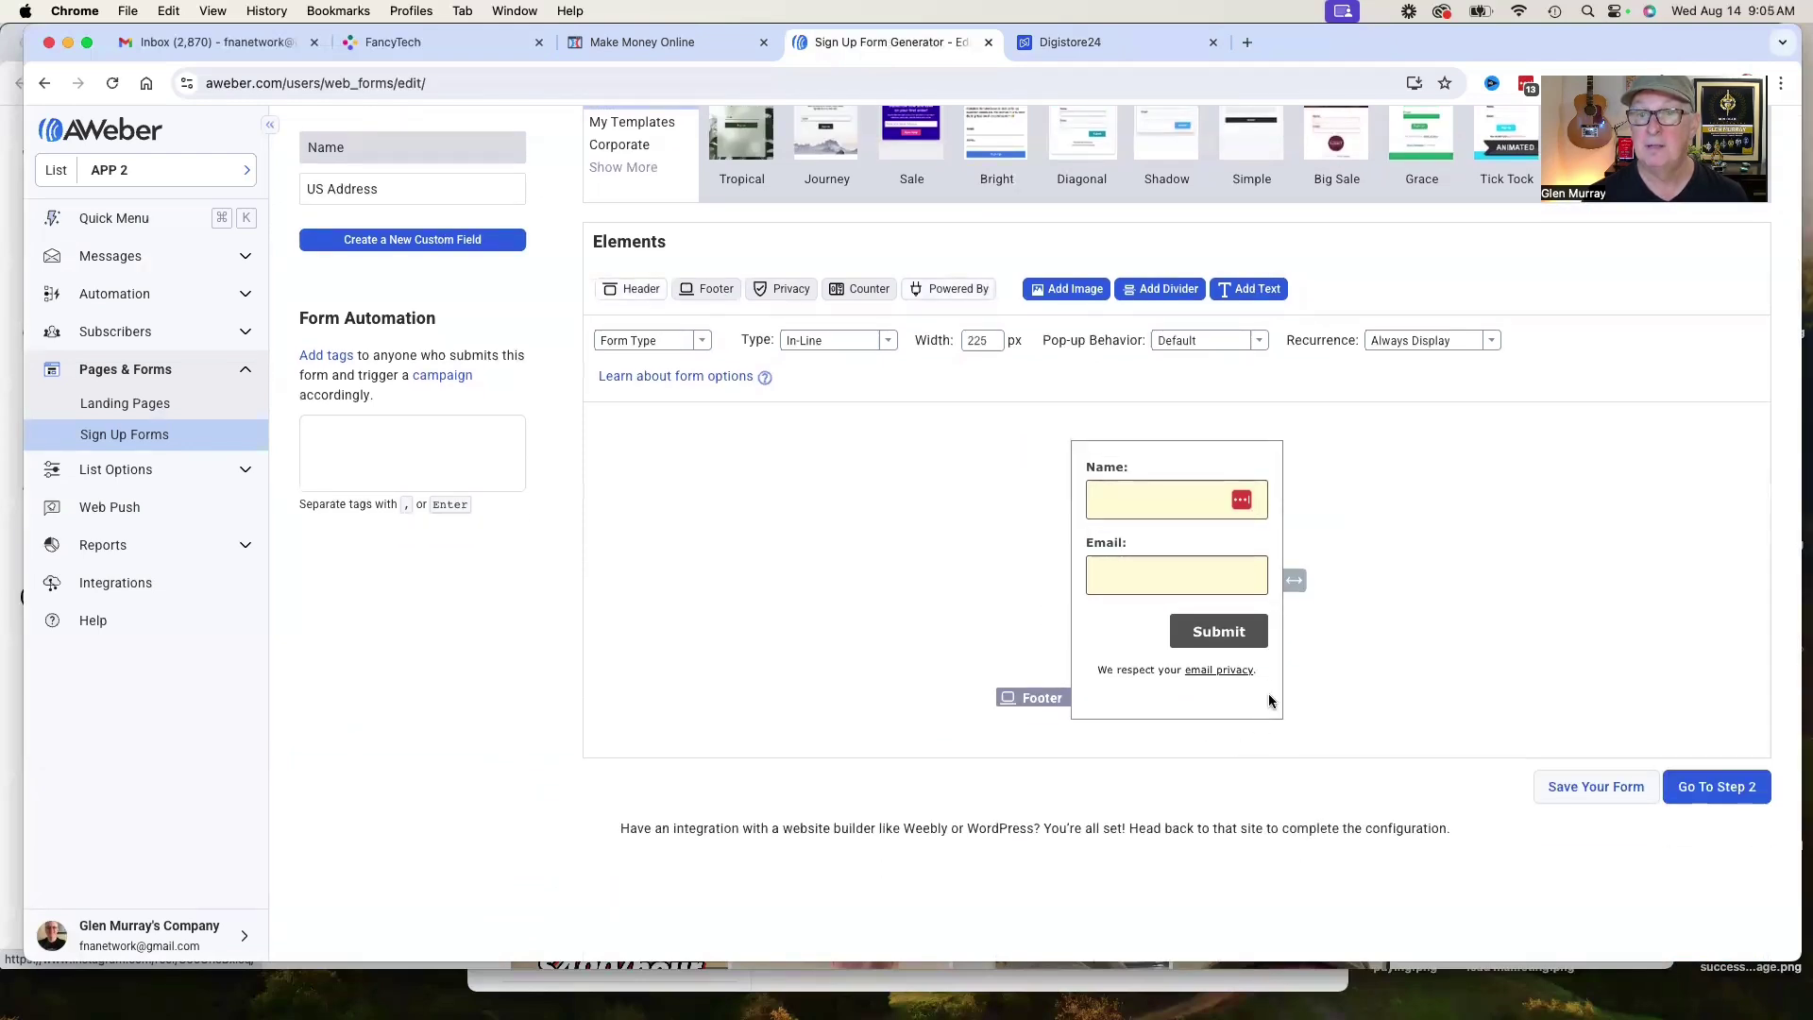
click(1266, 692)
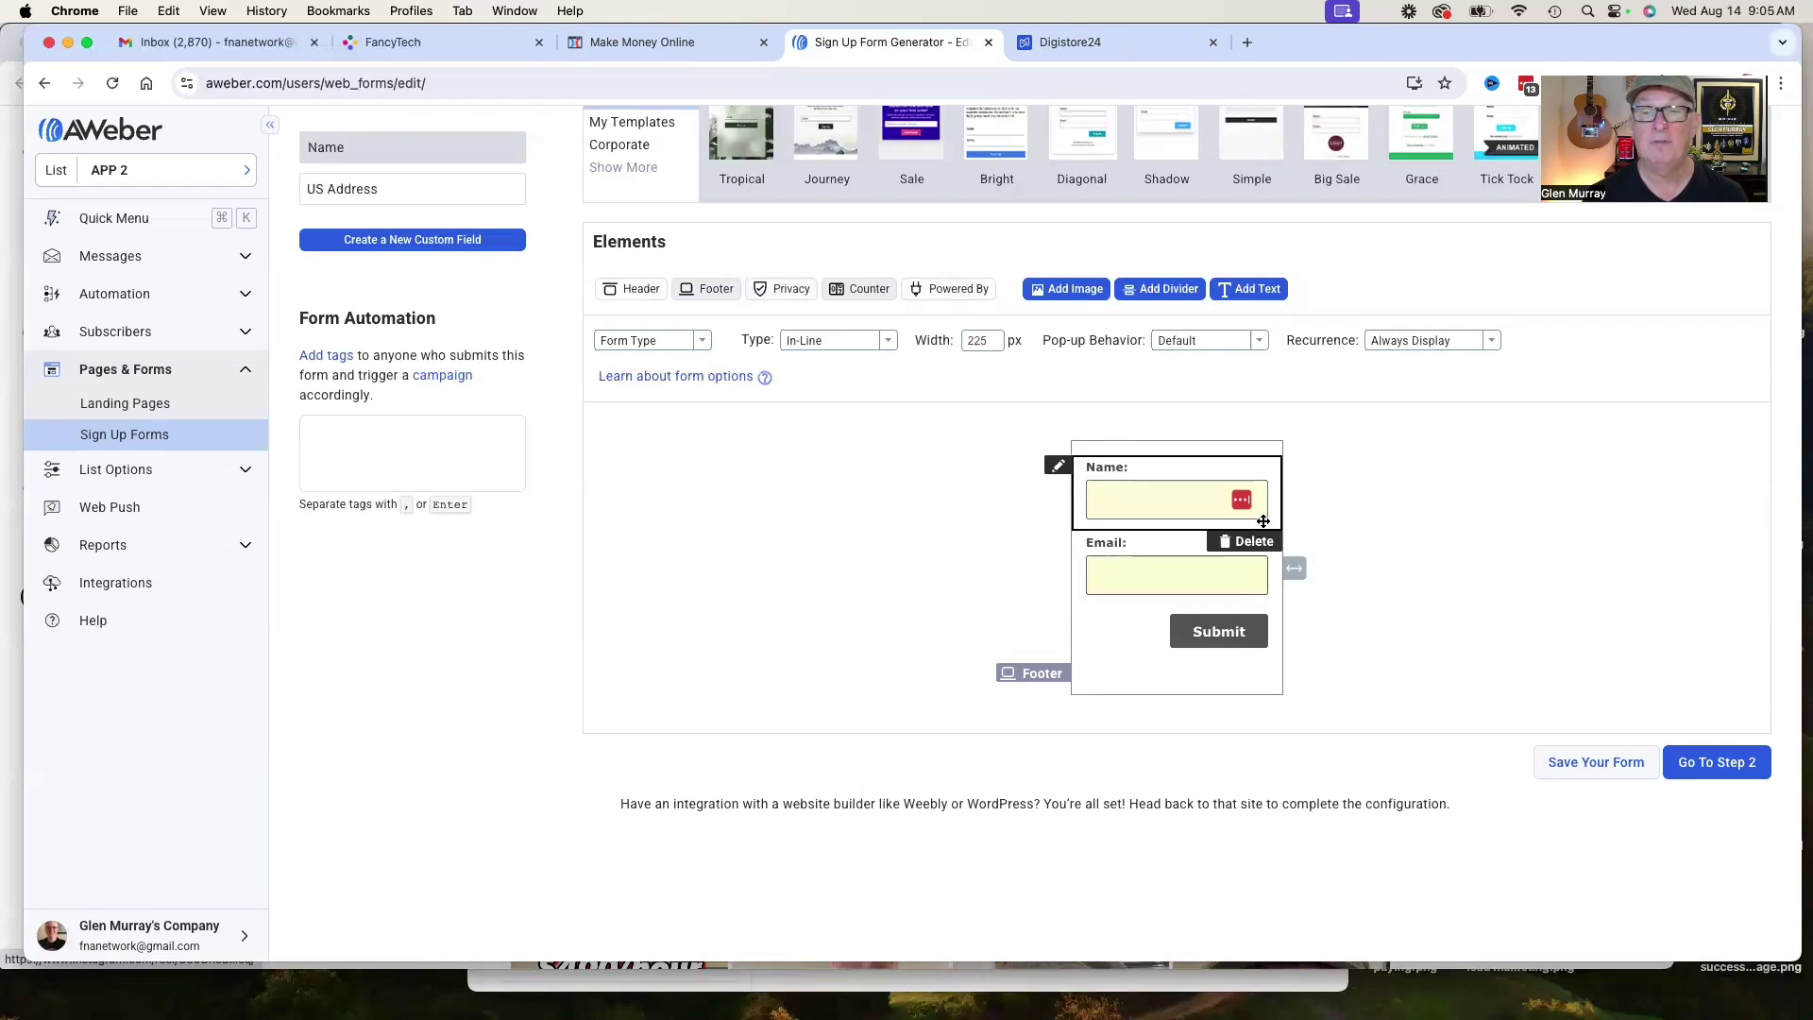
click(1251, 542)
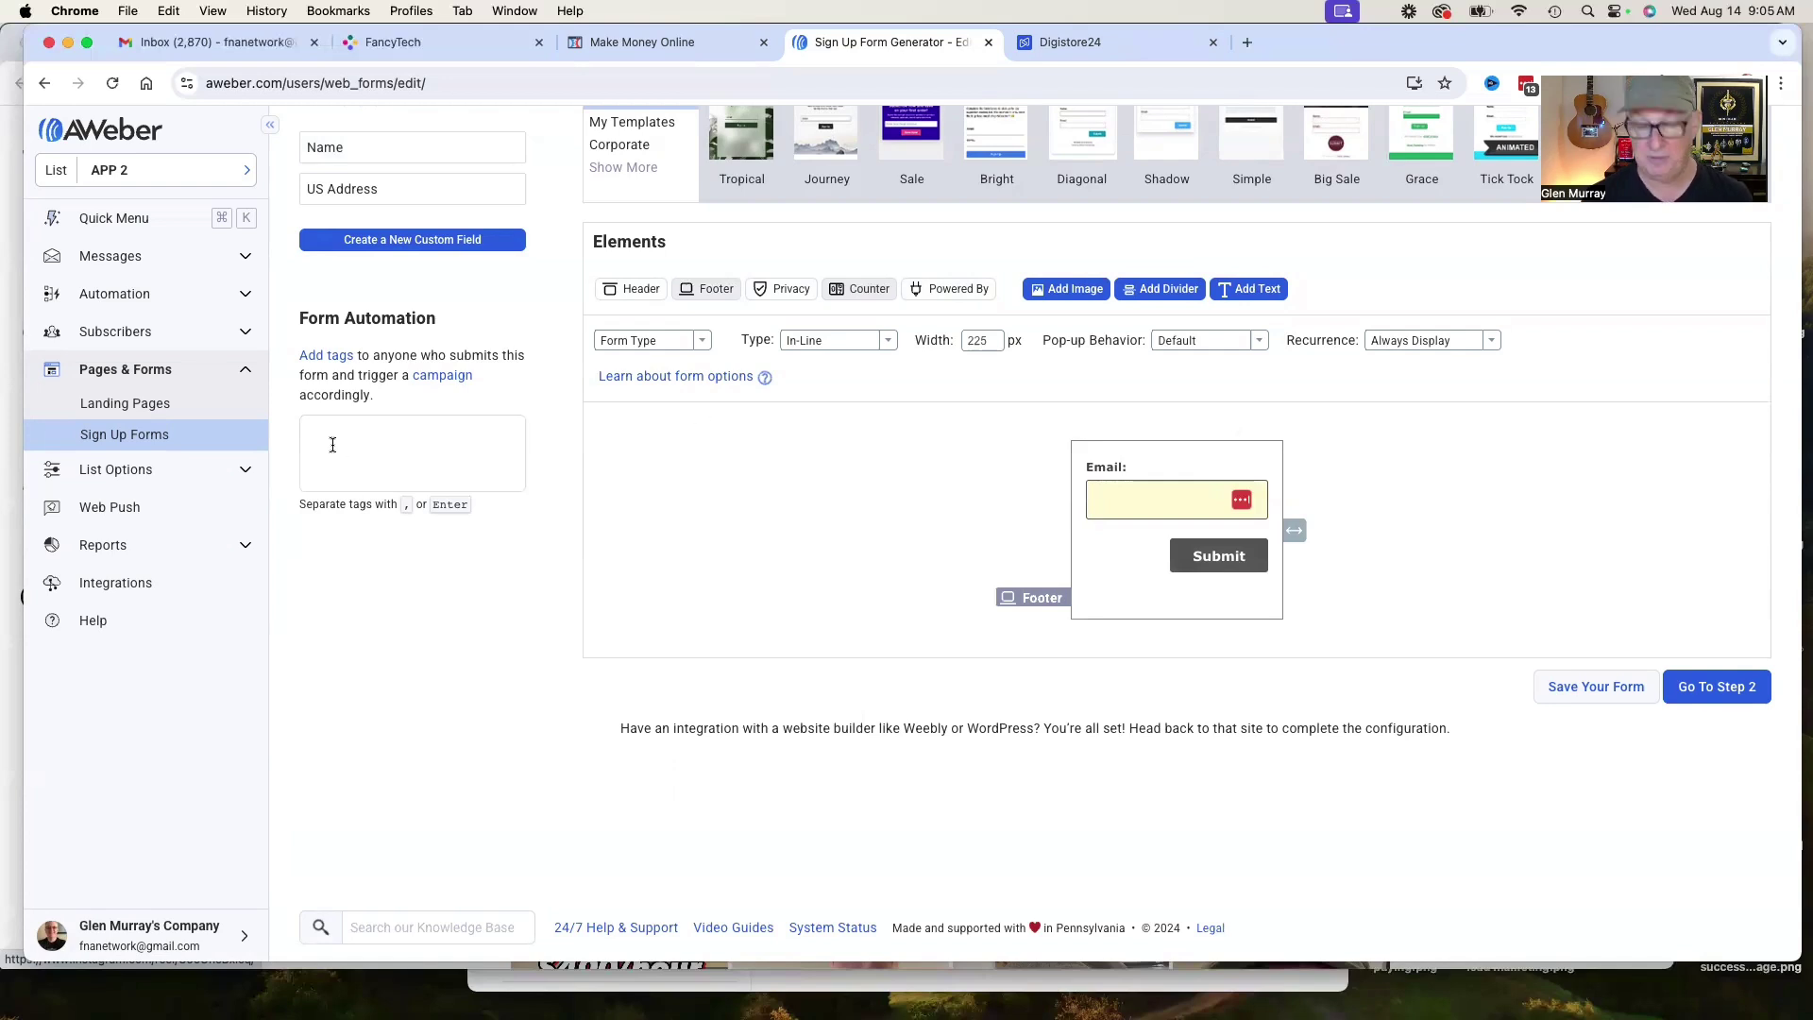
Add the tag demotag under Form Automation
text(demotag)
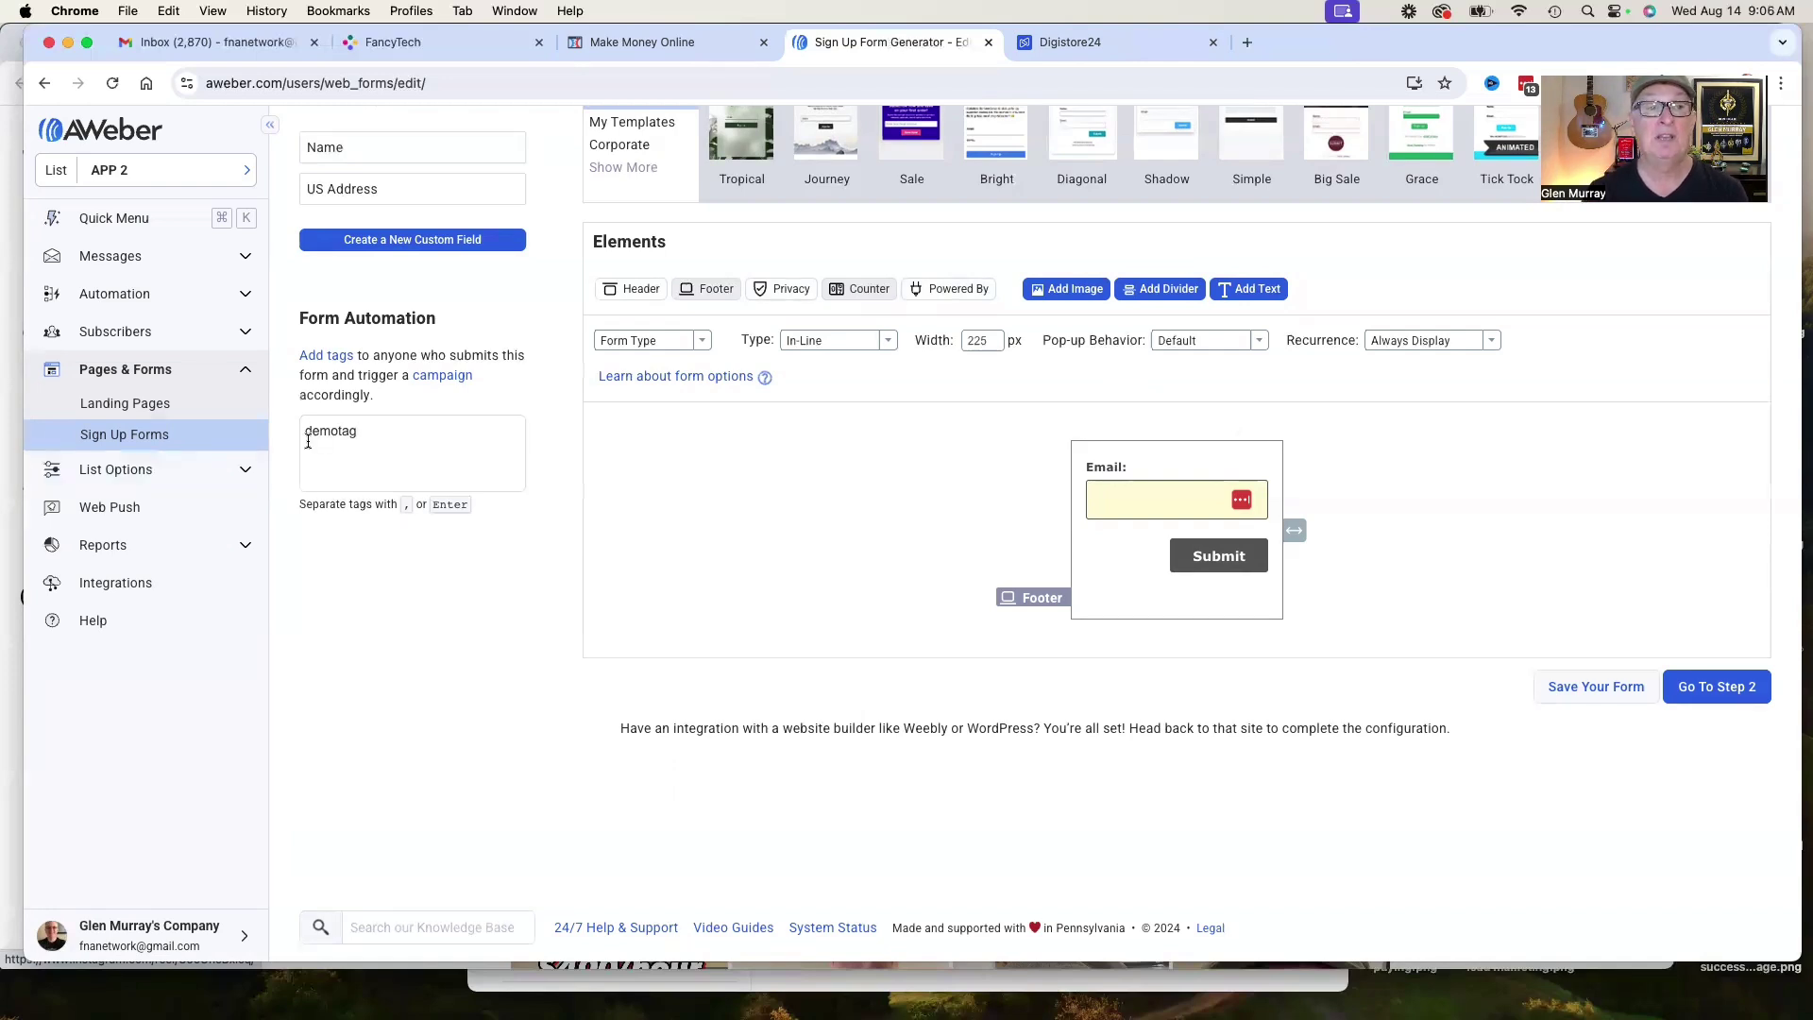
drag(378, 431, 269, 423)
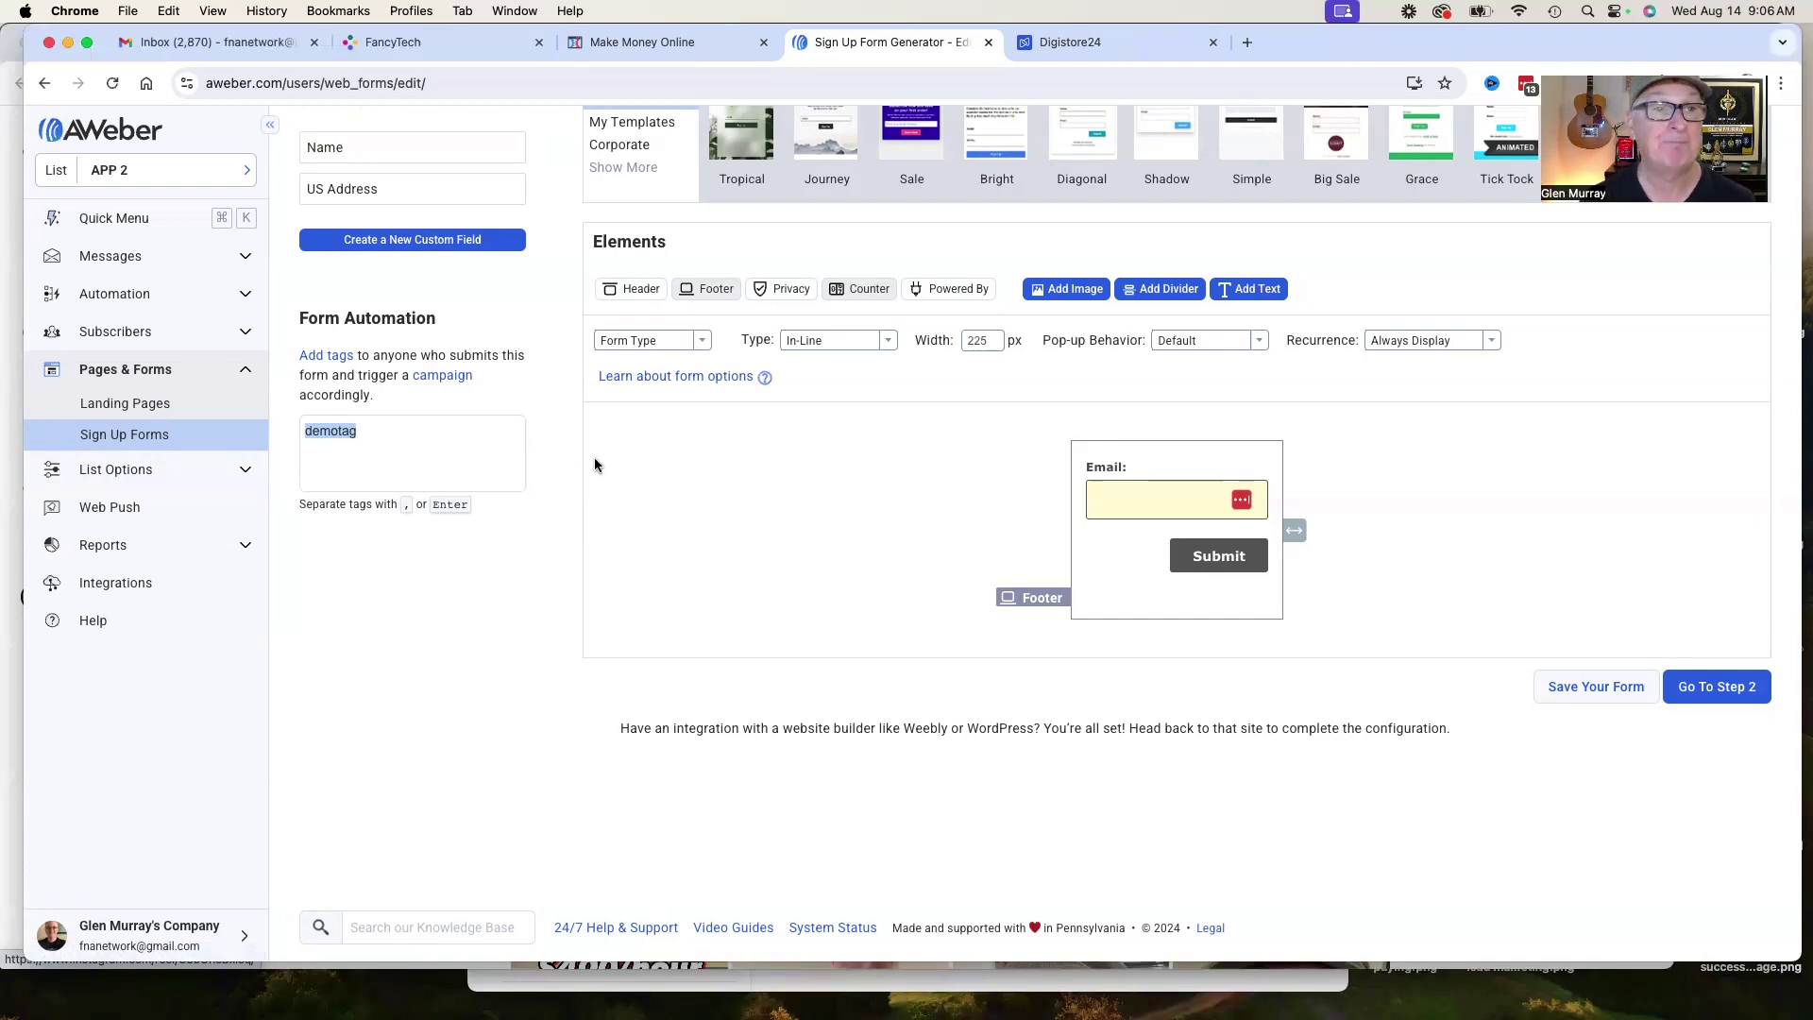
scroll(558, 434, up, 3)
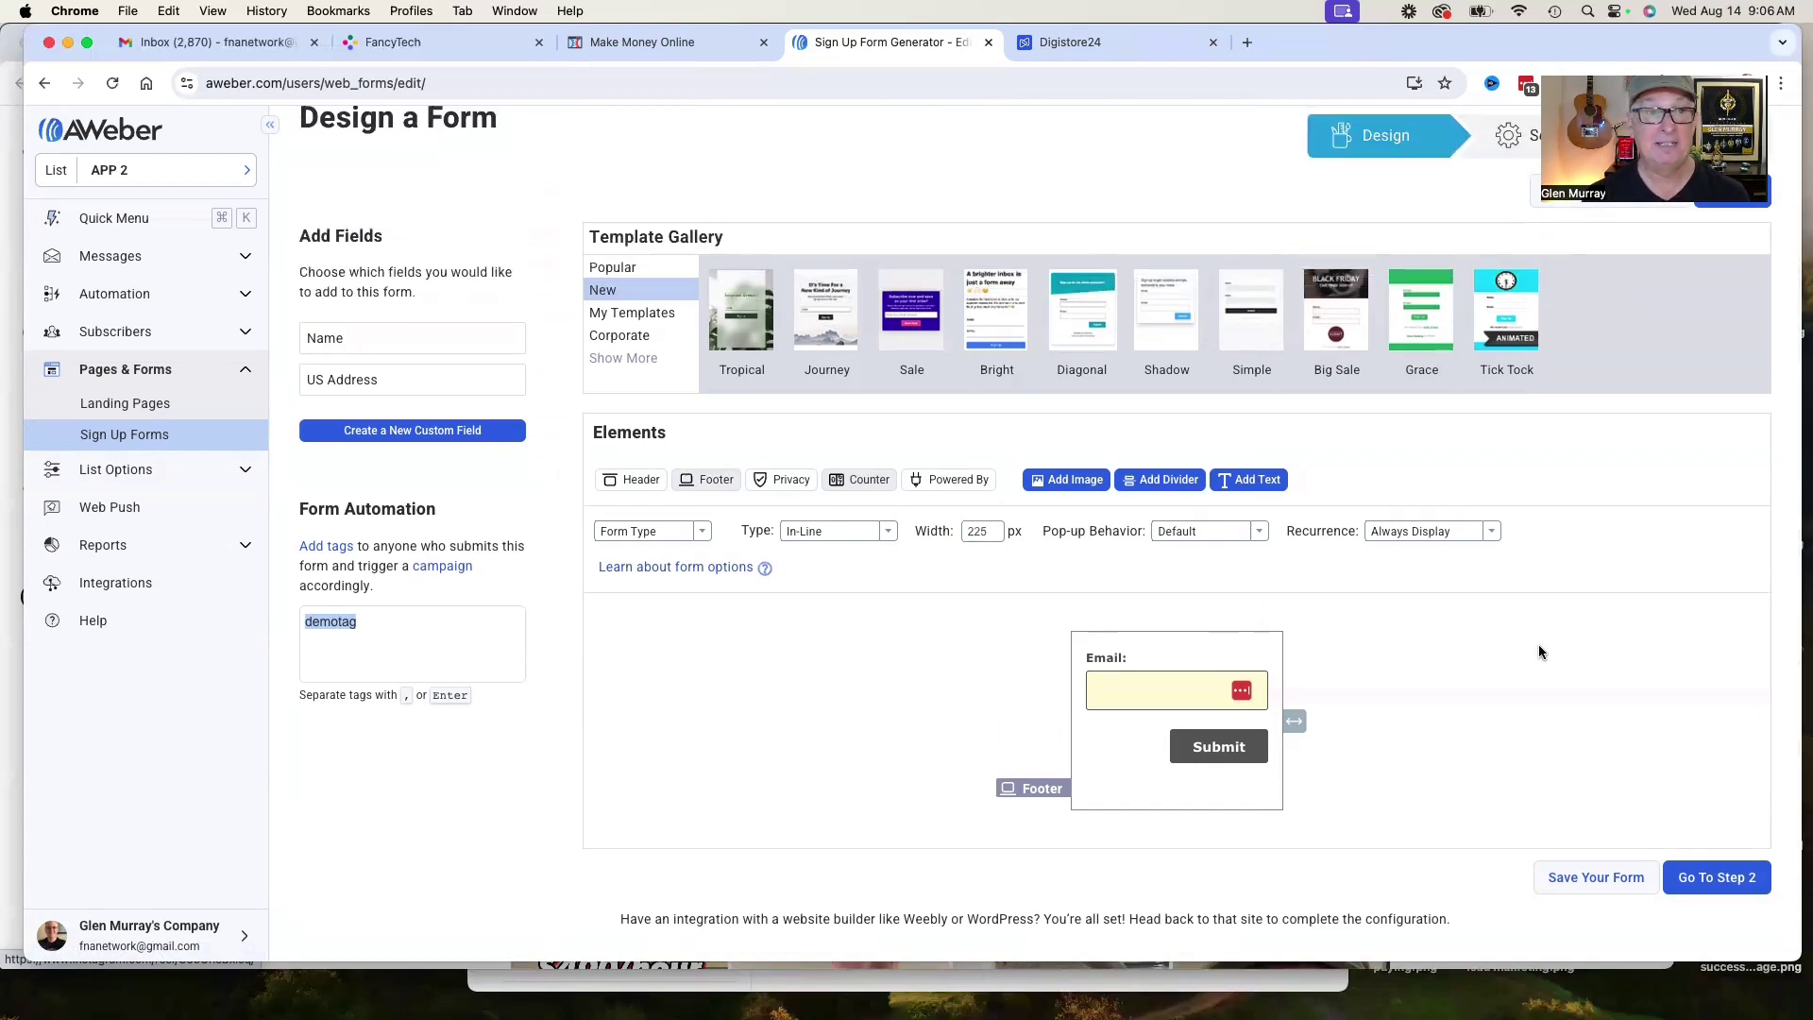
Save the form design and name the form 'demo'
click(1598, 879)
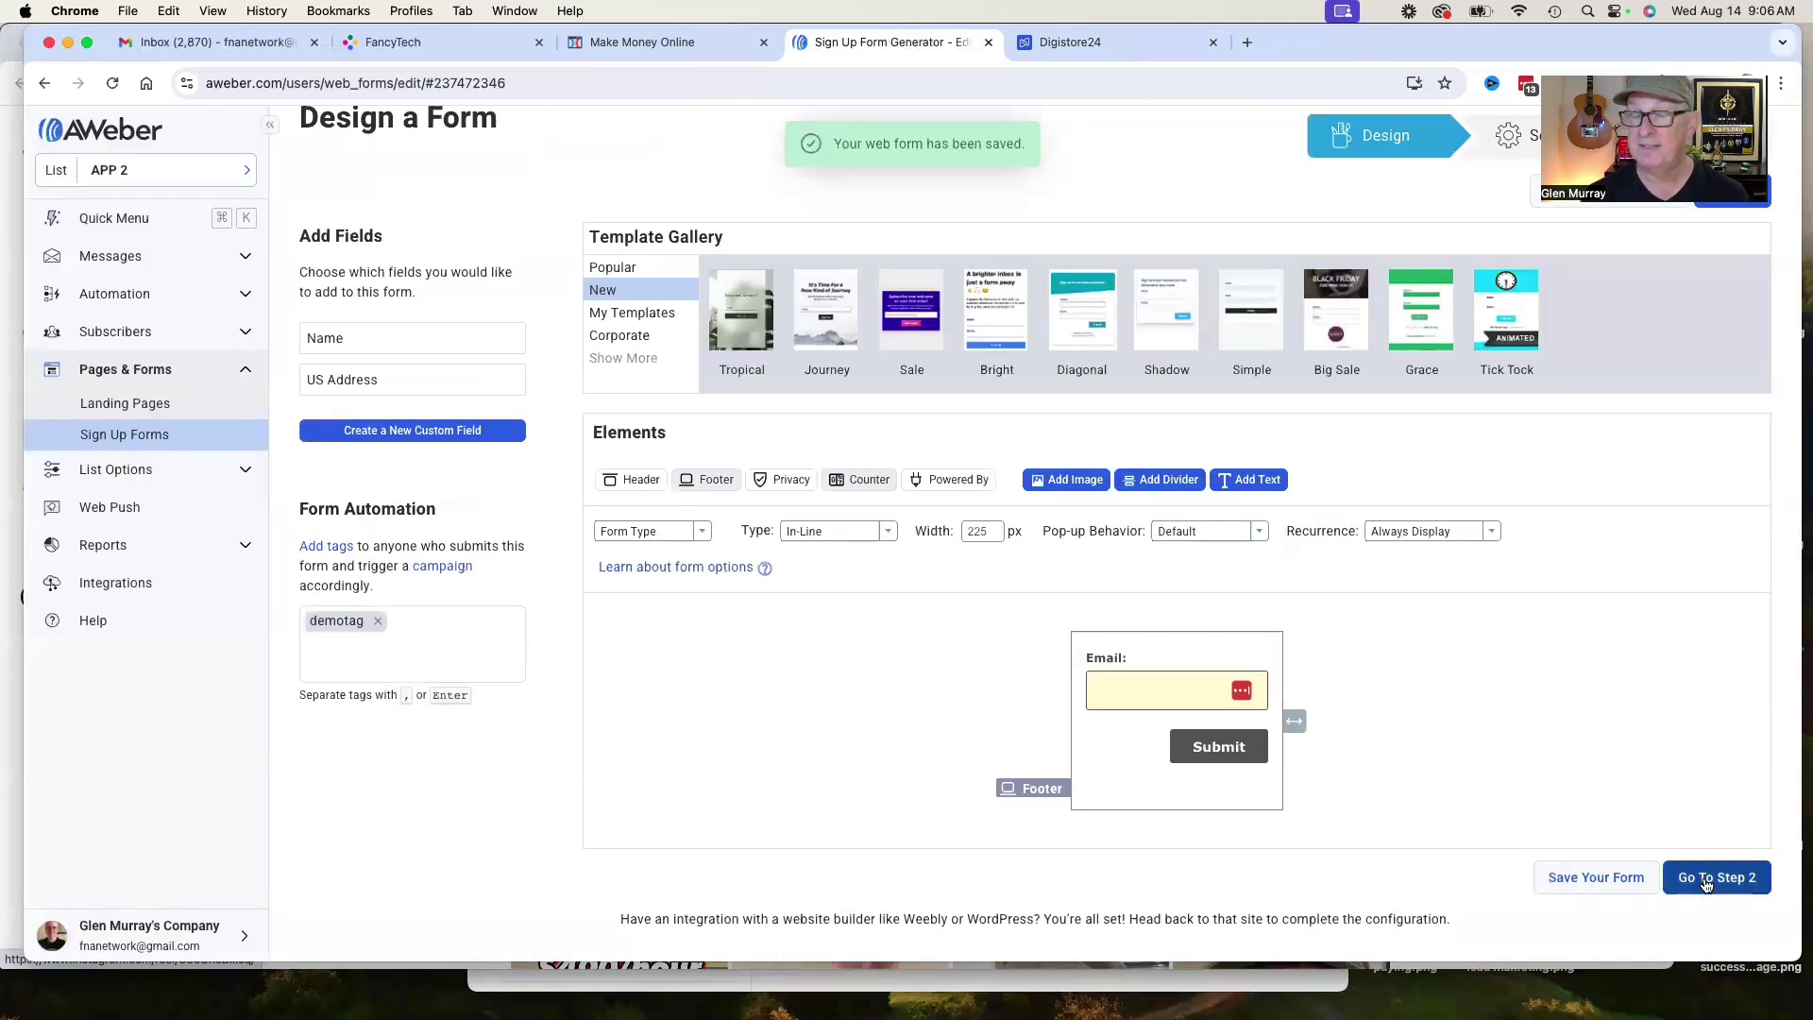
click(1728, 877)
triple_click(421, 296)
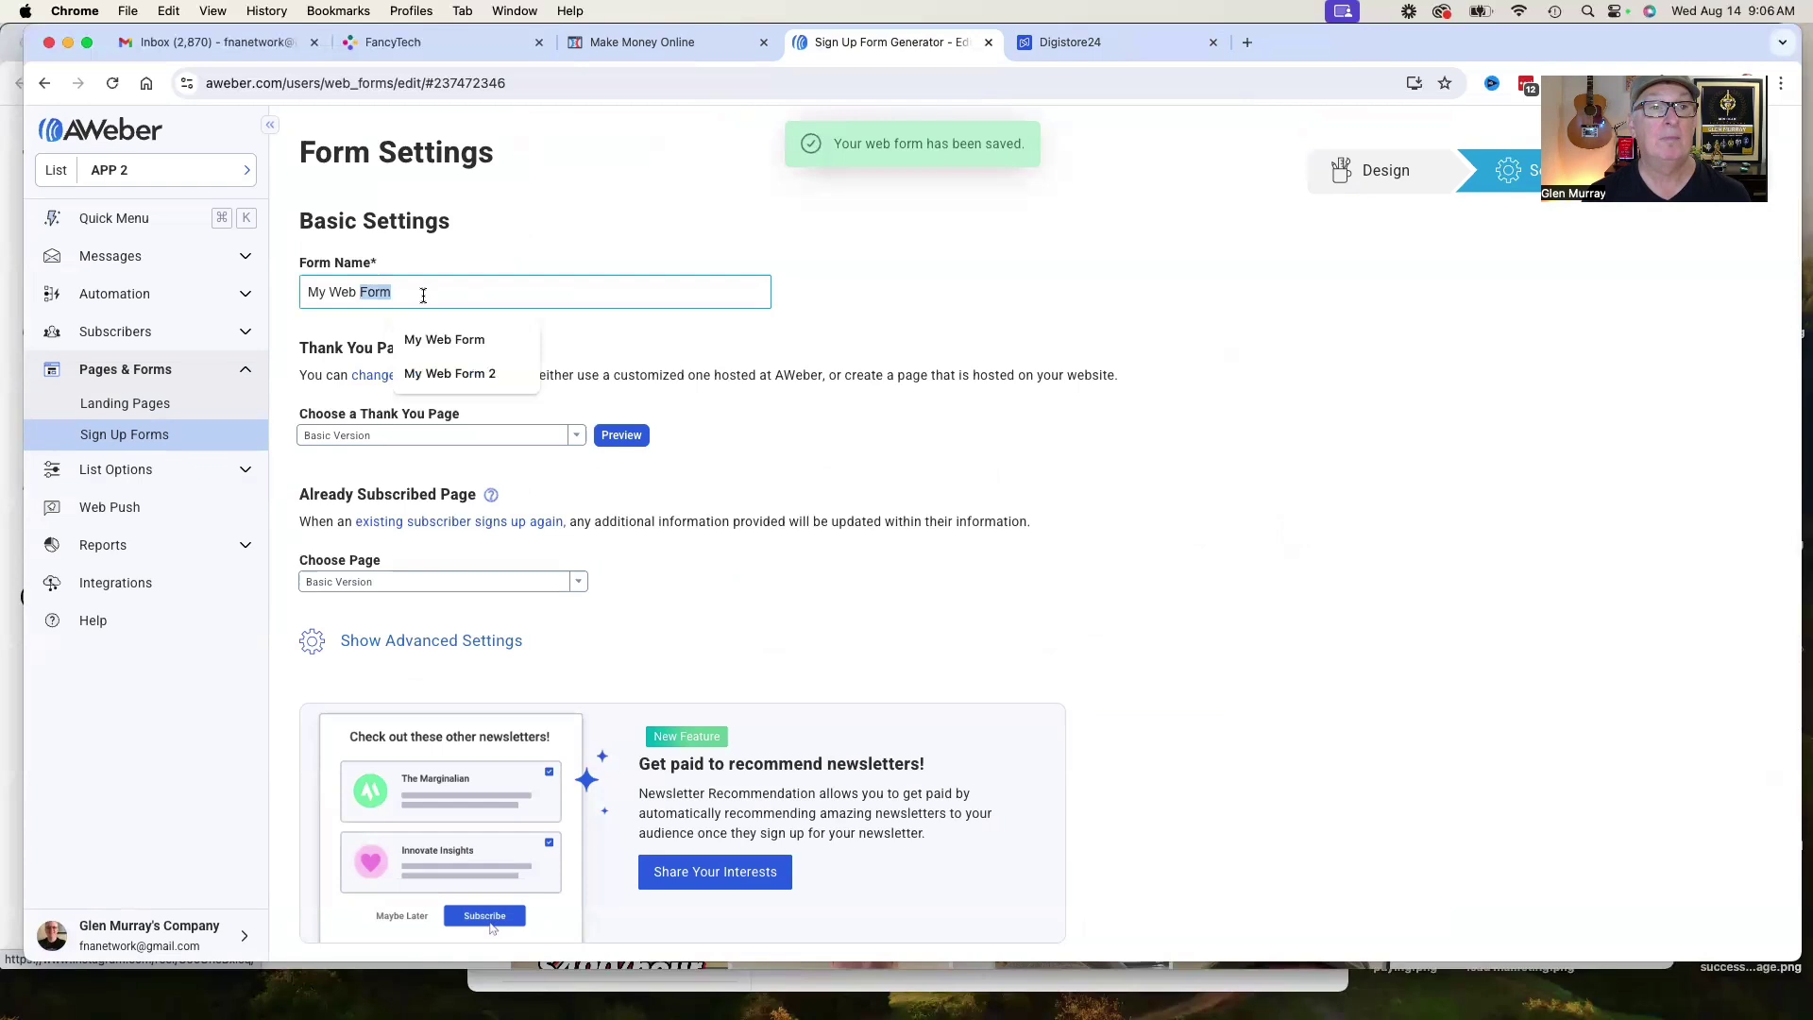
text(demo)
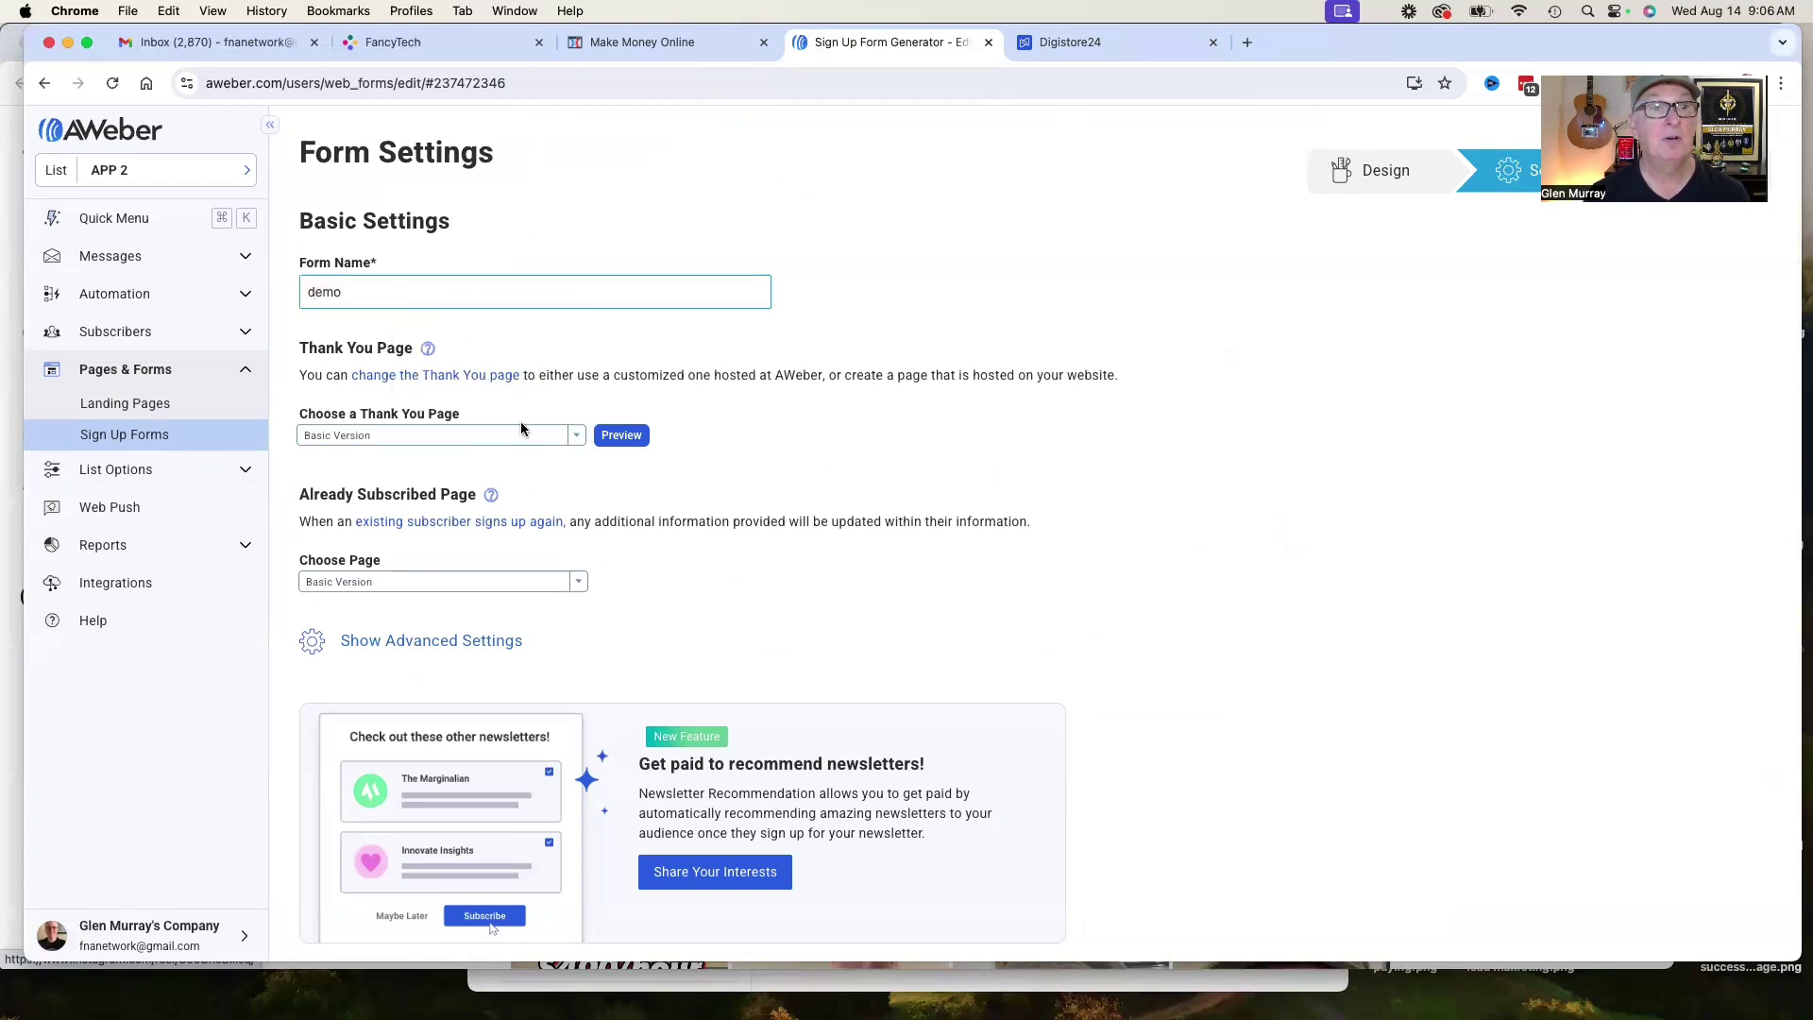
Set the Thank You page to a Custom Page using the pasted Digistore24 affiliate link
click(422, 440)
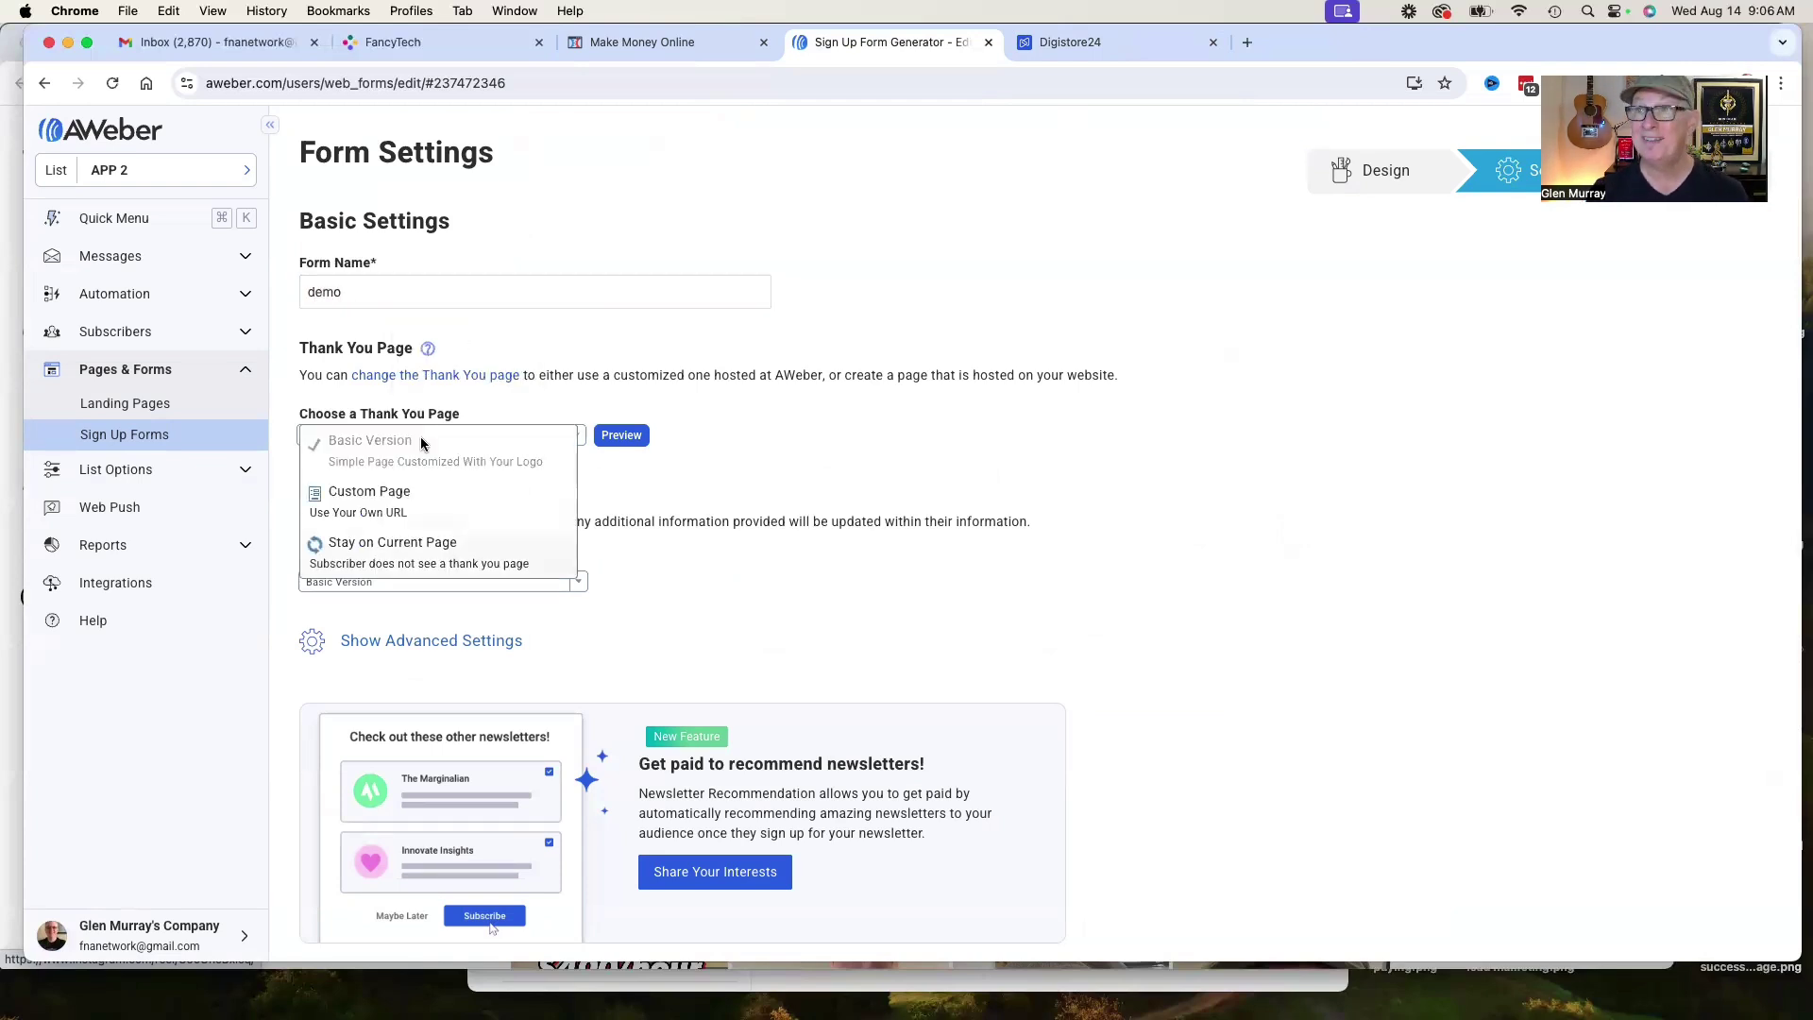
click(369, 498)
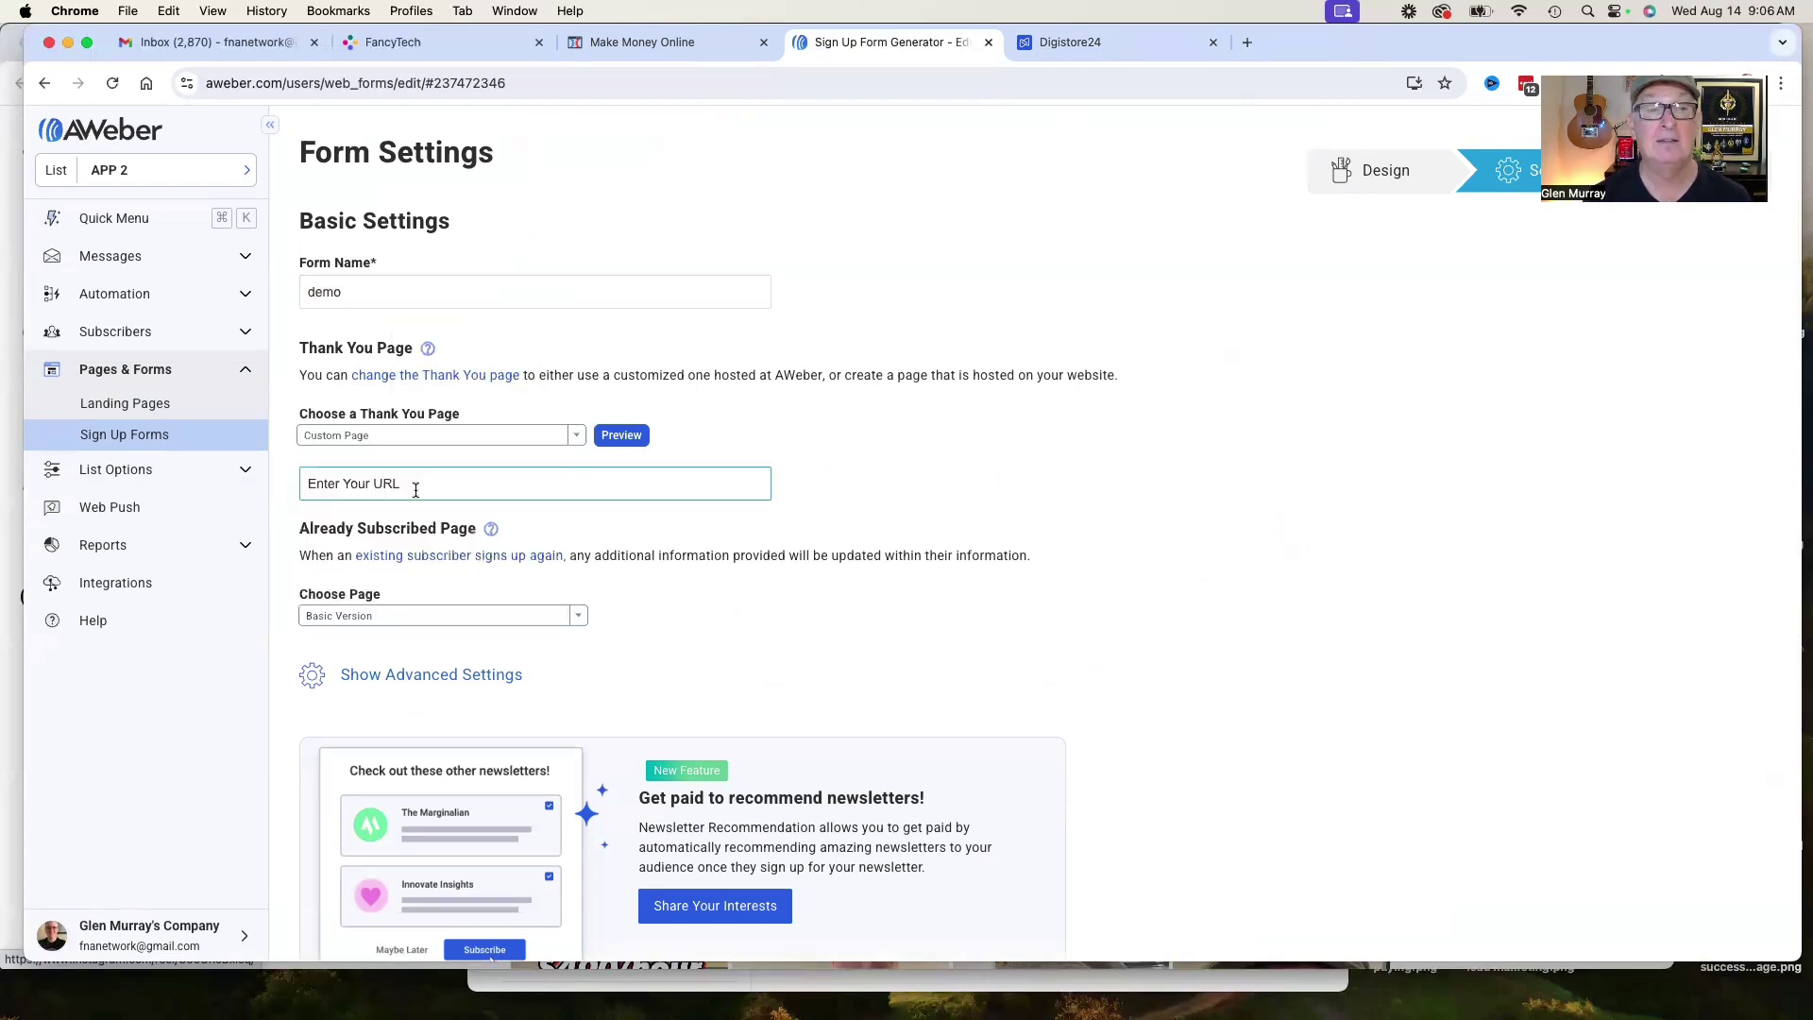
click(480, 478)
text(https://www.digistore24.com/redir/361682/fnanetwork/)
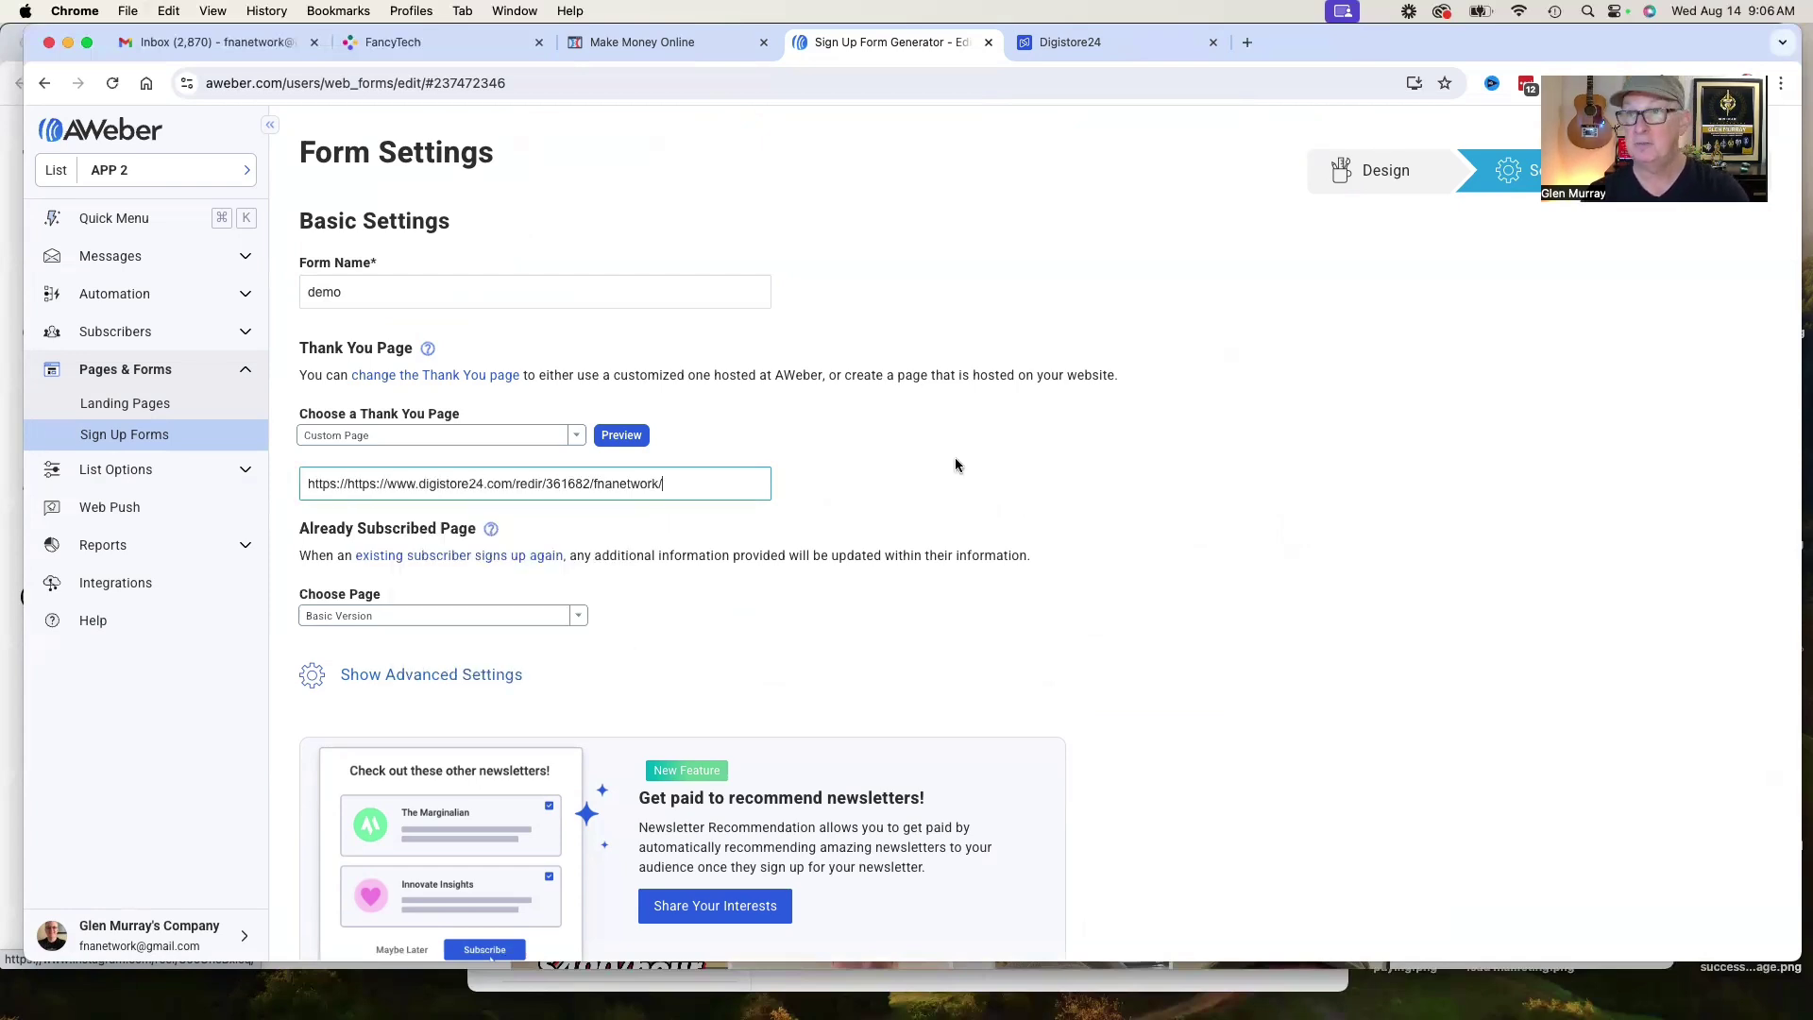
Point the Already Subscribed page to the same affiliate link and save the form
click(576, 616)
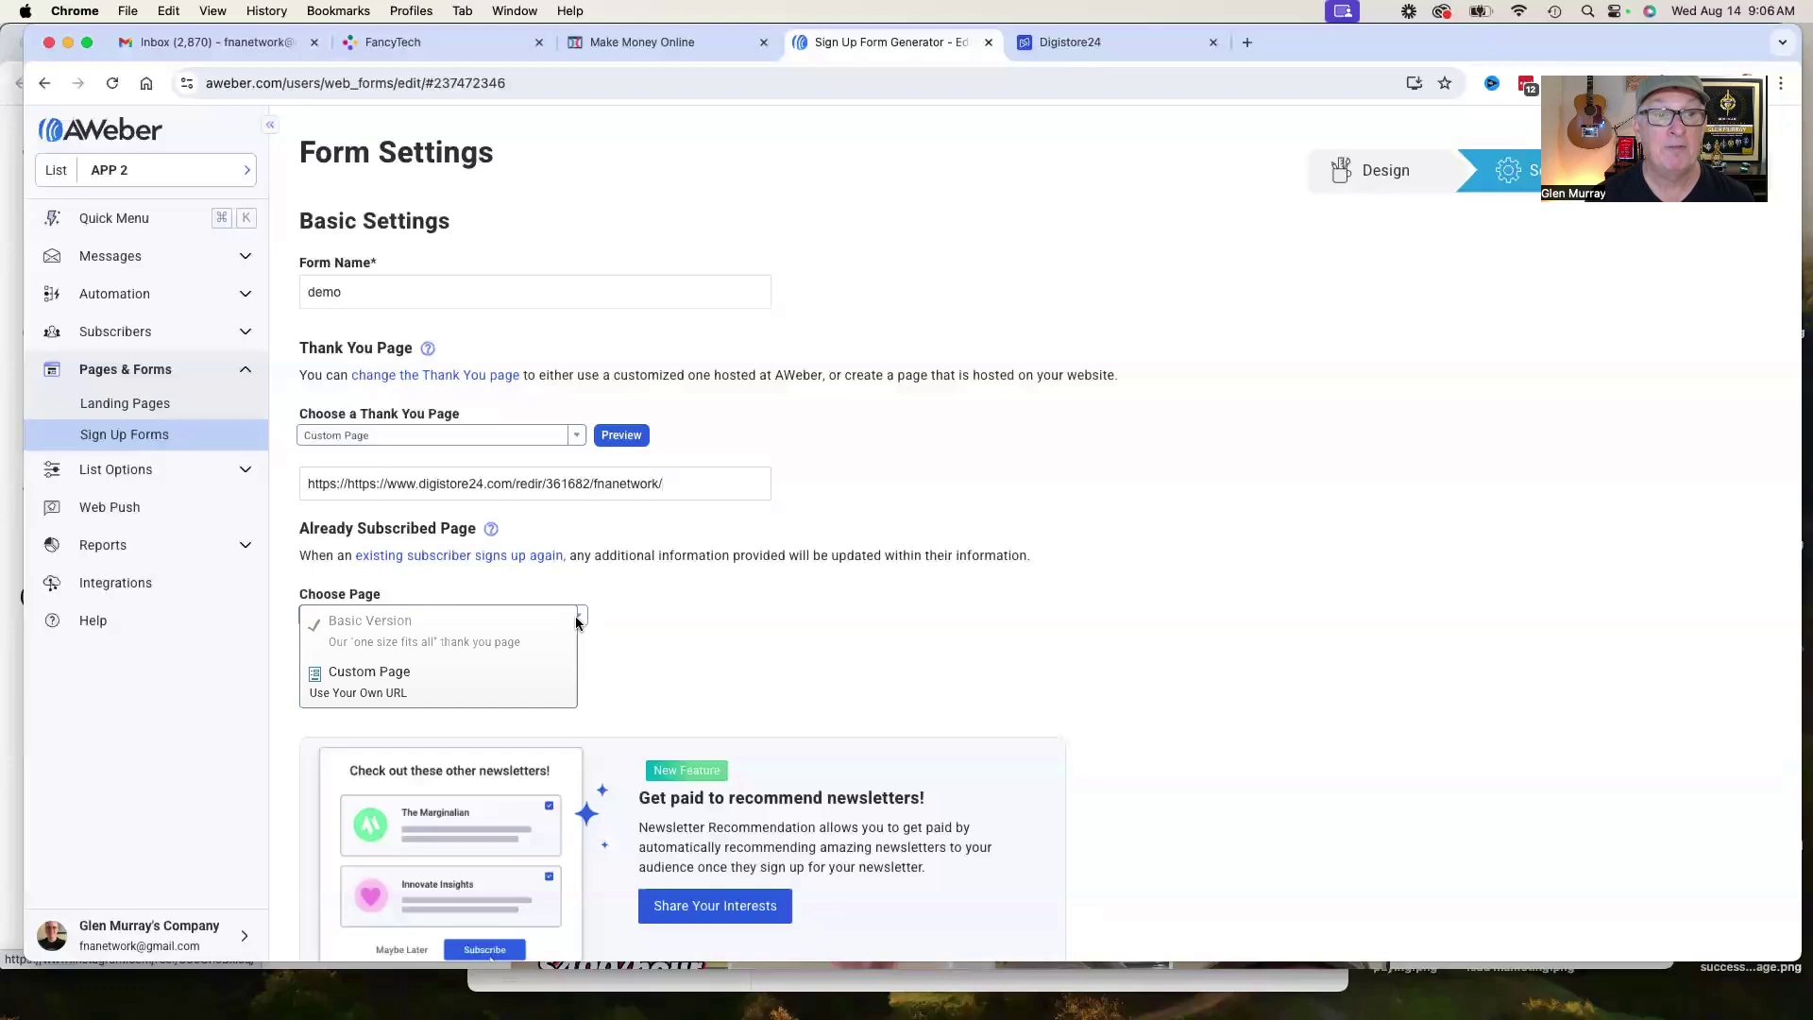
click(394, 687)
click(466, 669)
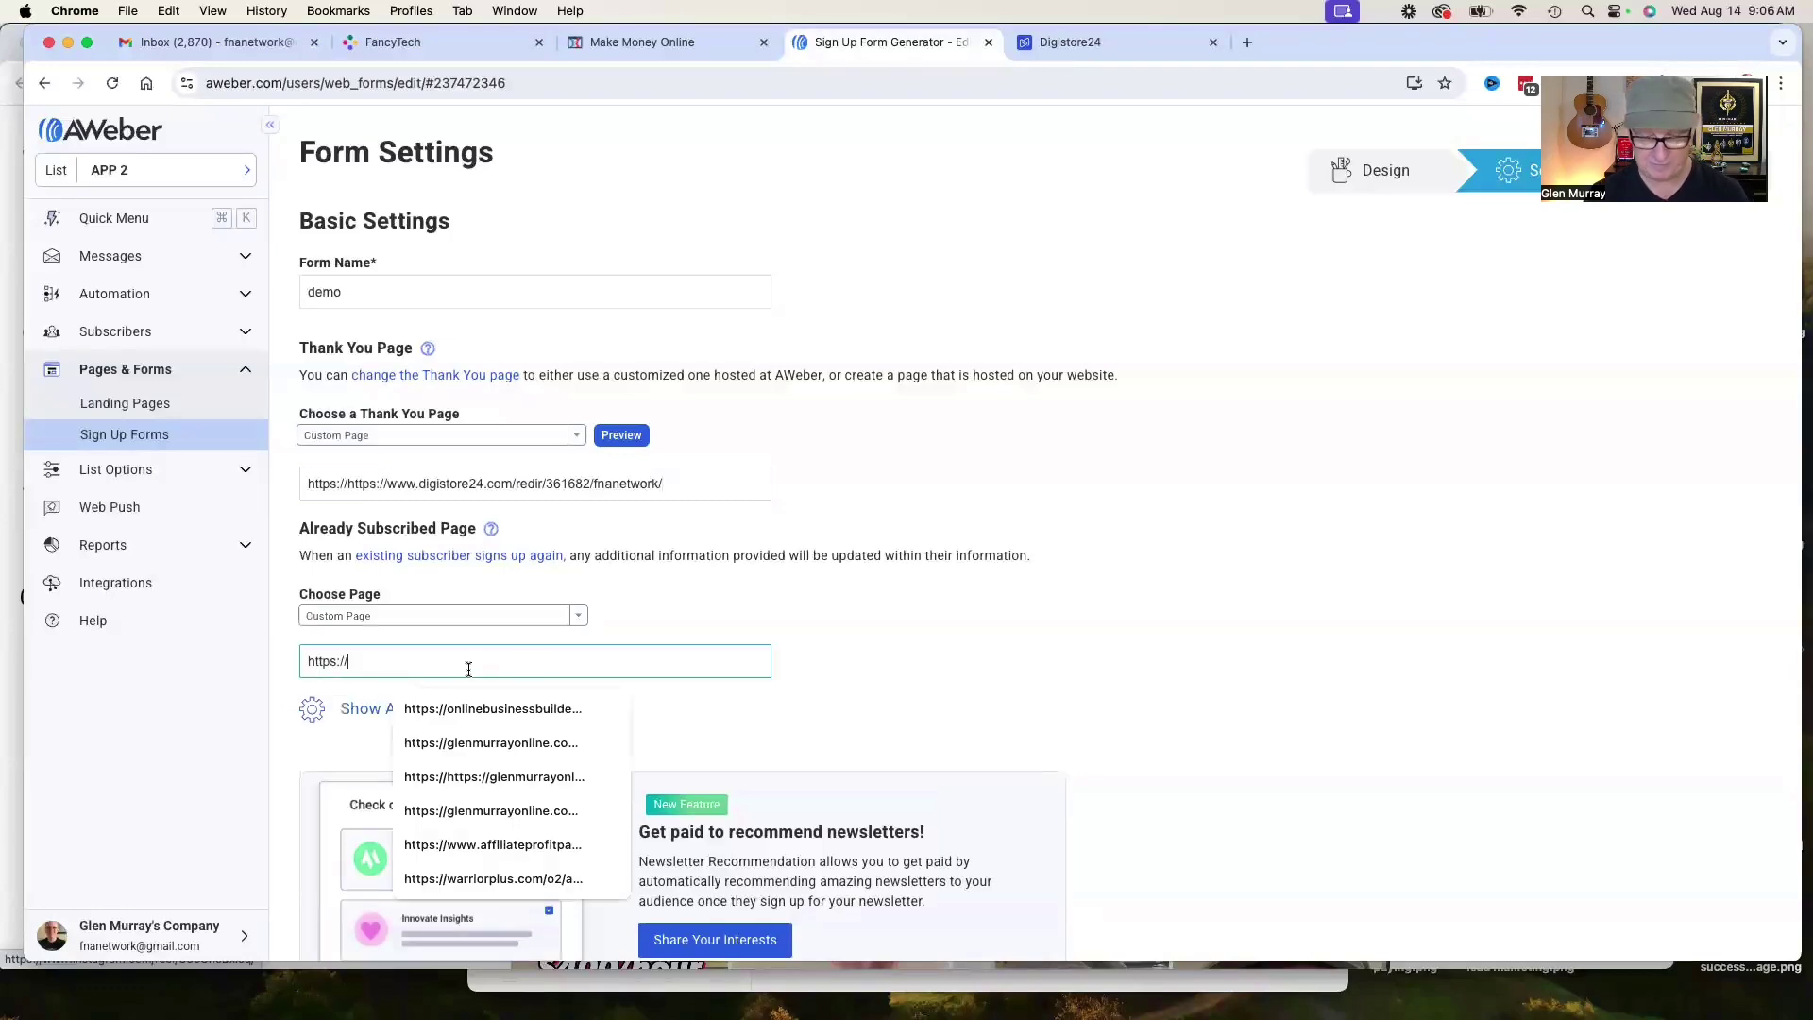
text(https://www.digistore24.com/redir/361682/fnanetwork/)
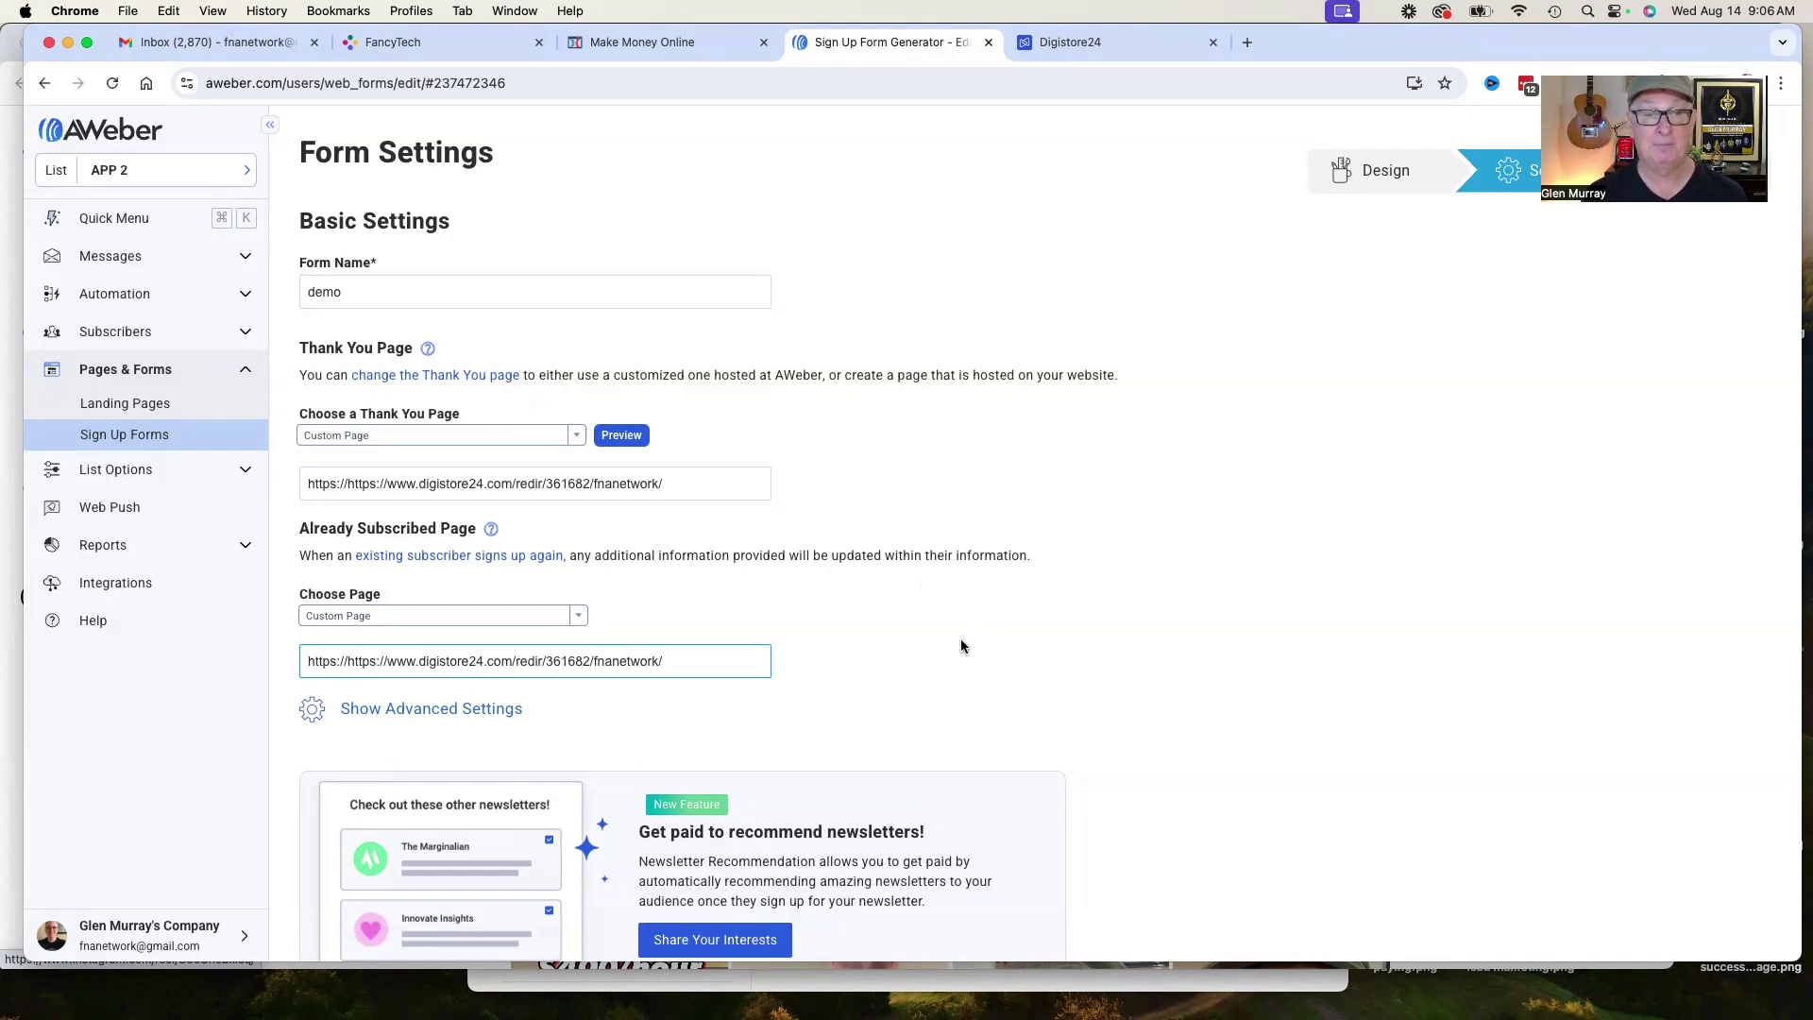
scroll(960, 643, down, 4)
scroll(888, 600, up, 3)
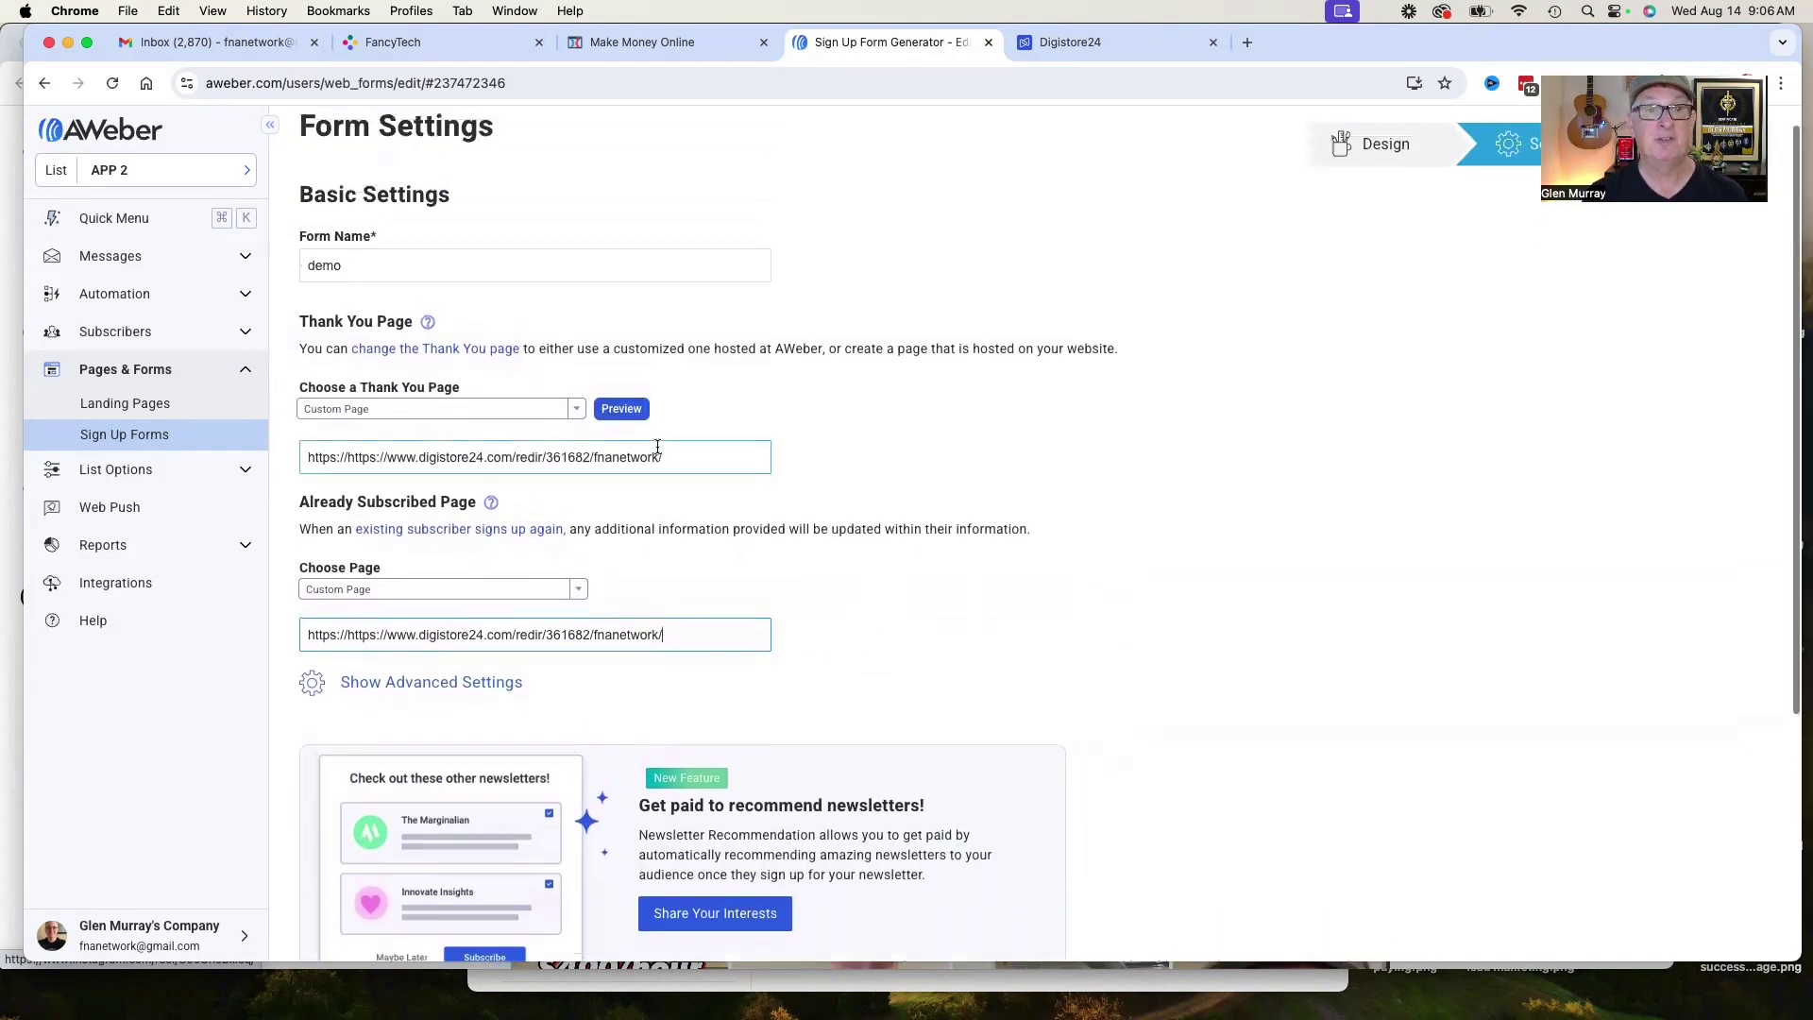
scroll(668, 688, down, 3)
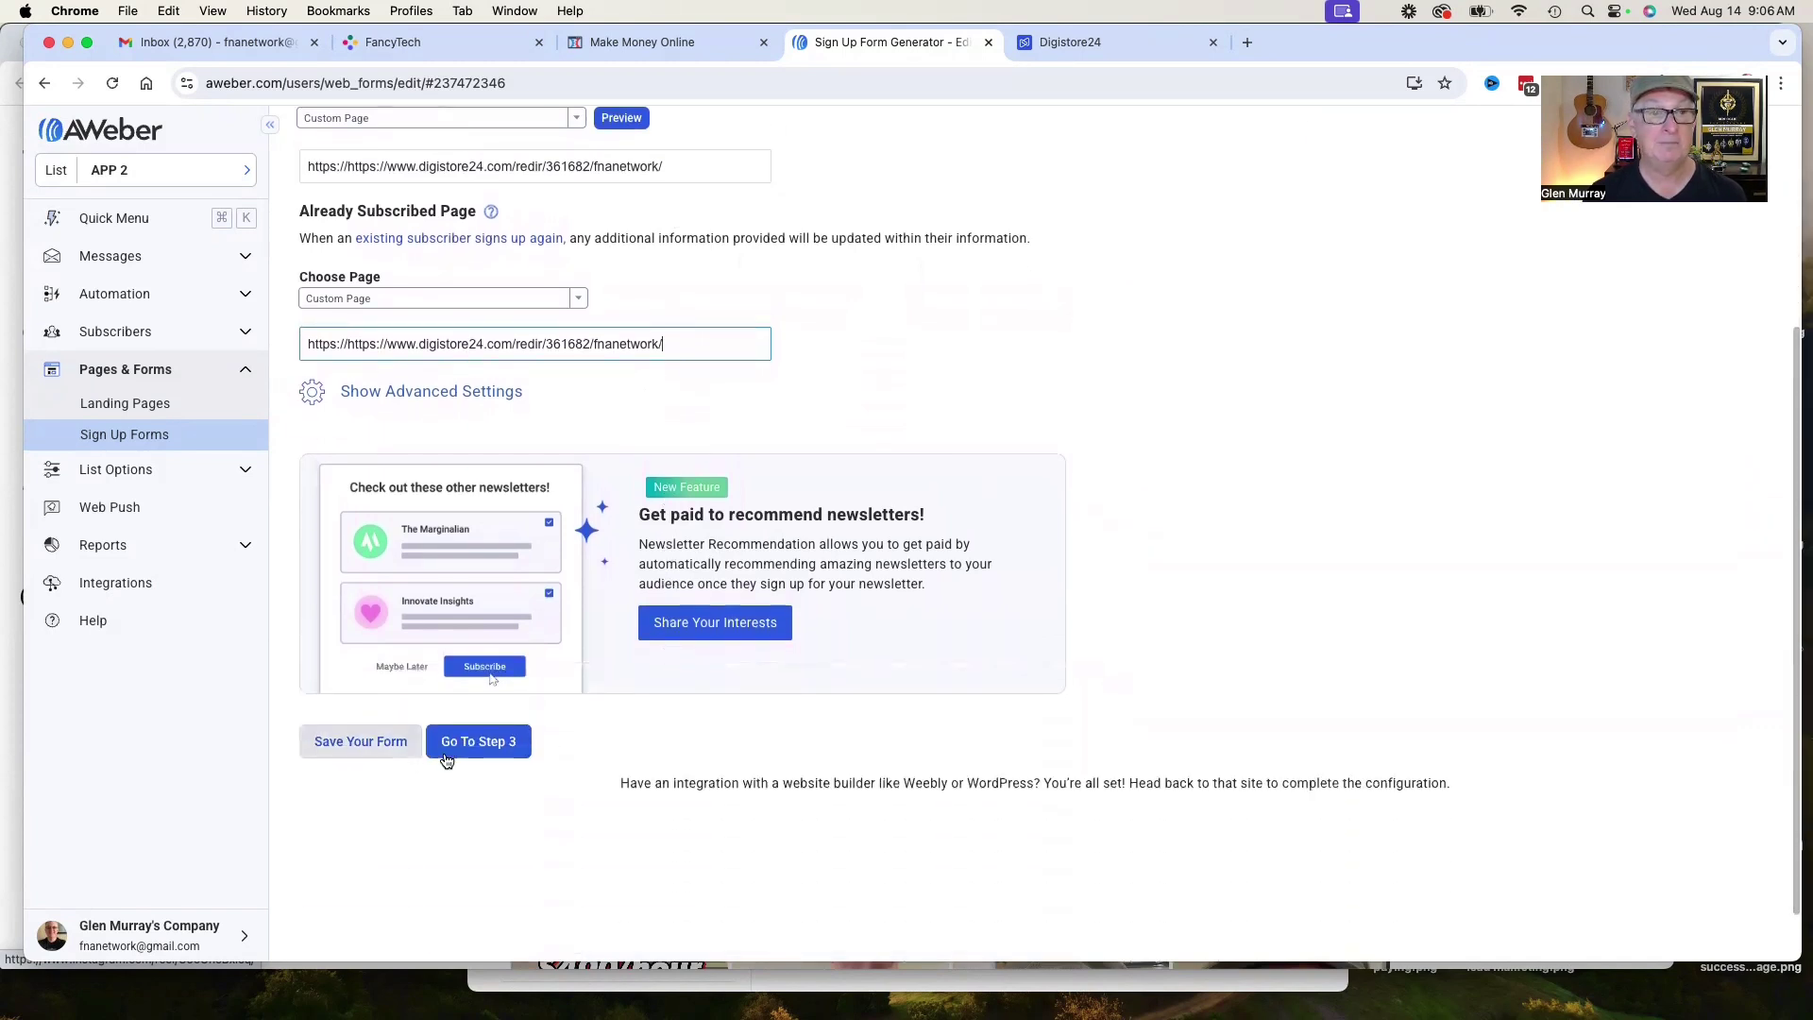
click(358, 741)
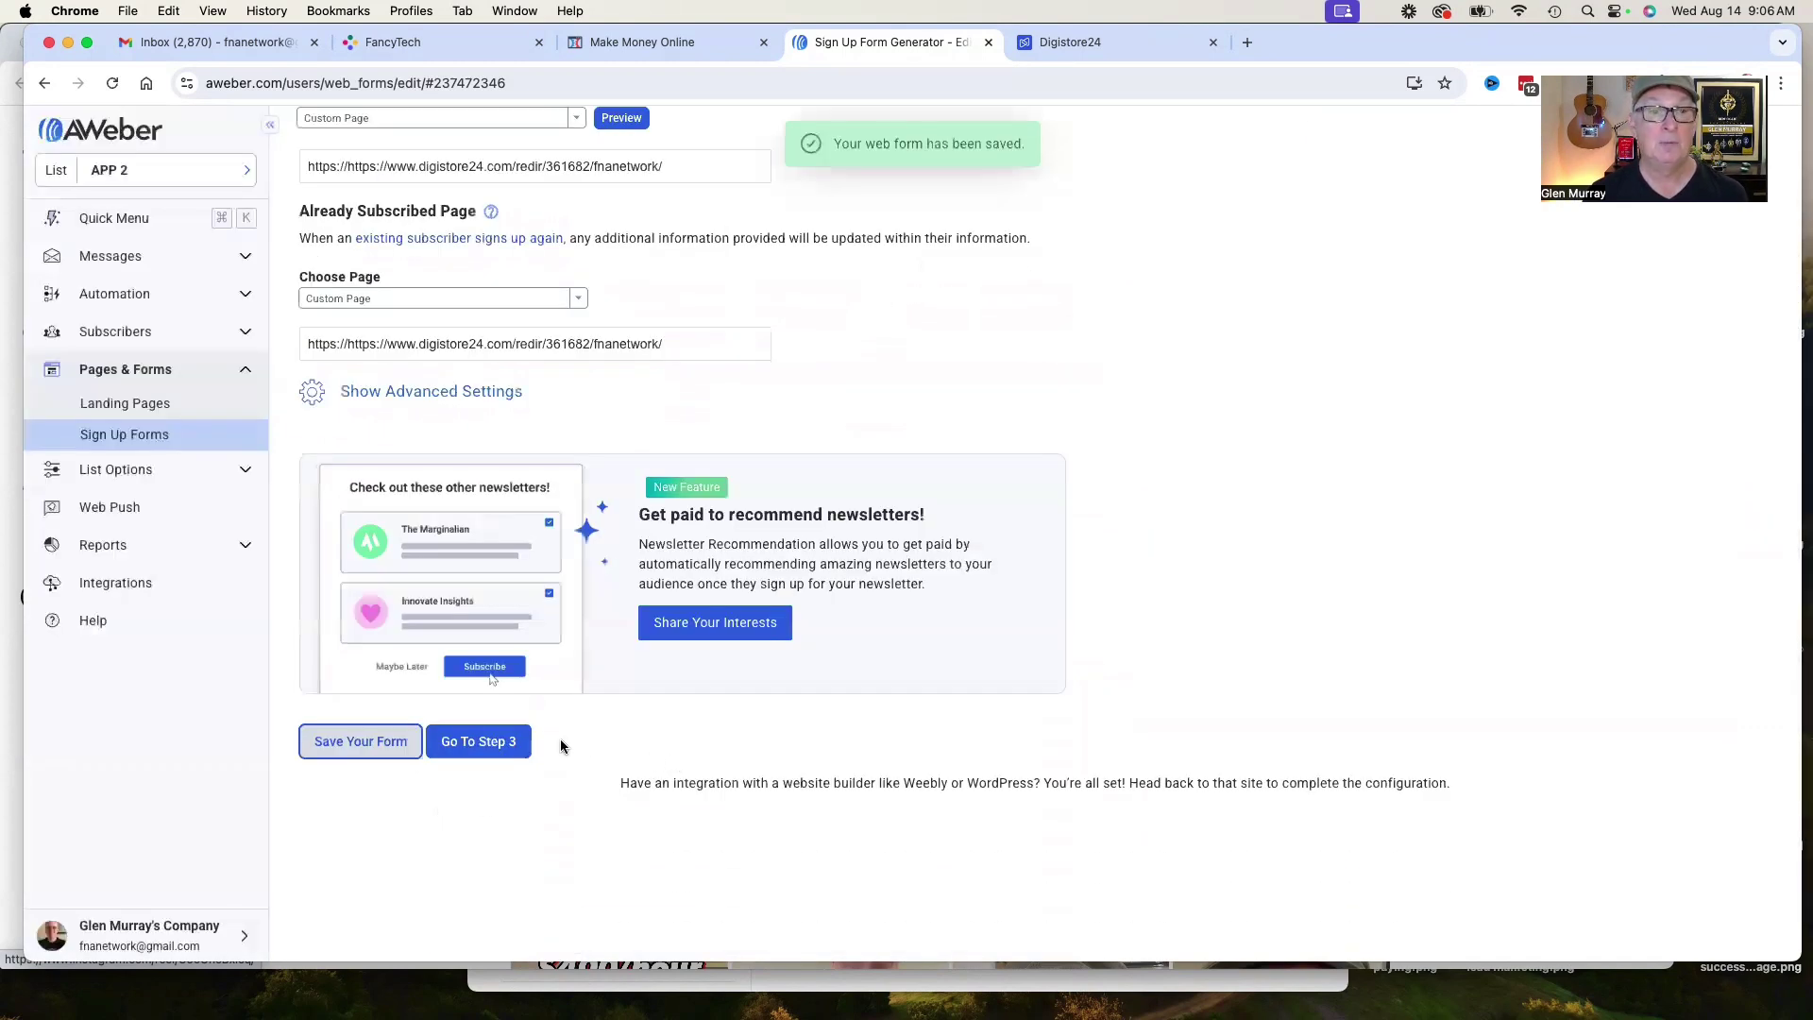
Choose I Will Install My Form, Raw HTML Version, with form styles unchecked
click(480, 742)
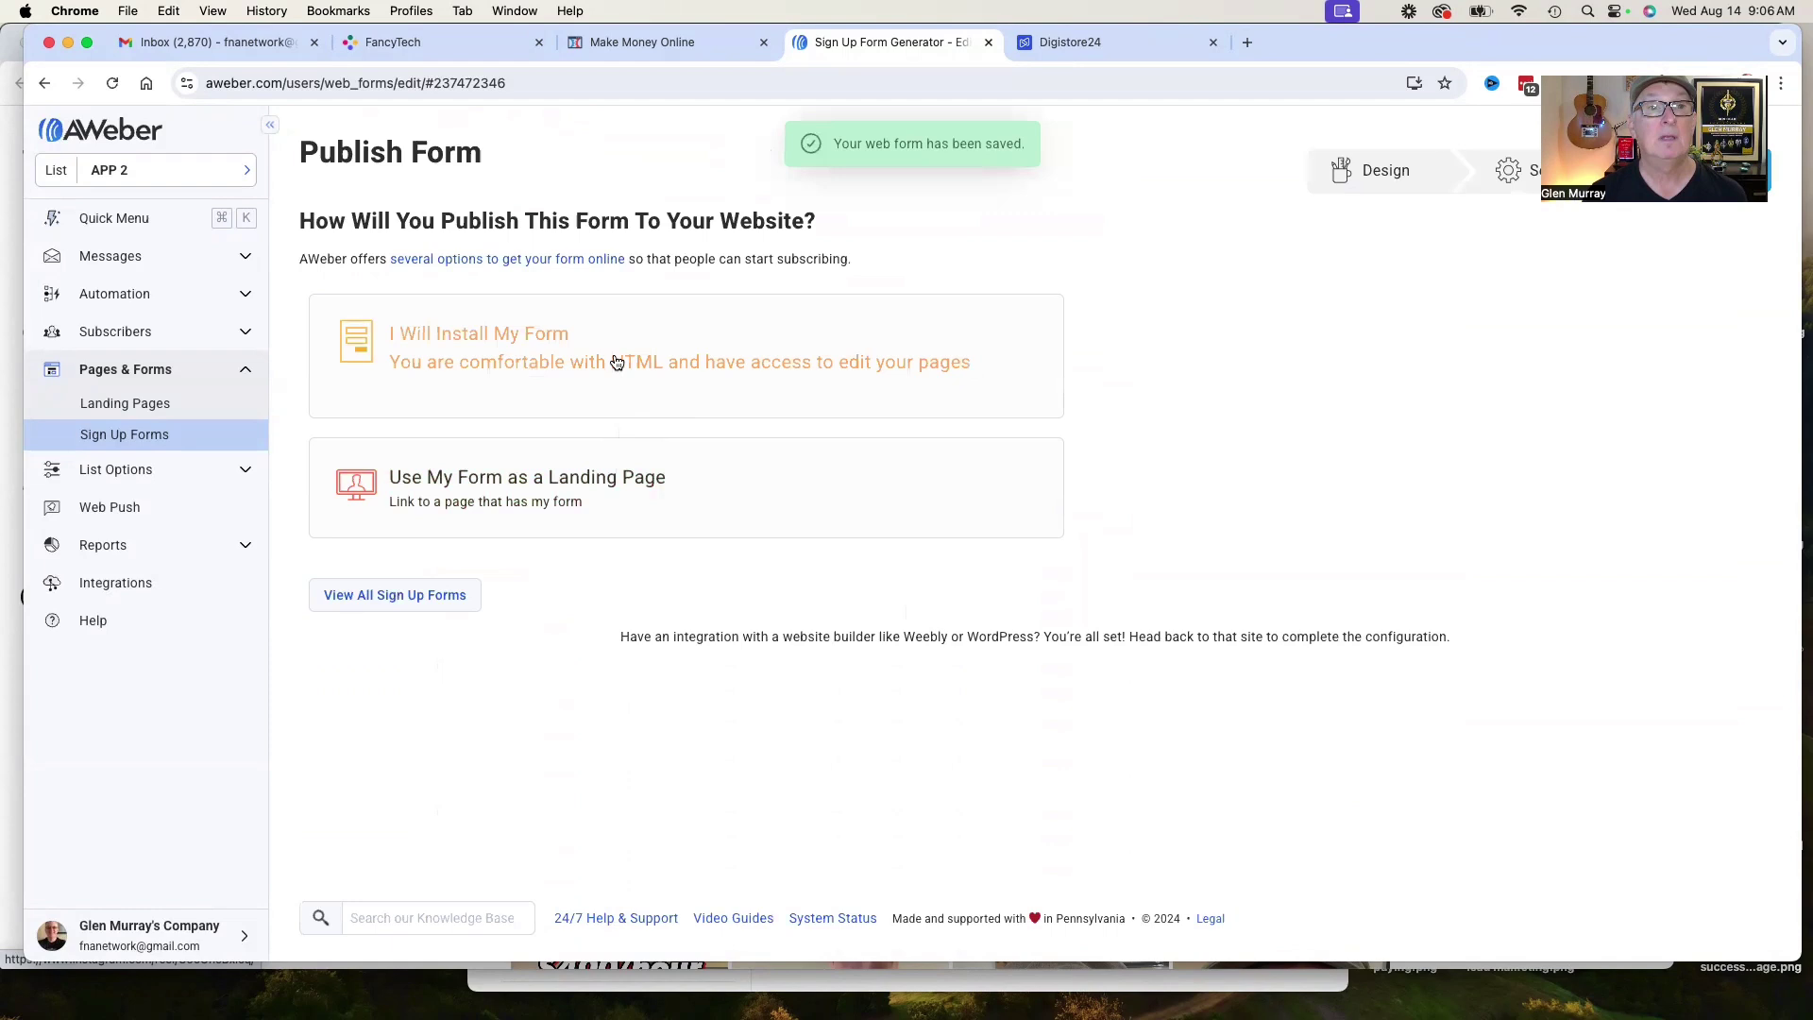
click(519, 359)
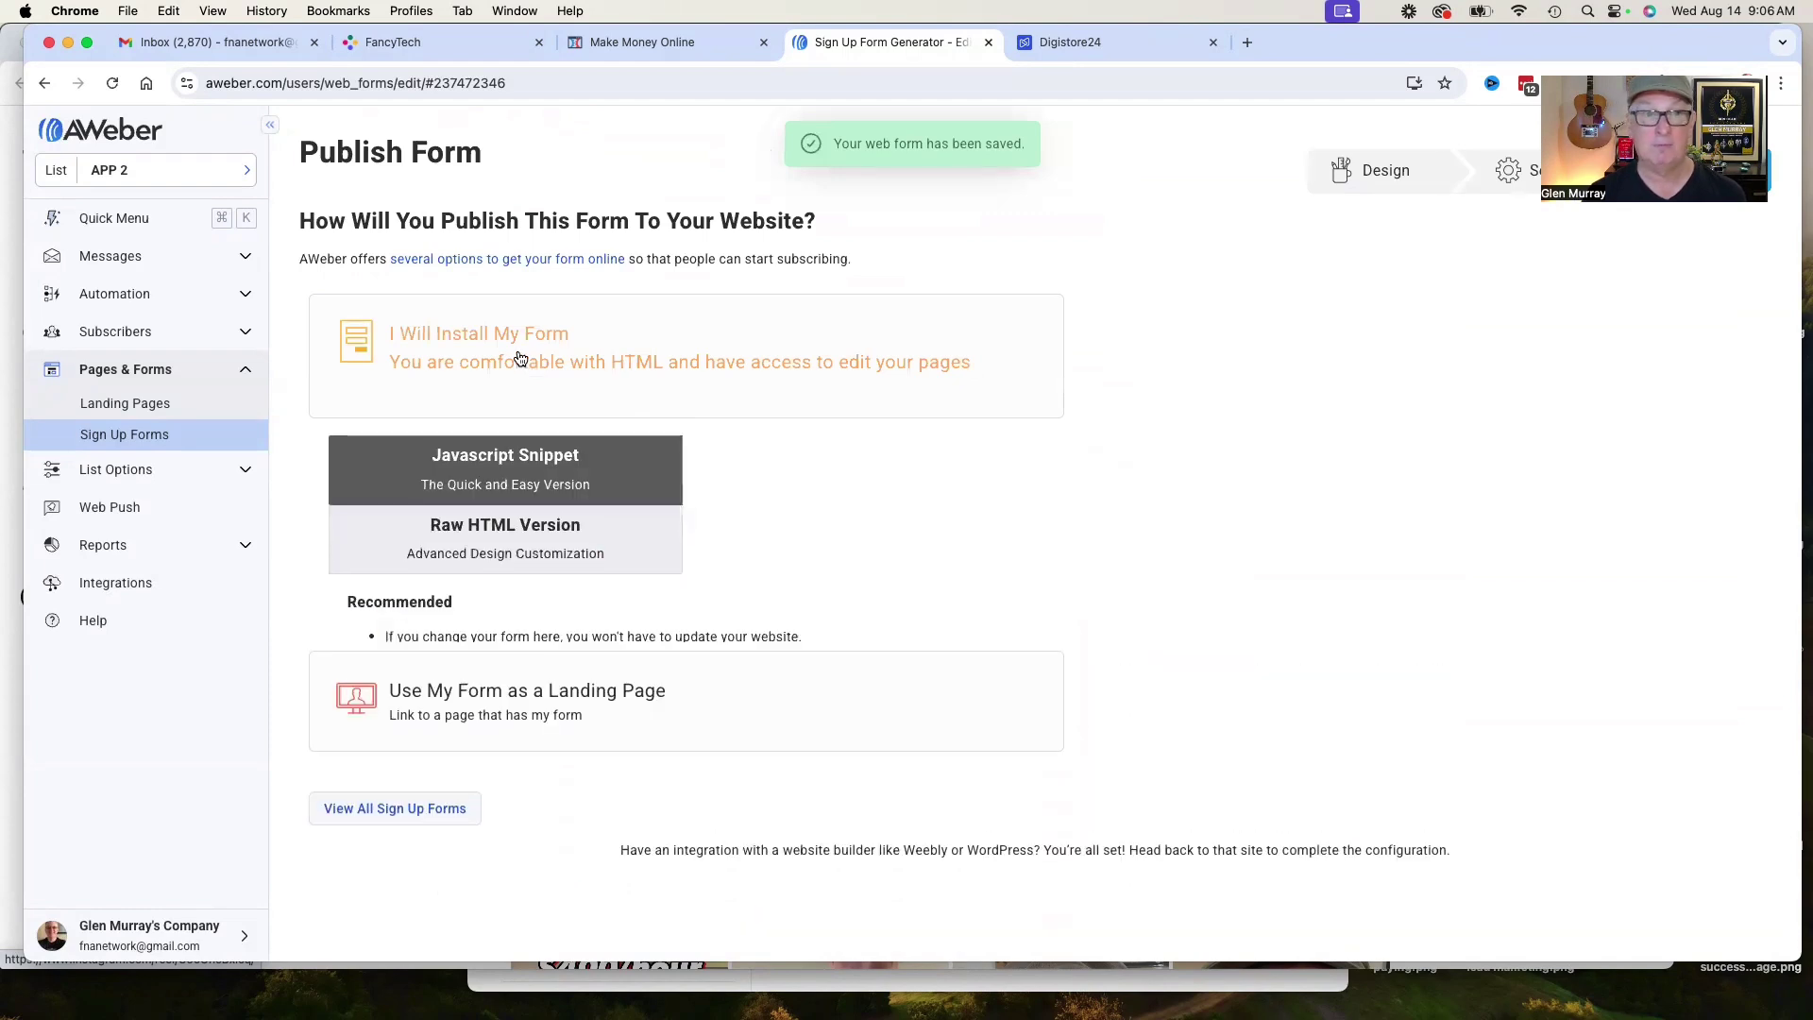
click(507, 547)
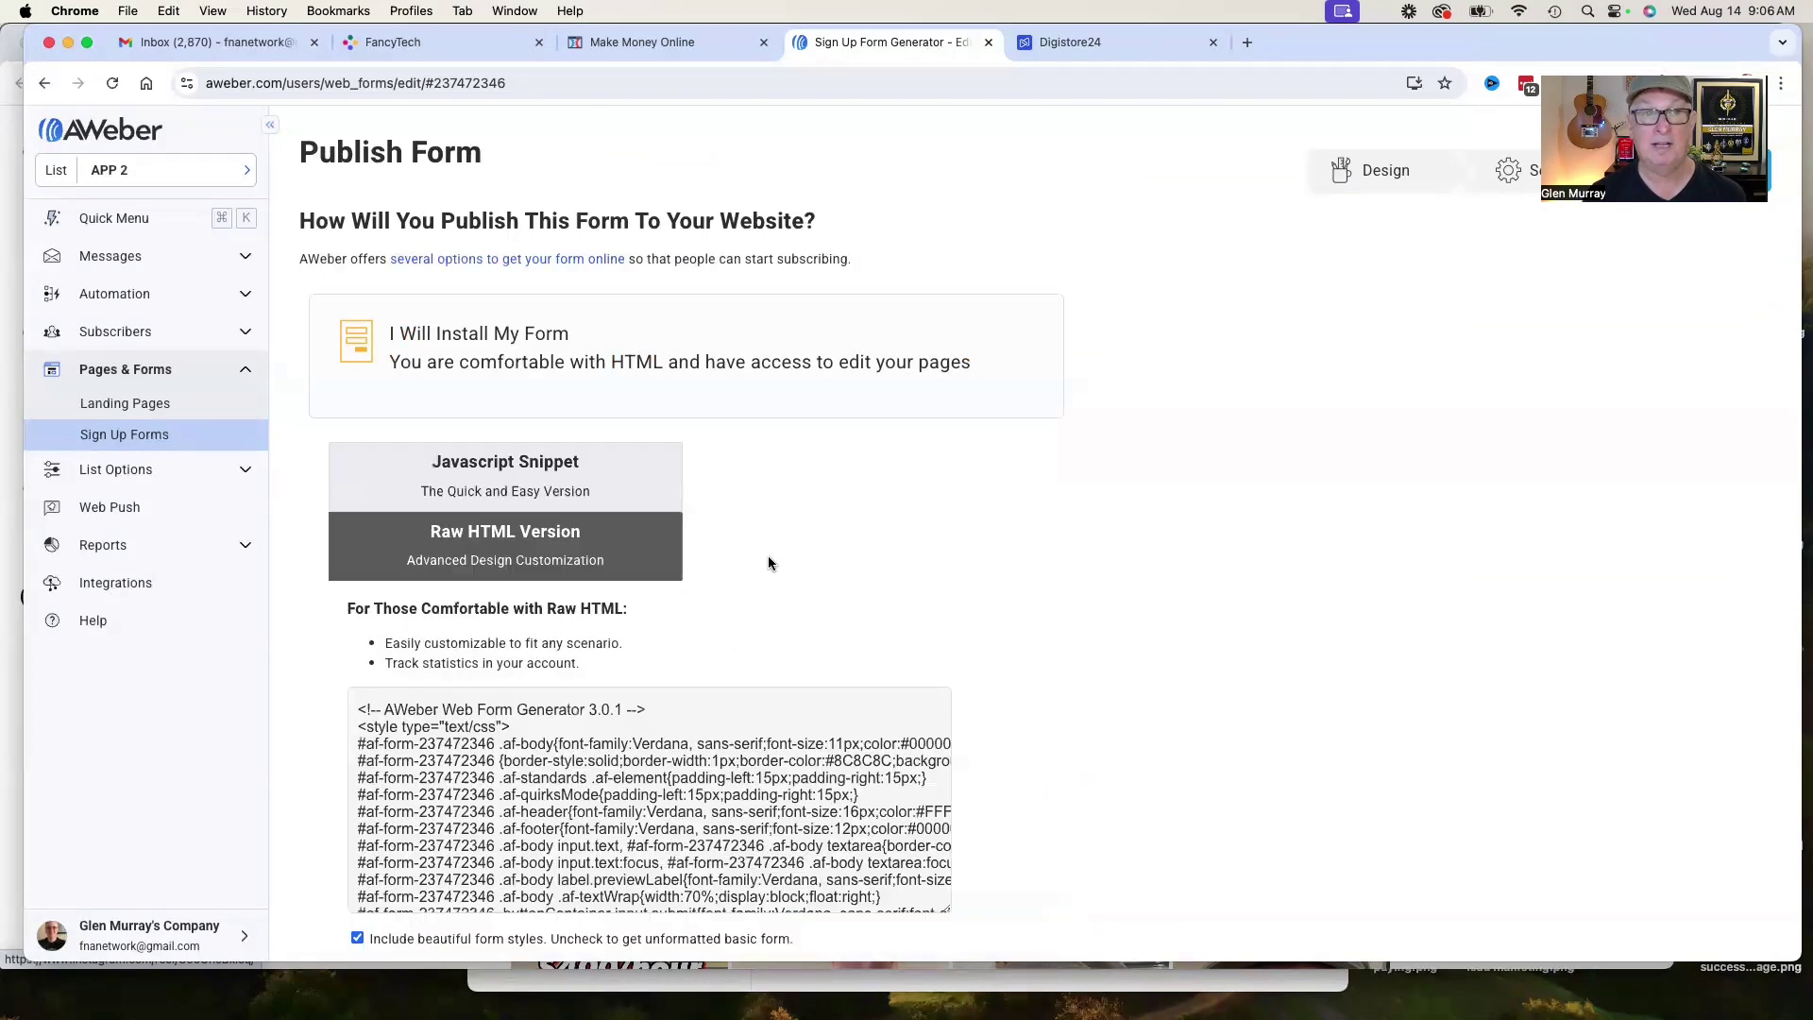
scroll(857, 567, down, 5)
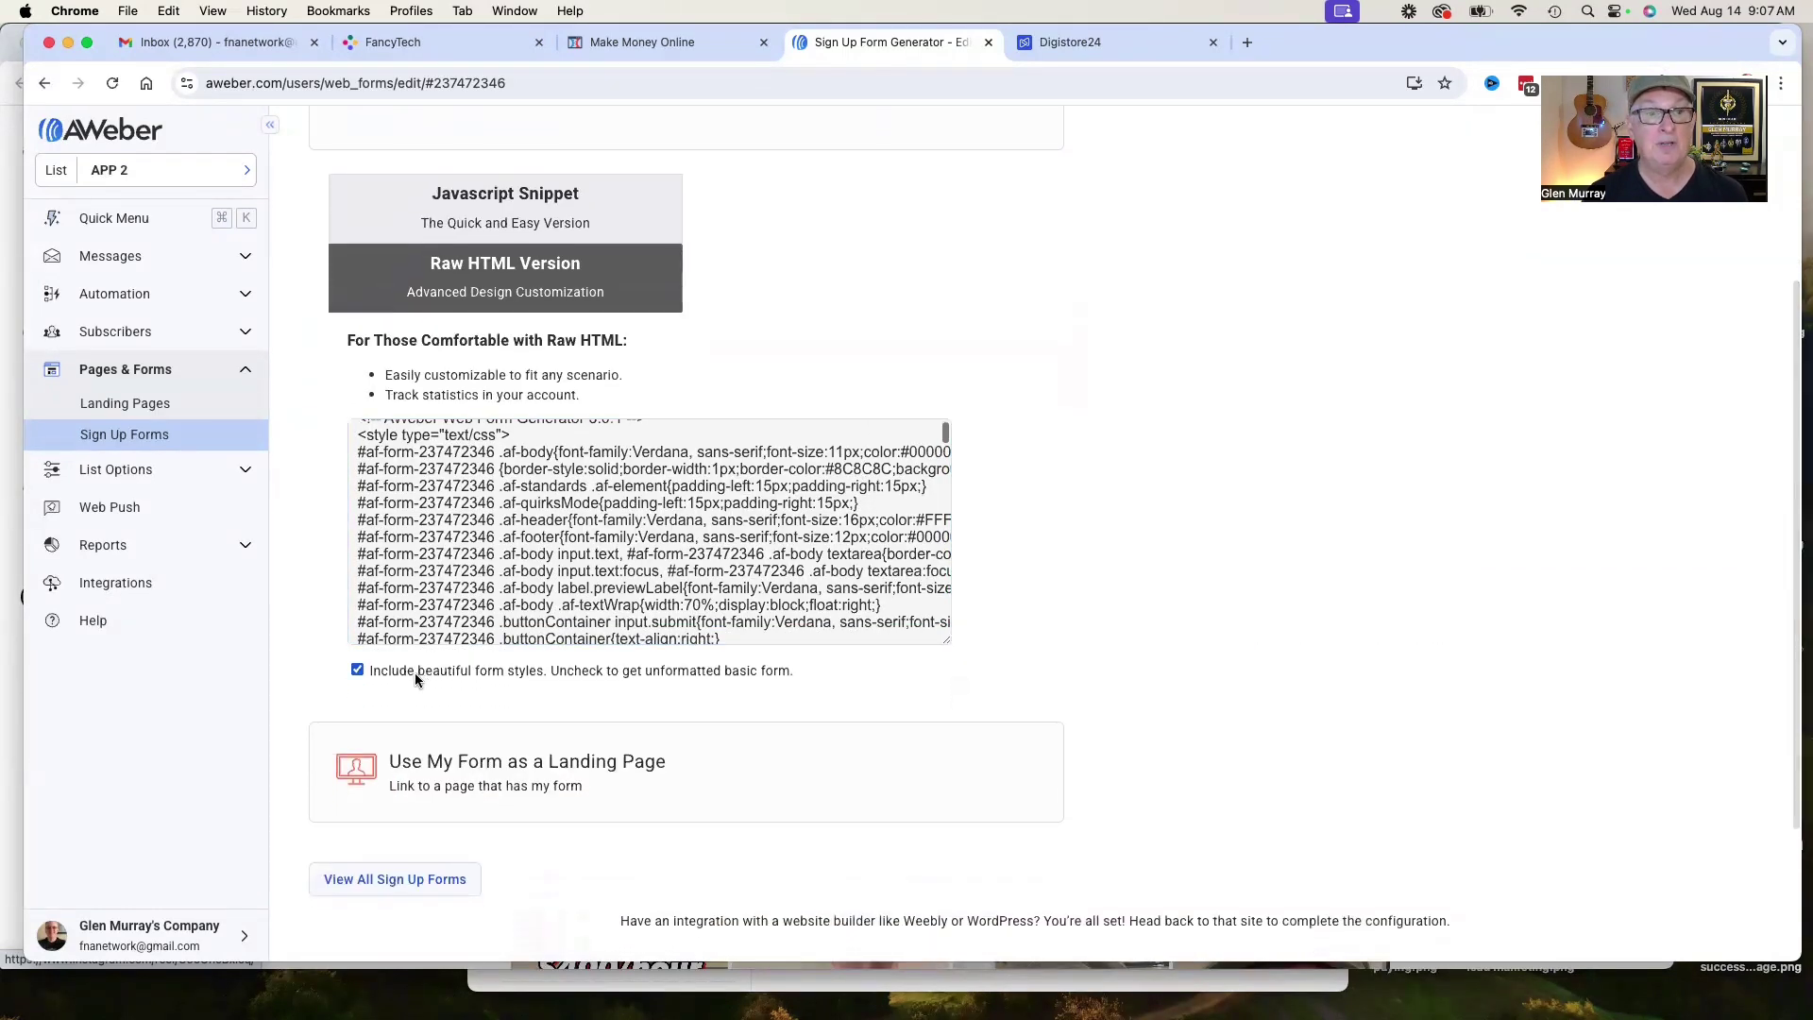
click(357, 670)
Select the entire raw HTML form code with Cmd+A
scroll(744, 541, up, 1)
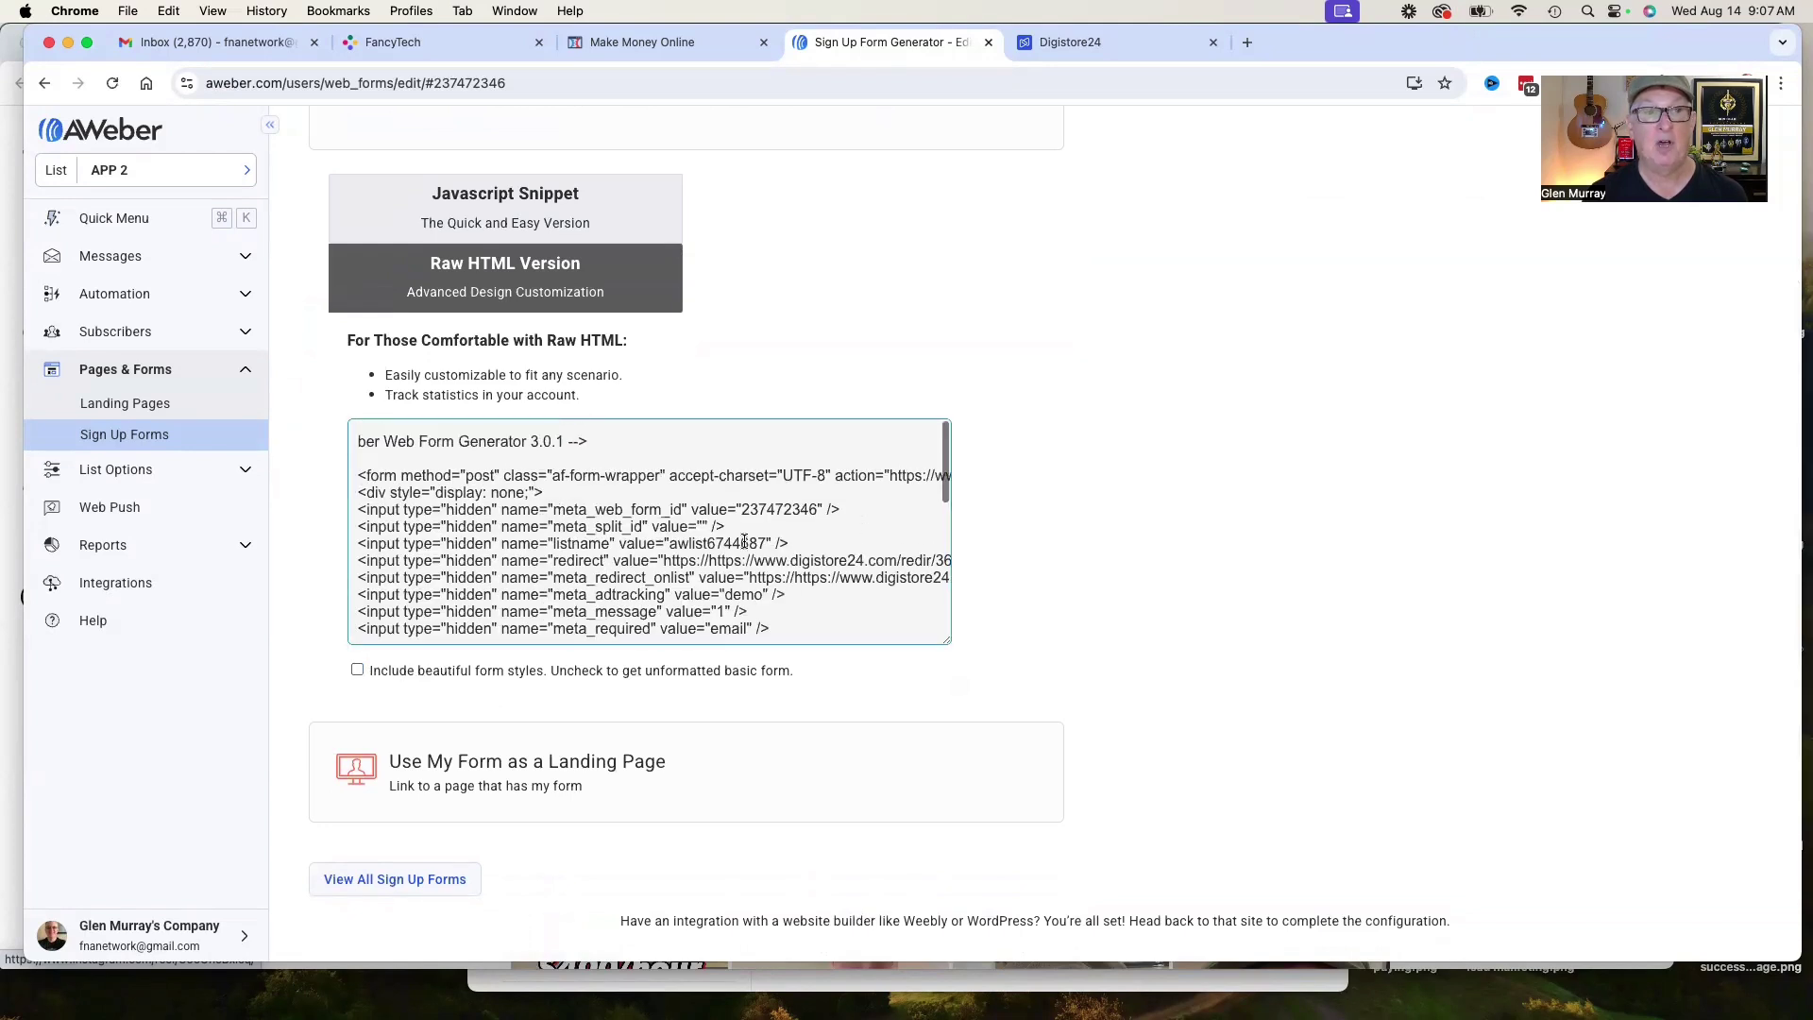
scroll(744, 541, down, 10)
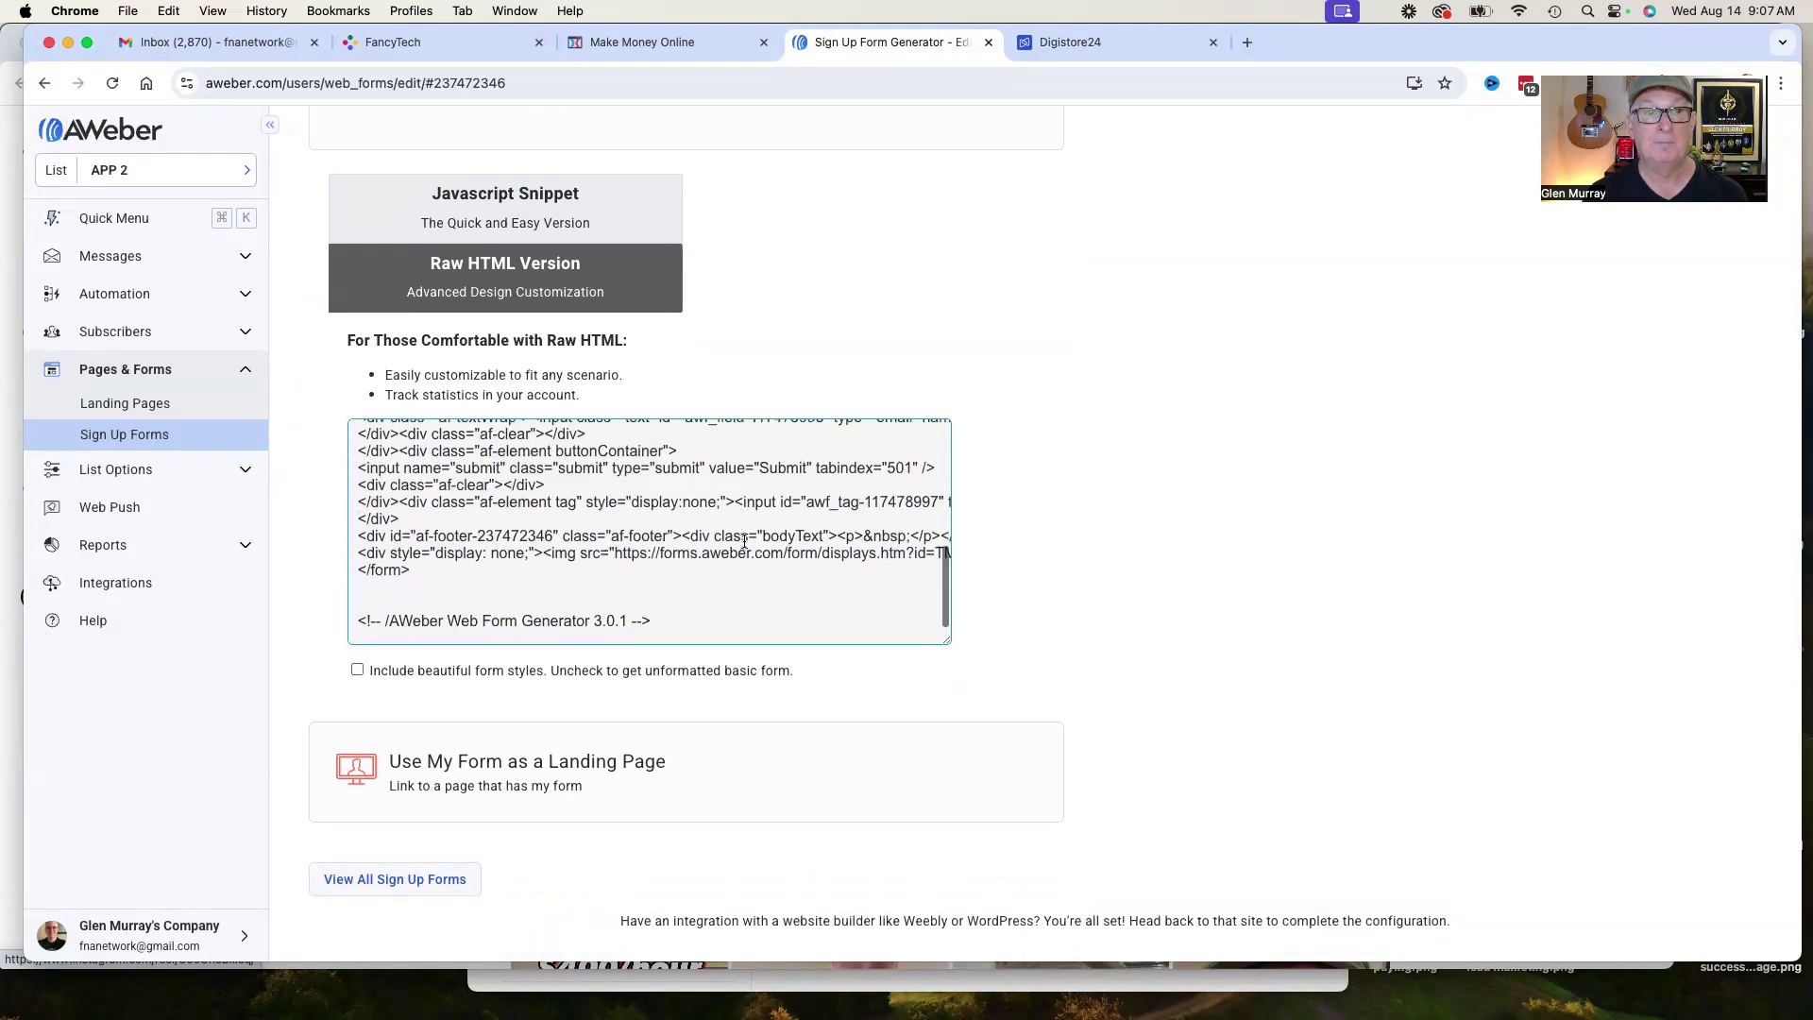
scroll(744, 541, up, 12)
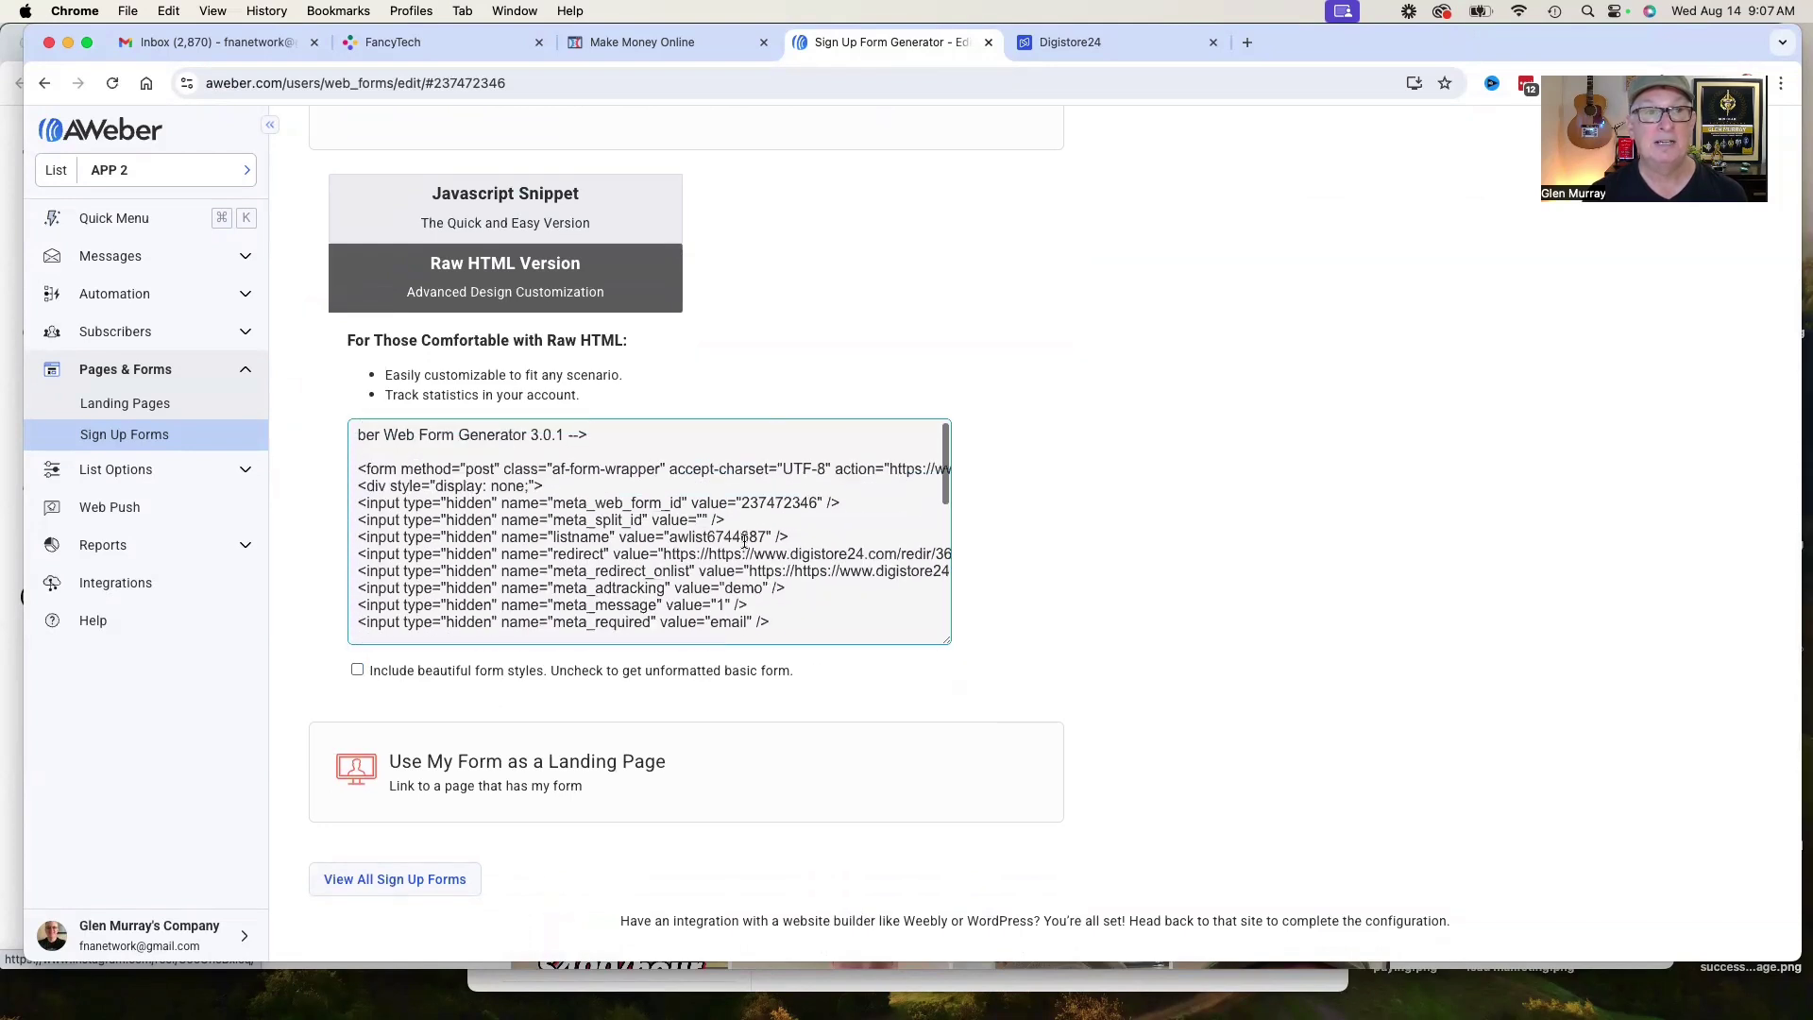
drag(357, 476, 424, 478)
click(374, 477)
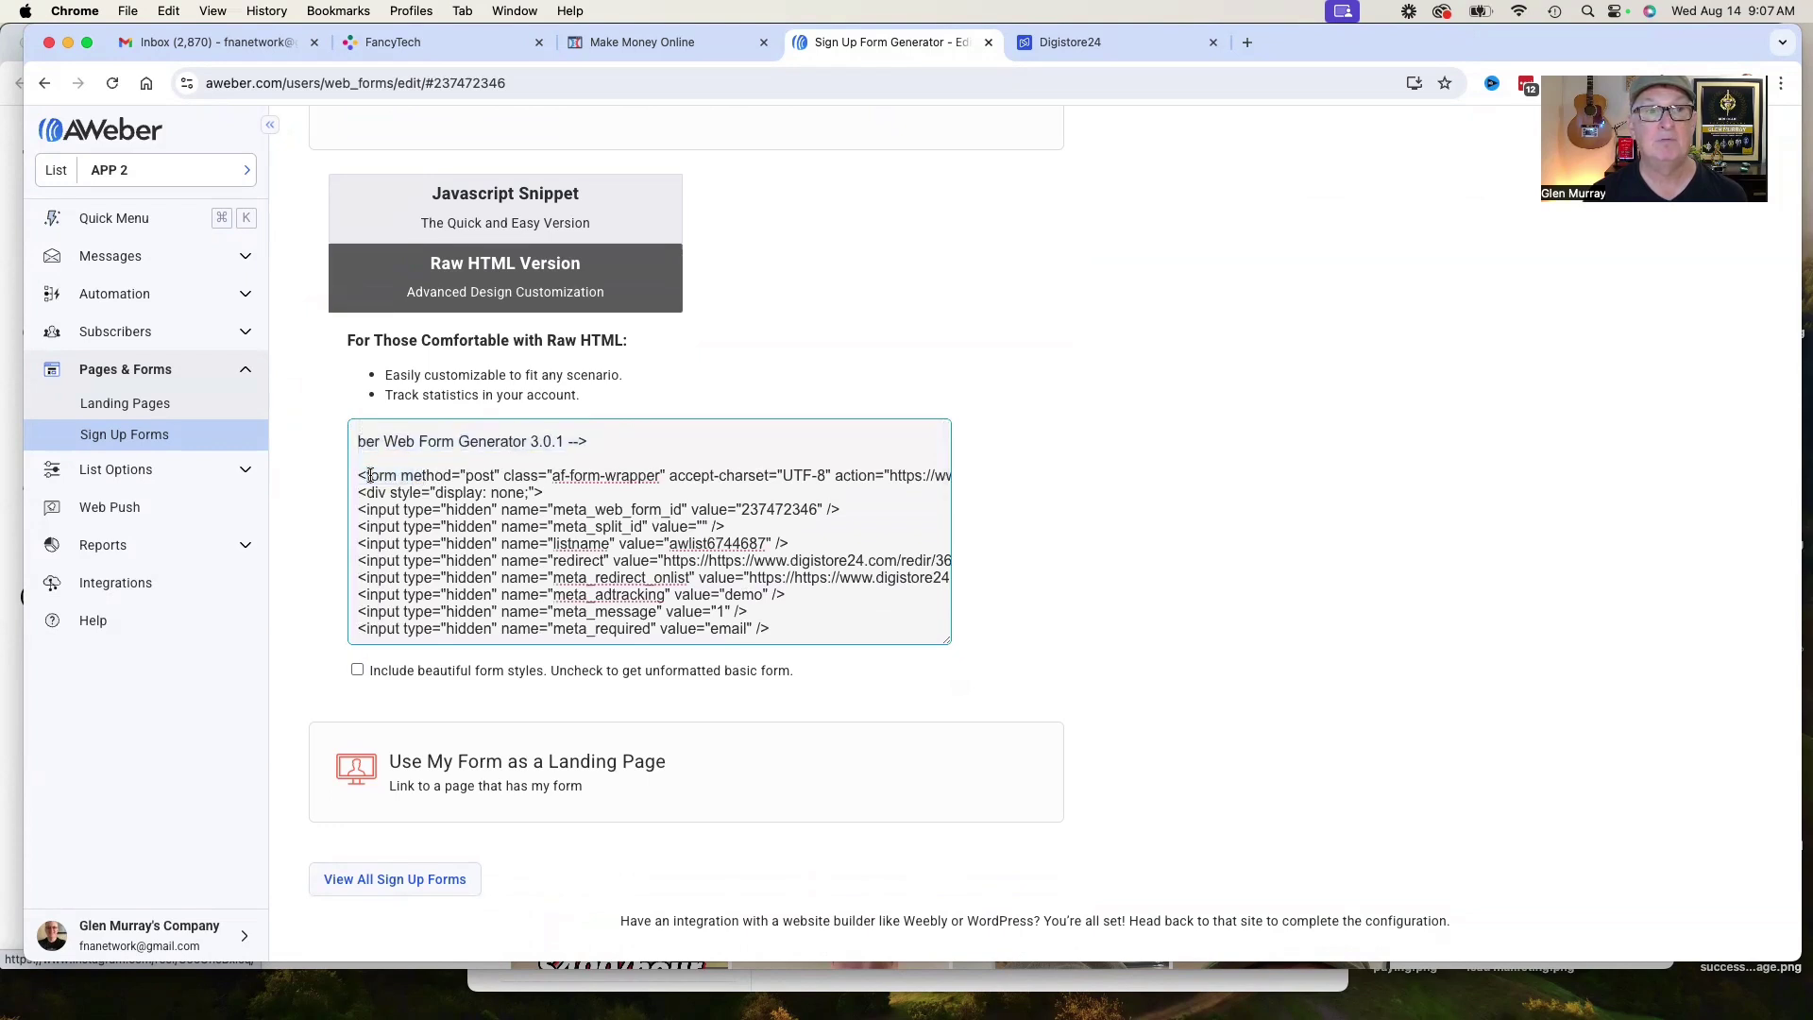
scroll(370, 477, up, 2)
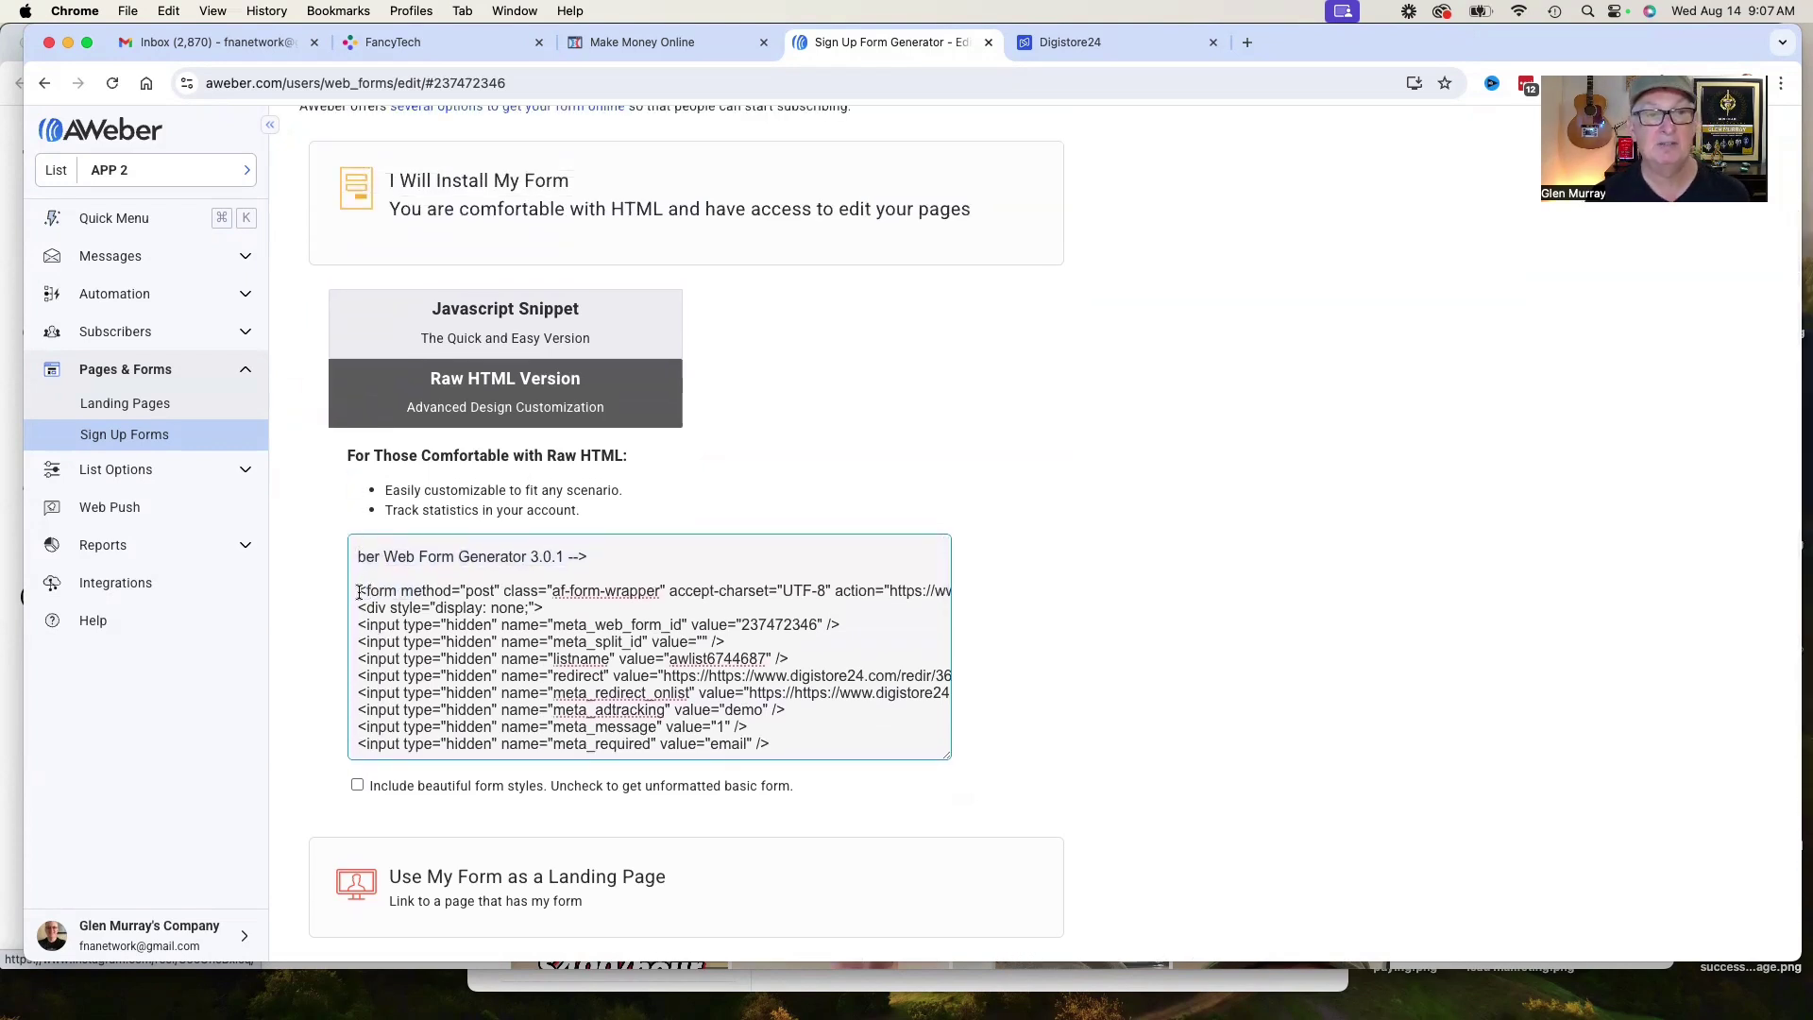
drag(359, 591, 424, 590)
scroll(518, 614, down, 8)
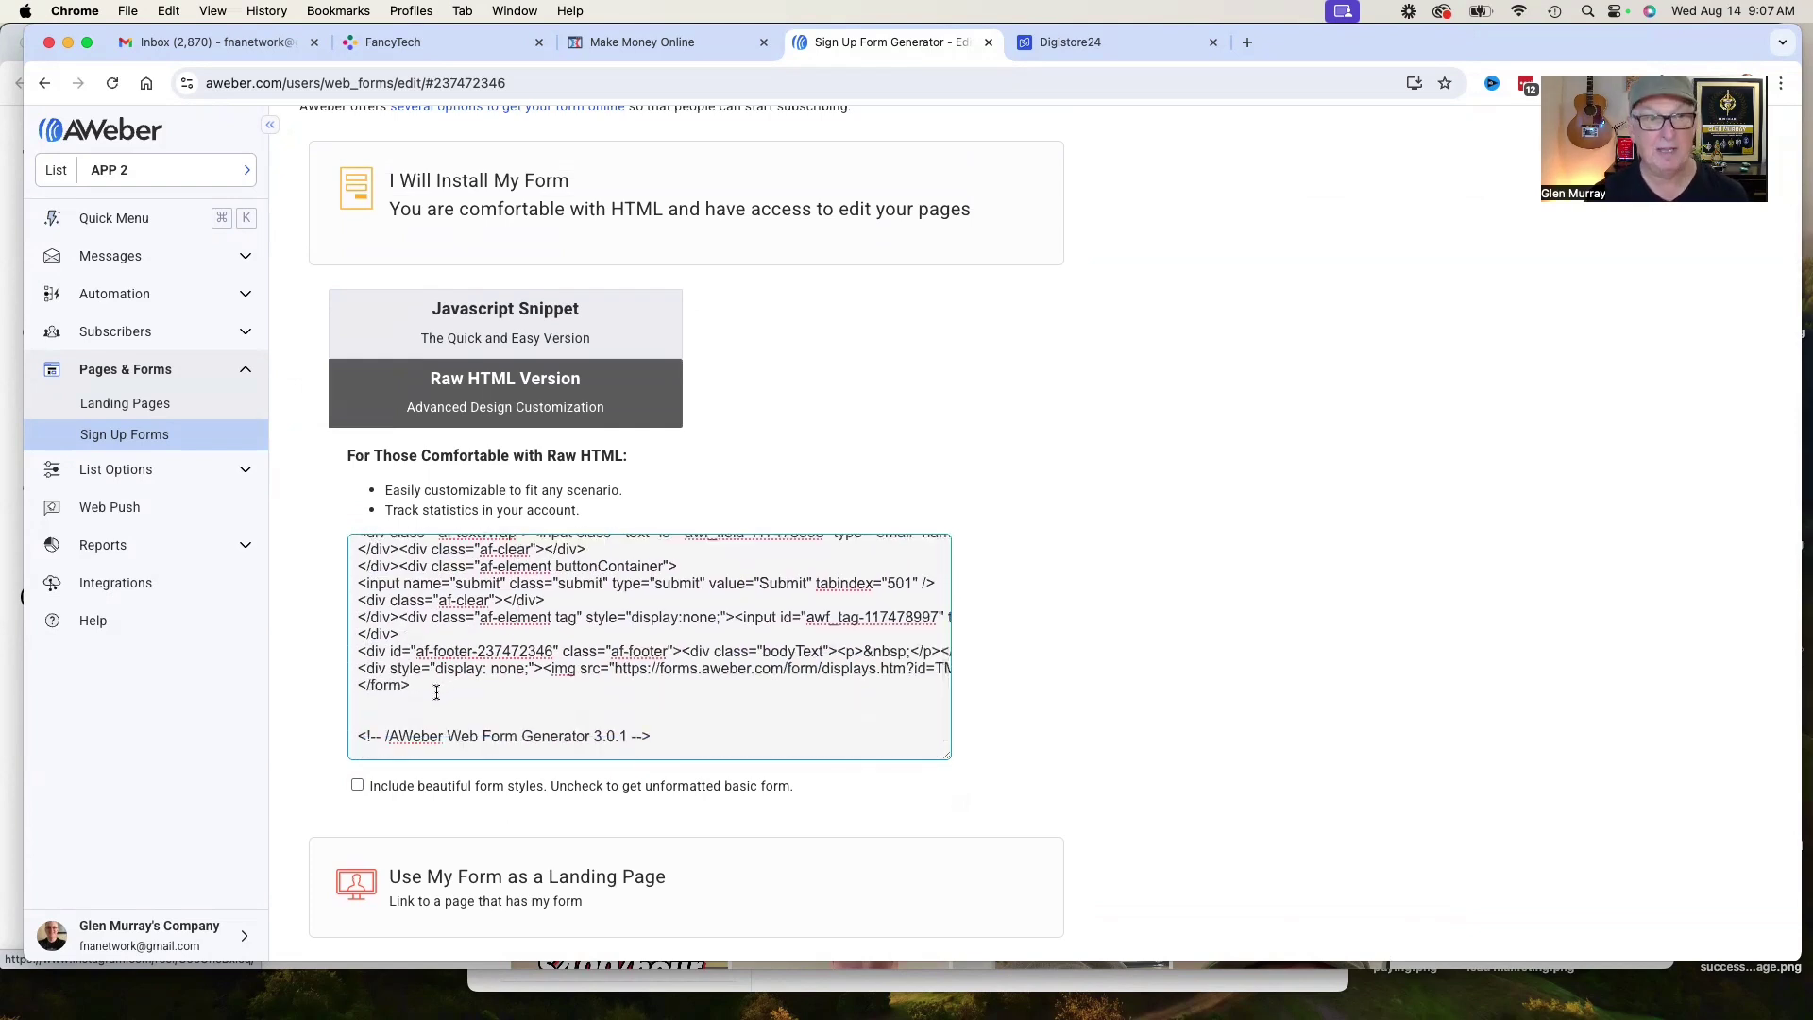
drag(436, 692, 363, 586)
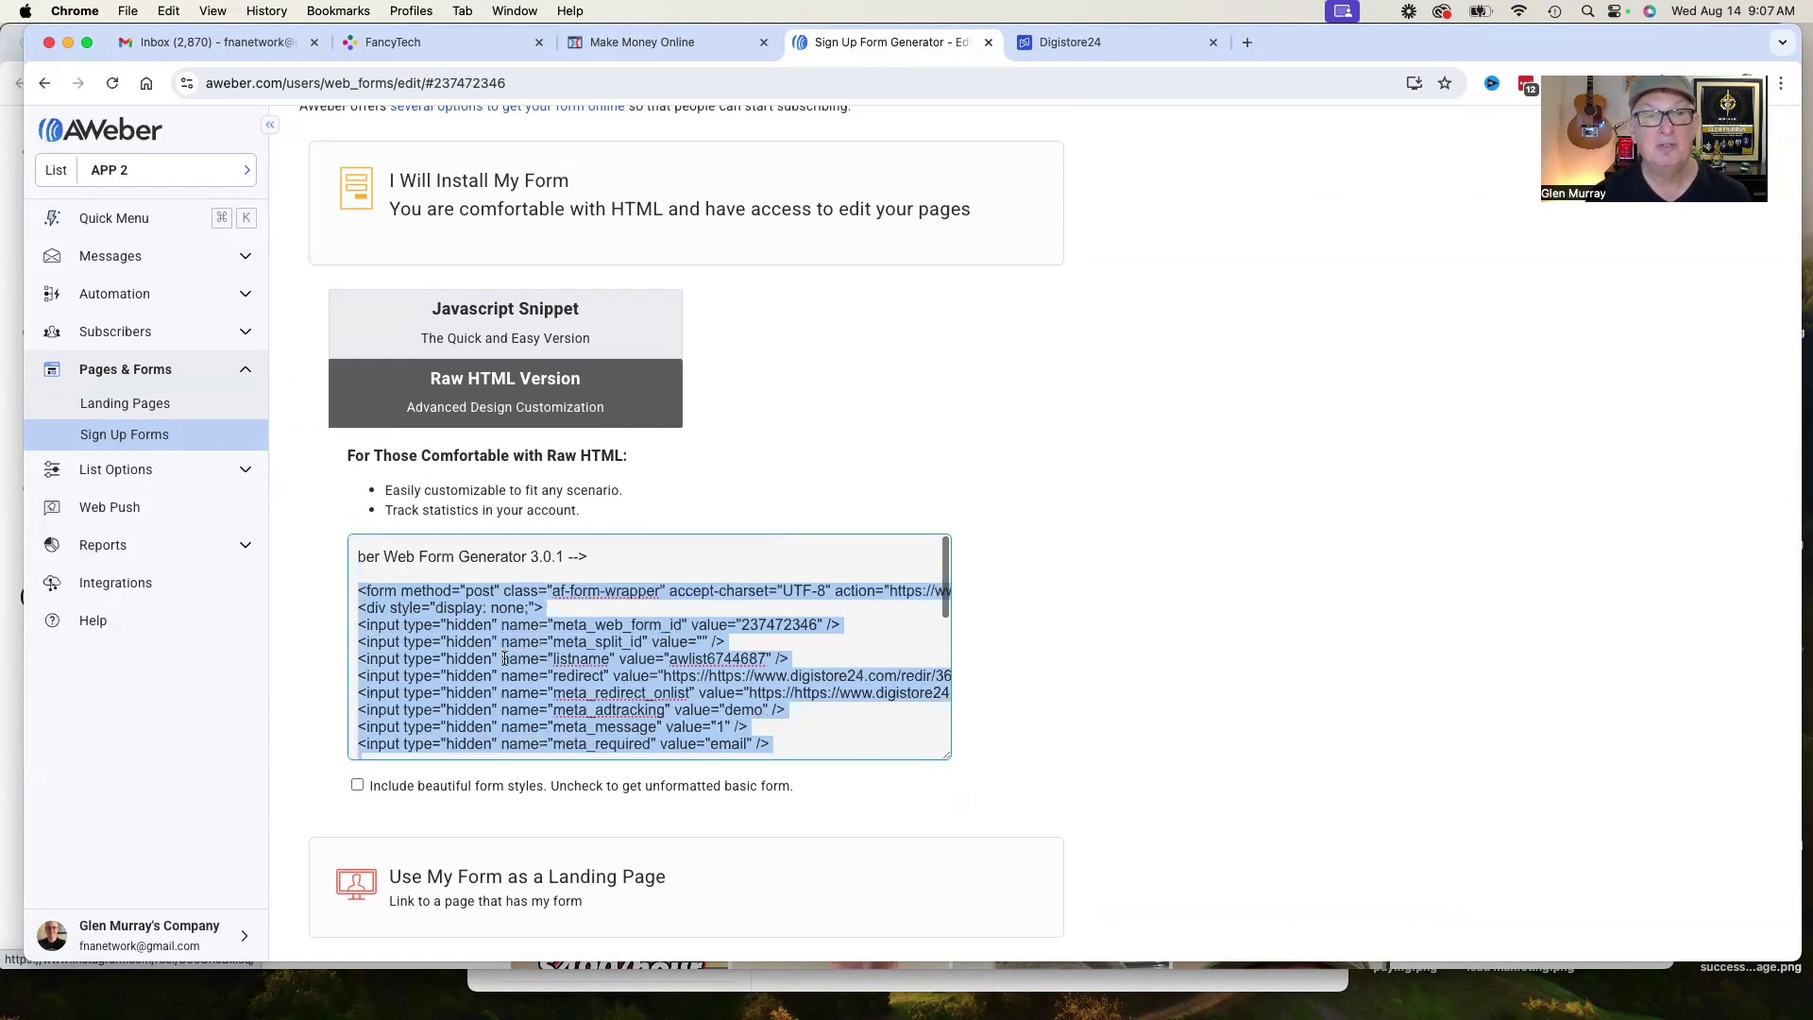
click(355, 587)
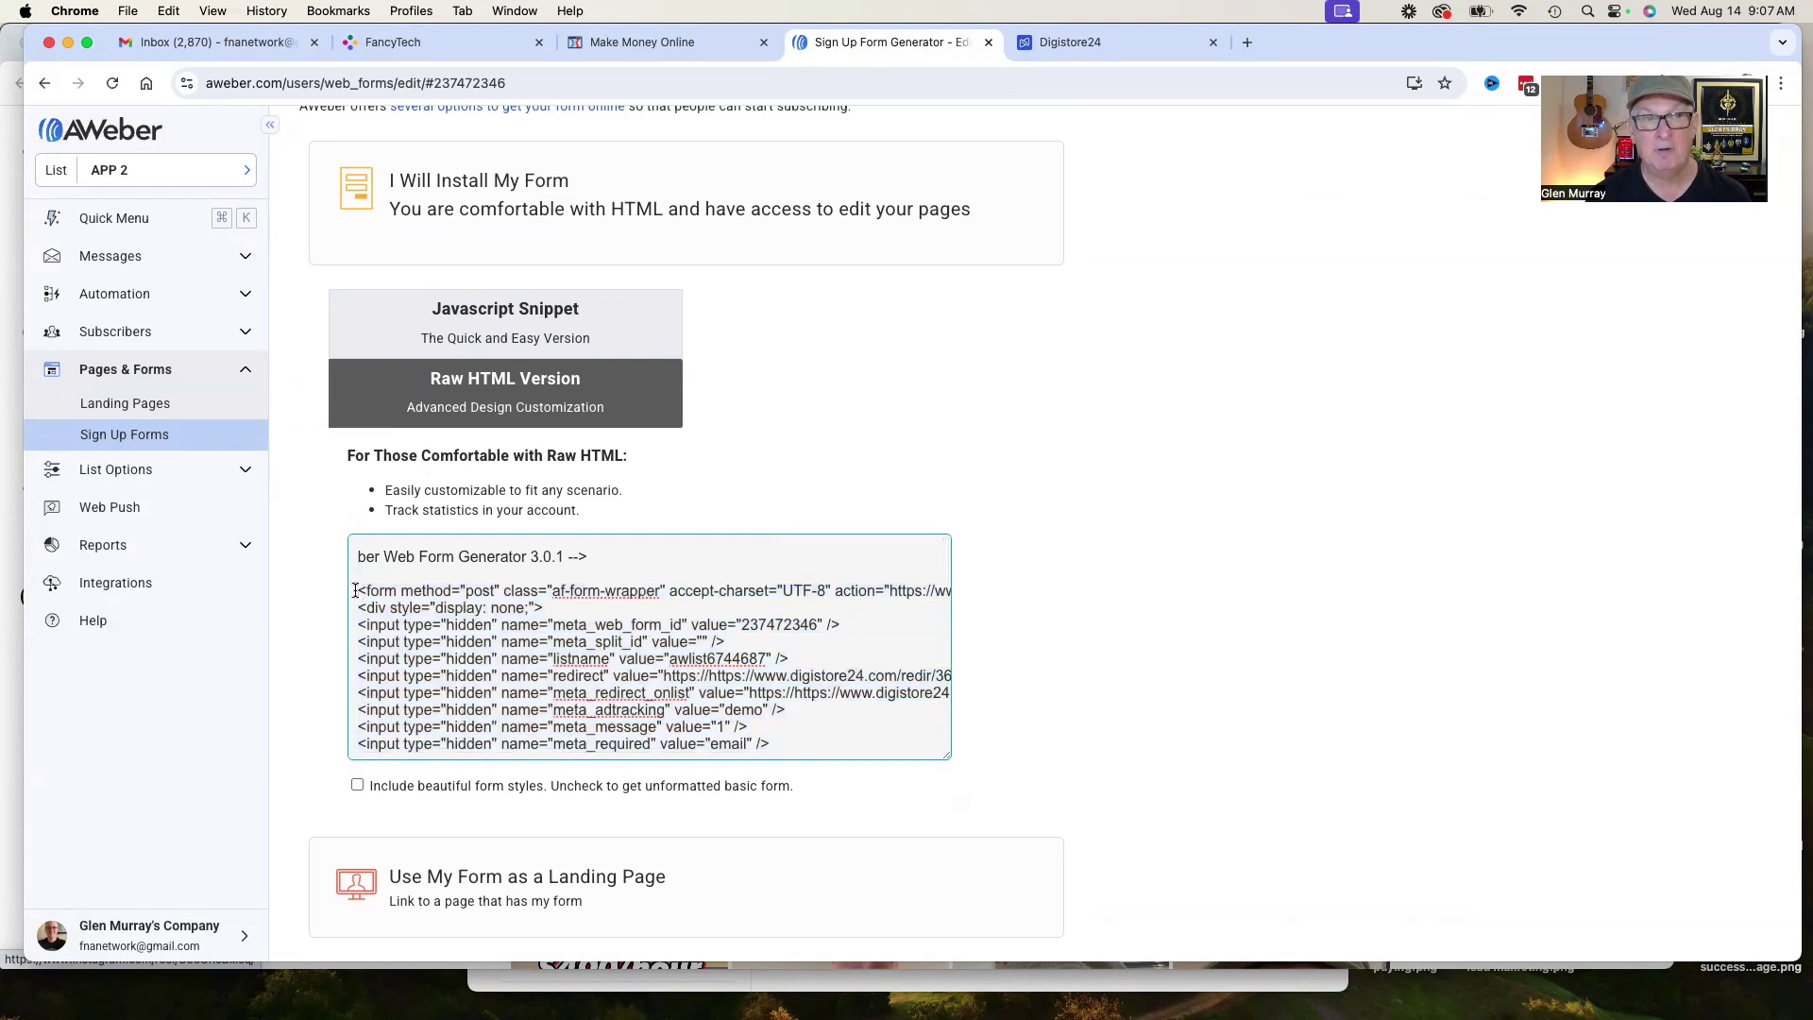
scroll(387, 651, down, 10)
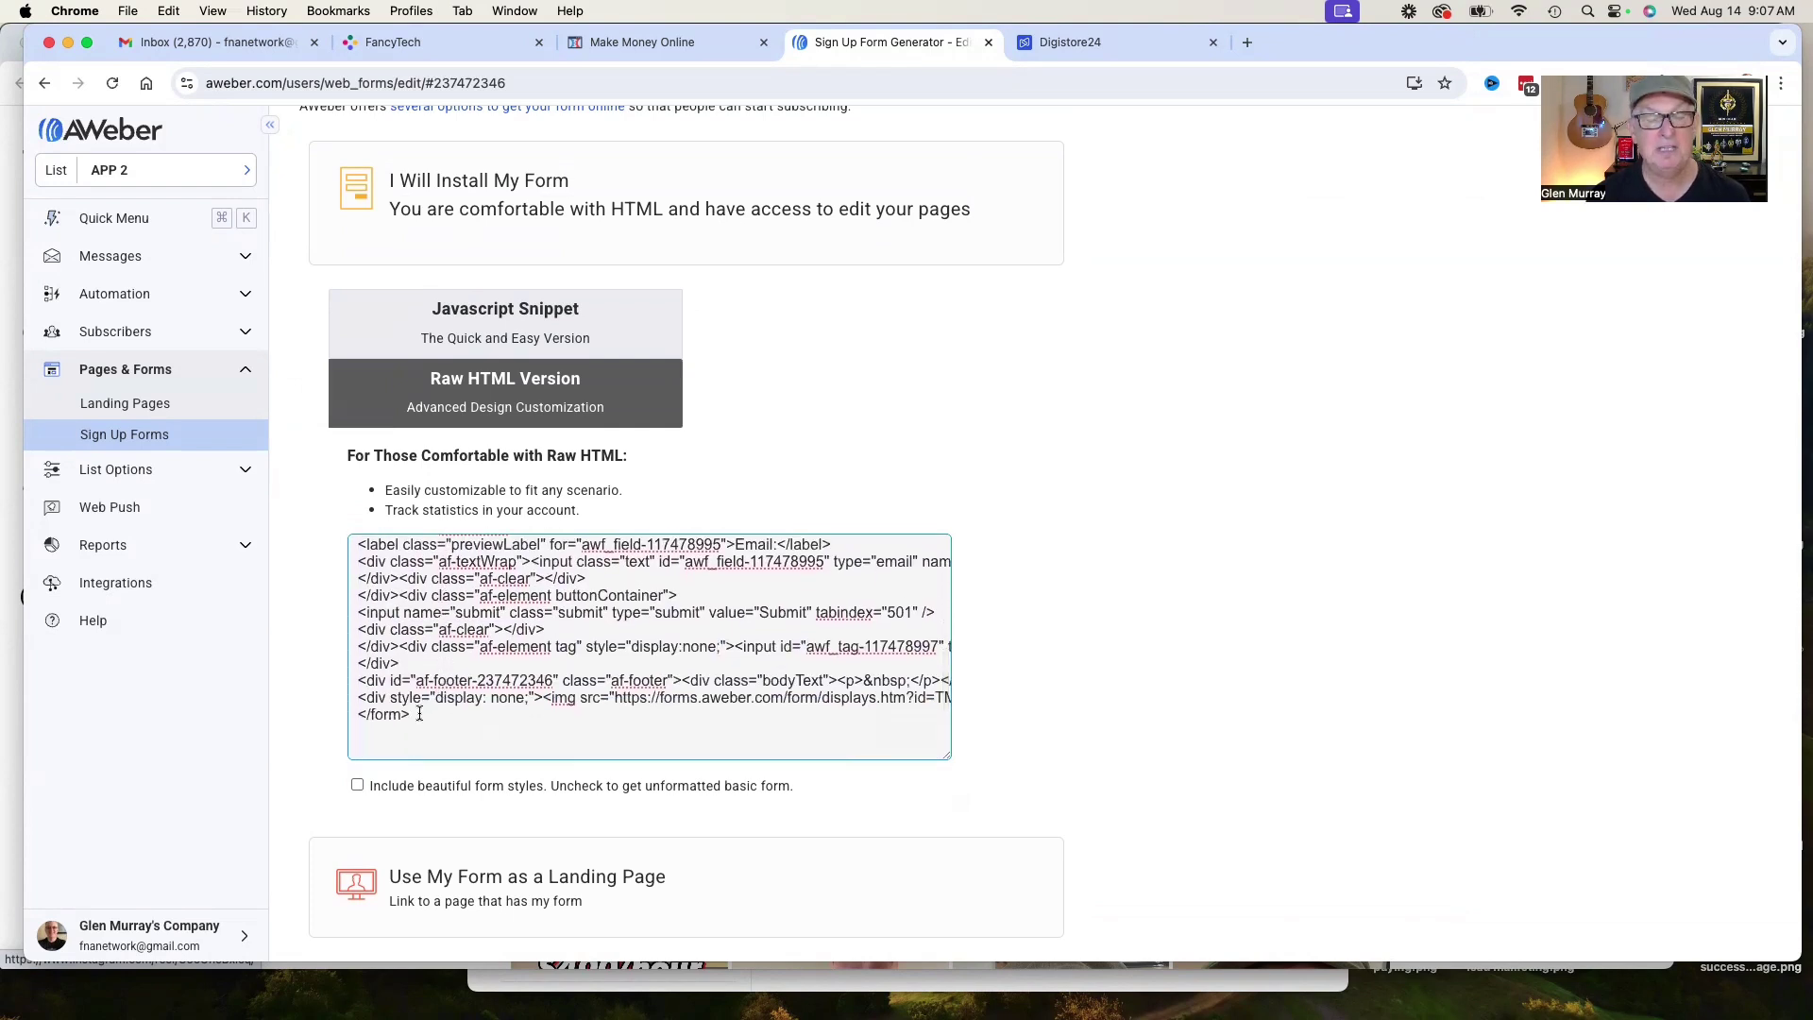
key(super+a)
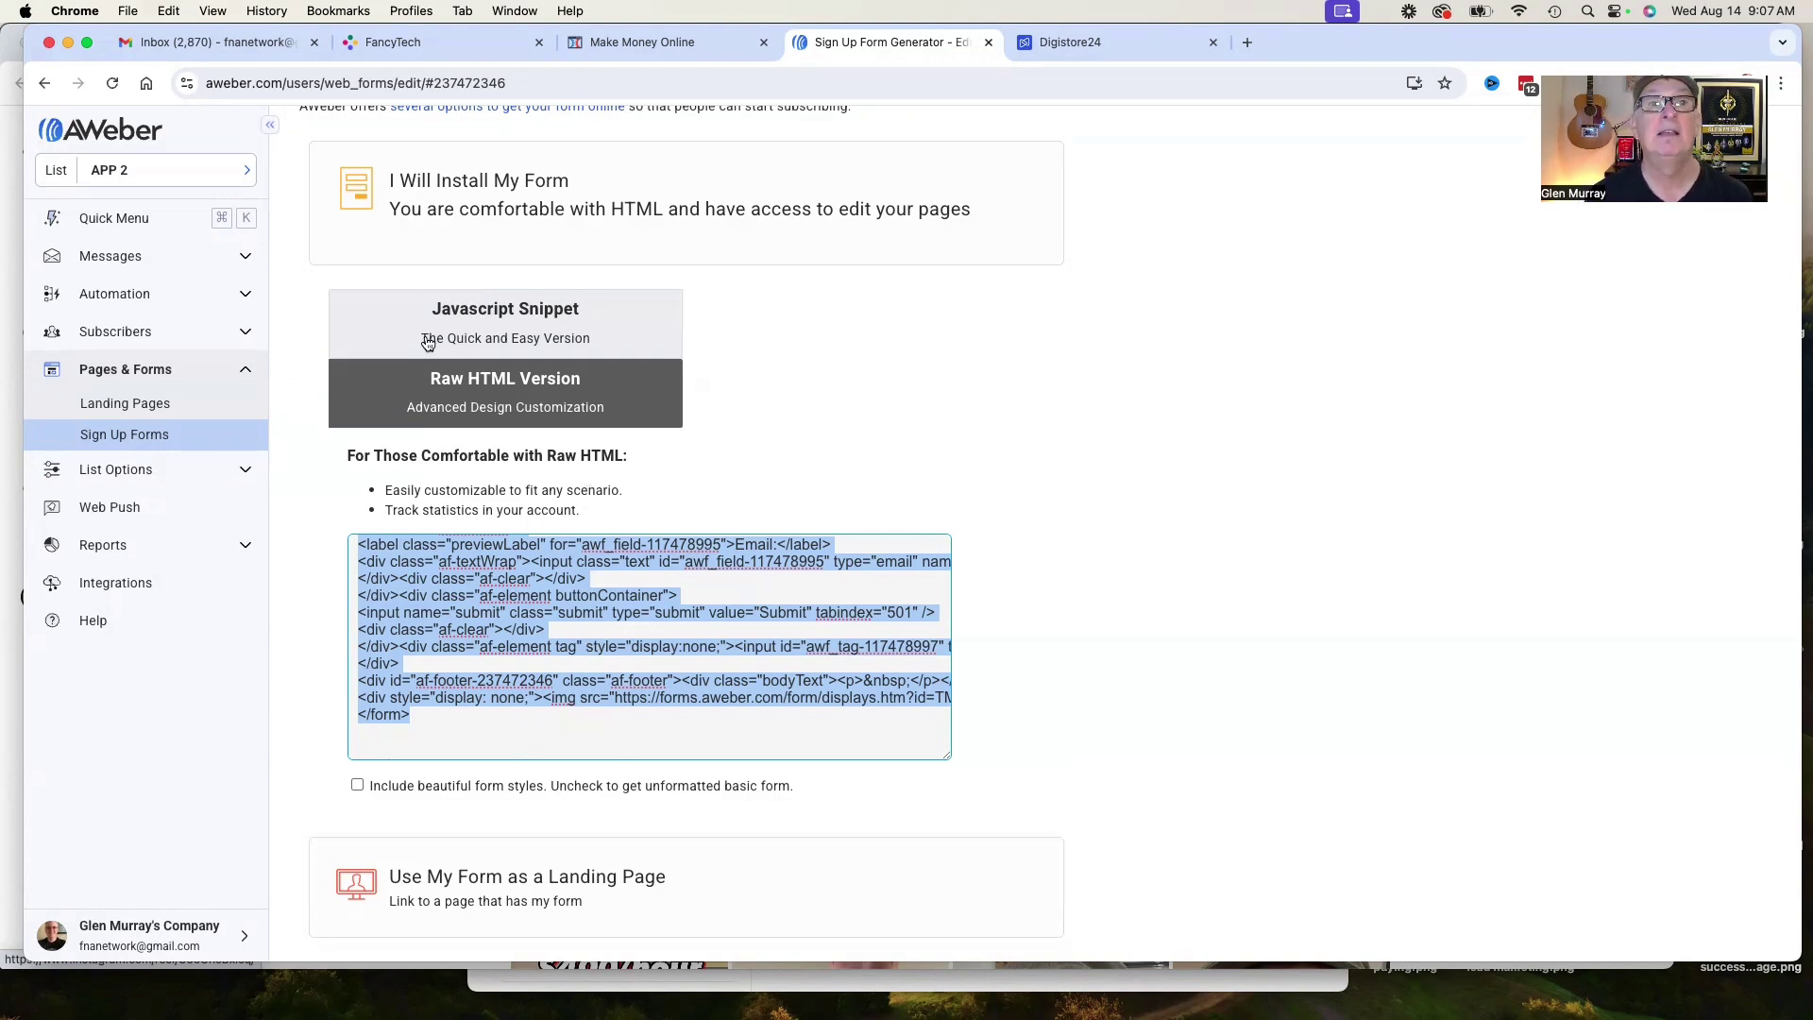
Remove the existing autoresponder integration in the ClickFunnels page's Integrations settings
click(631, 43)
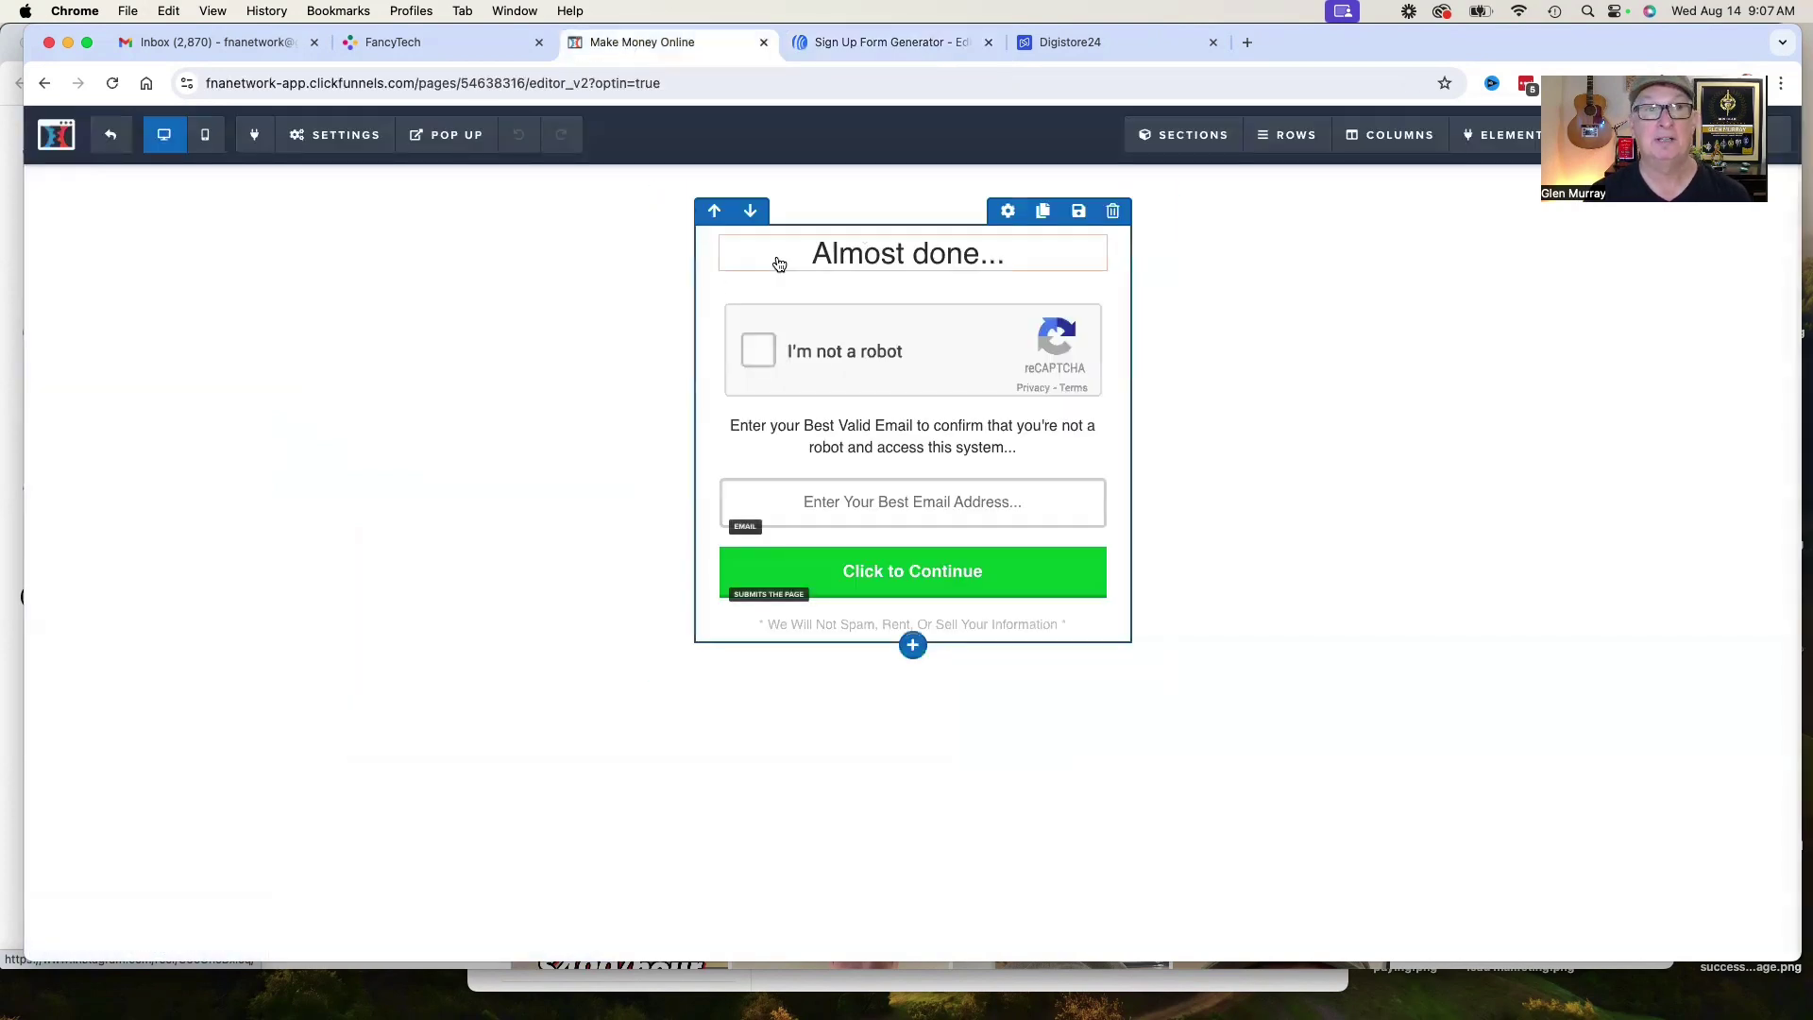
click(359, 142)
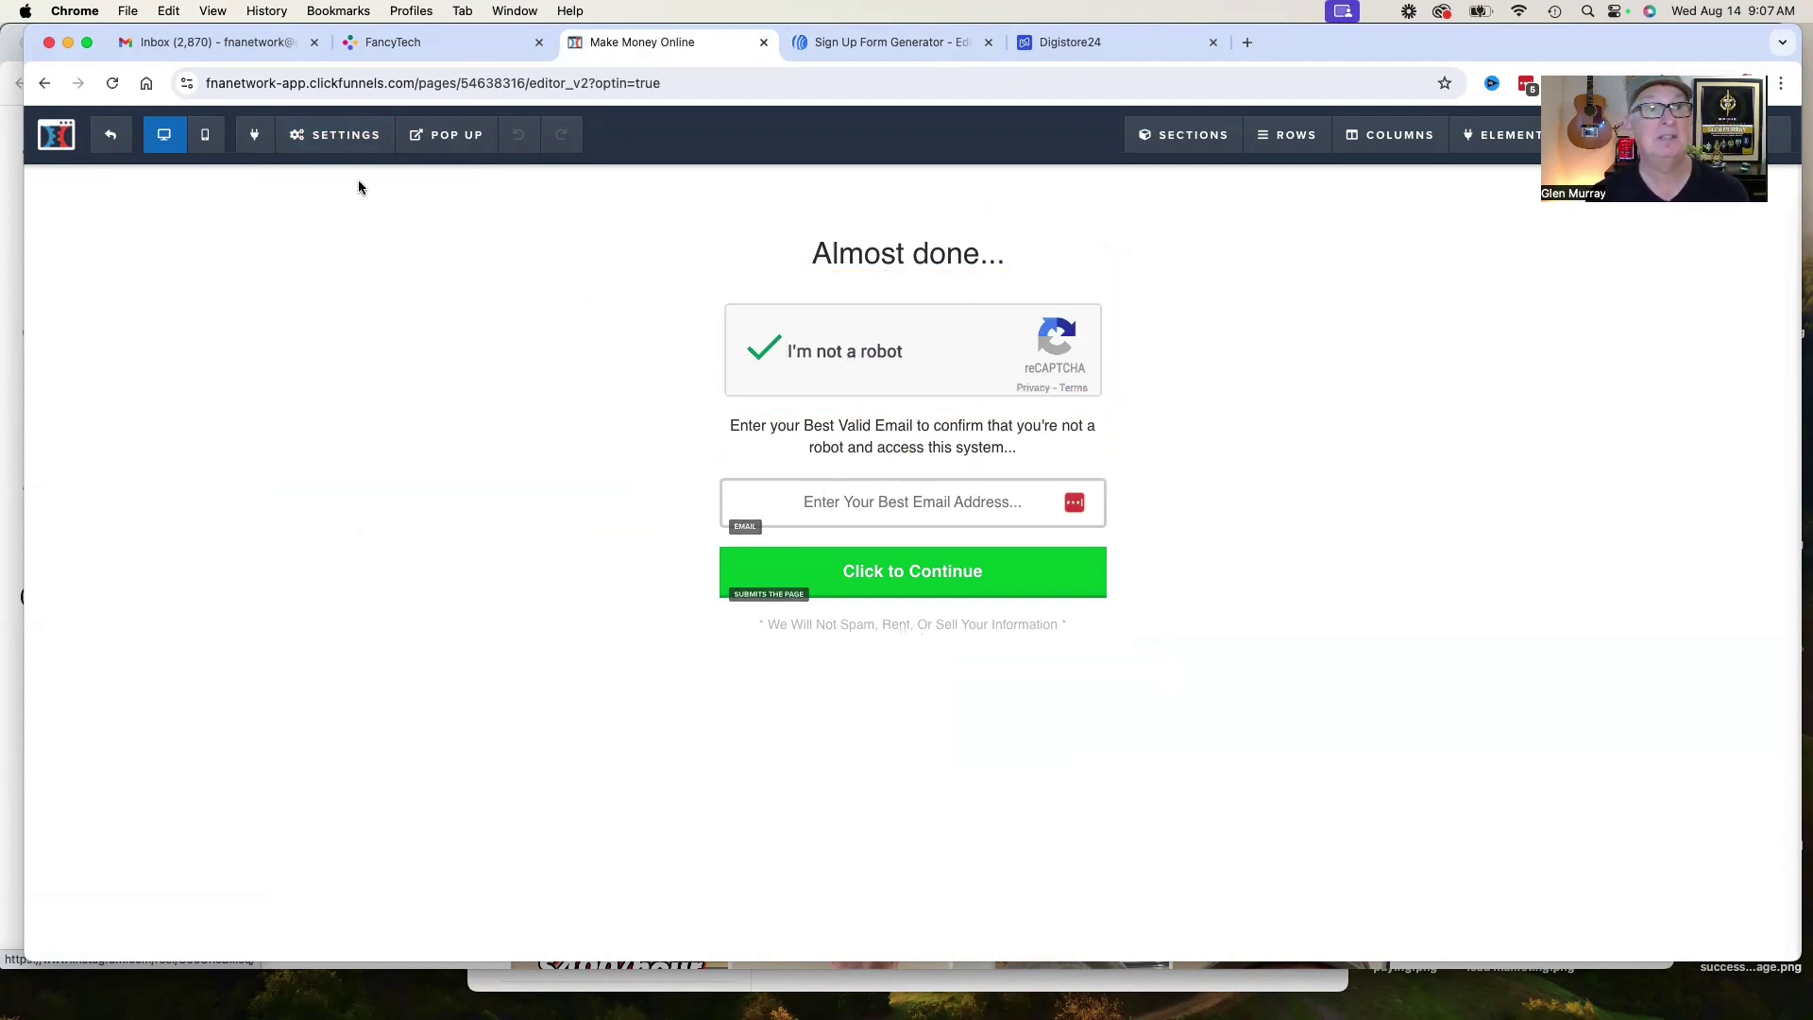
mouse_move(345, 135)
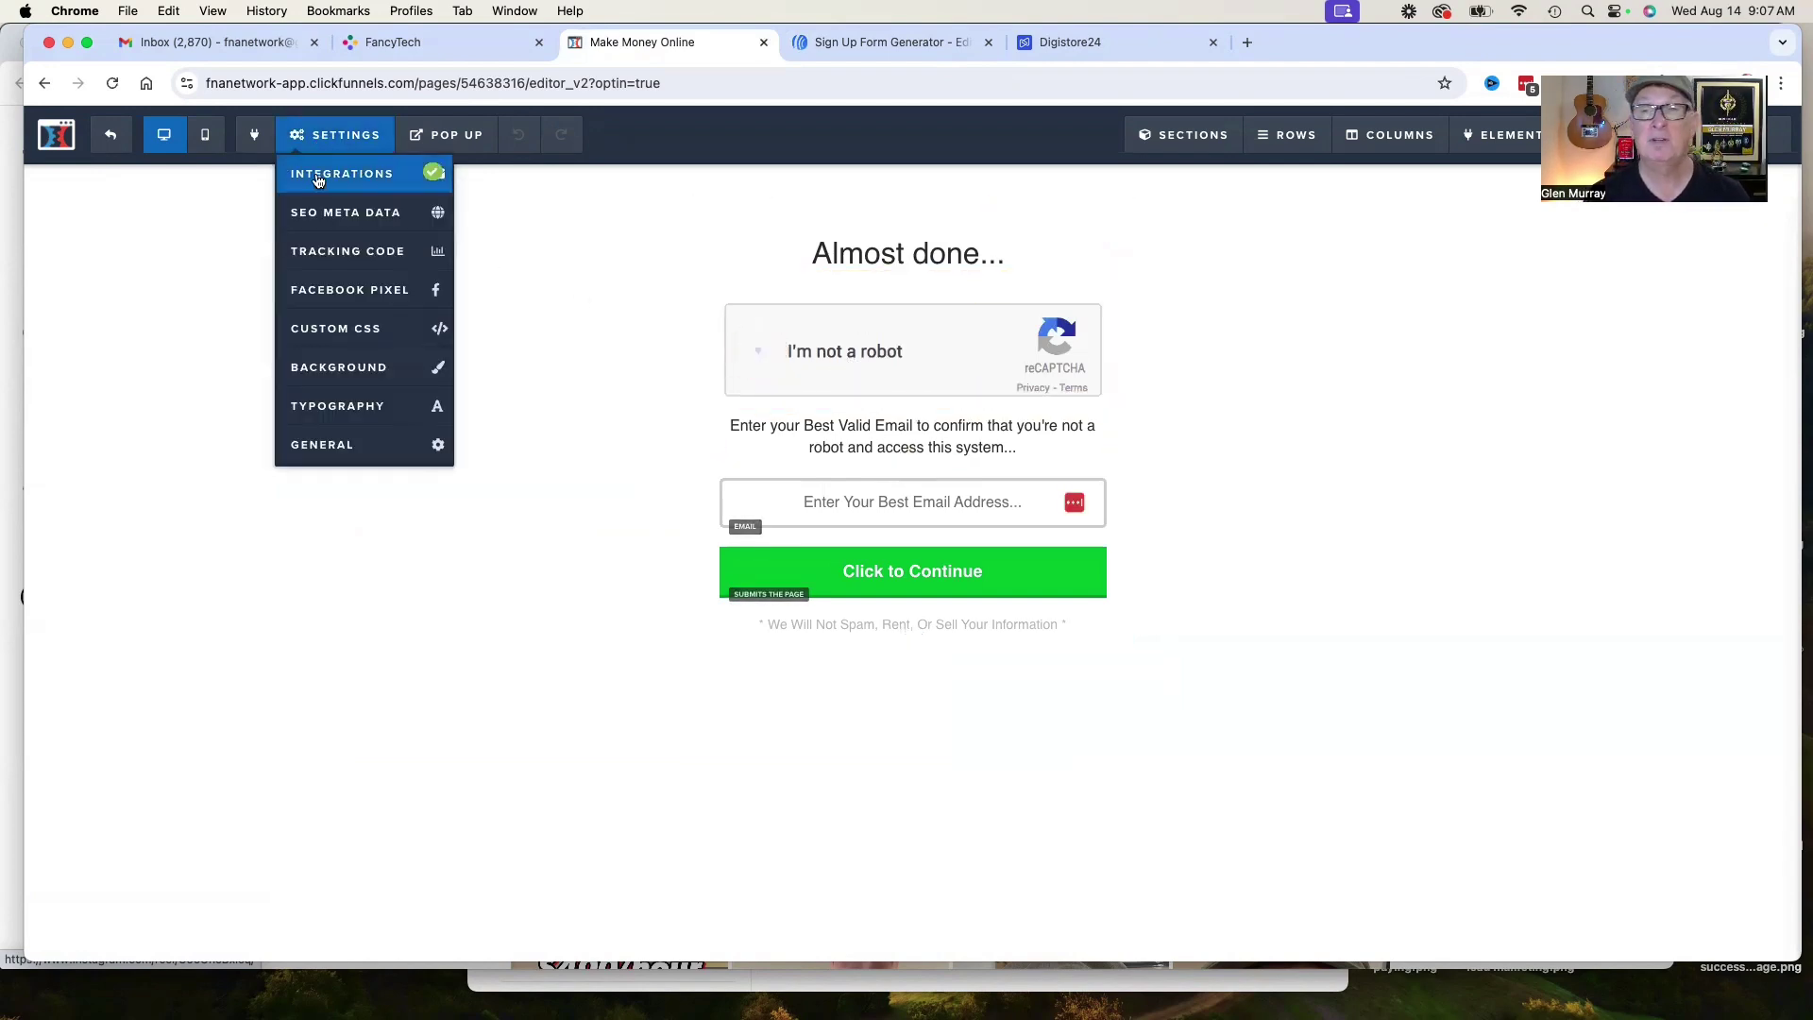
click(357, 170)
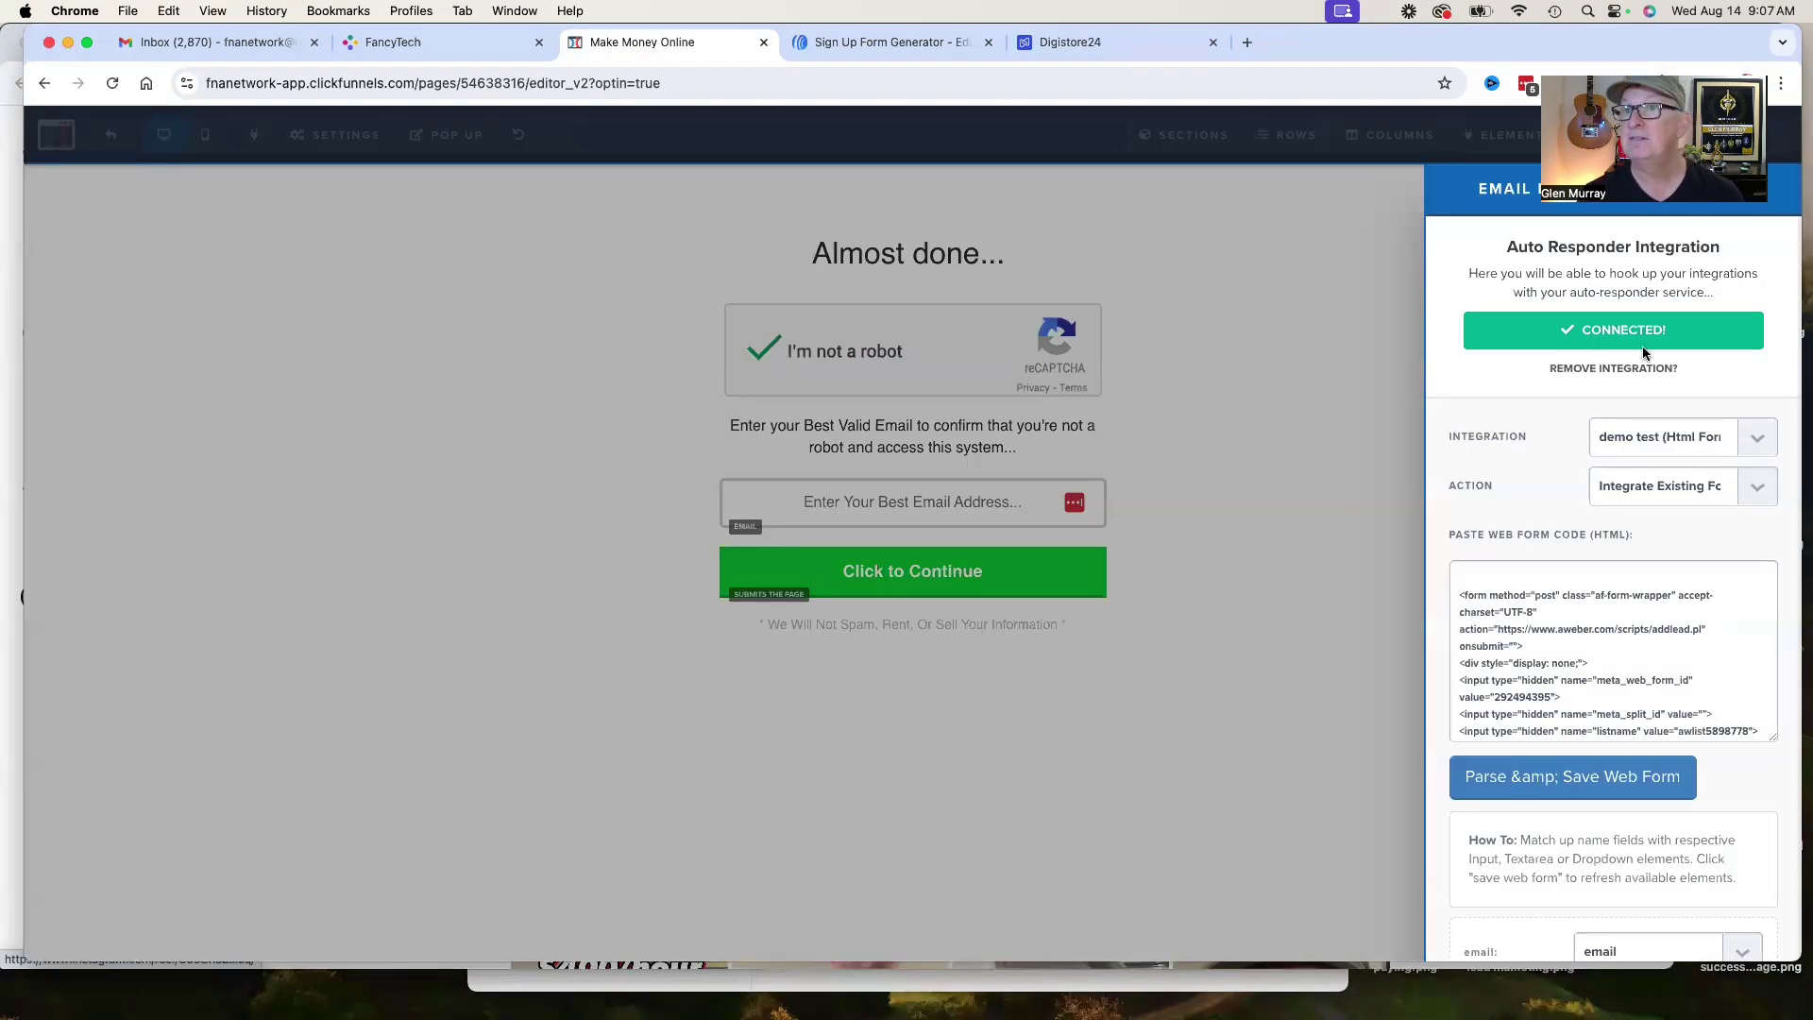
click(1613, 368)
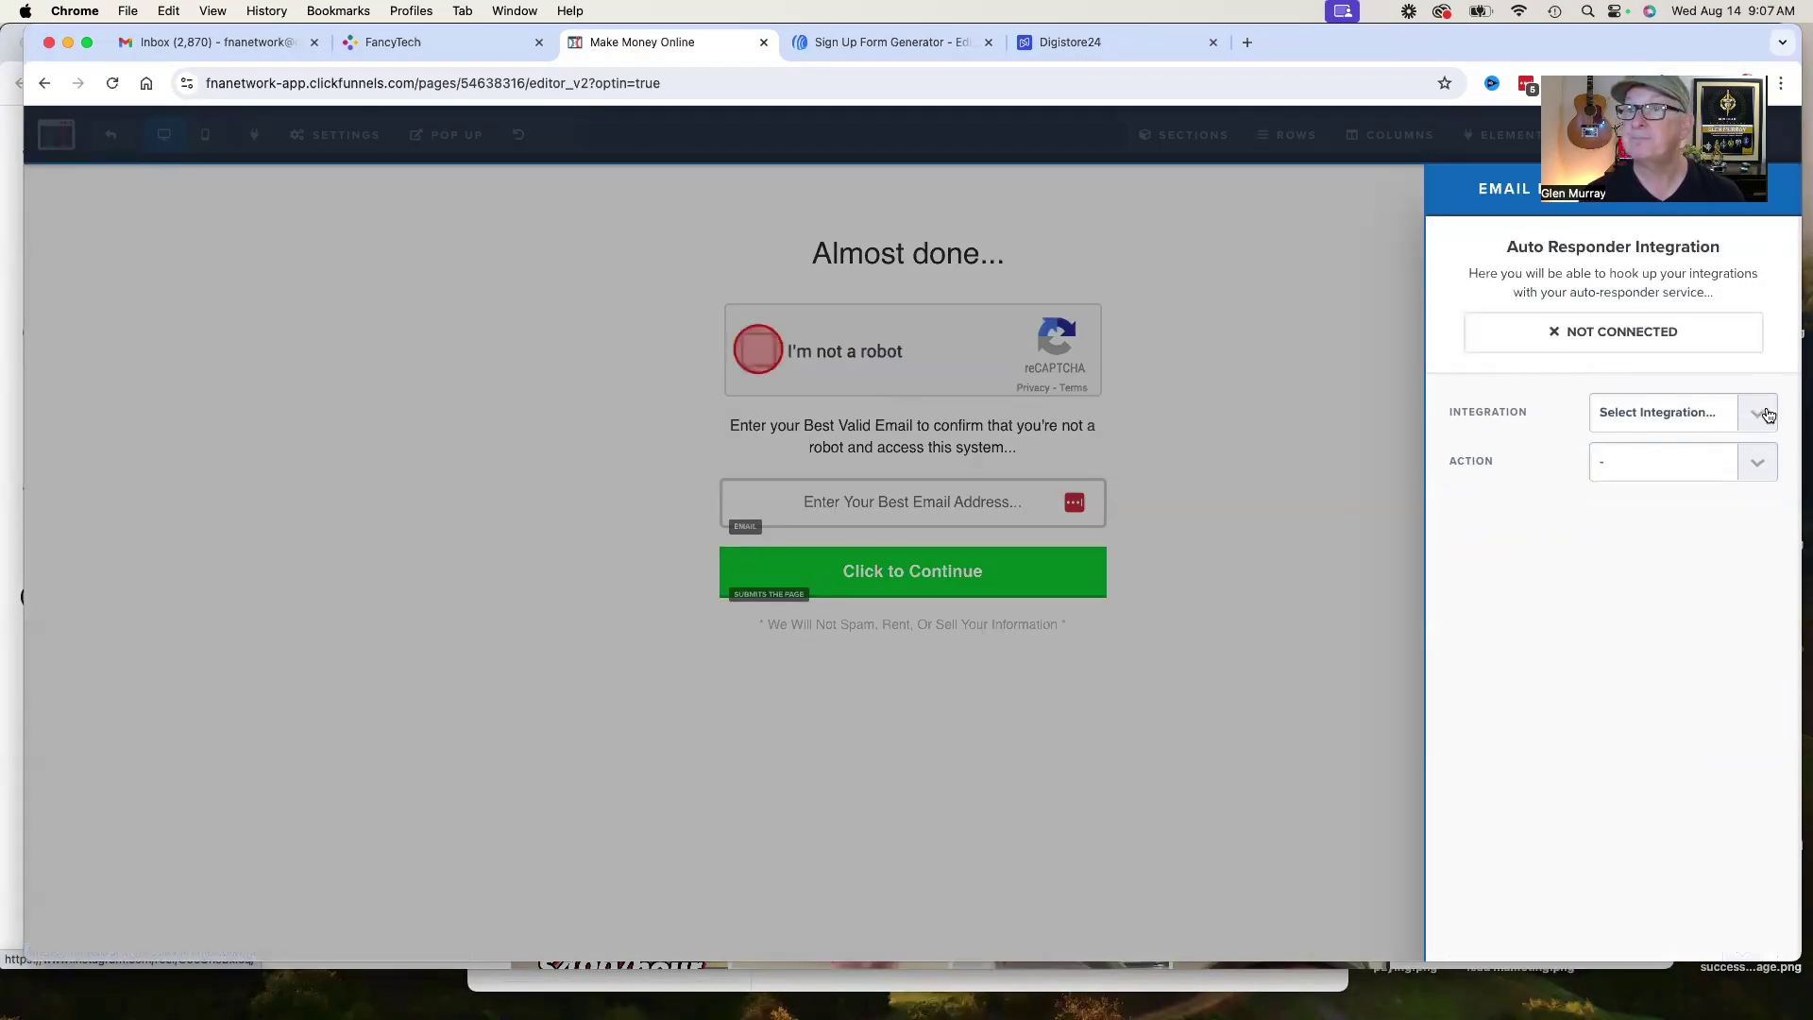
Set Integration to demo test (Html Form) with Action Integrate Existing Form
click(1745, 413)
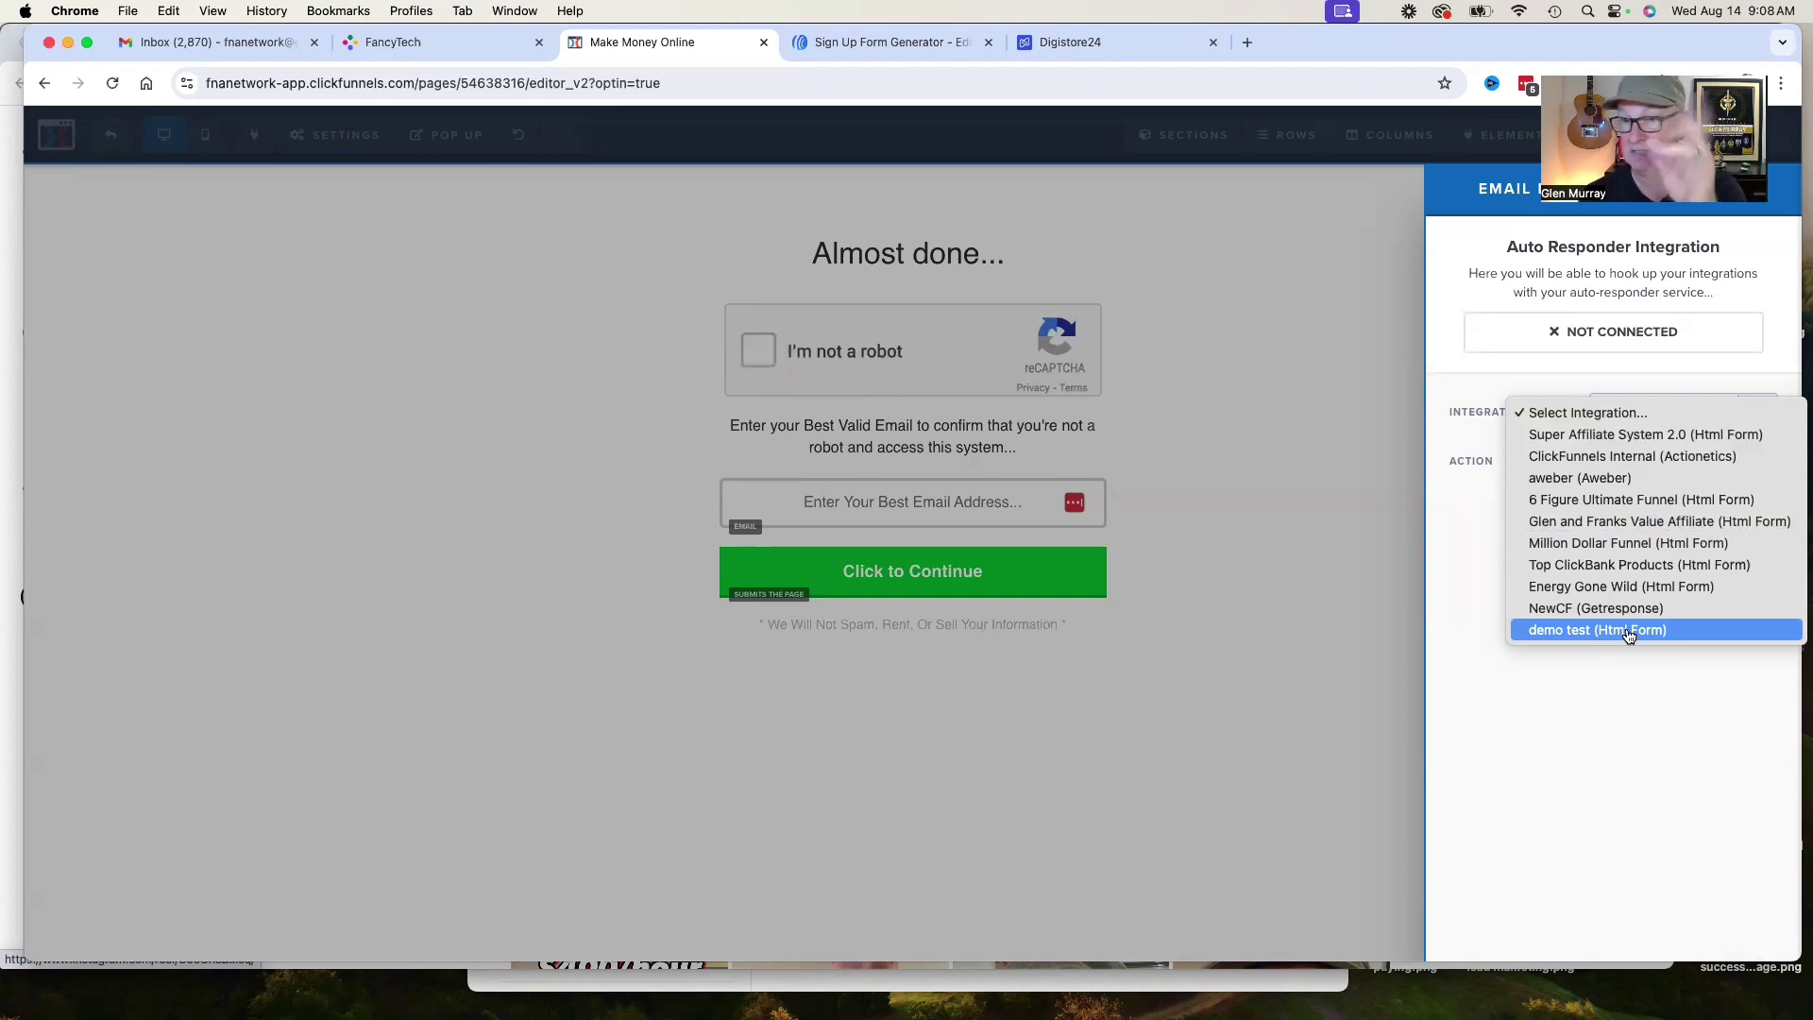
click(1628, 631)
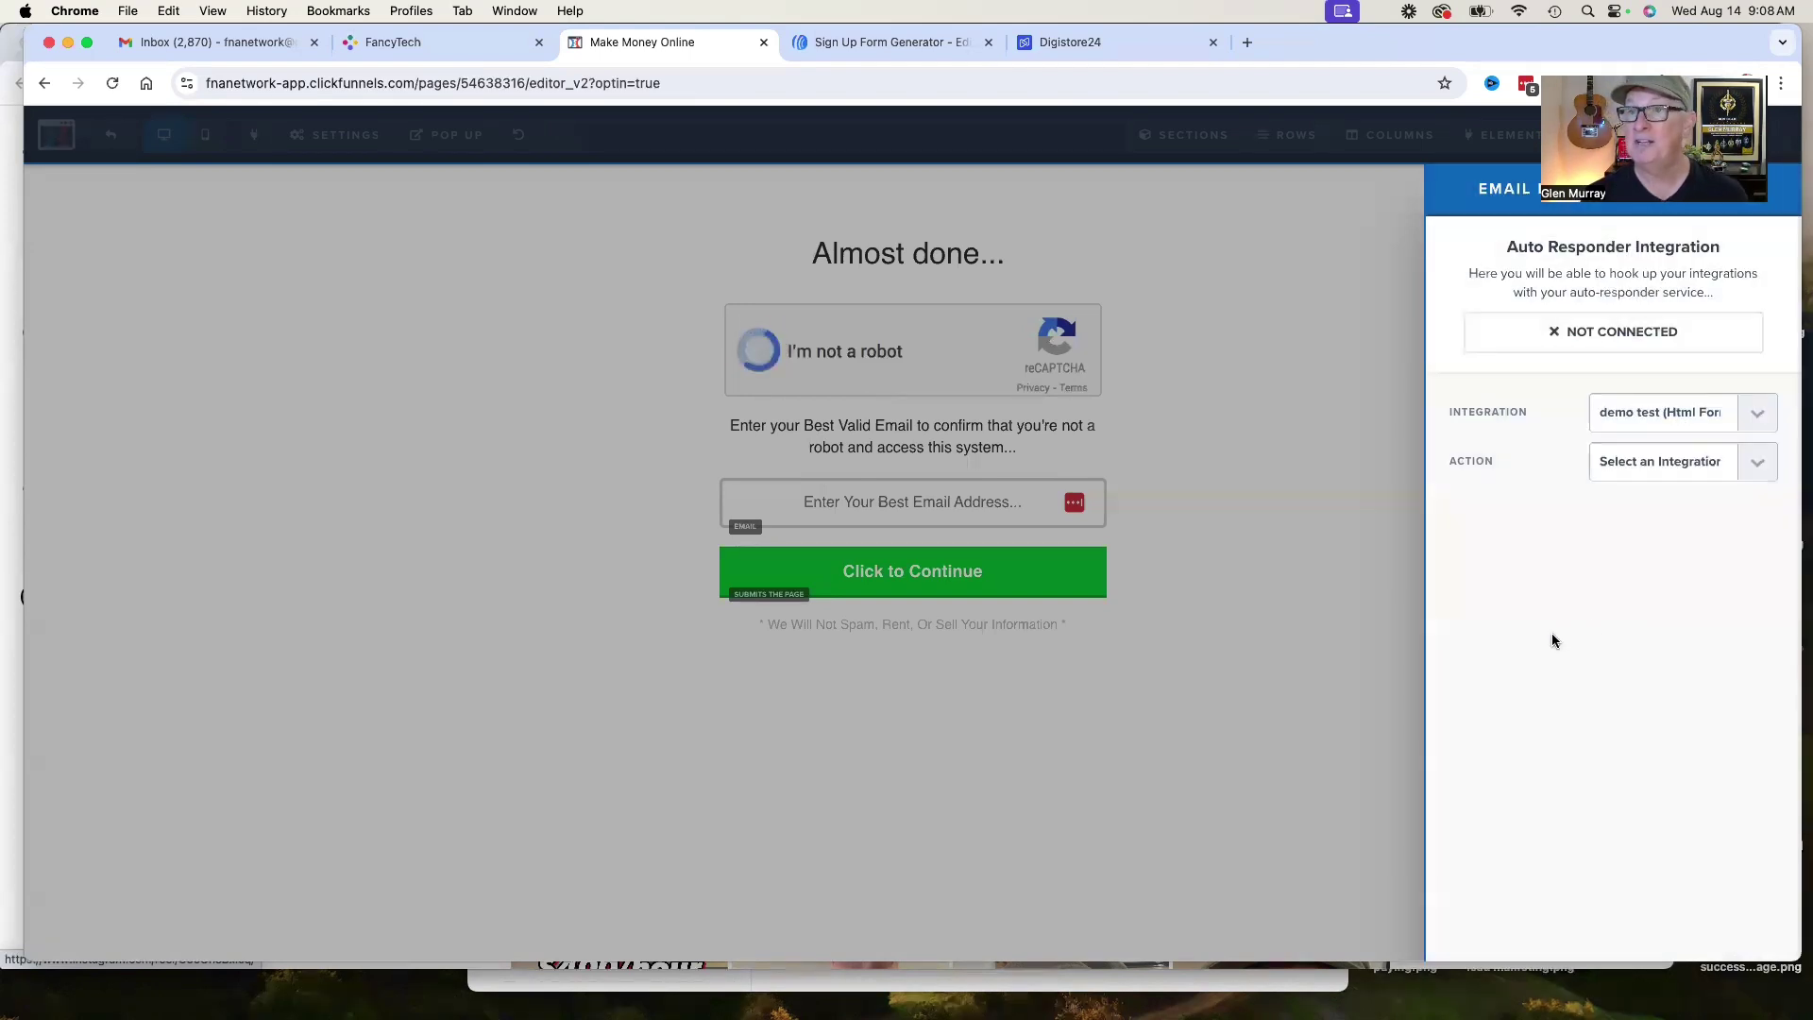
click(1767, 472)
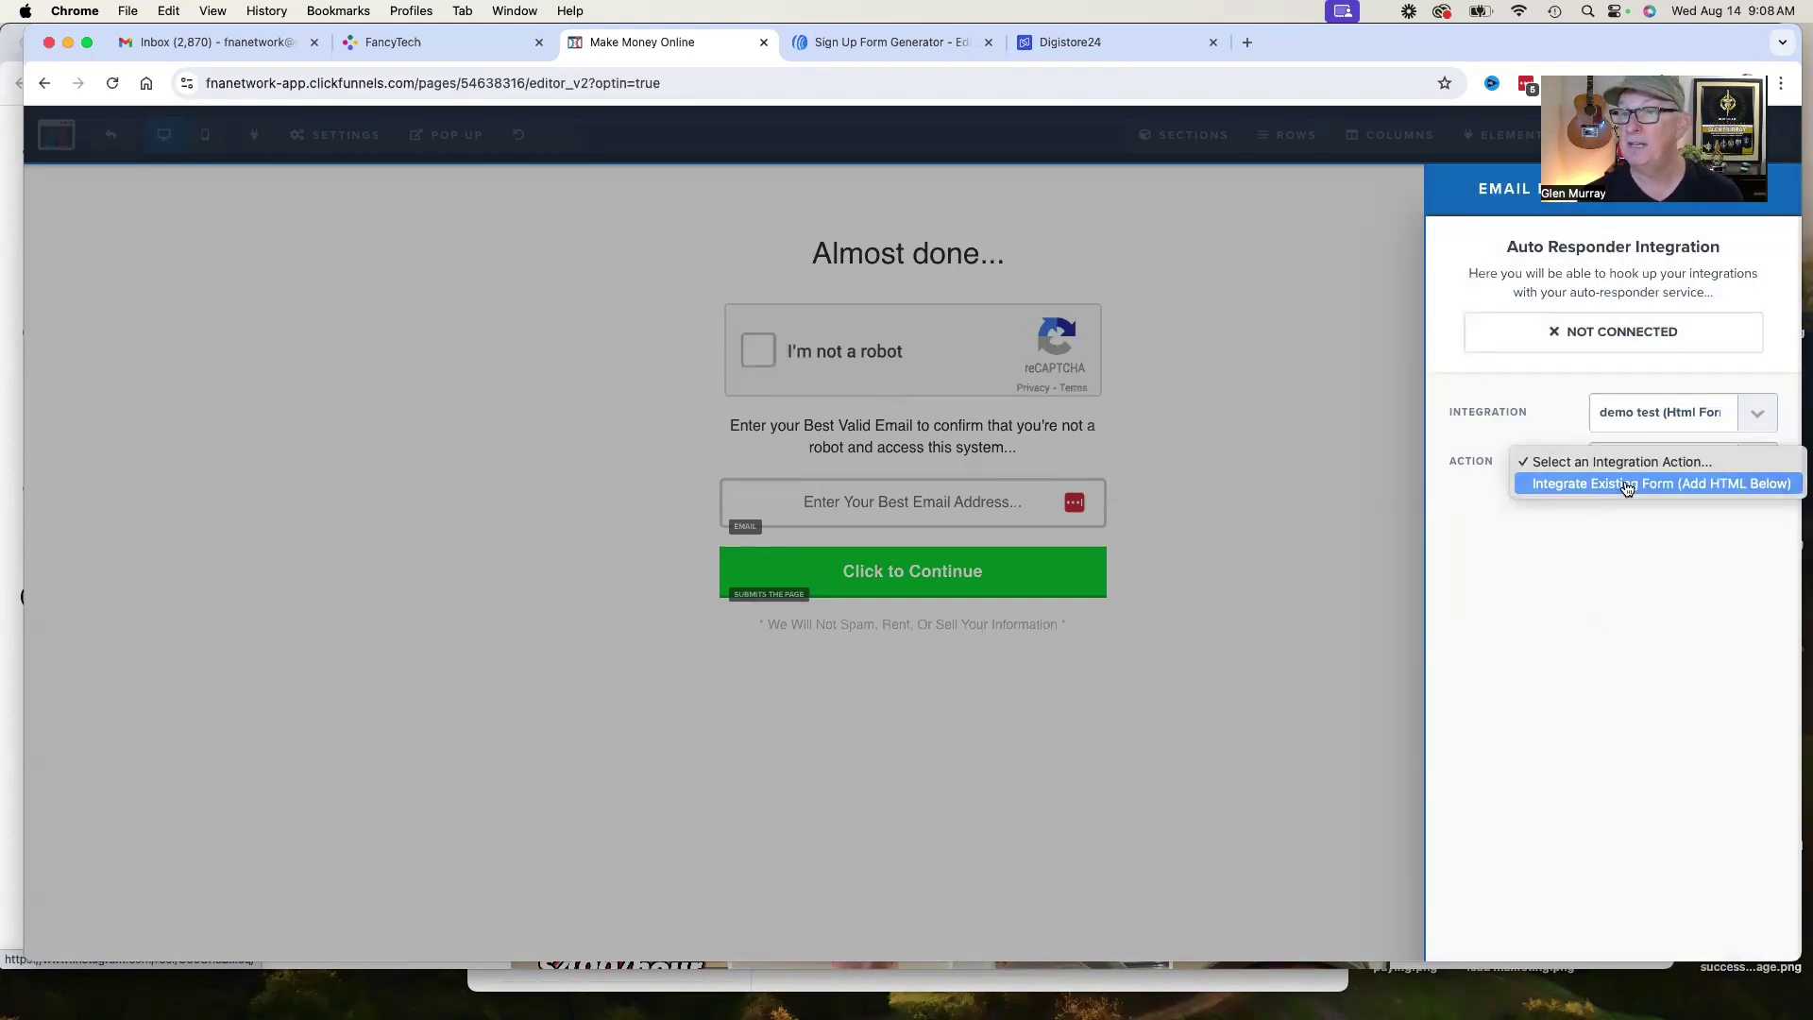
click(1626, 485)
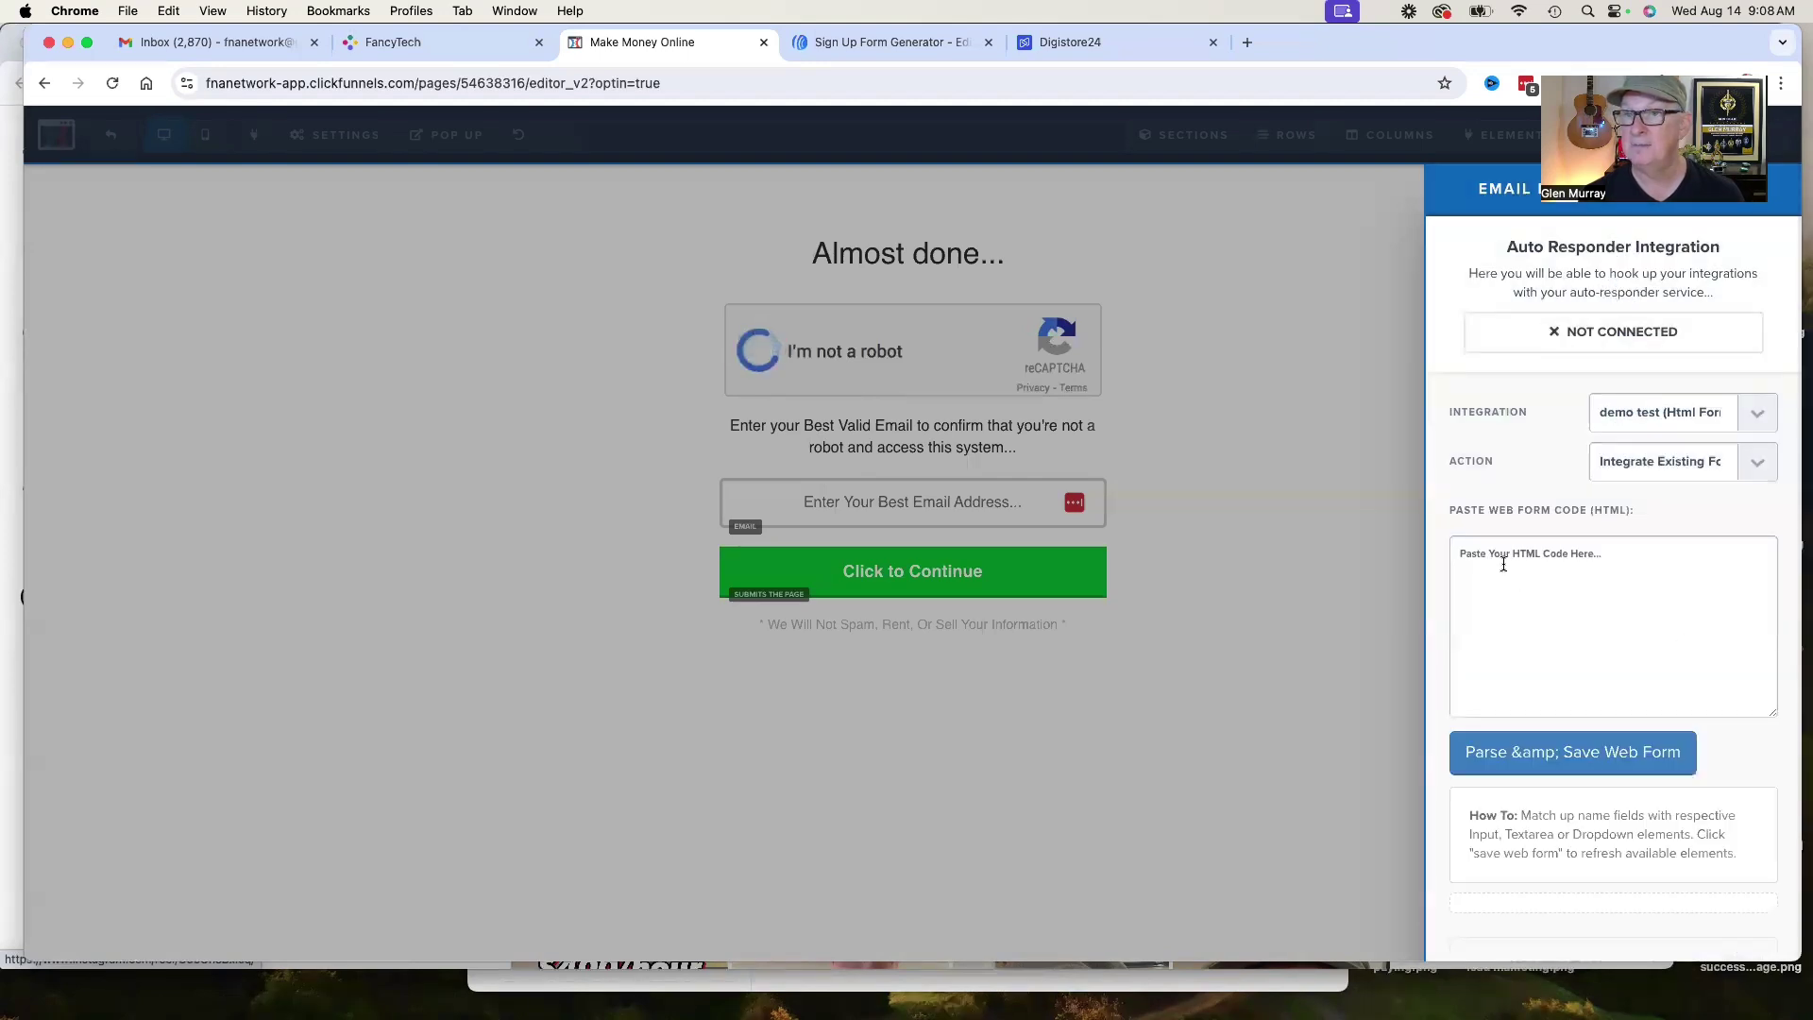
Paste the AWeber form HTML code and parse the web form
click(1504, 558)
key(super+v)
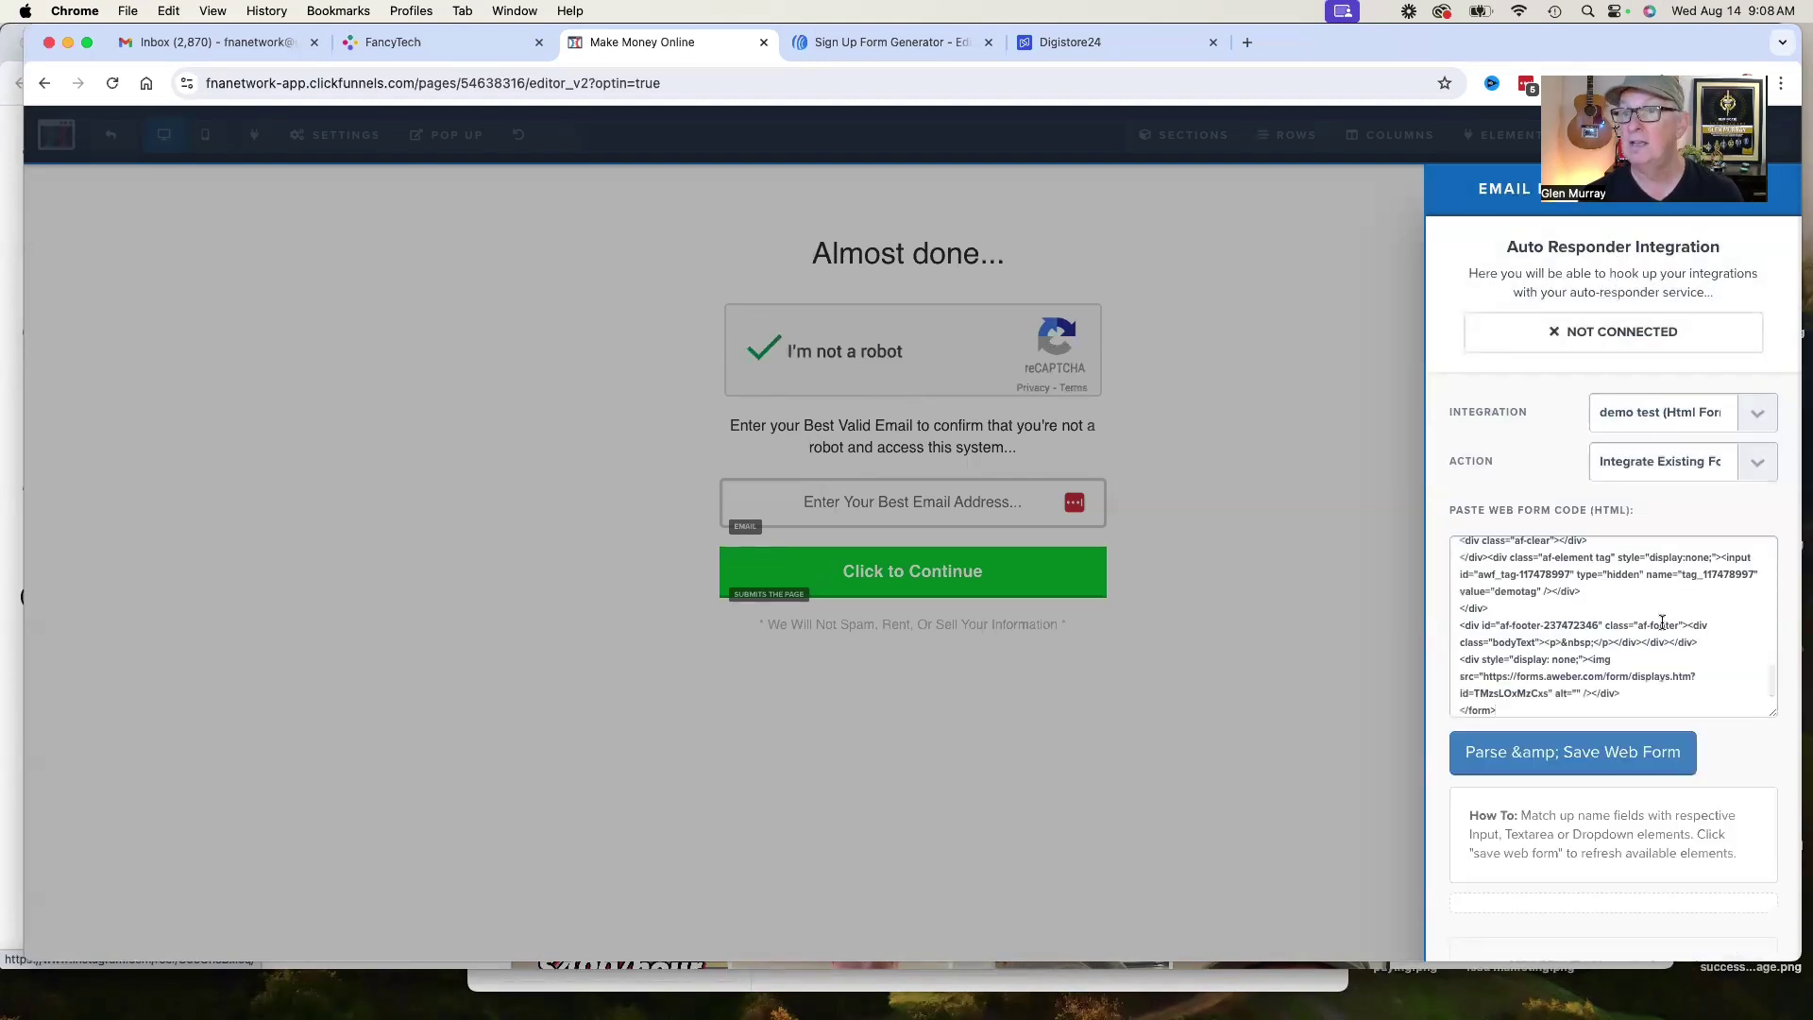
click(1563, 755)
Map the email field to email, close the integration settings and save the page
scroll(1744, 706, down, 3)
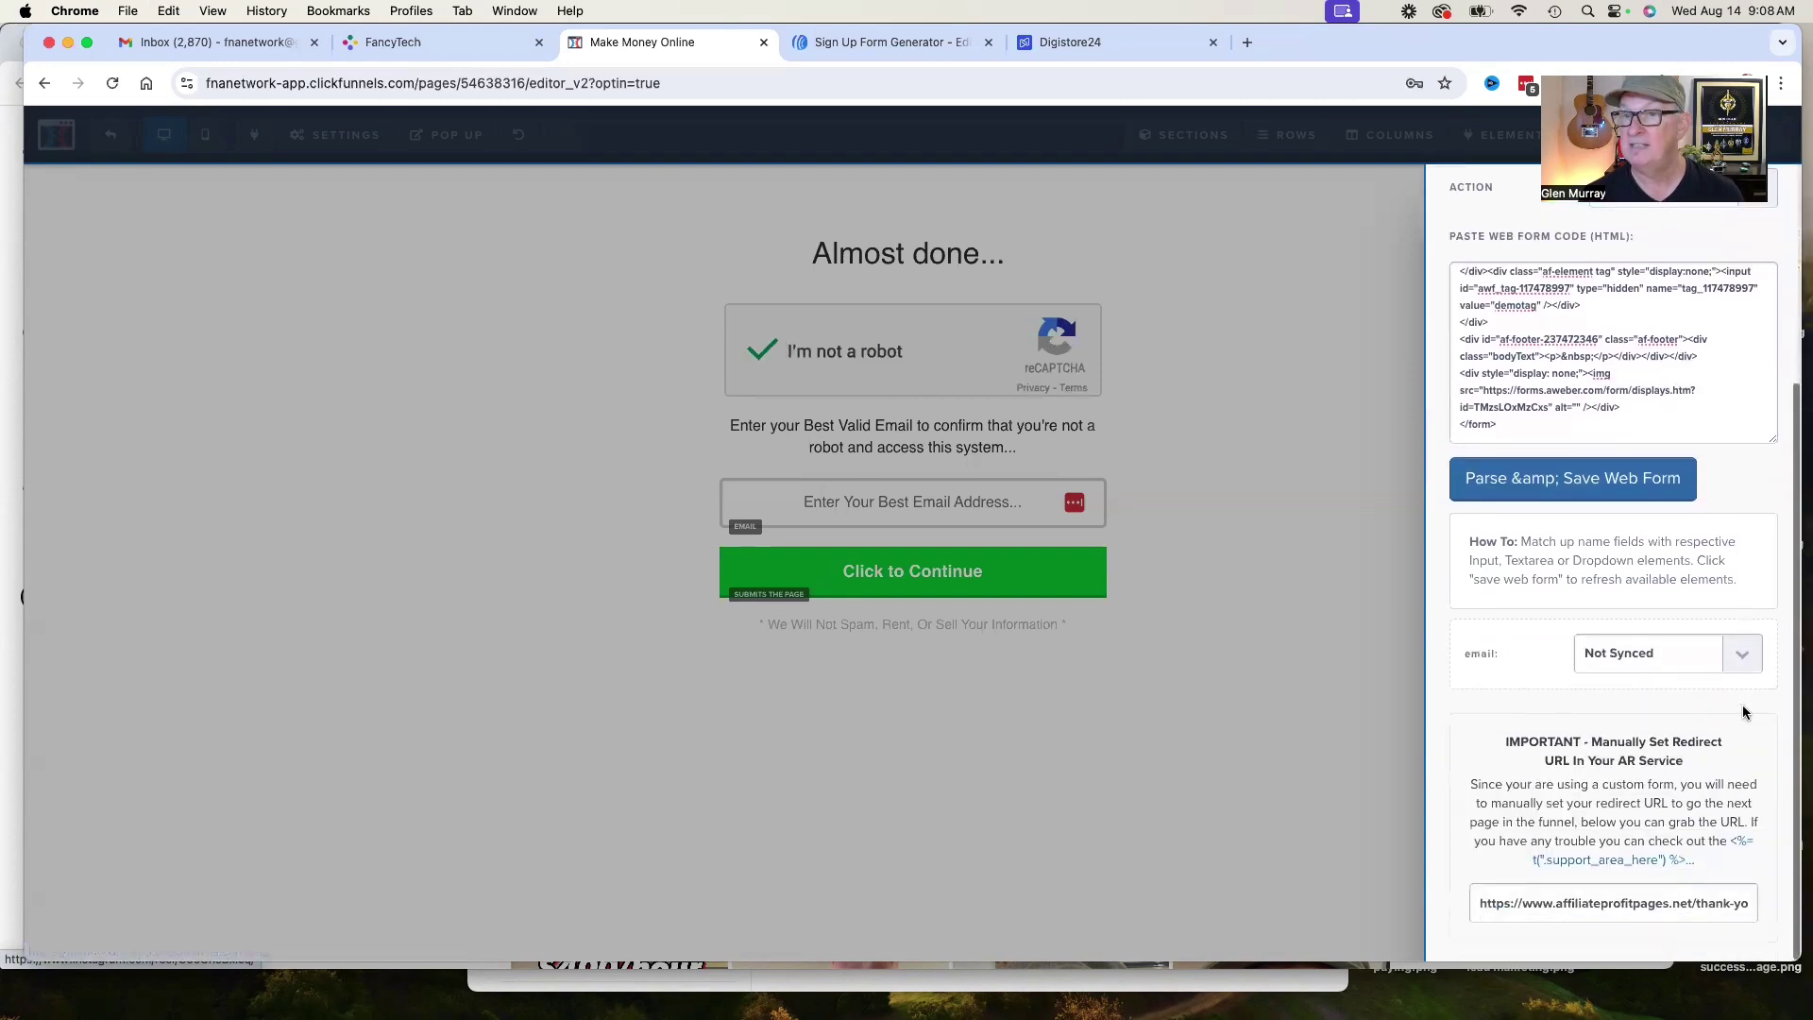
click(1742, 653)
click(1623, 676)
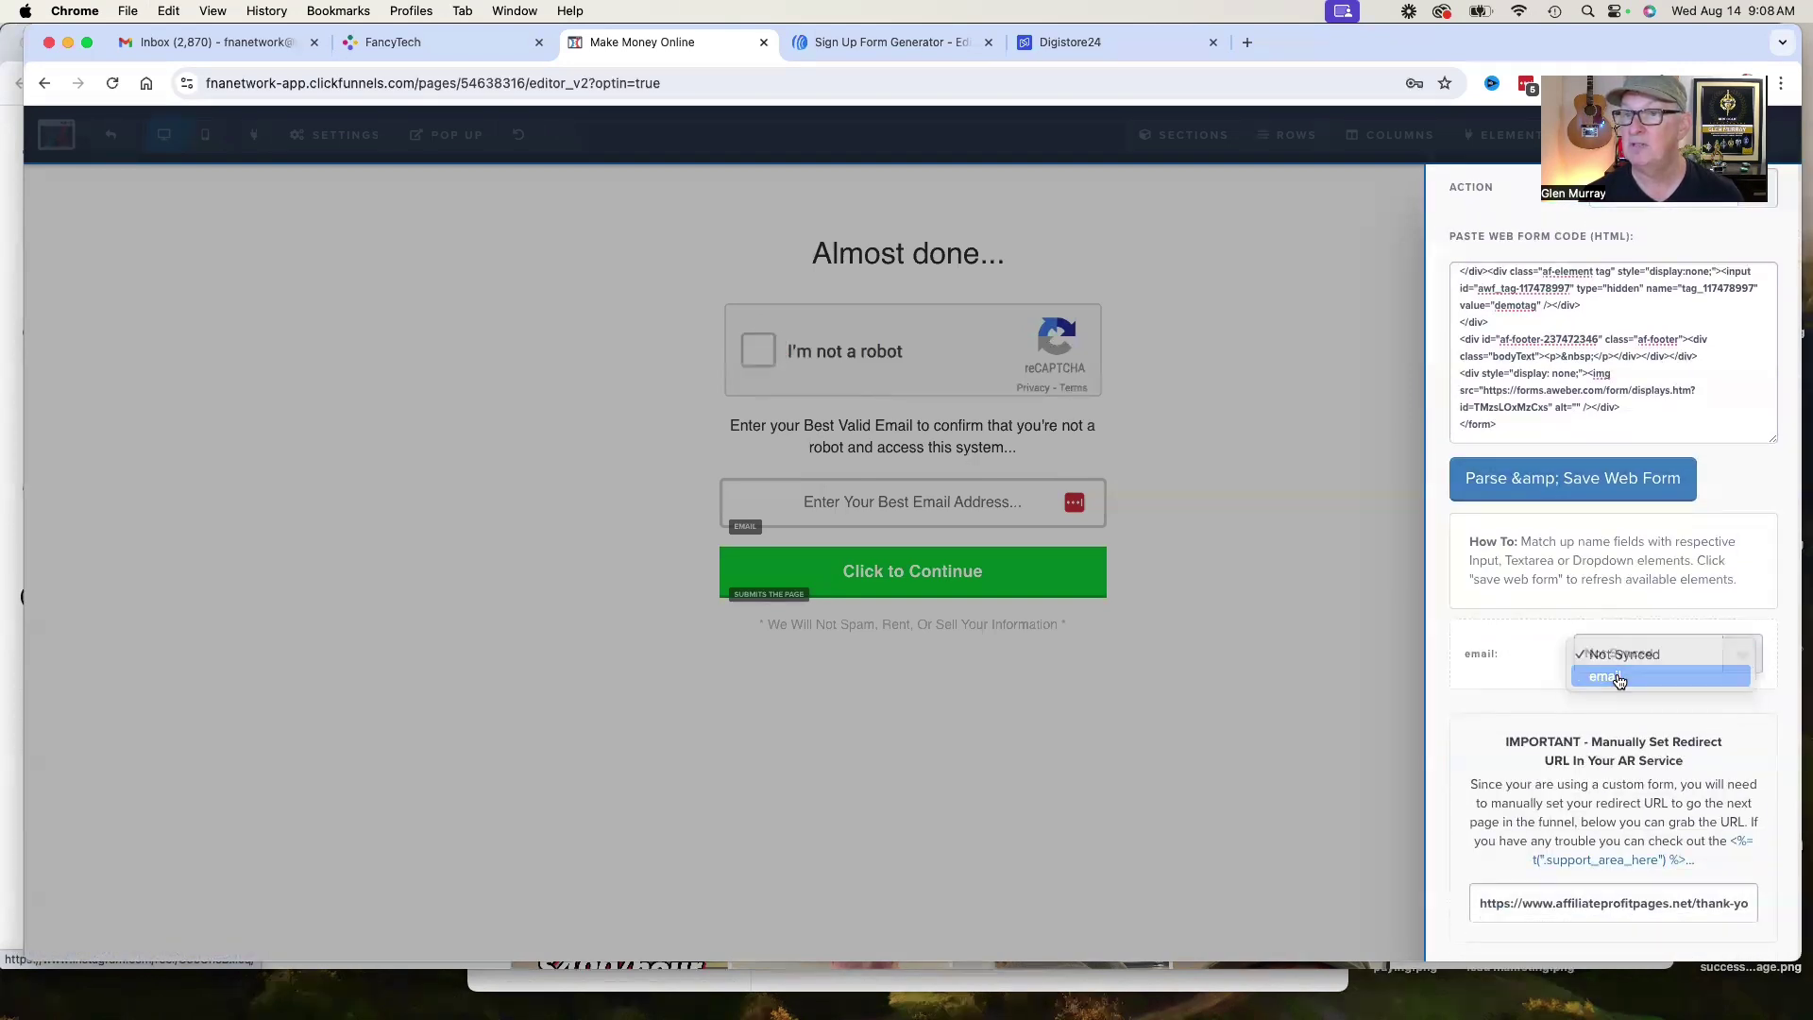
click(1352, 534)
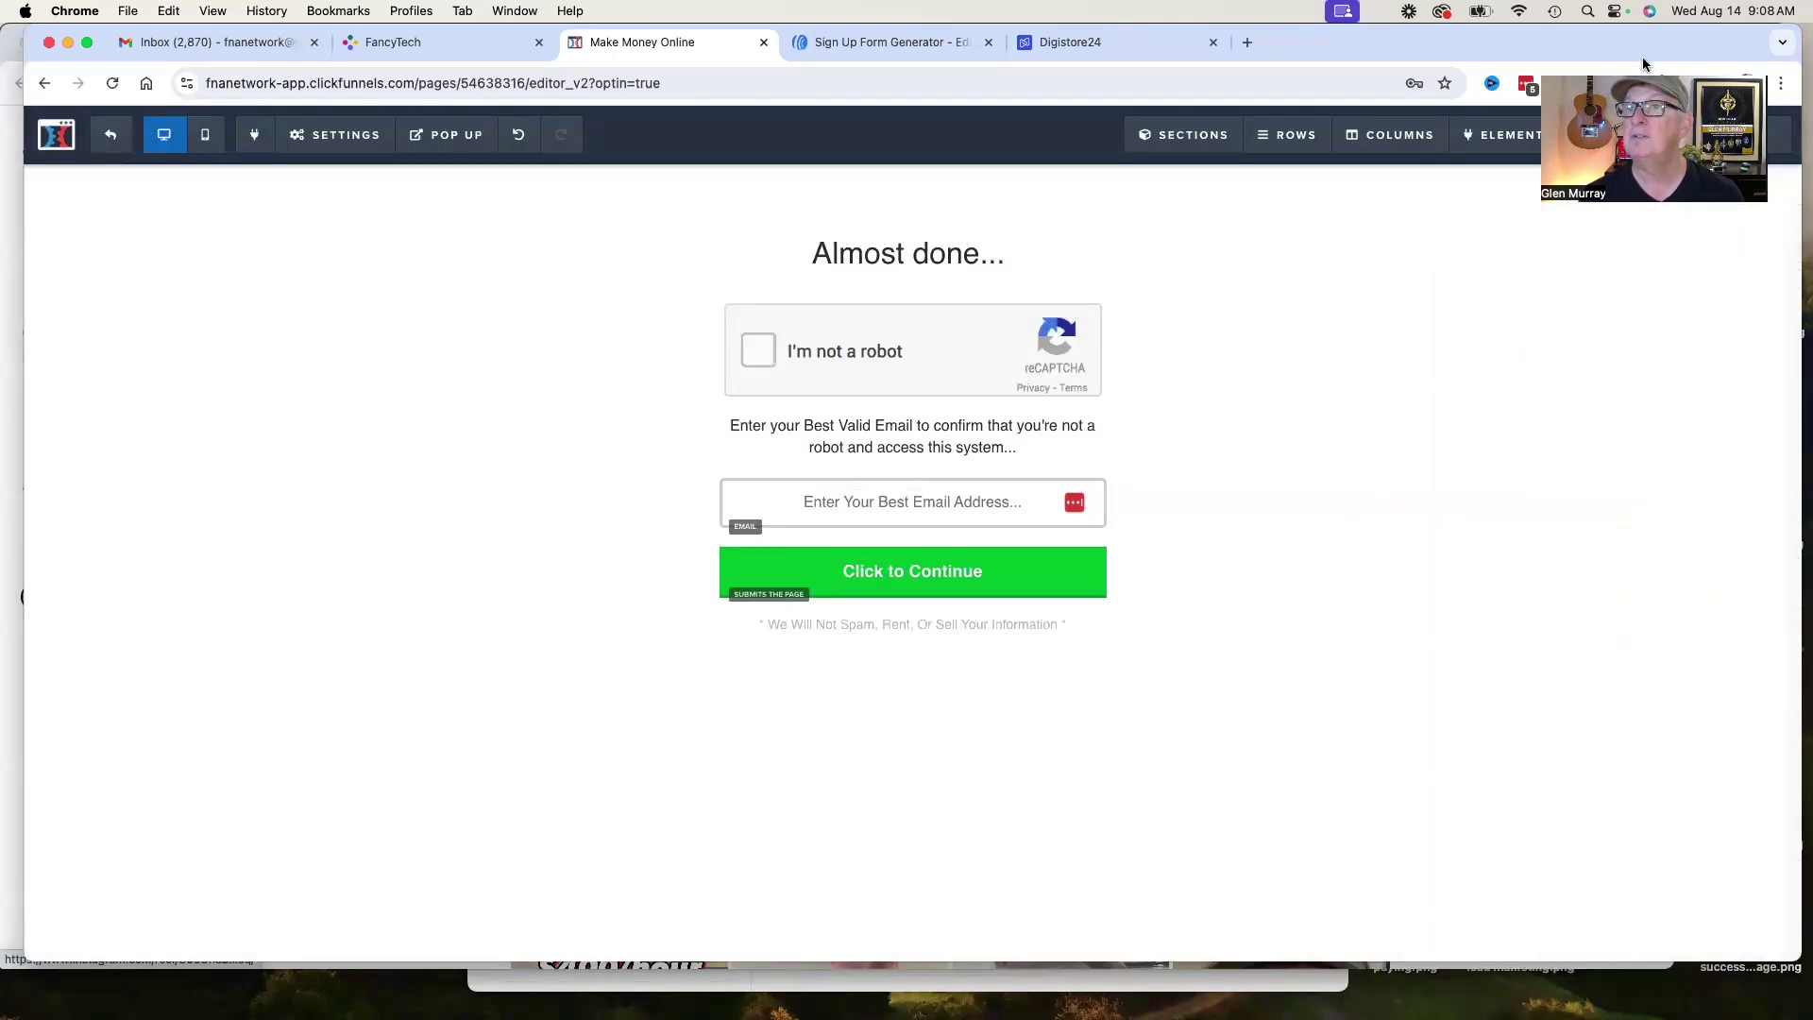
click(1736, 137)
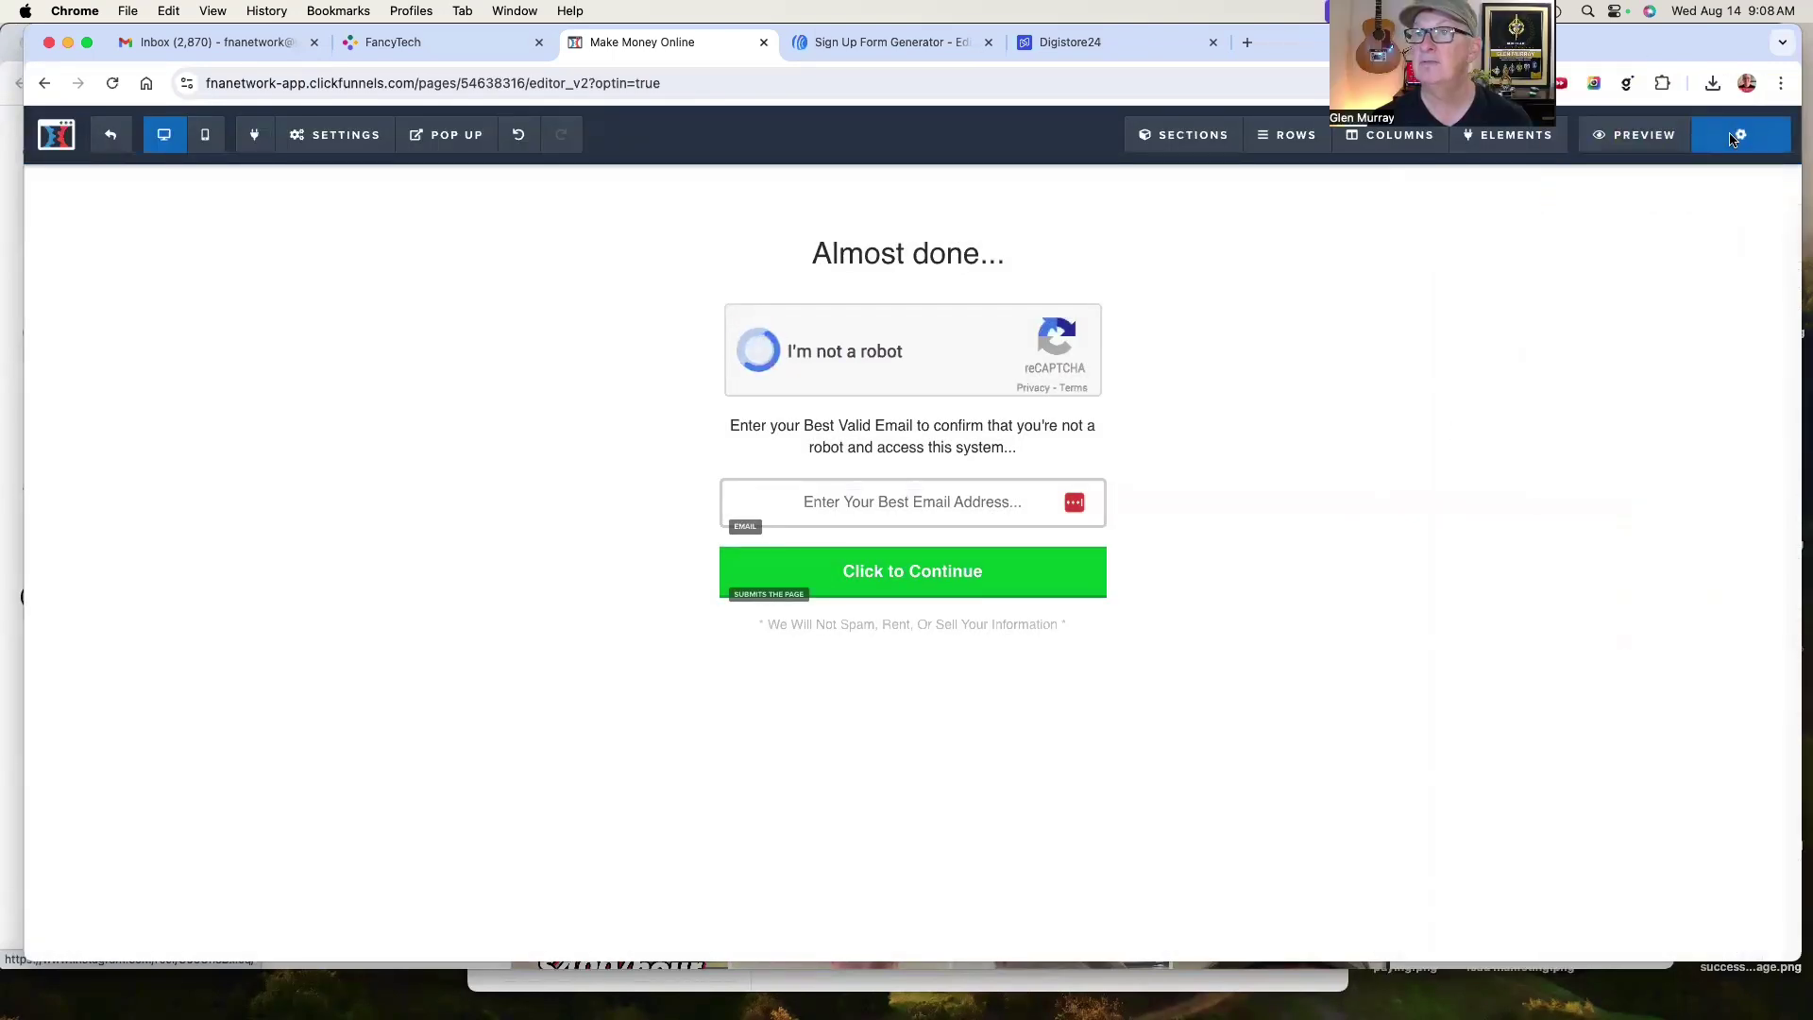
click(334, 135)
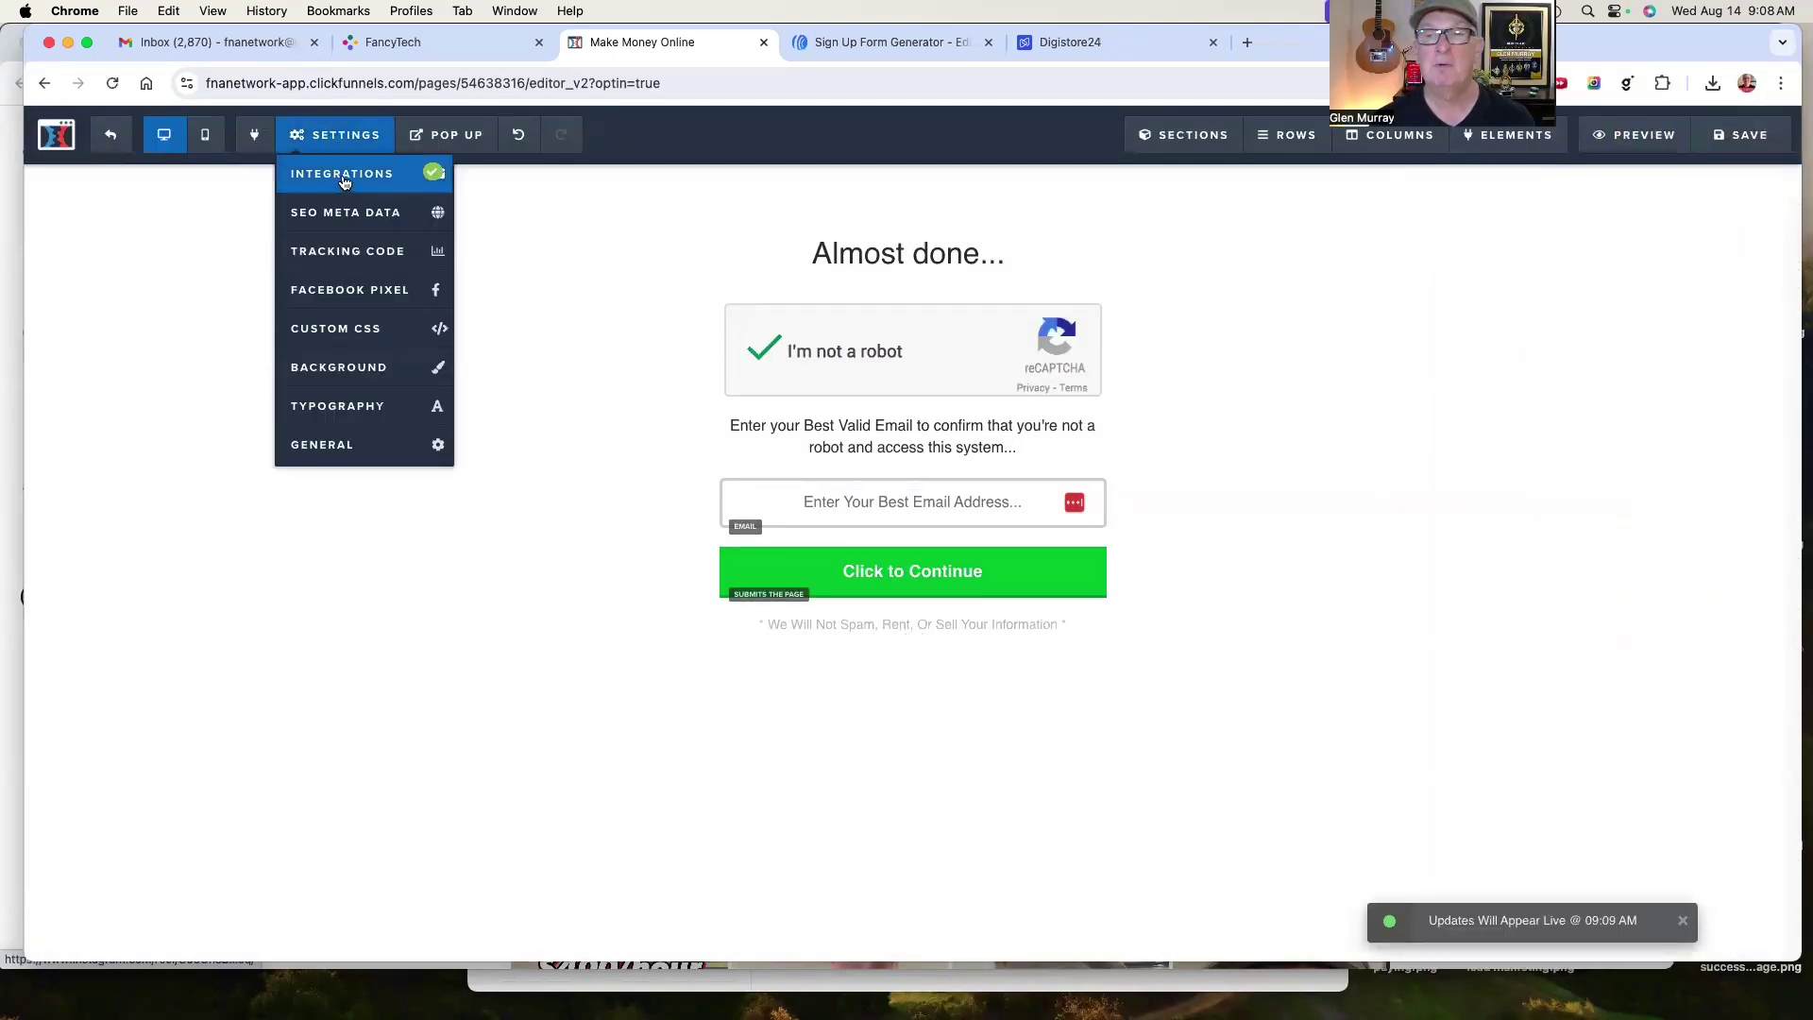
click(342, 174)
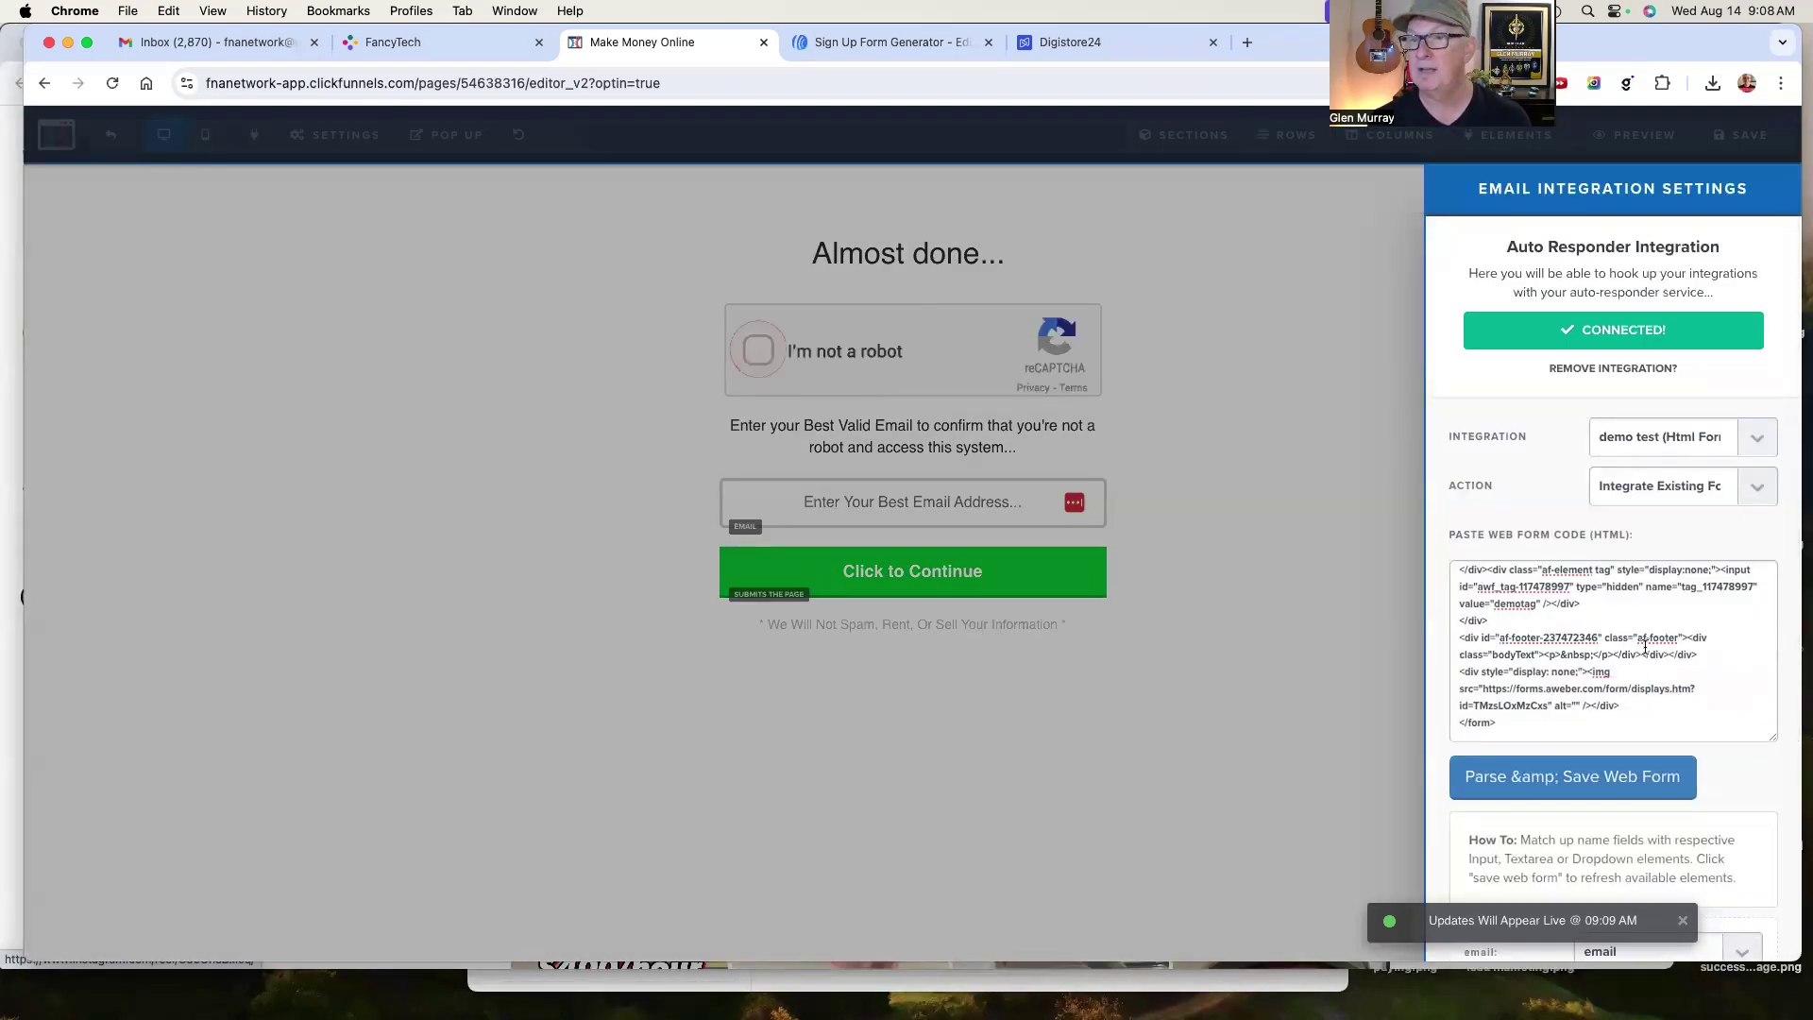
scroll(1672, 673, up, 5)
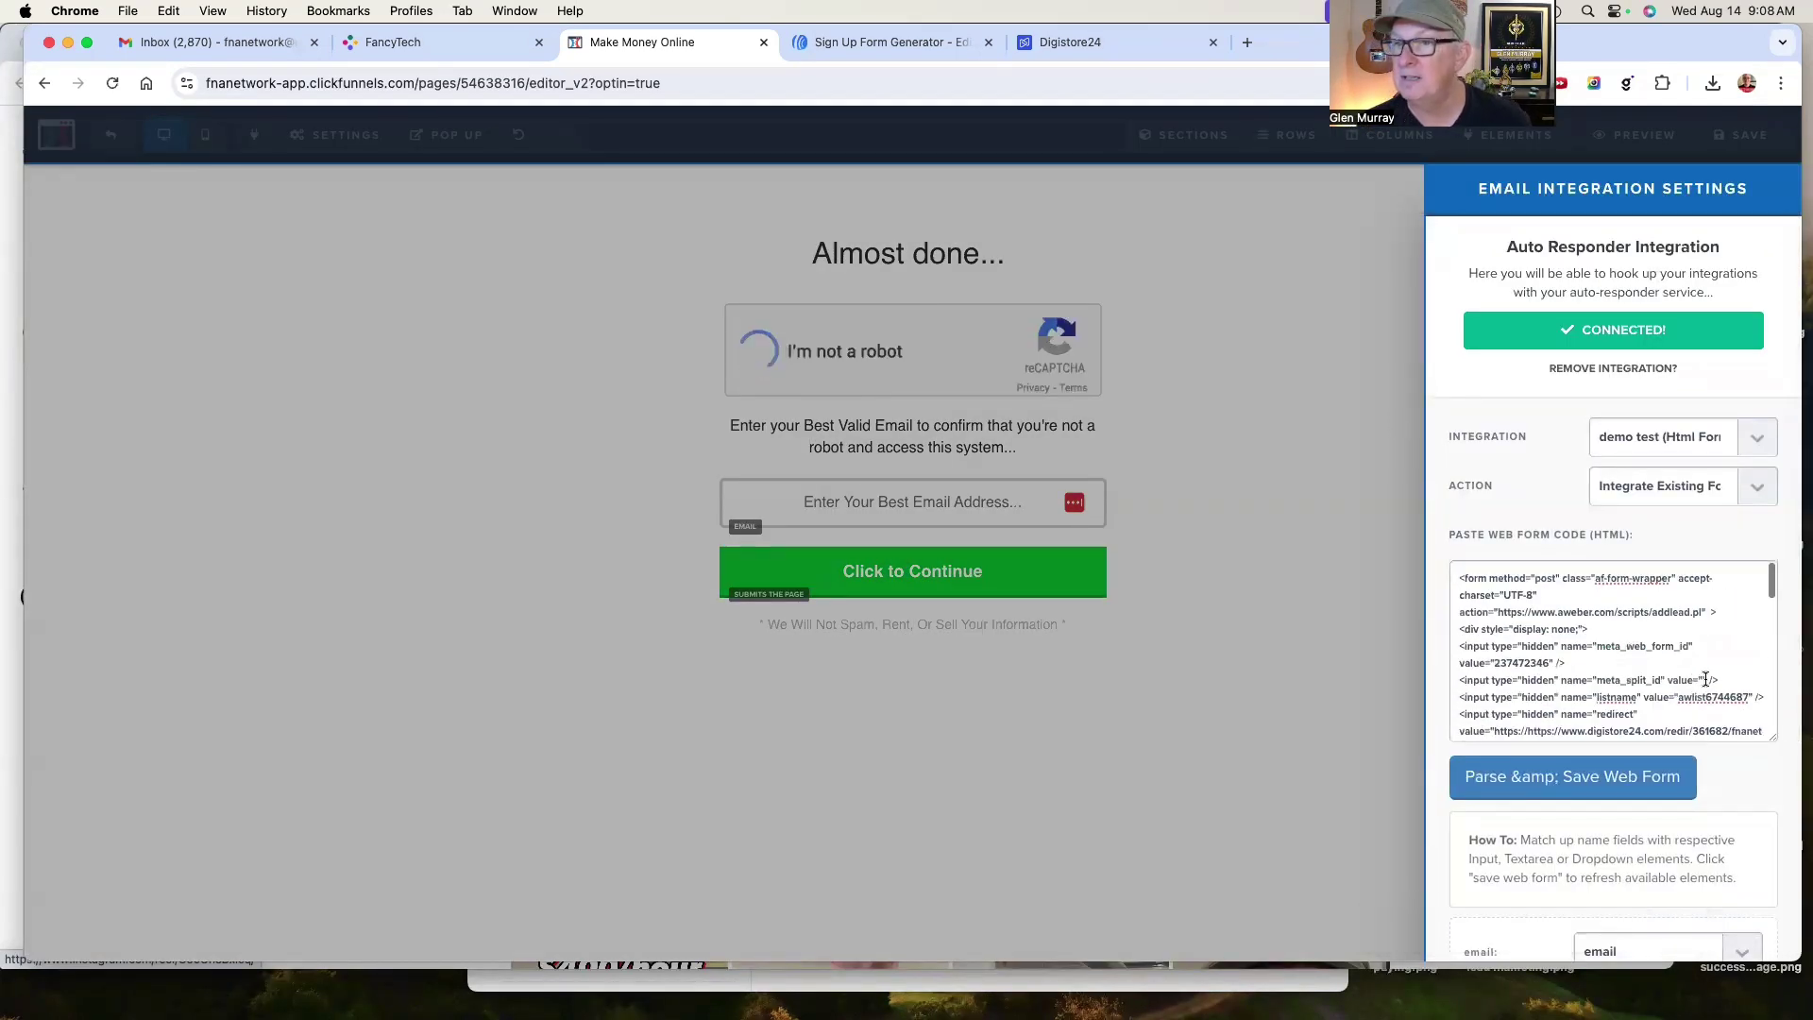
scroll(1692, 680, down, 3)
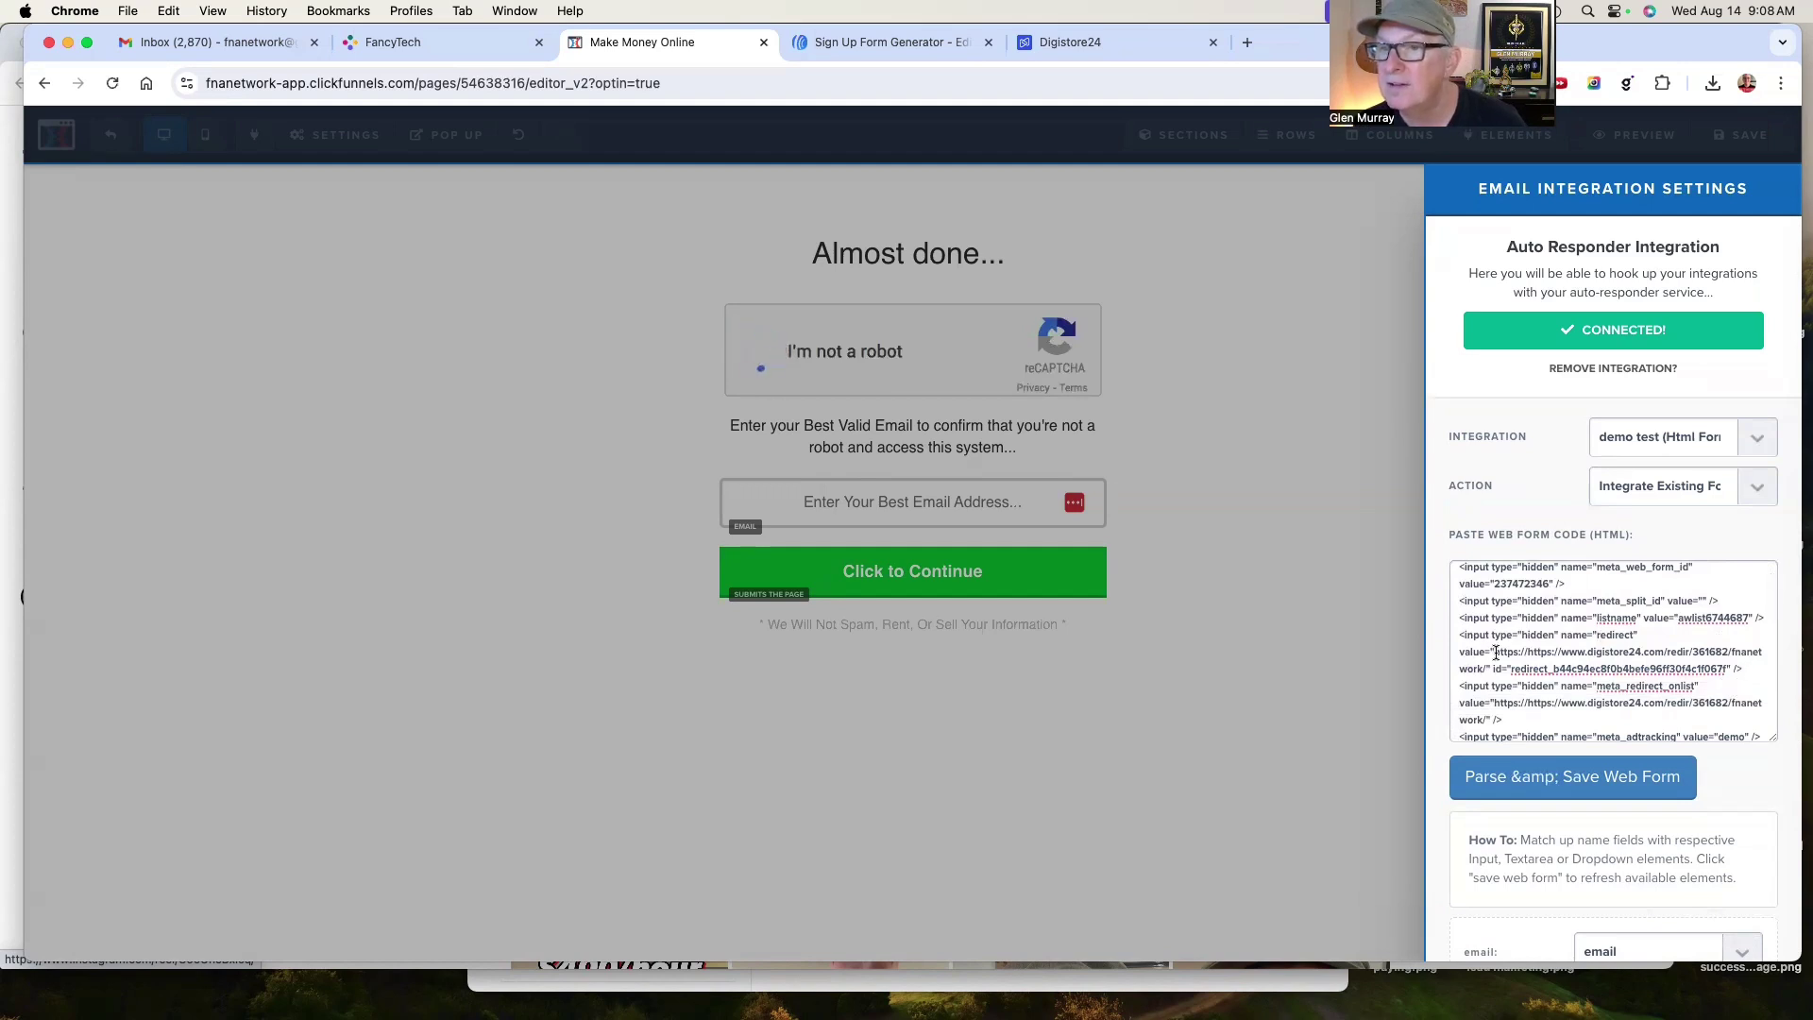
mouse_move(1494, 652)
mouse_down()
mouse_move(1762, 652)
mouse_move(1483, 669)
mouse_up()
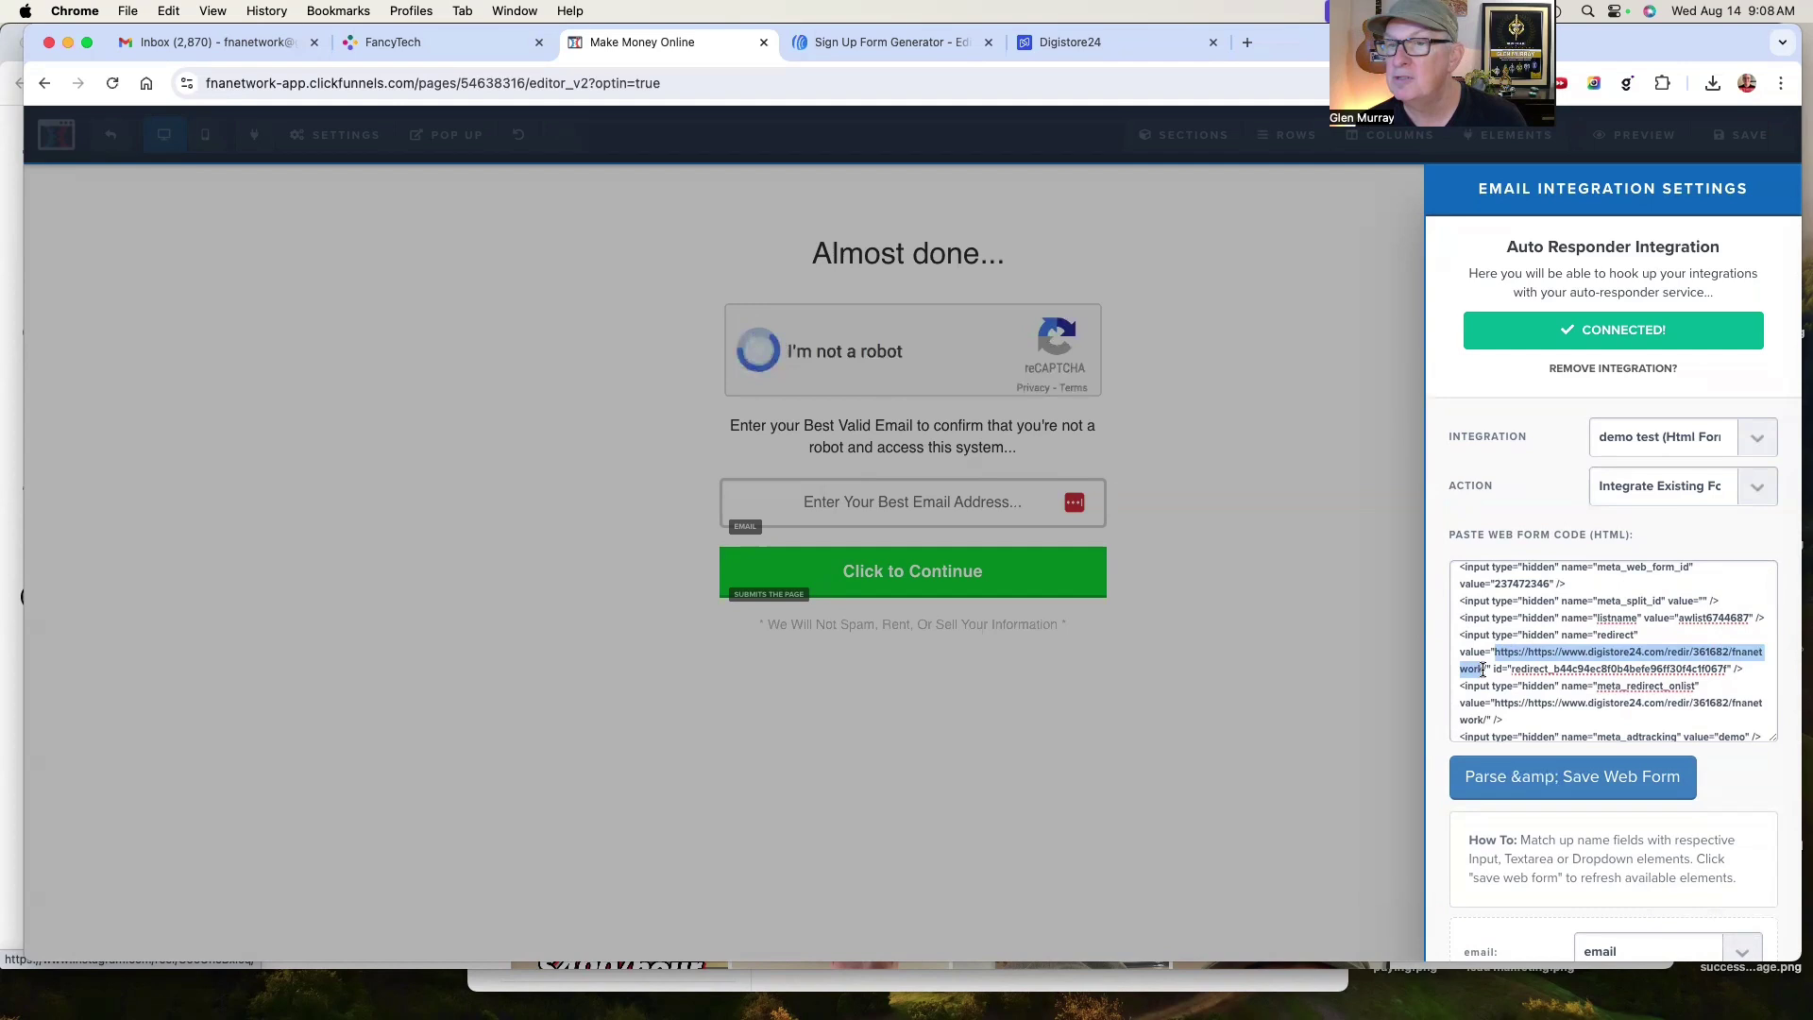
scroll(1624, 664, down, 2)
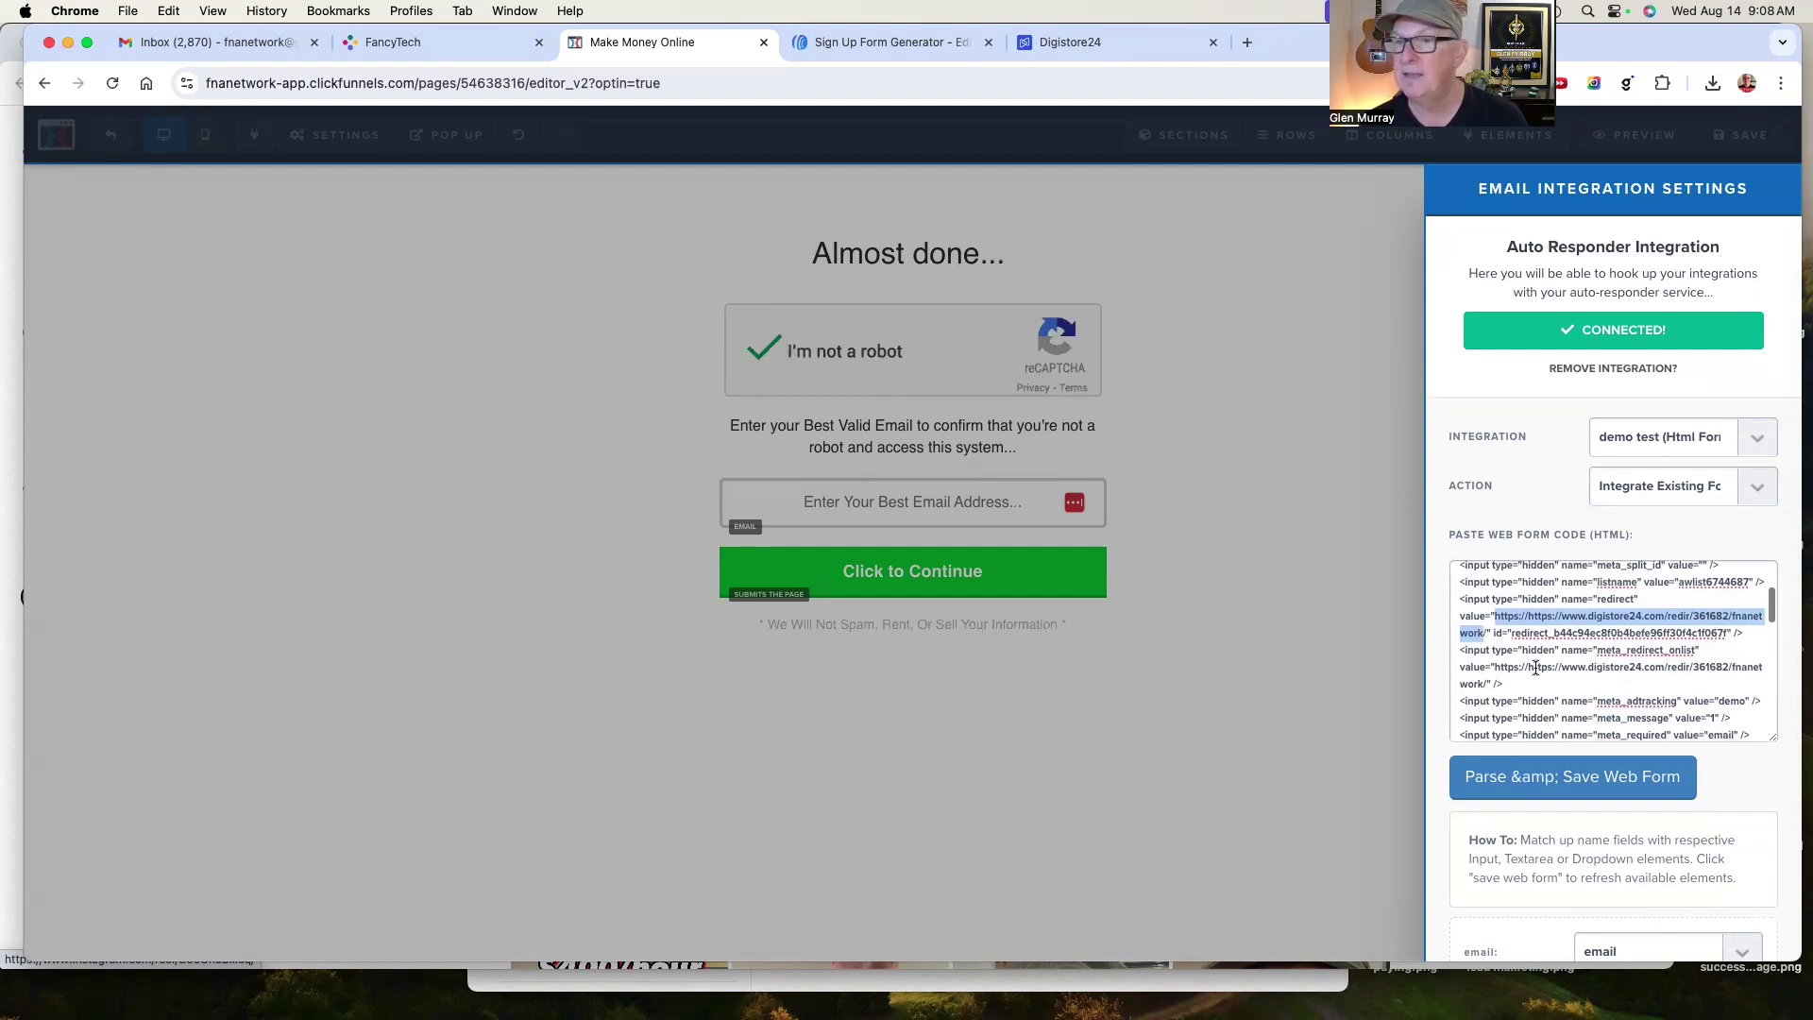
drag(1496, 668, 1491, 684)
scroll(1704, 701, down, 10)
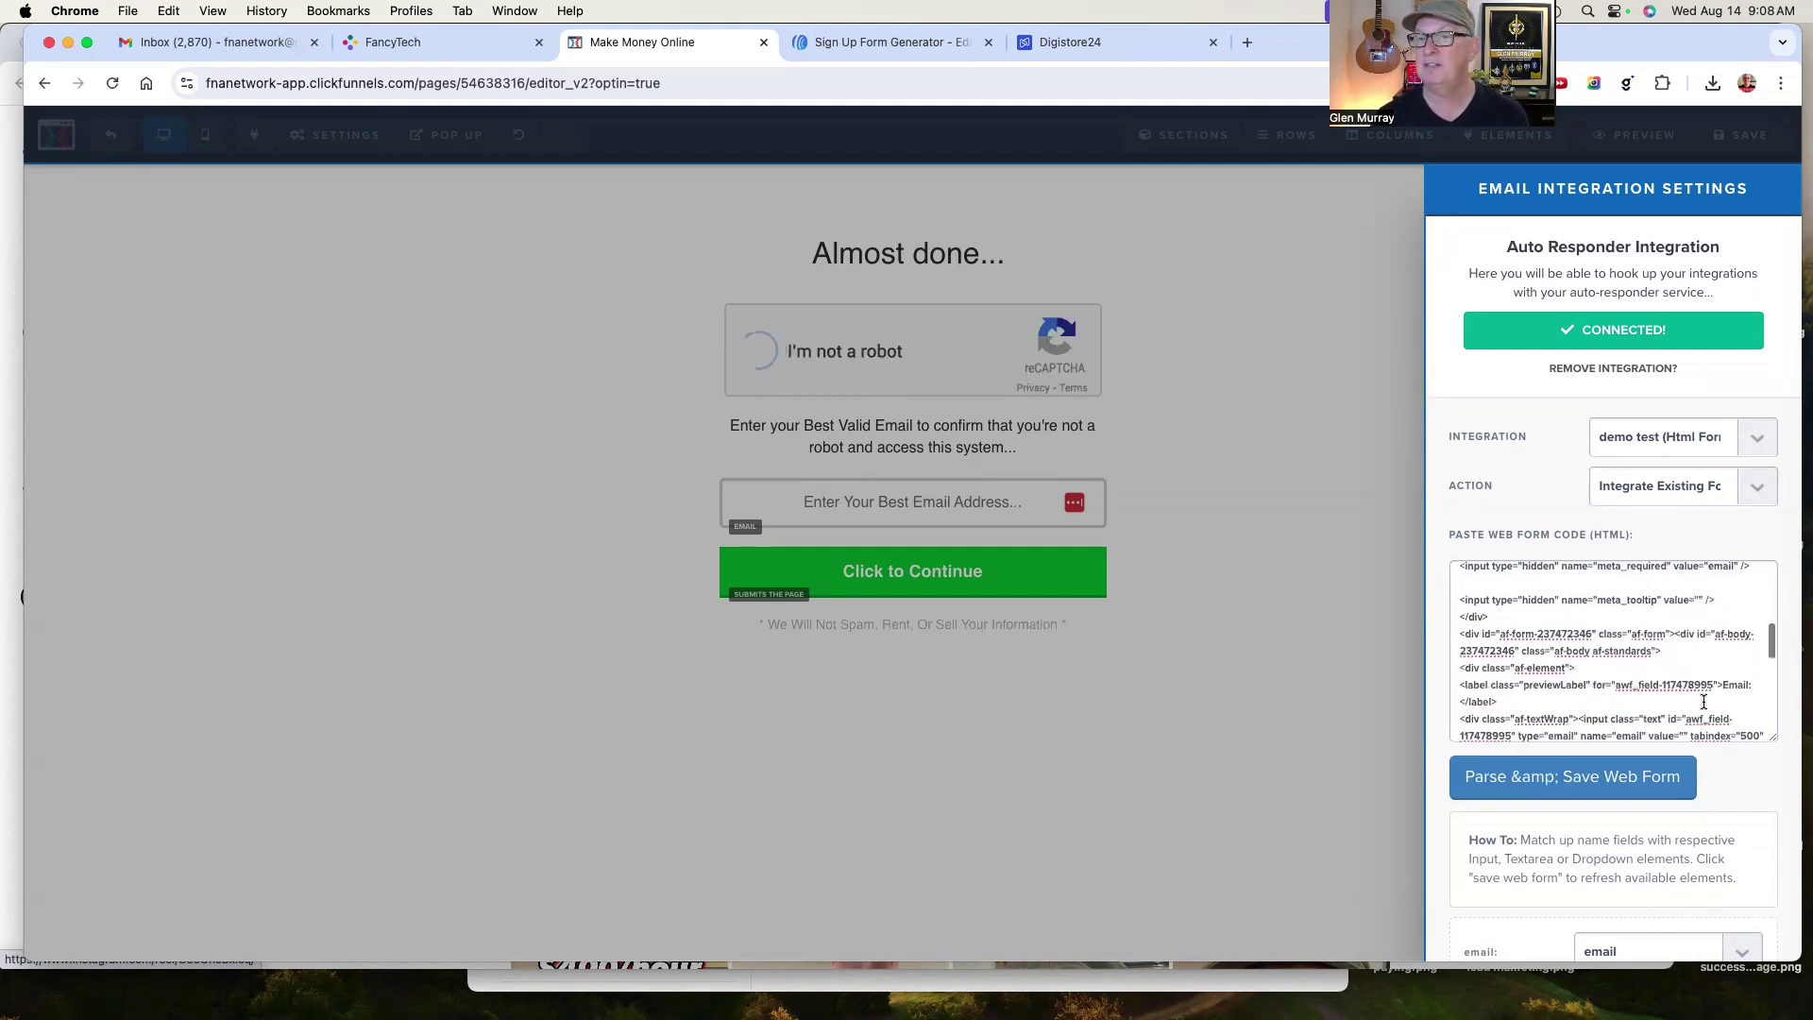
scroll(1688, 839, down, 1)
scroll(1686, 839, down, 5)
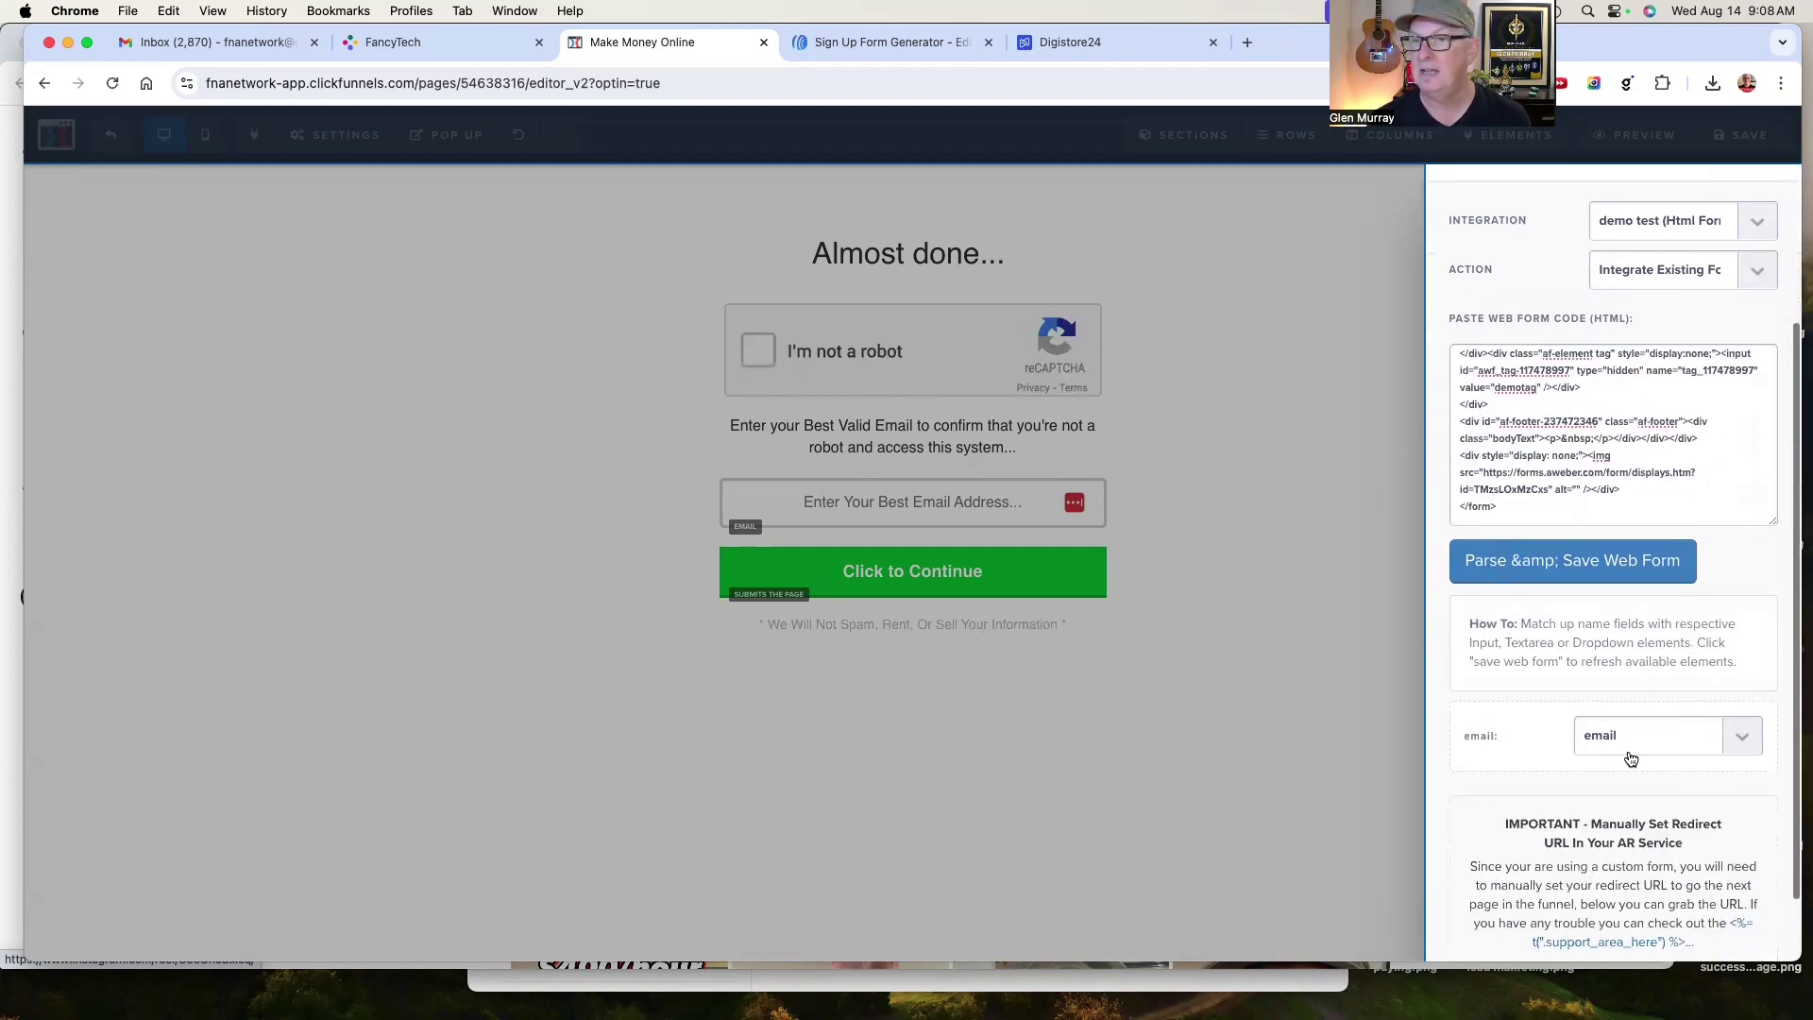
click(1246, 637)
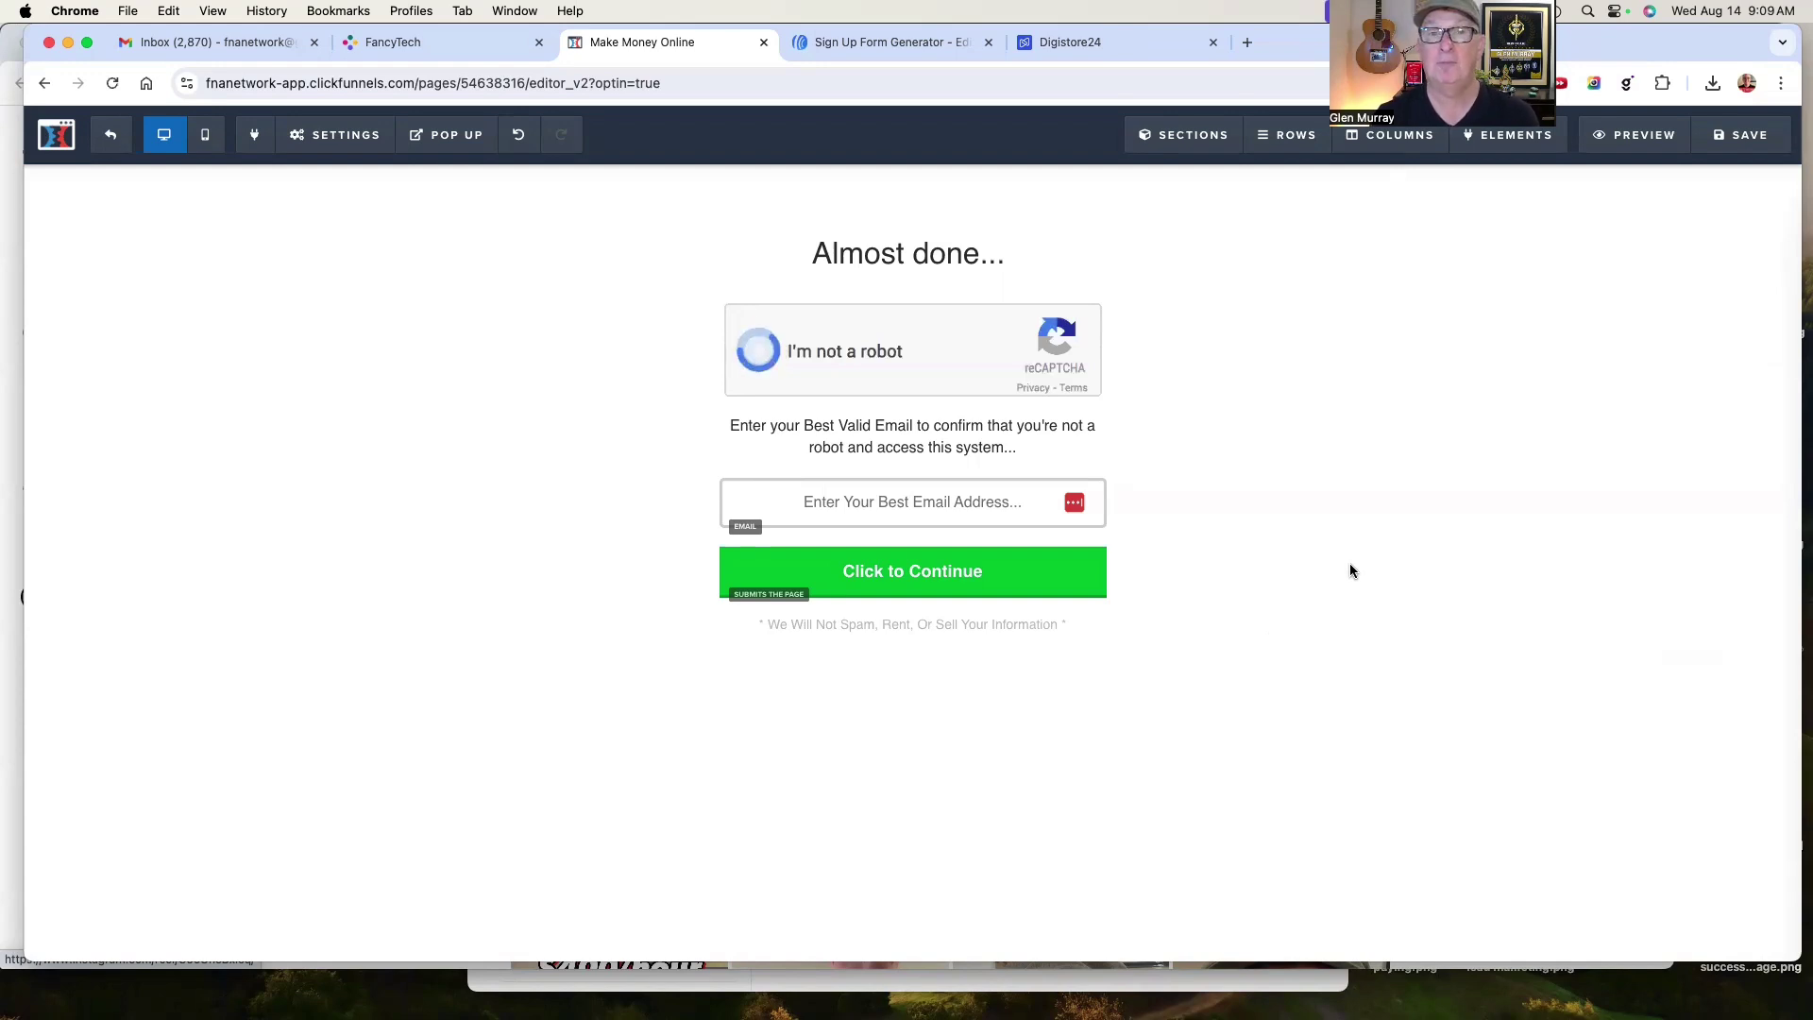
Replace the HTML form integration with aweber (Aweber)
click(330, 140)
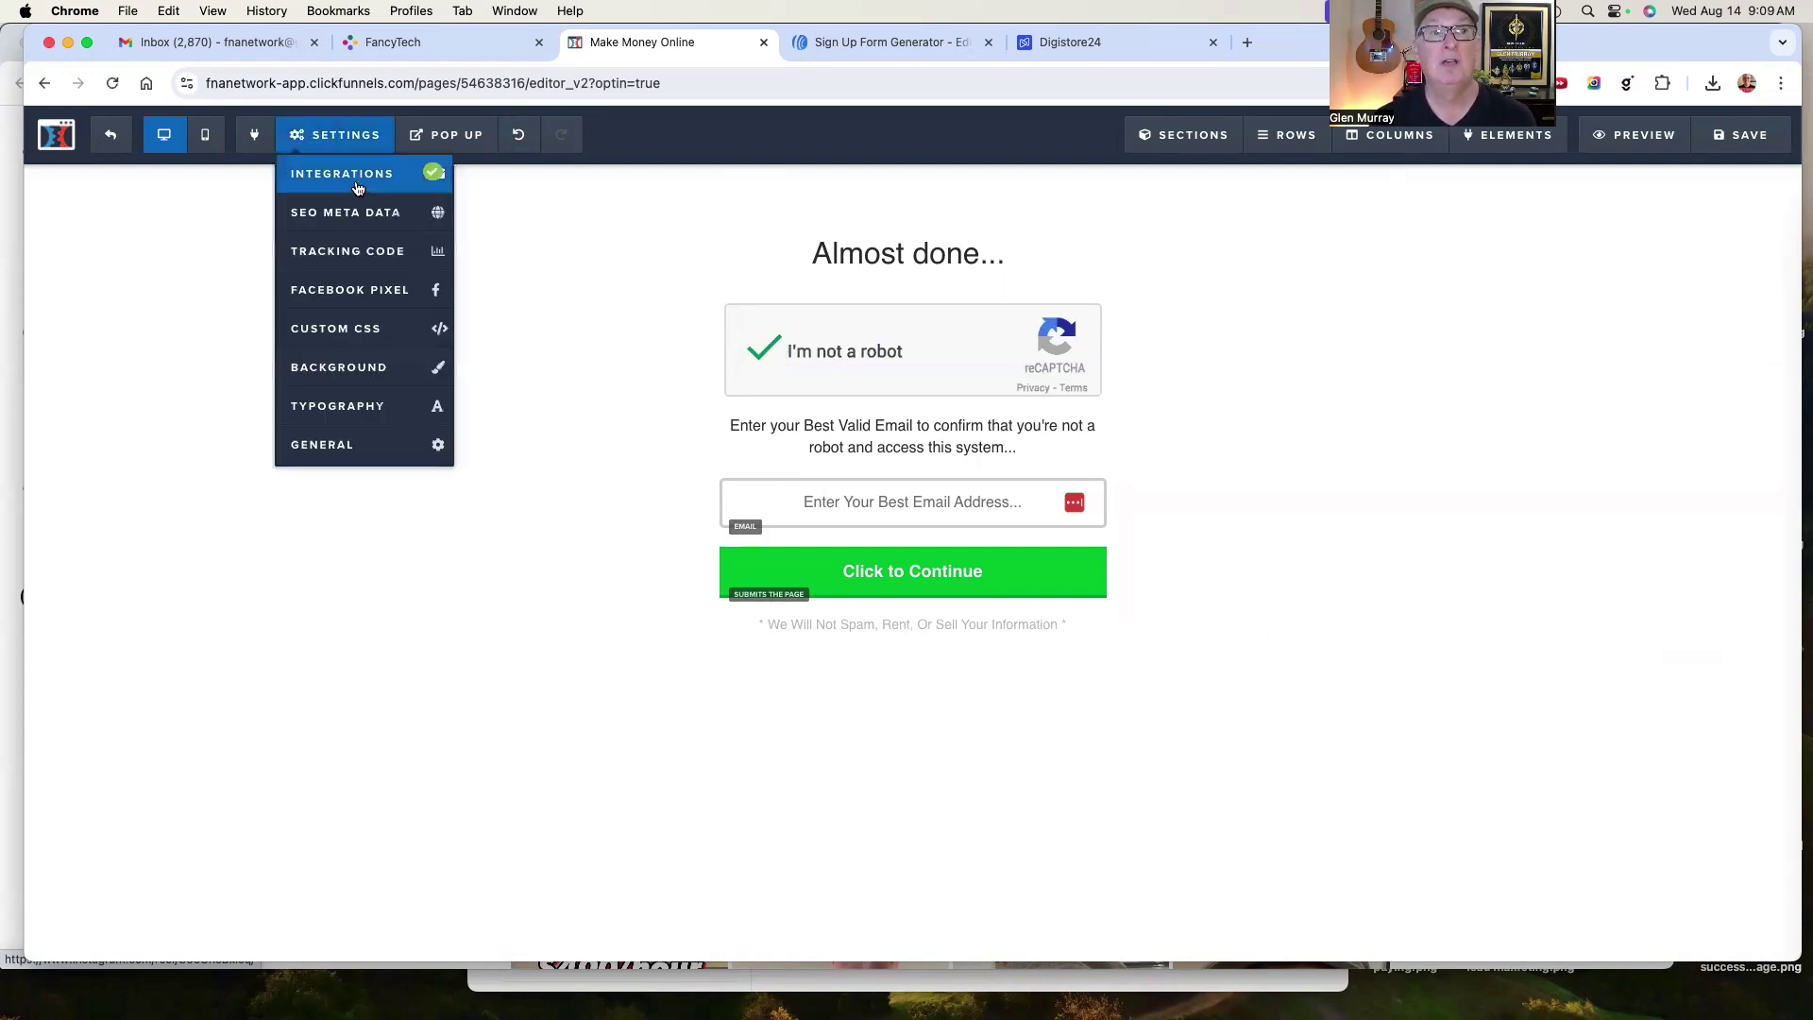
click(357, 188)
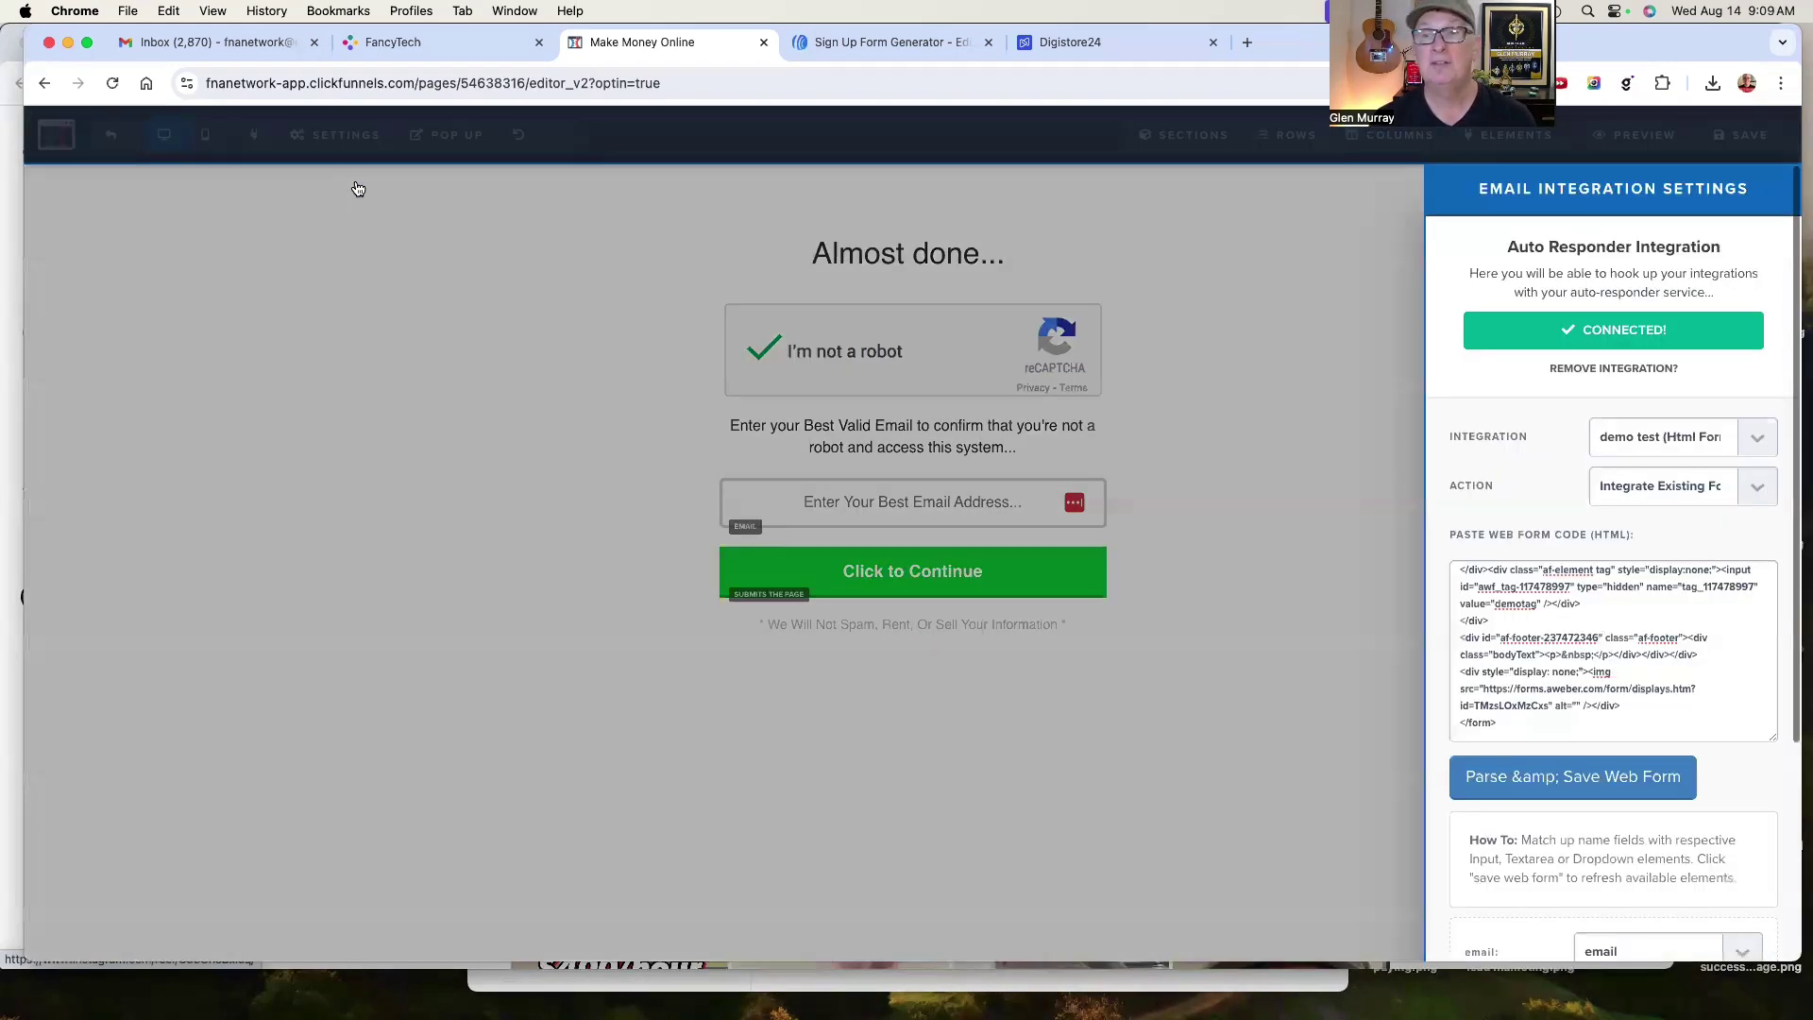
click(1615, 369)
click(1757, 415)
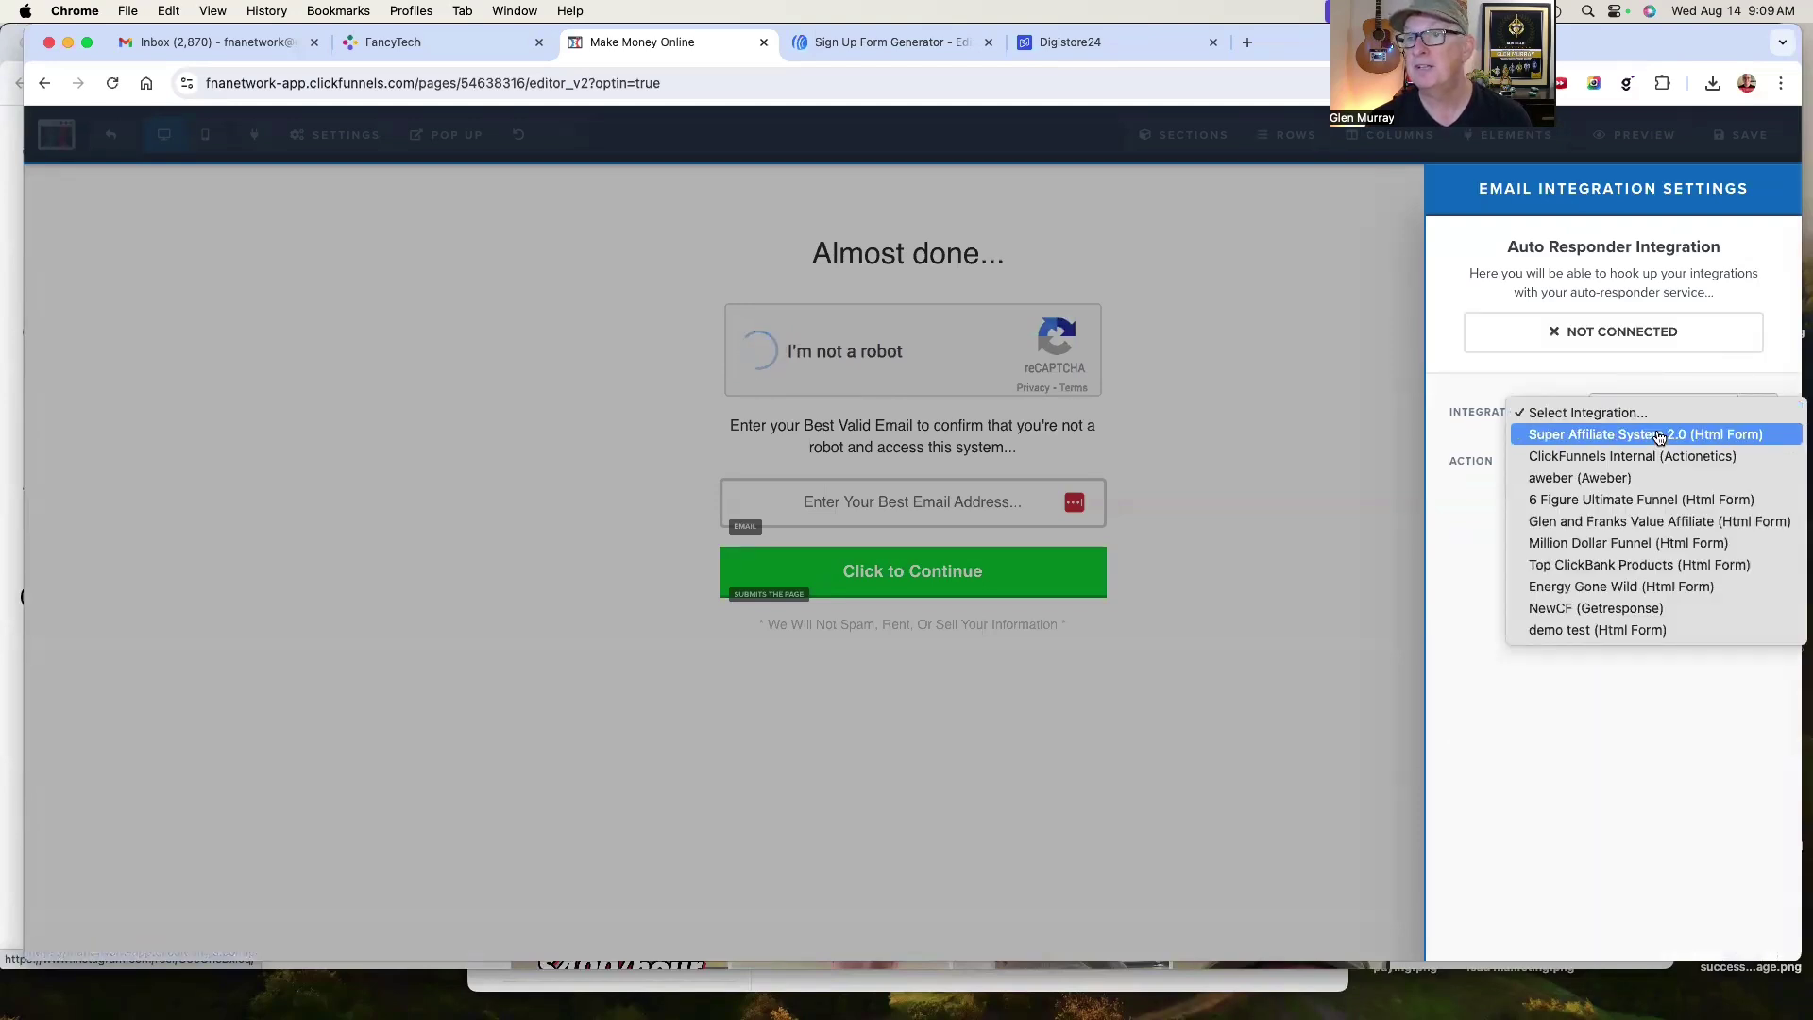
click(1554, 480)
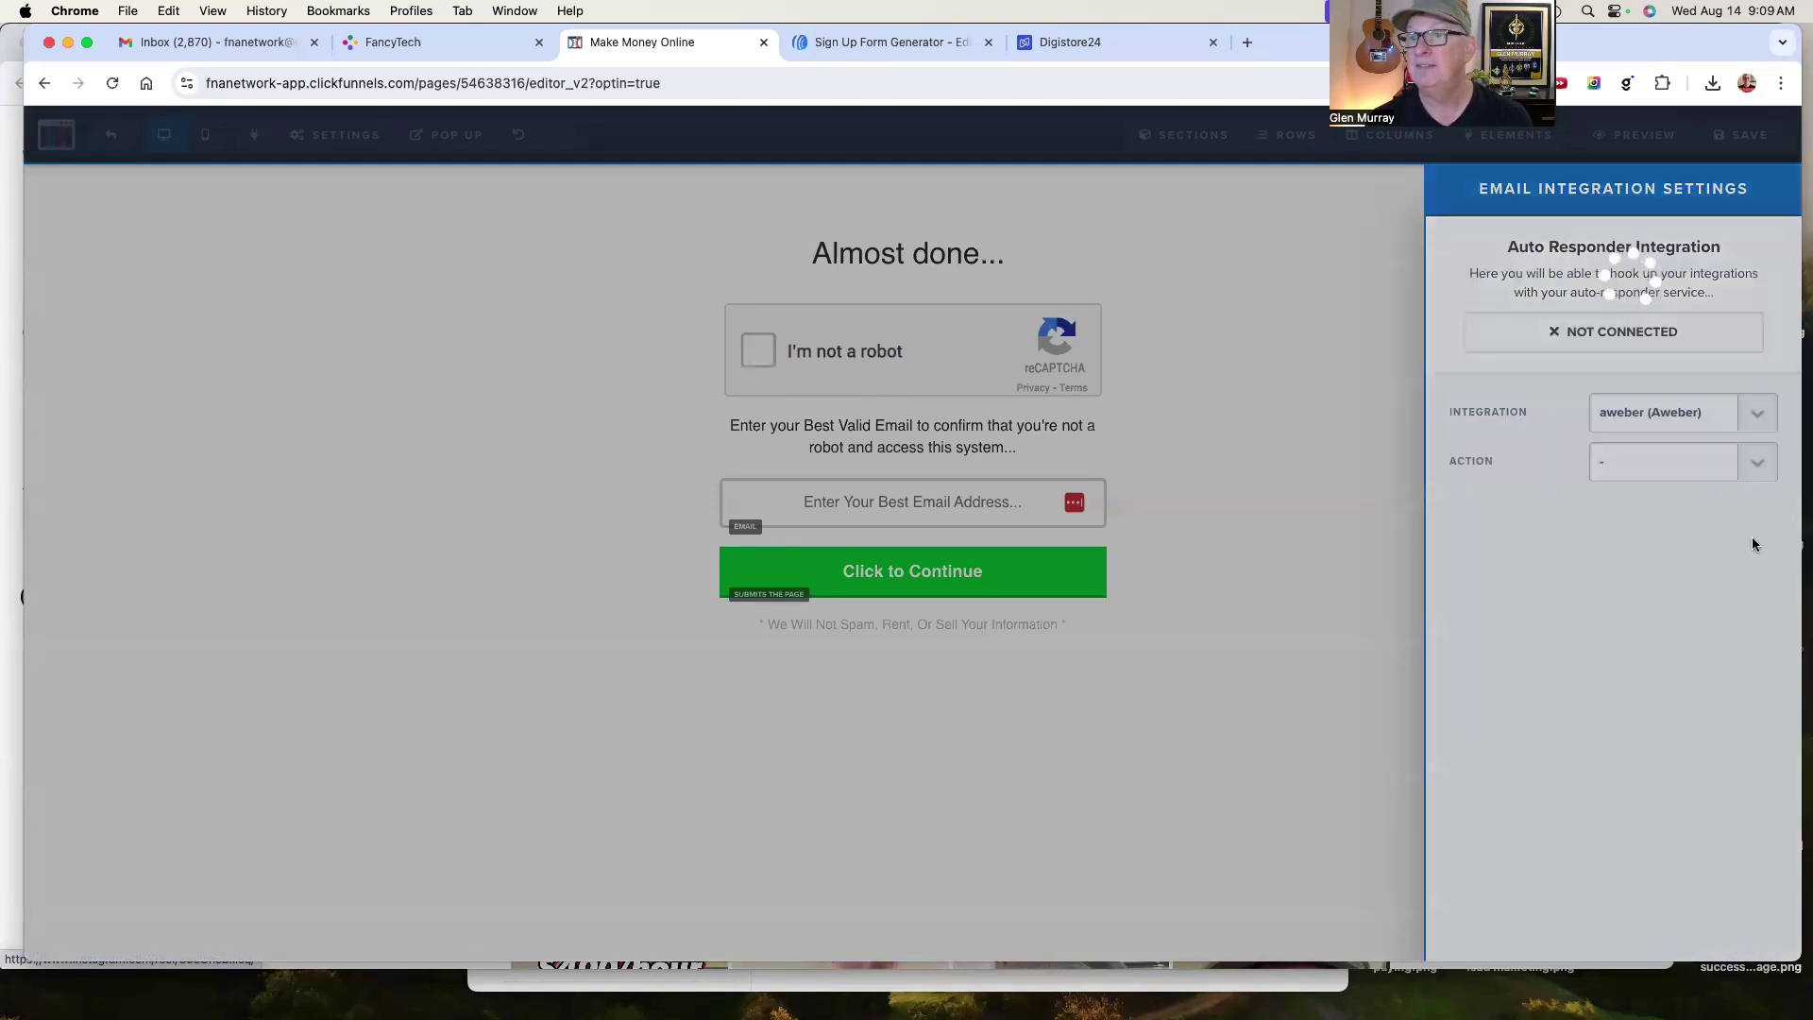
Use Add To List with Tag on list APP 2 with the tag demolist
click(1758, 462)
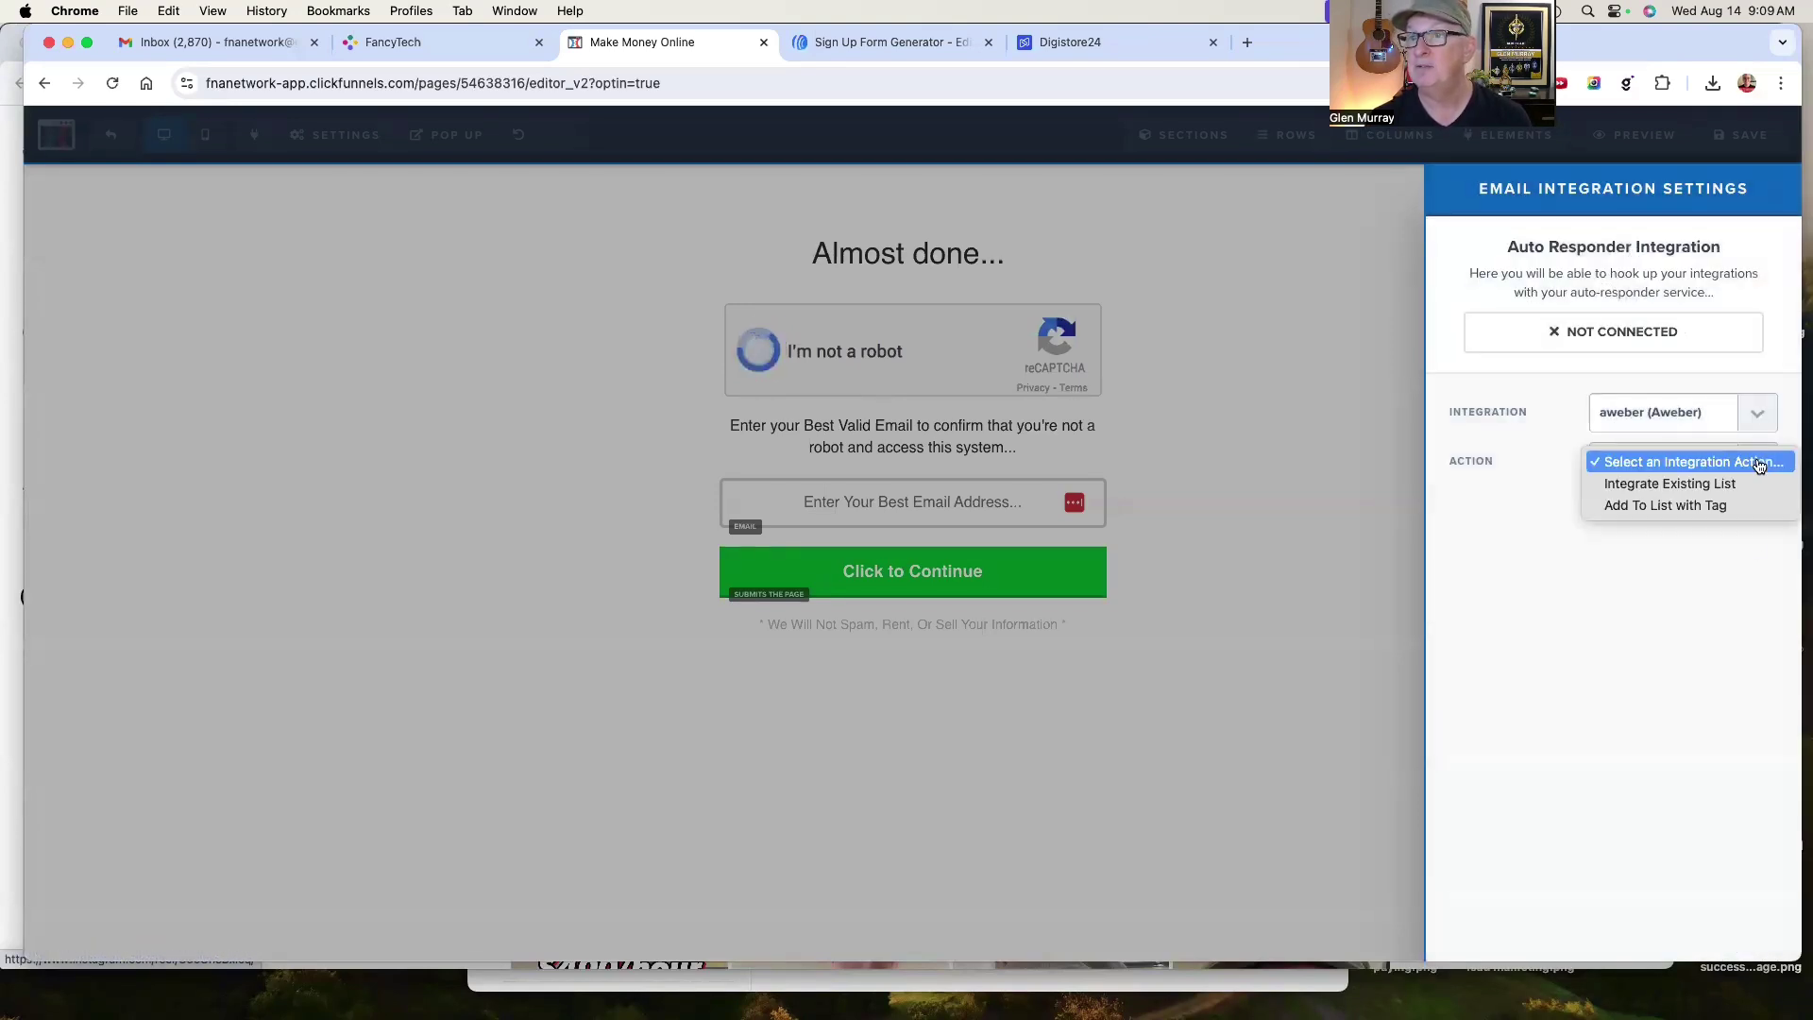
click(1652, 505)
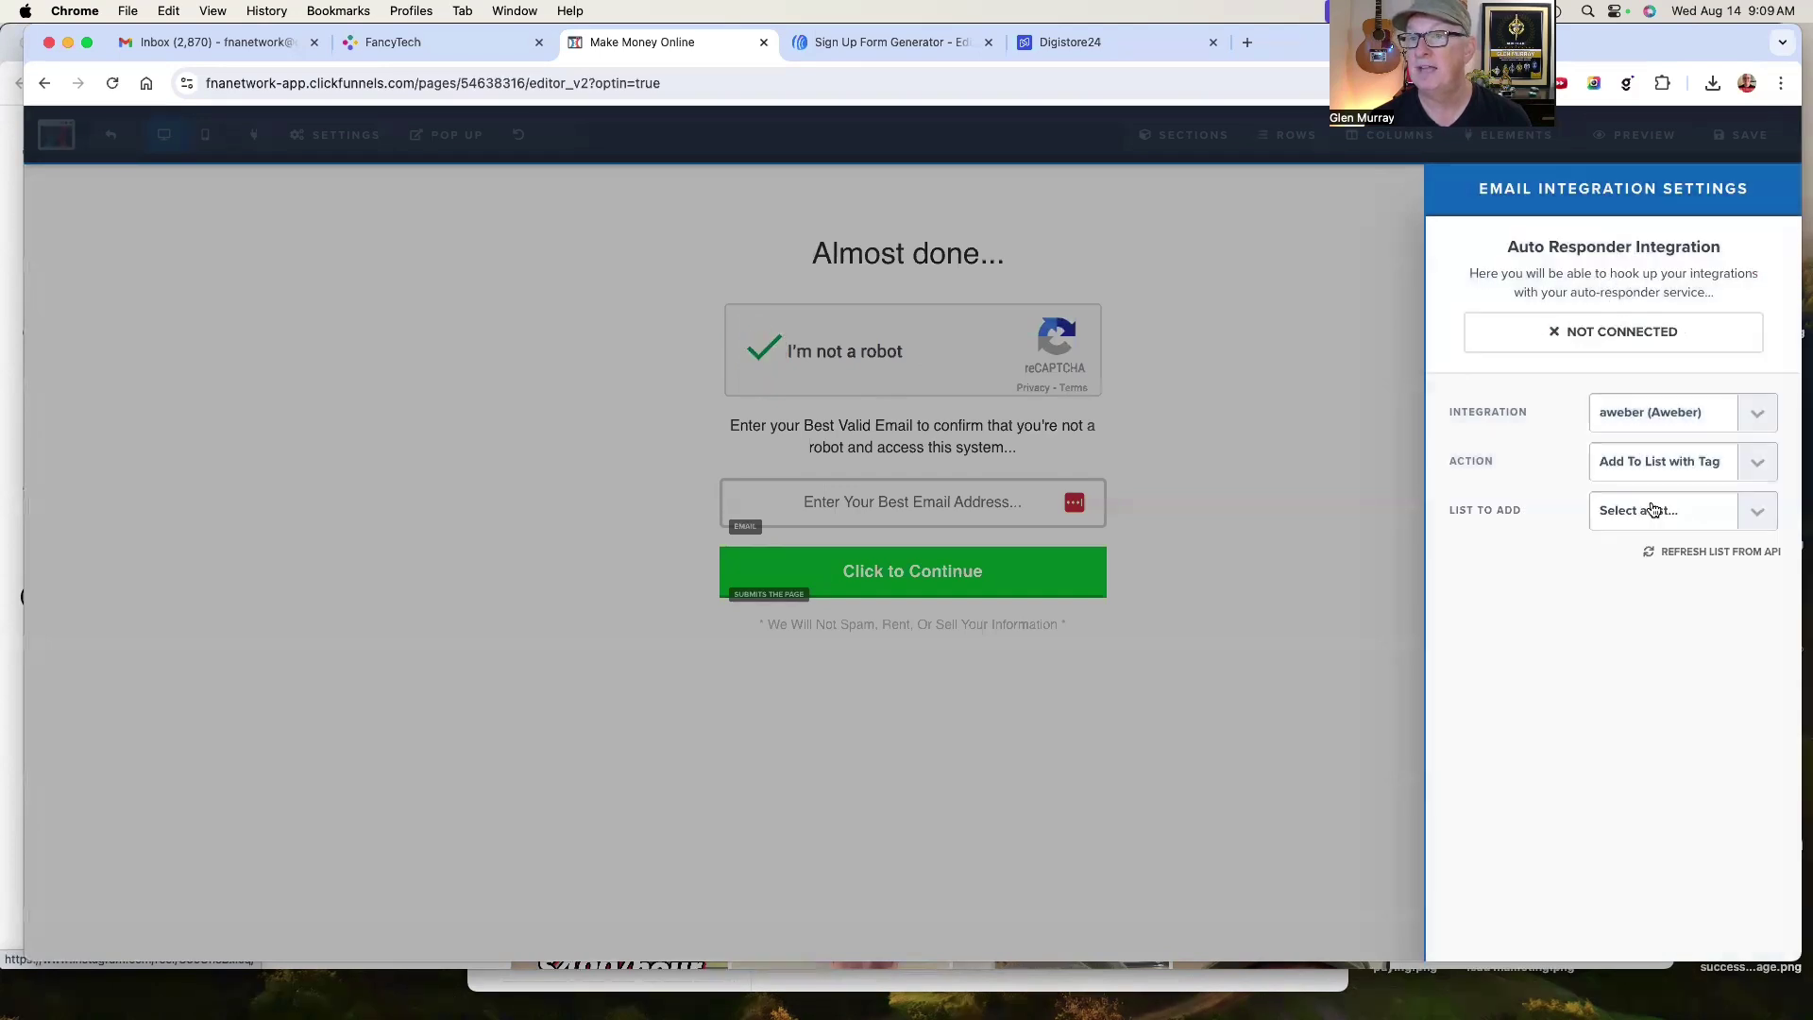
click(1754, 513)
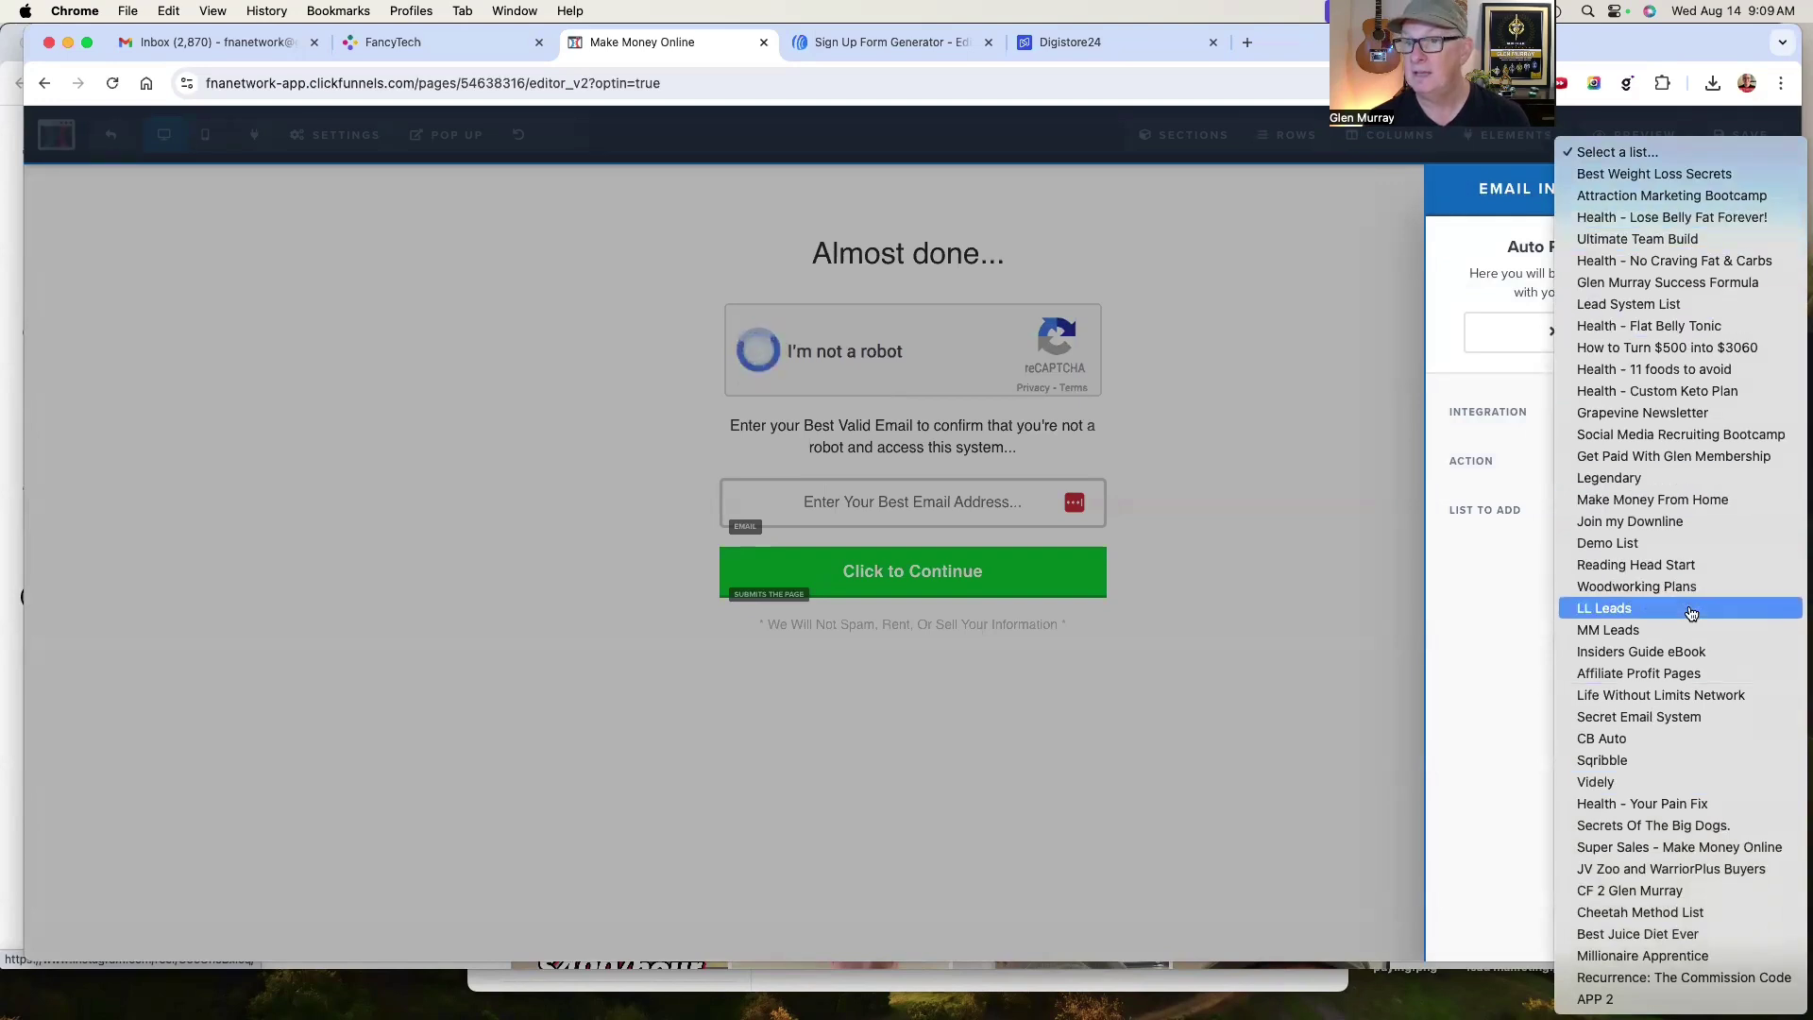
click(1662, 999)
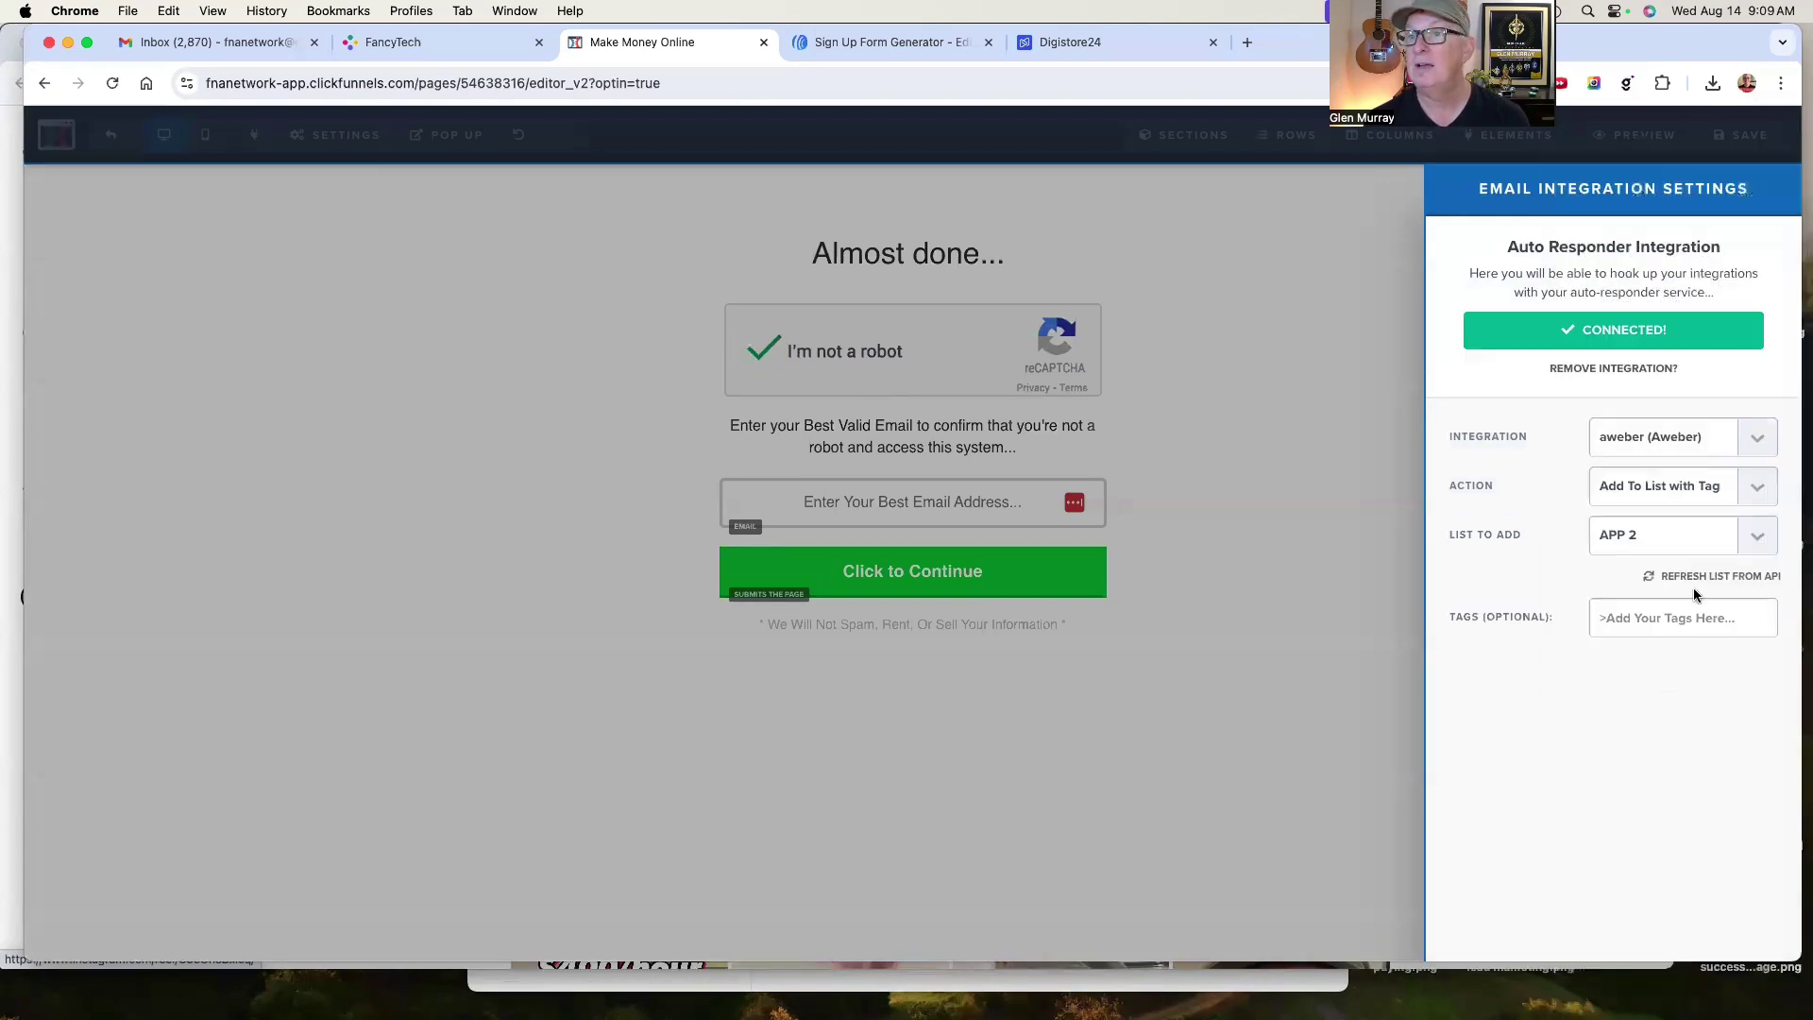
click(1648, 624)
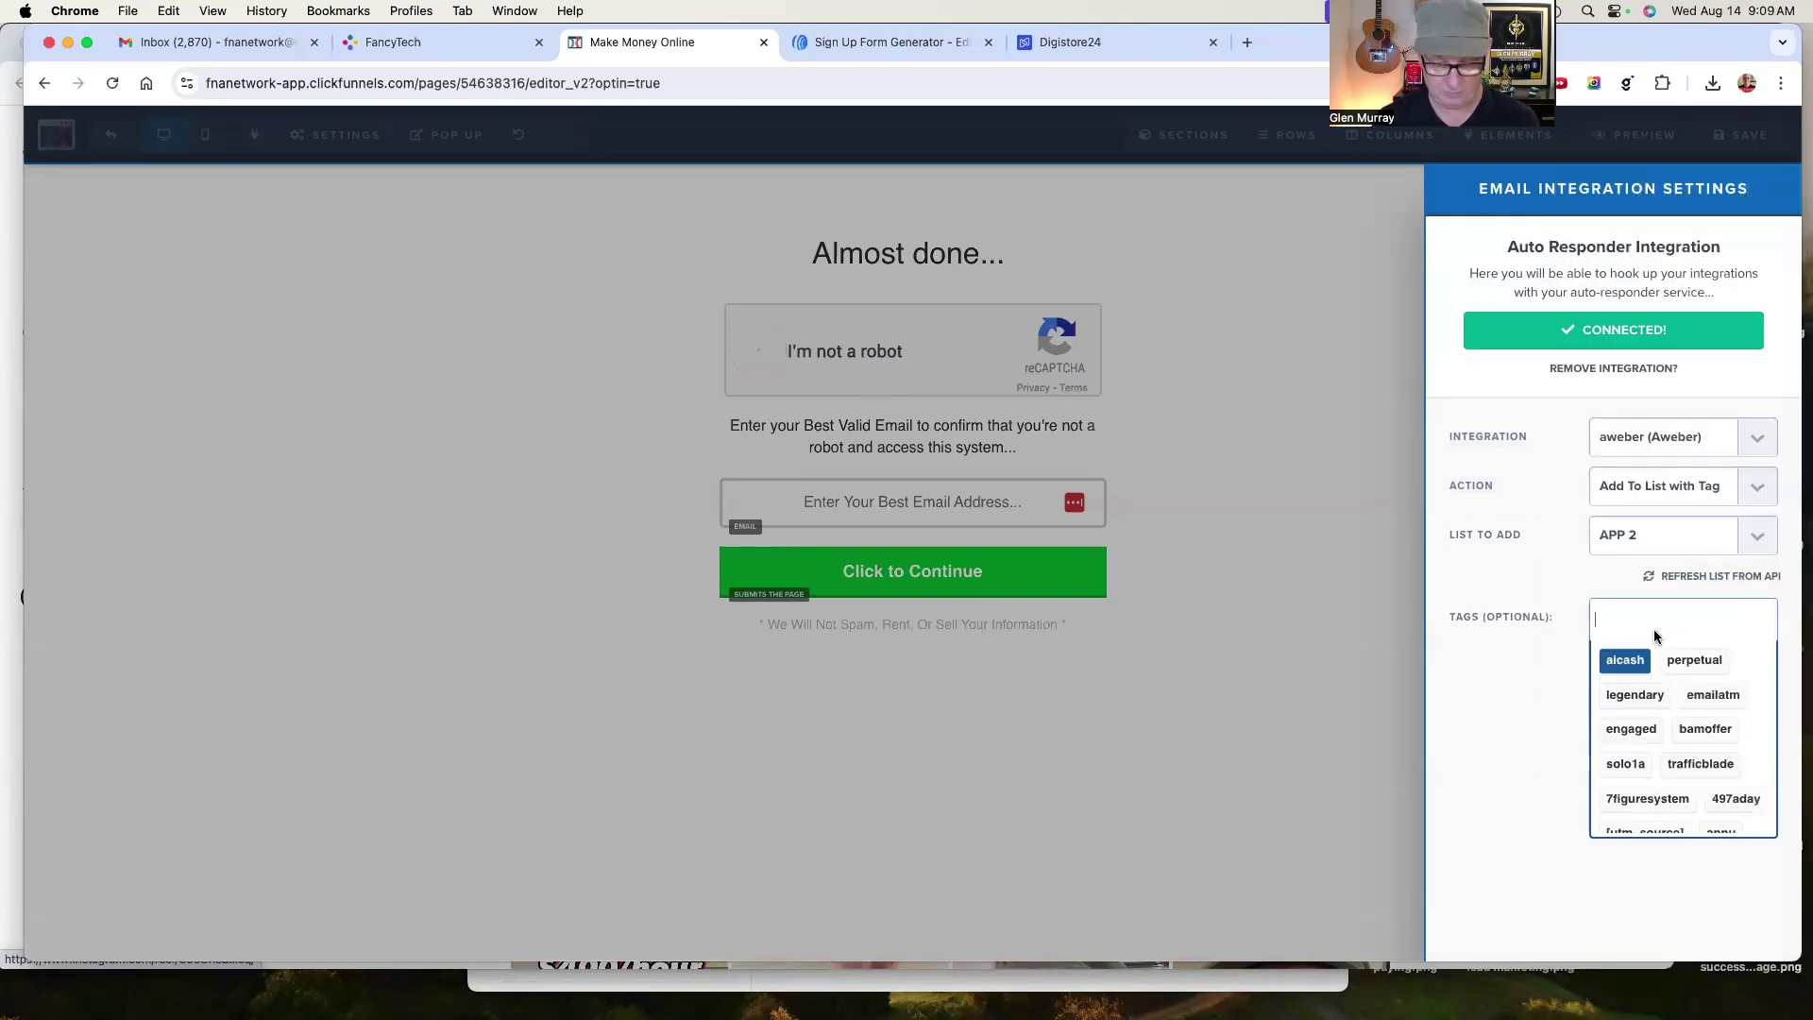
text(demol)
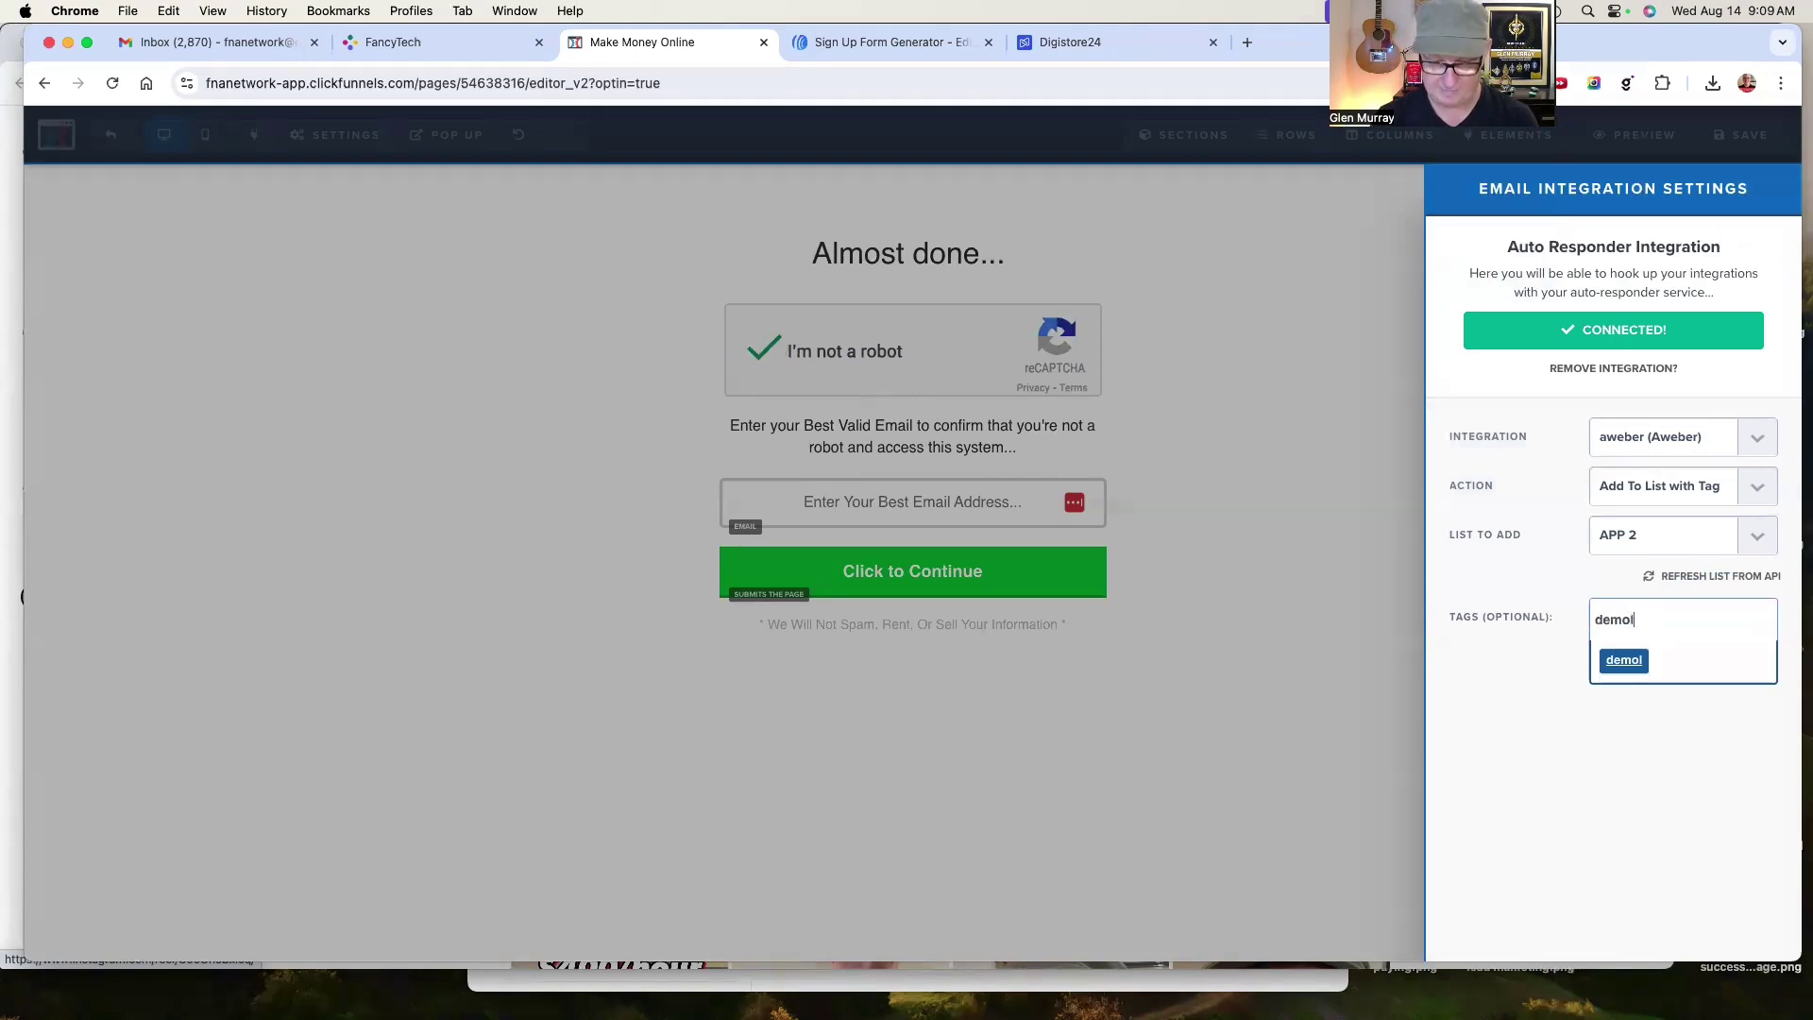
text(ist)
click(1631, 660)
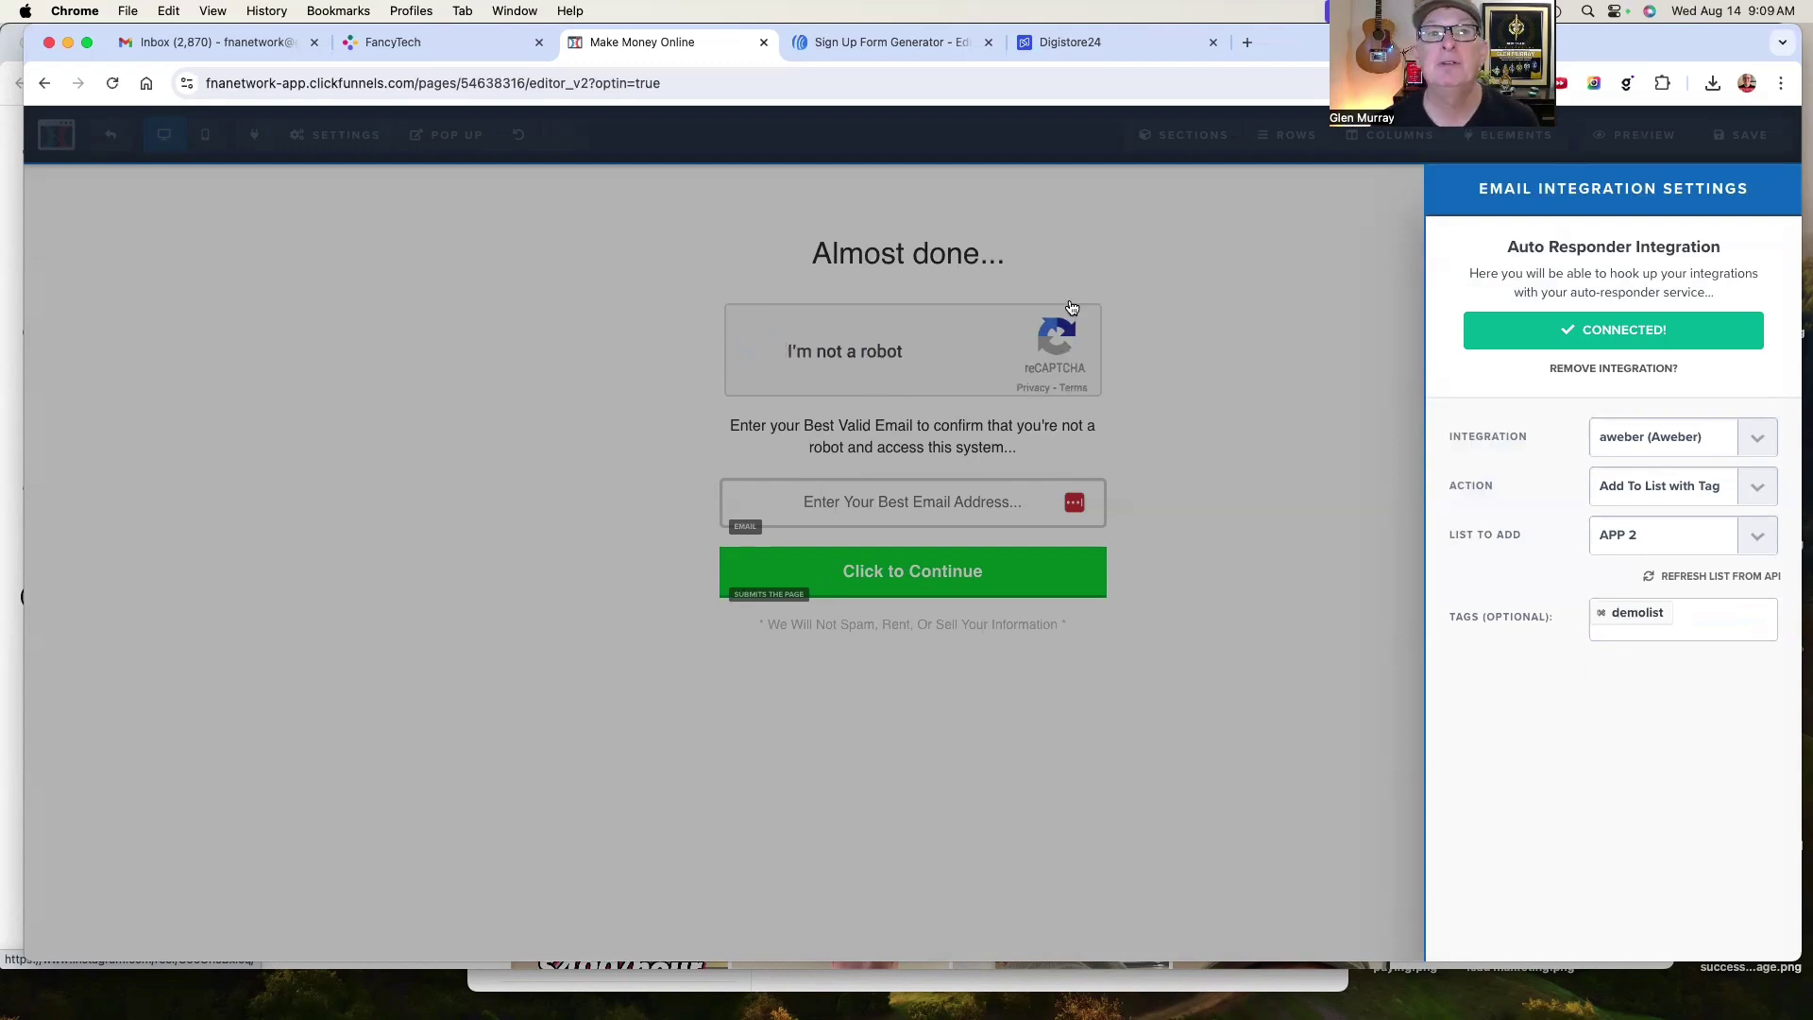
Open the APP 2 list's confirmation message settings and leave API-added subscriber confirmation off
click(863, 49)
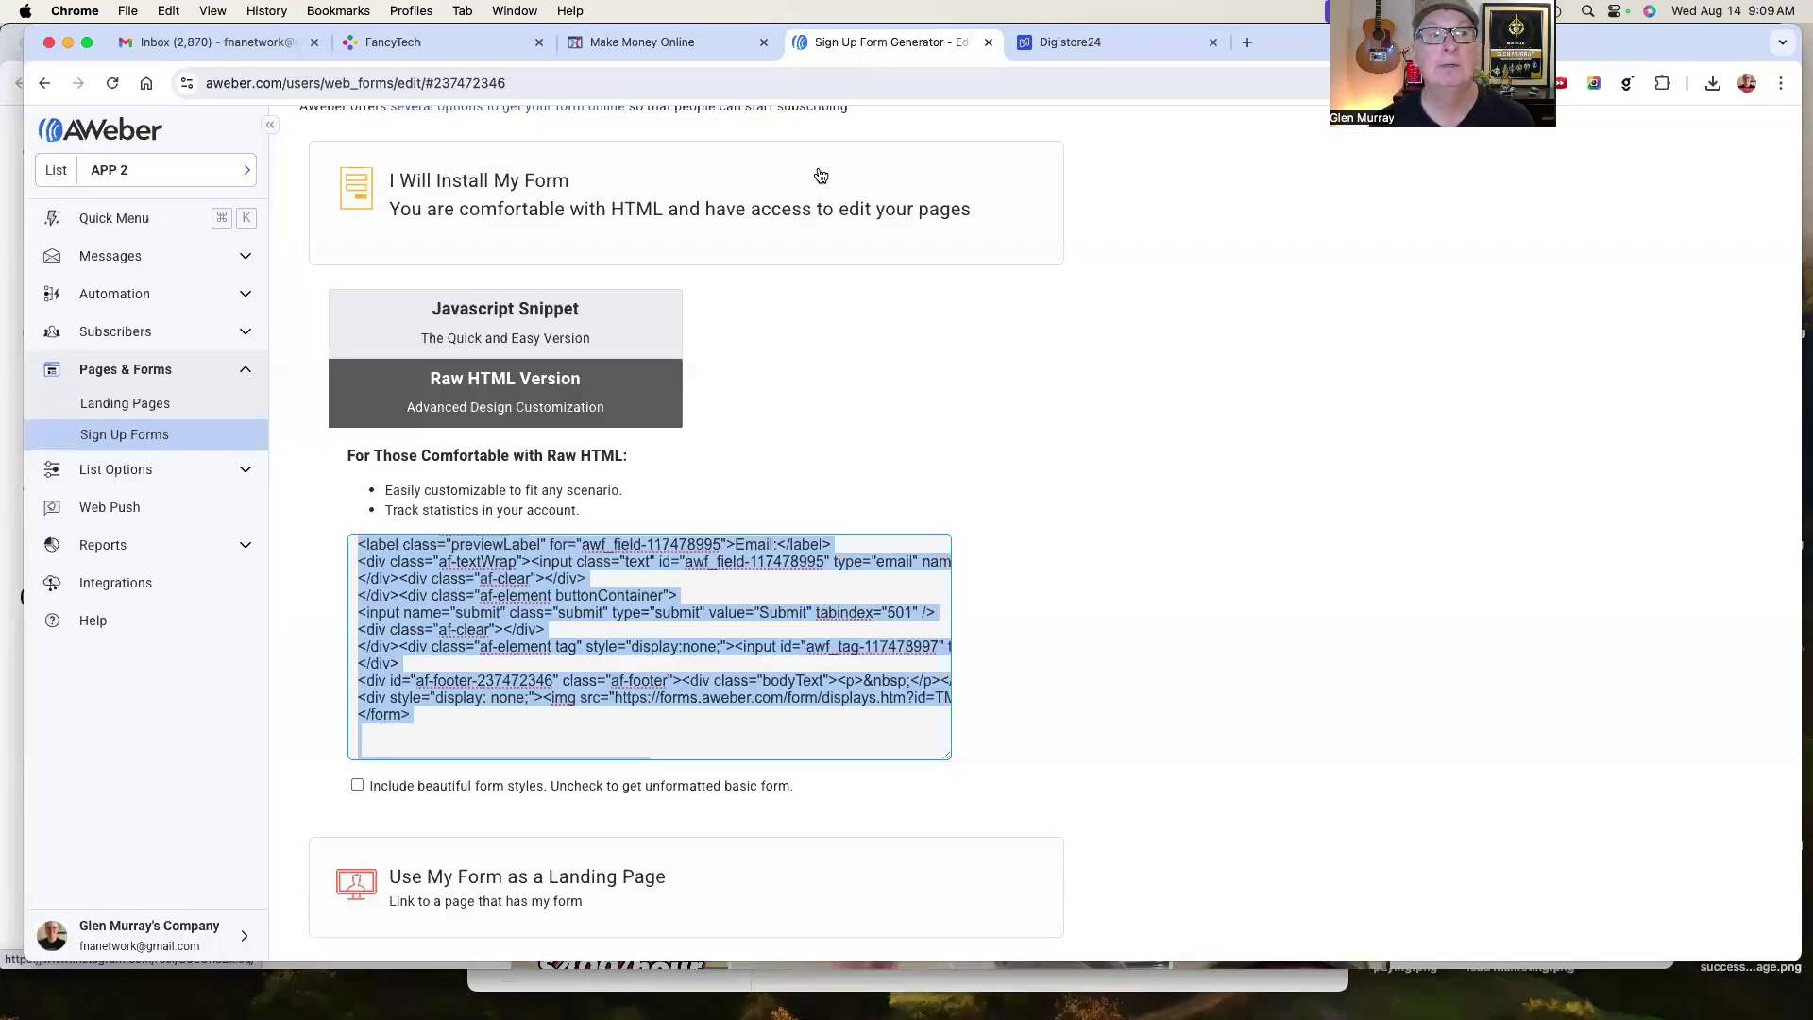
click(237, 467)
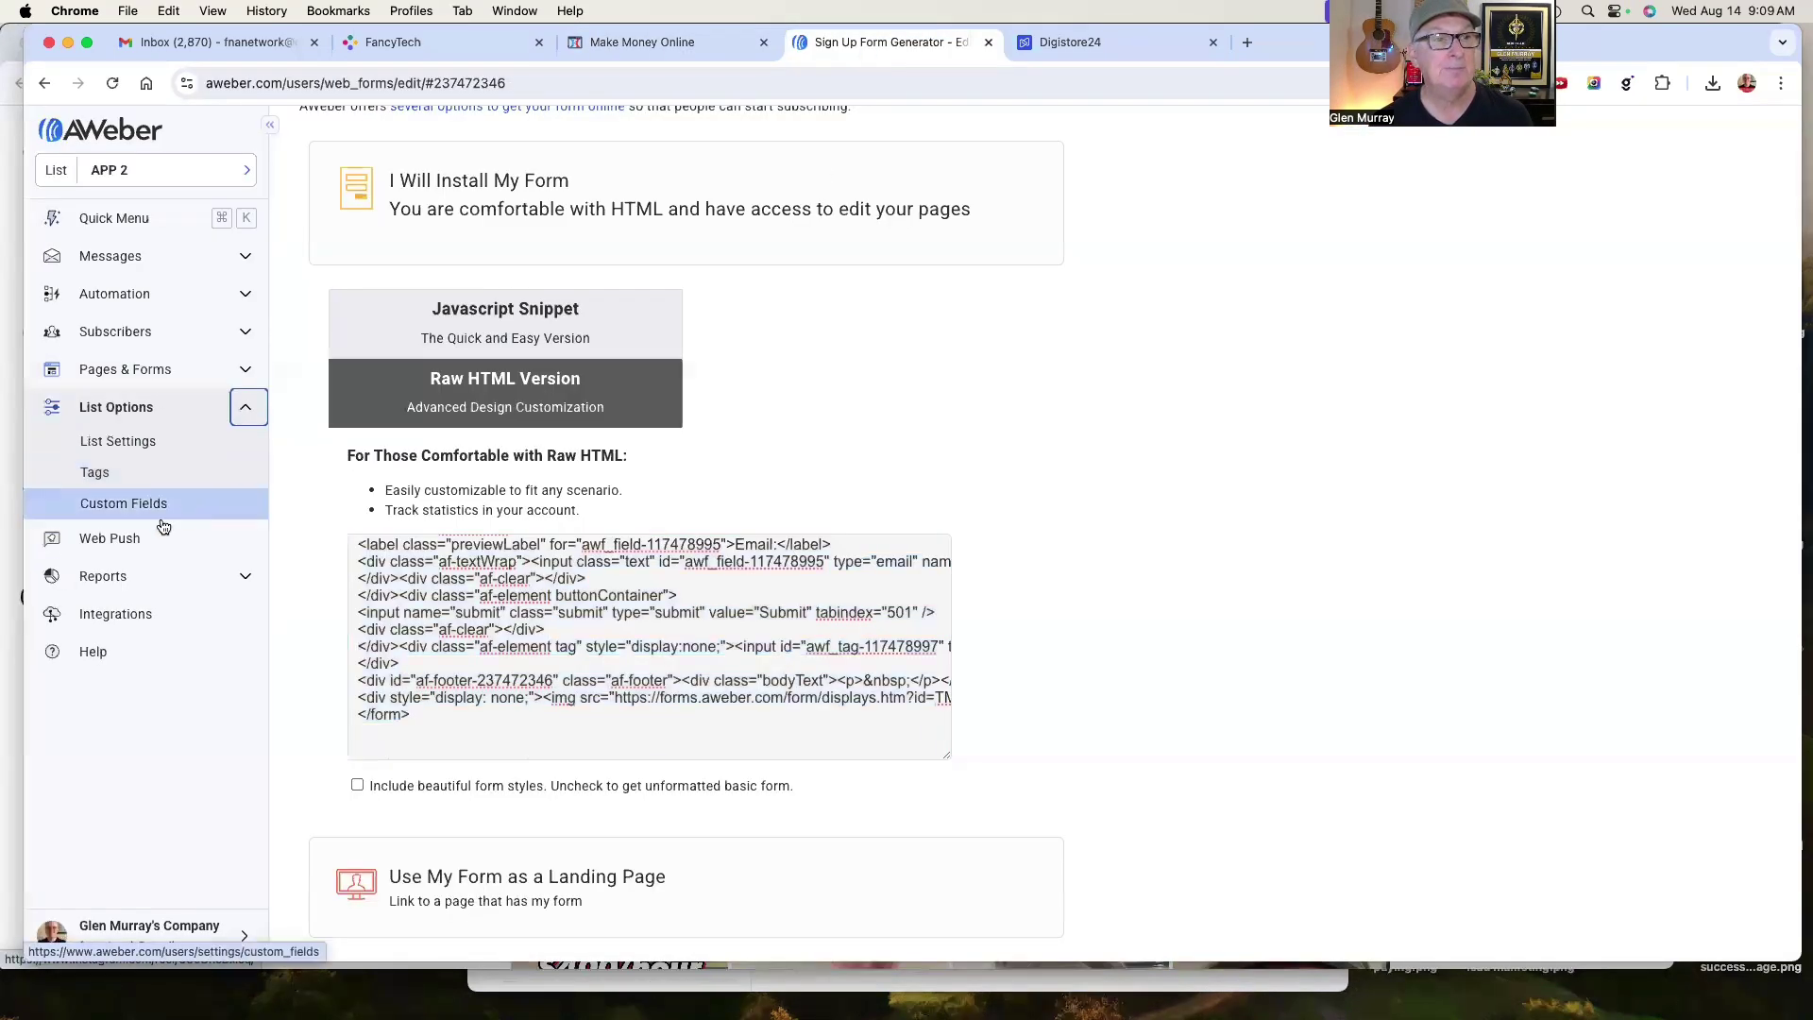
click(123, 446)
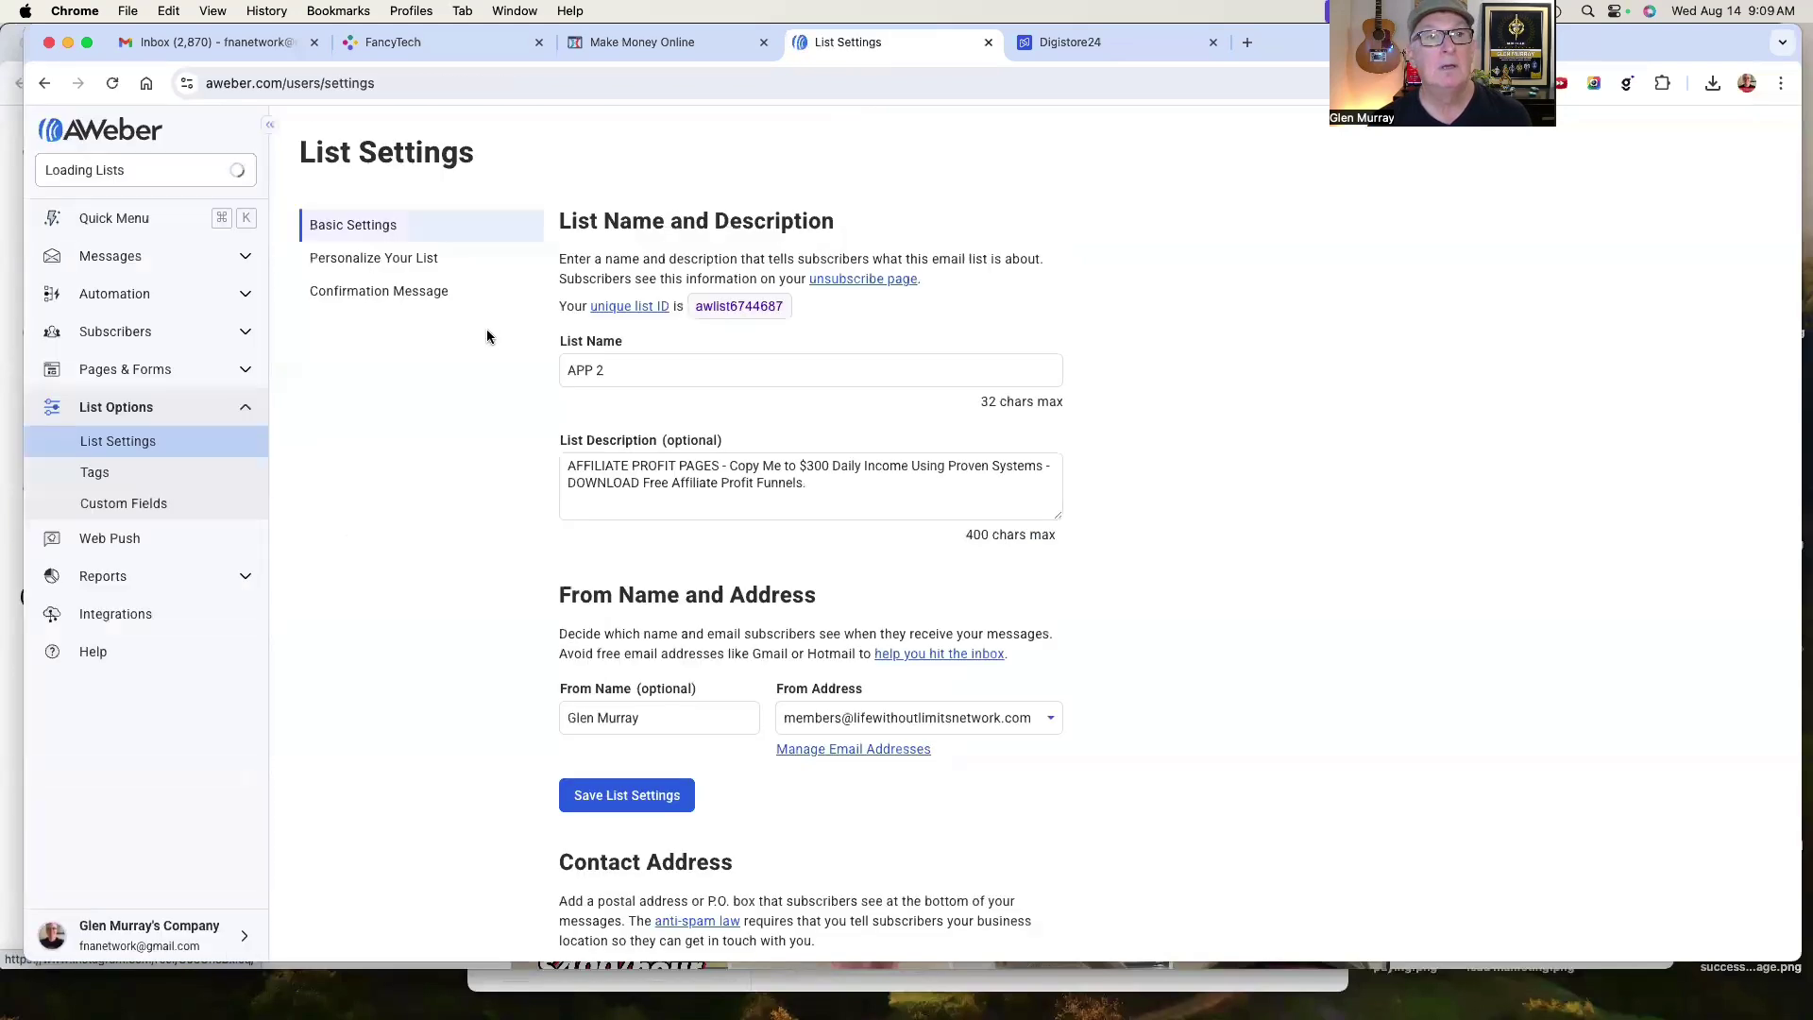
click(387, 292)
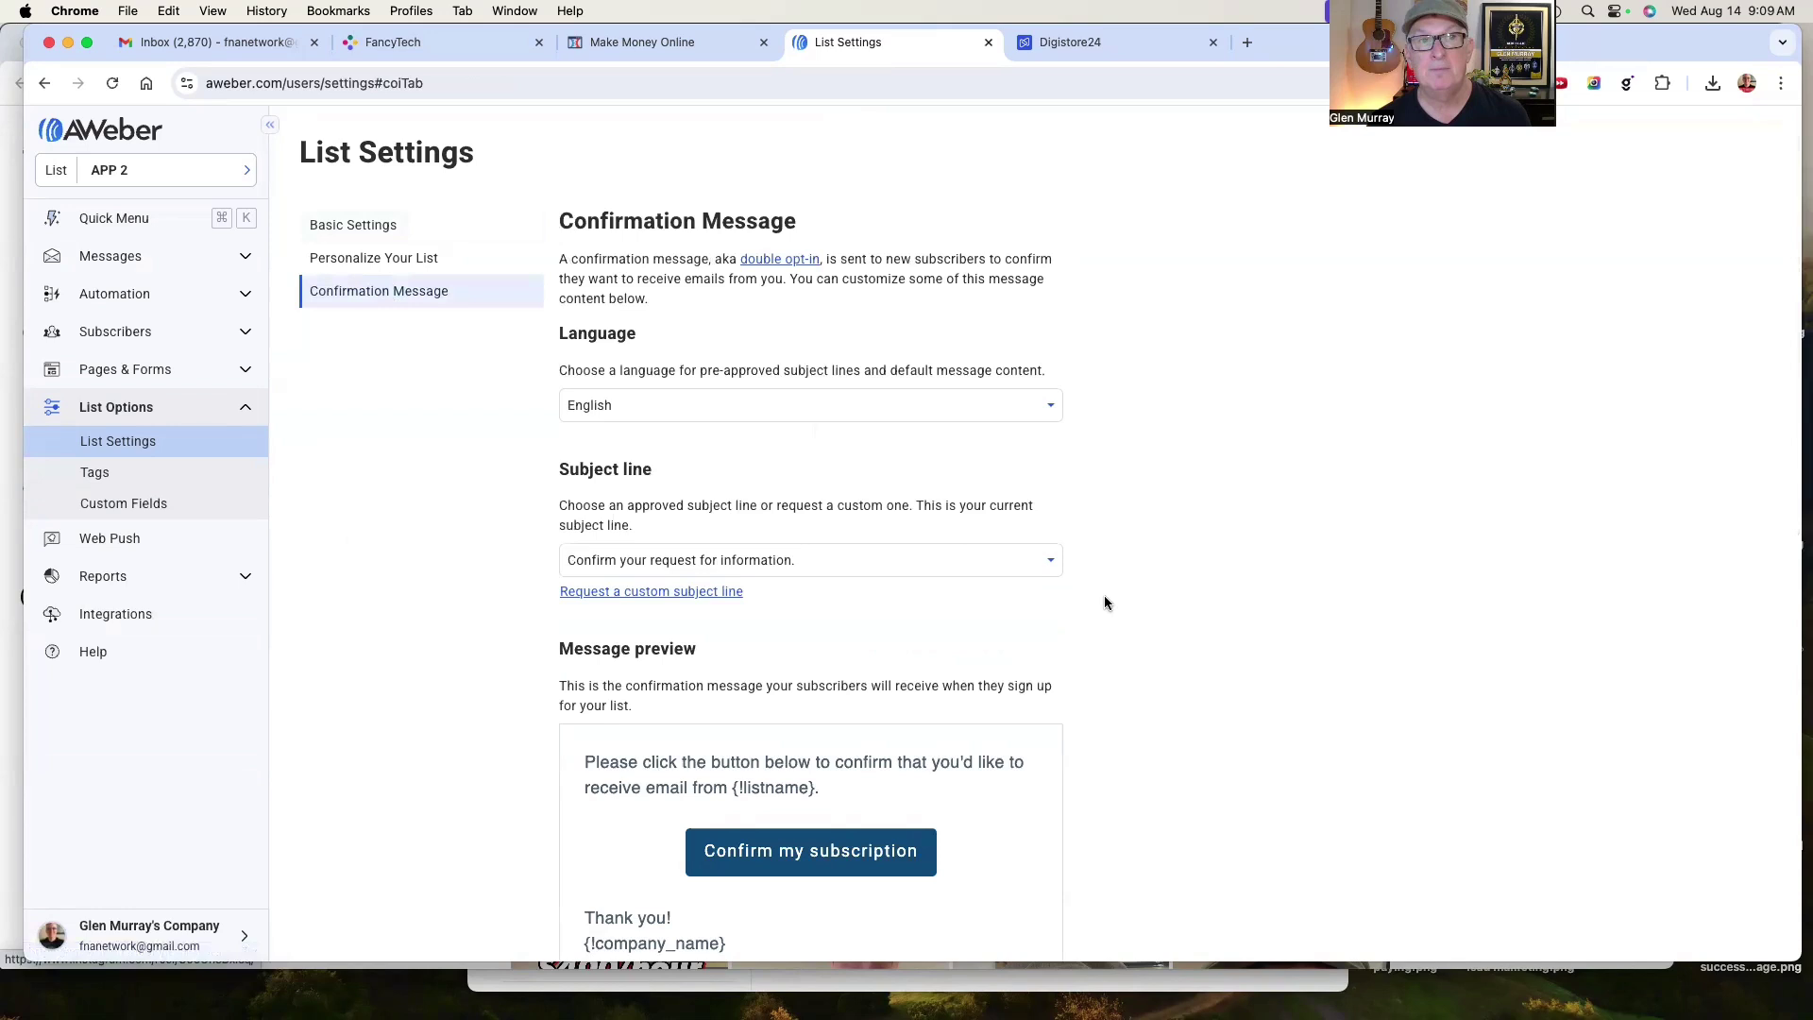
scroll(1142, 672, down, 9)
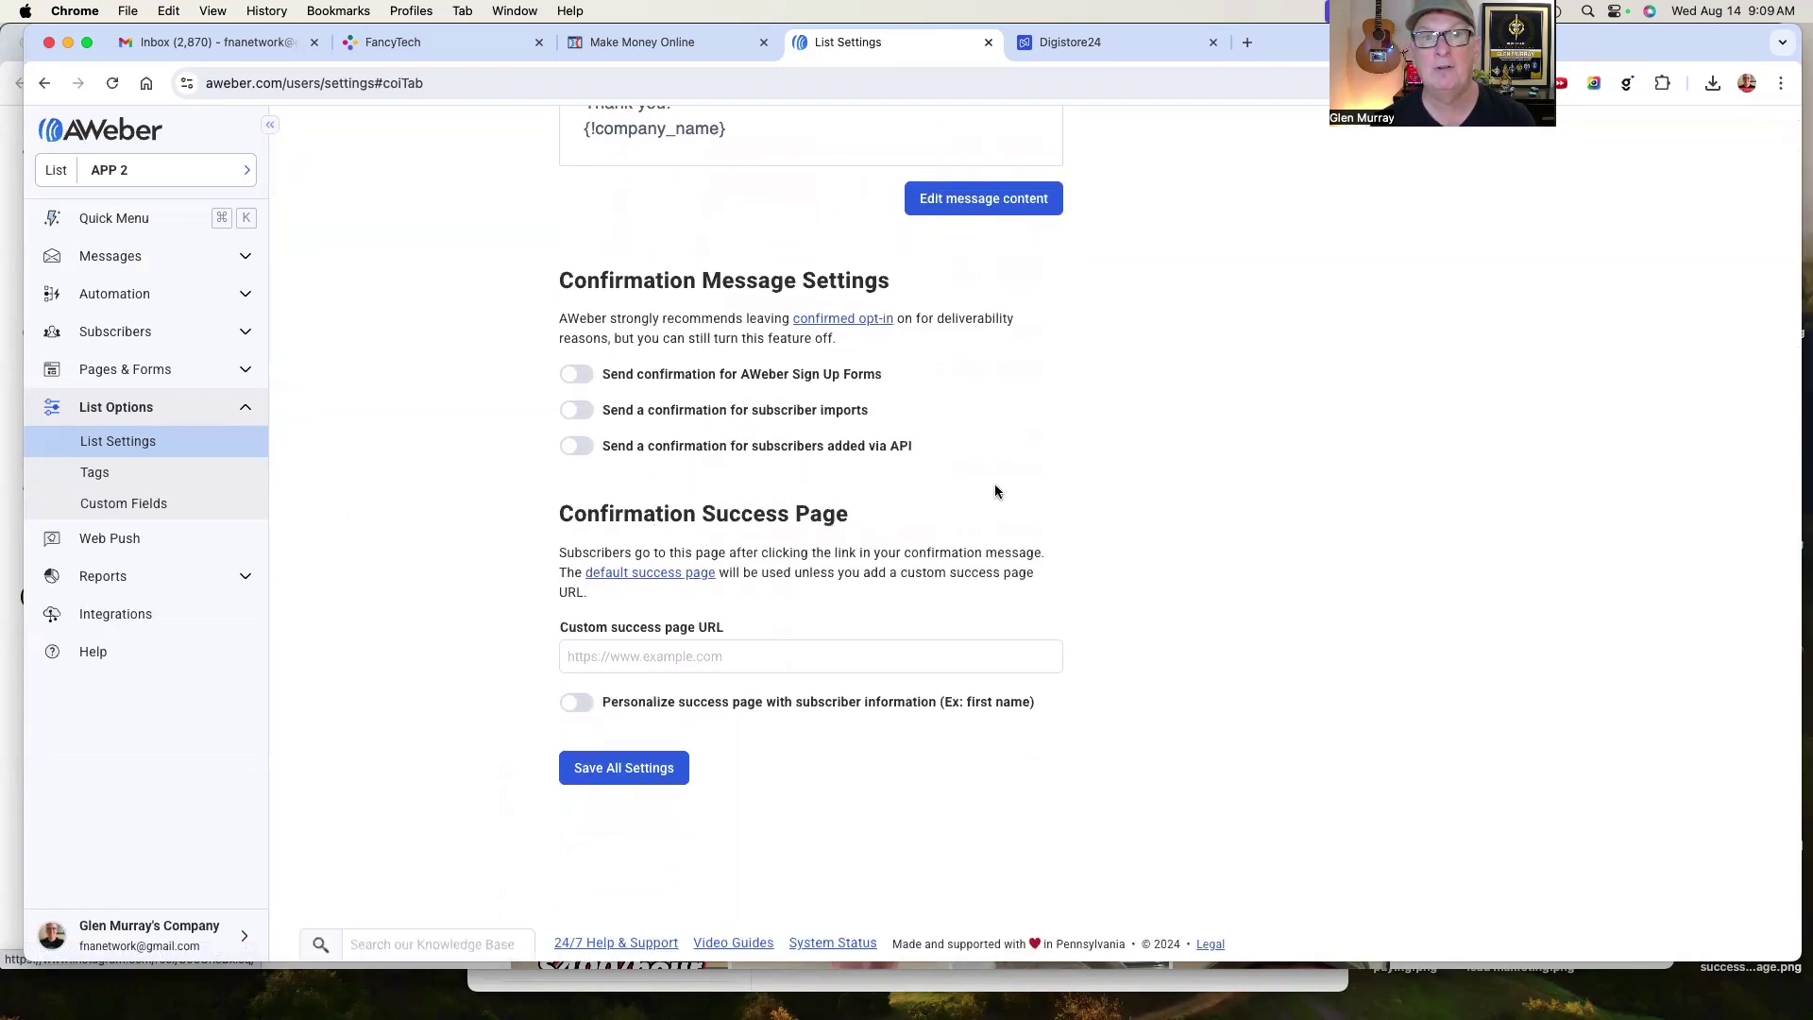
click(577, 447)
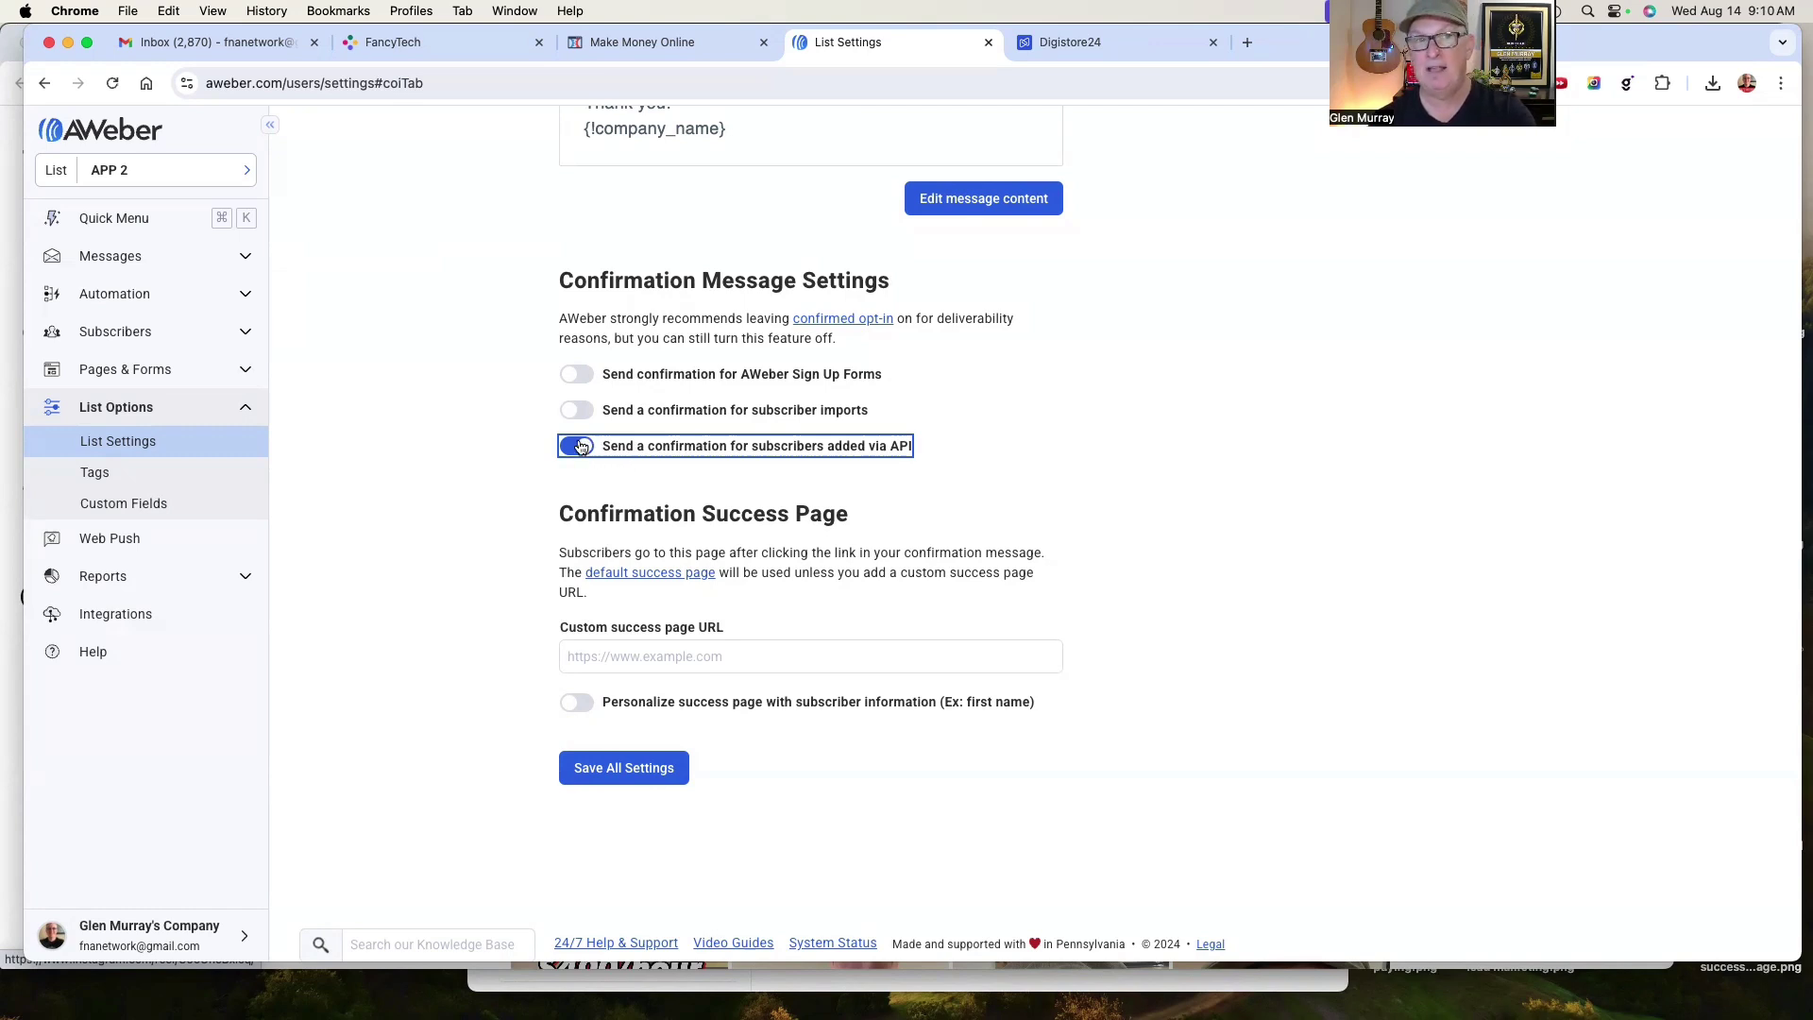
click(582, 447)
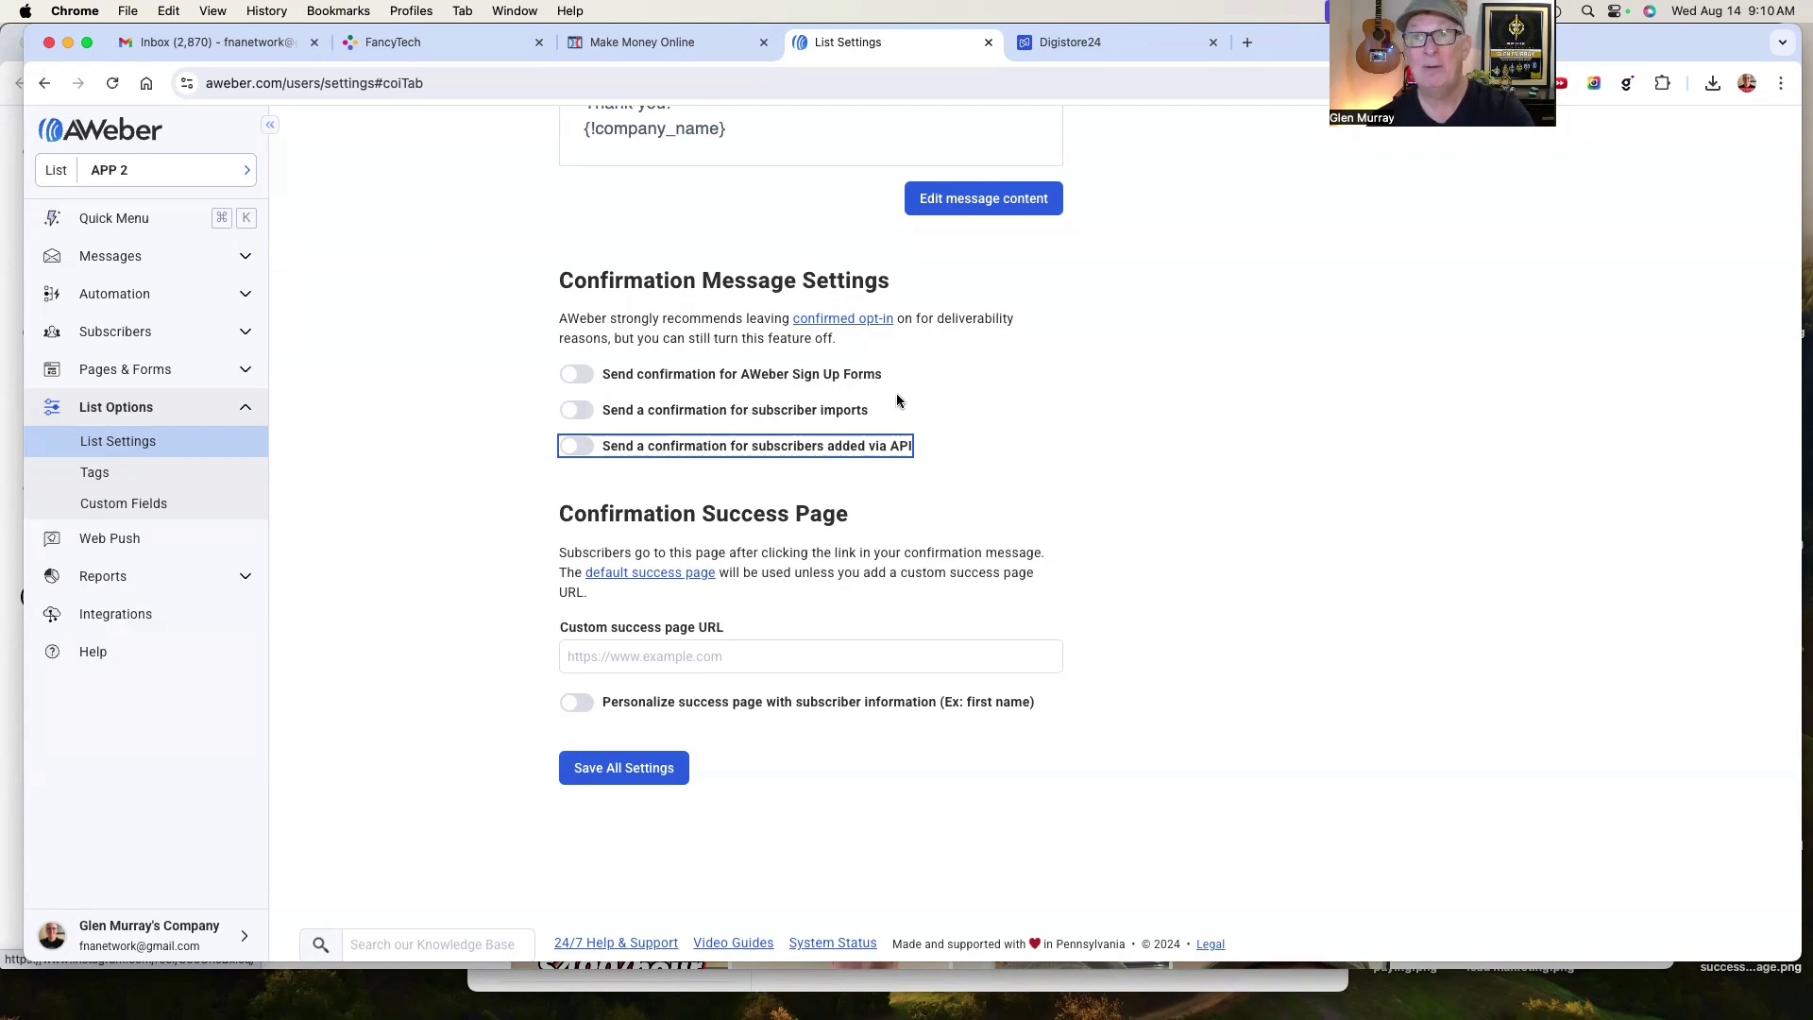
Replace the AWeber integration with the demo test HTML form, set to Integrate Existing Form
click(661, 45)
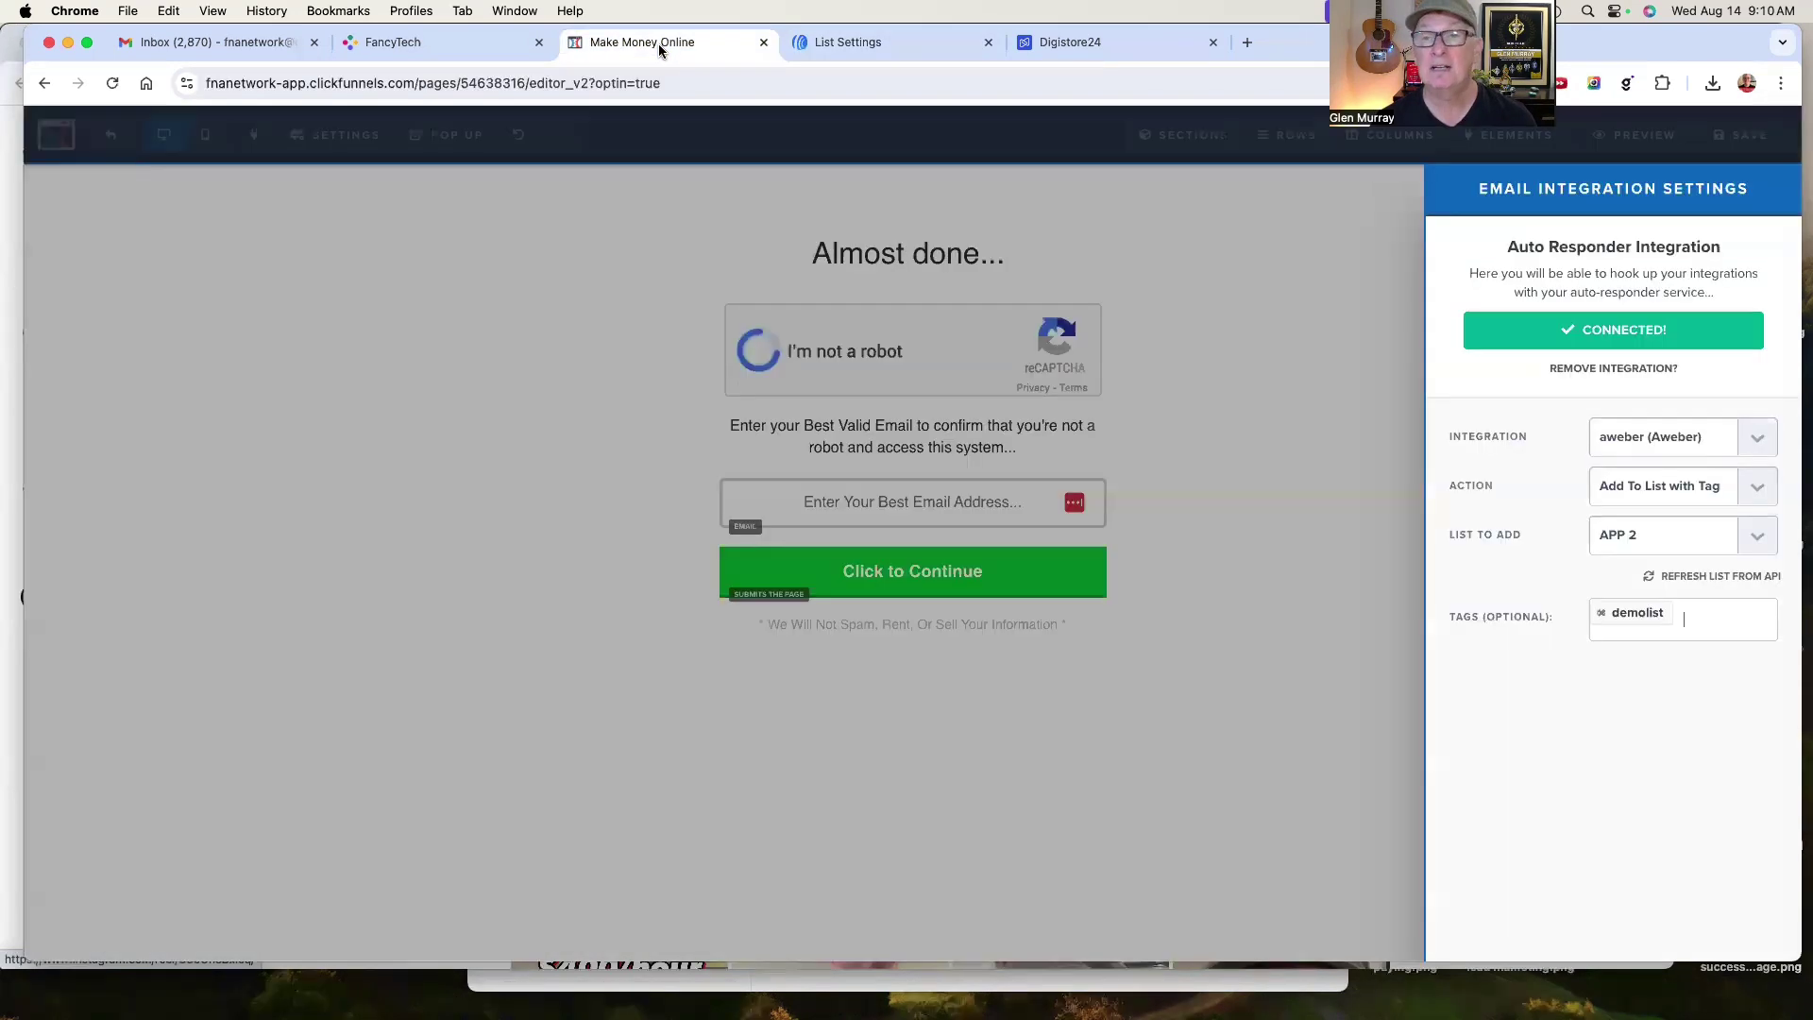
click(1606, 368)
click(1759, 422)
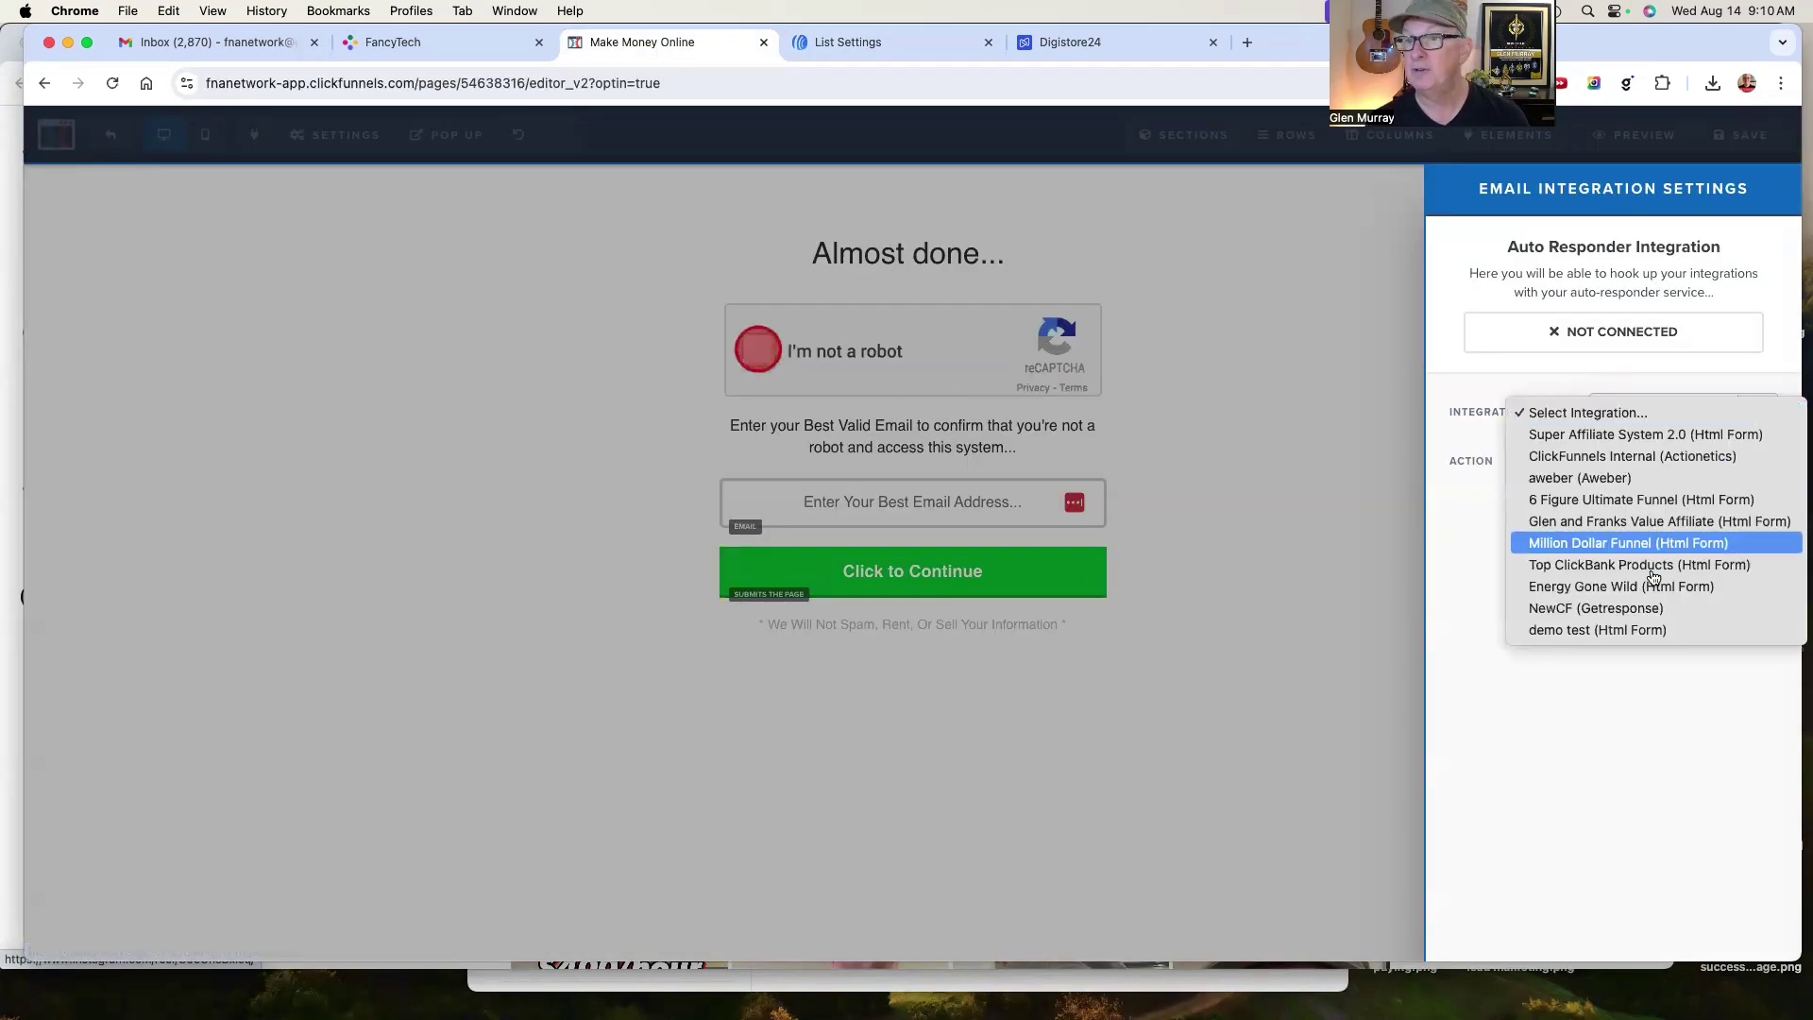
click(1605, 629)
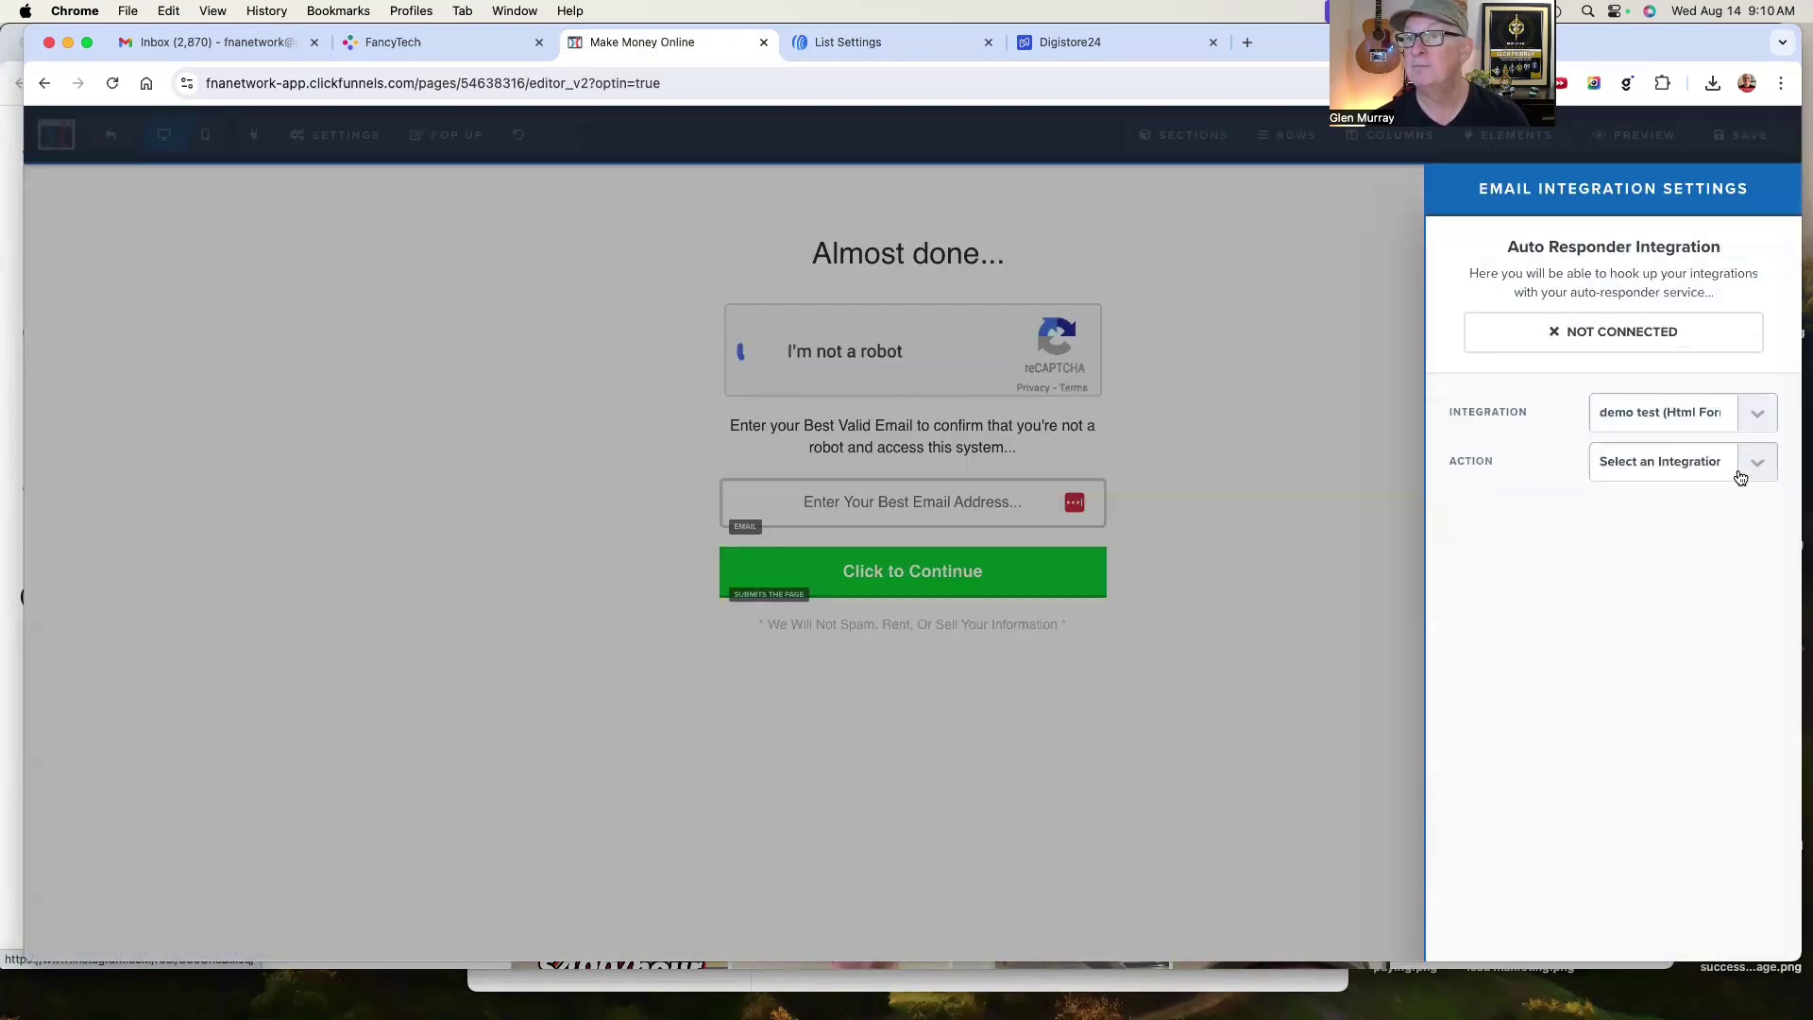
click(1751, 468)
click(1660, 486)
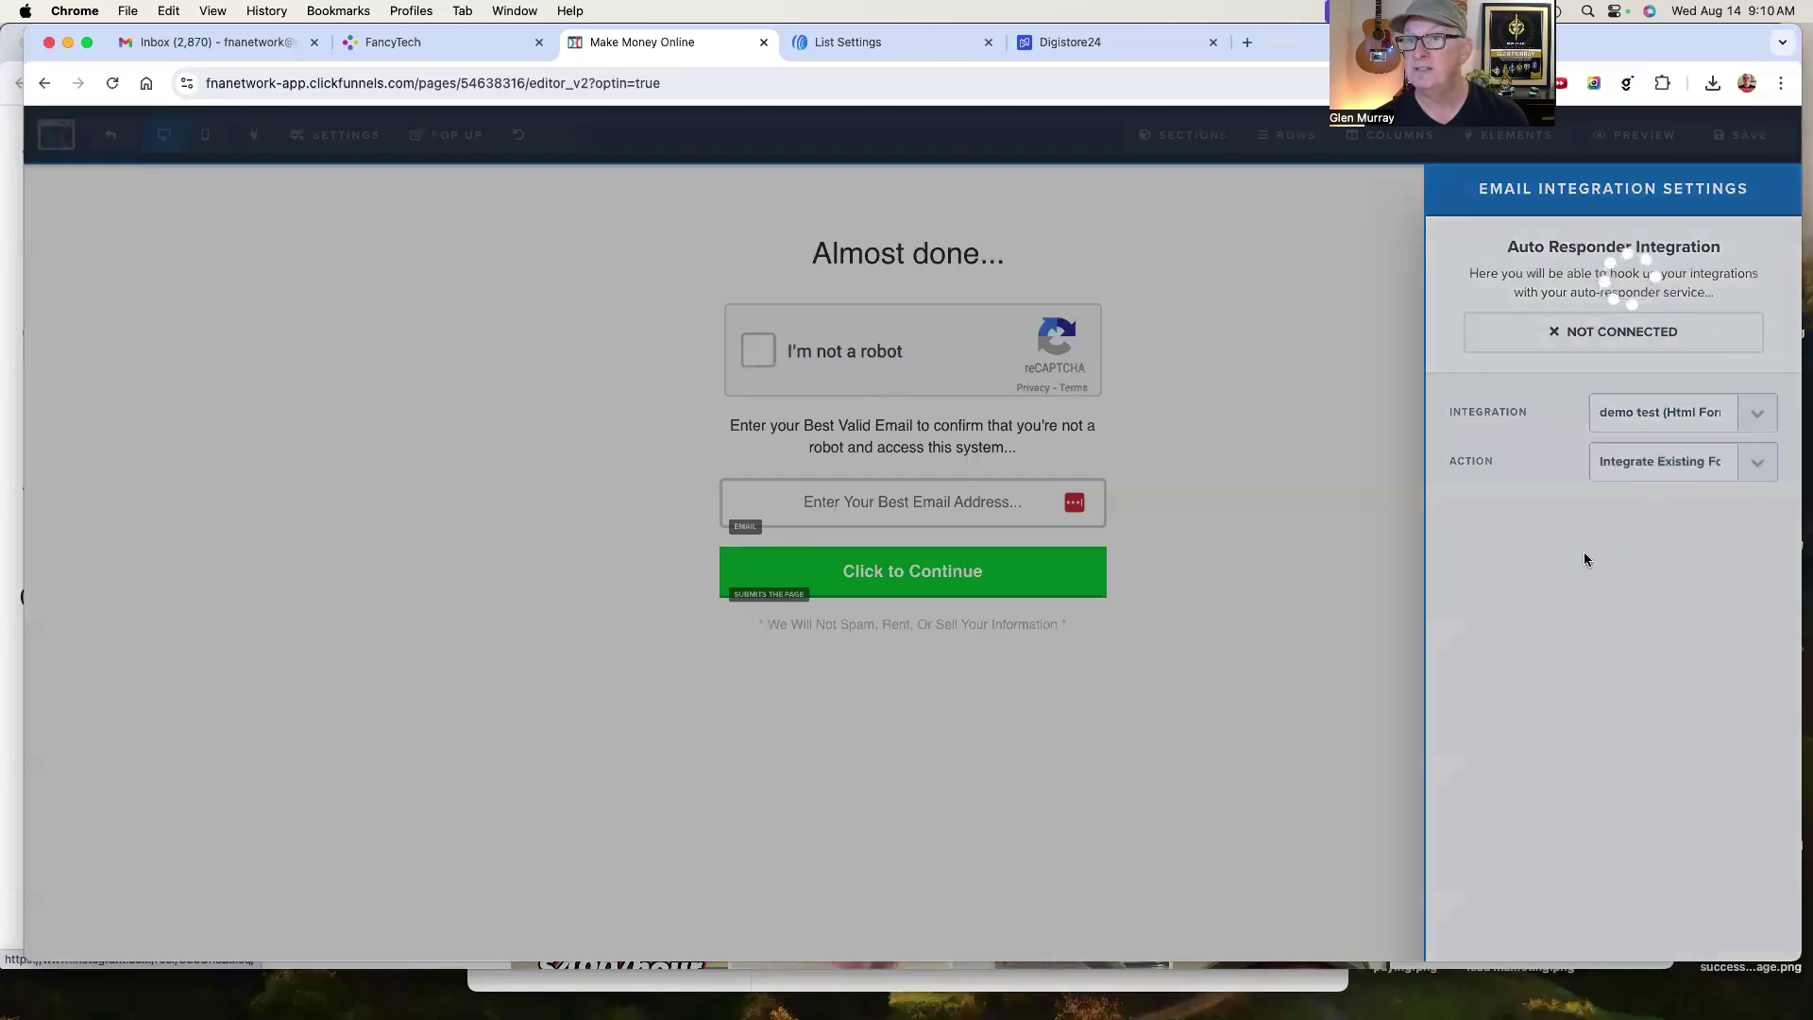
Paste and parse the AWeber form code, map the email field to email, and save the page
click(1526, 567)
key(super+v)
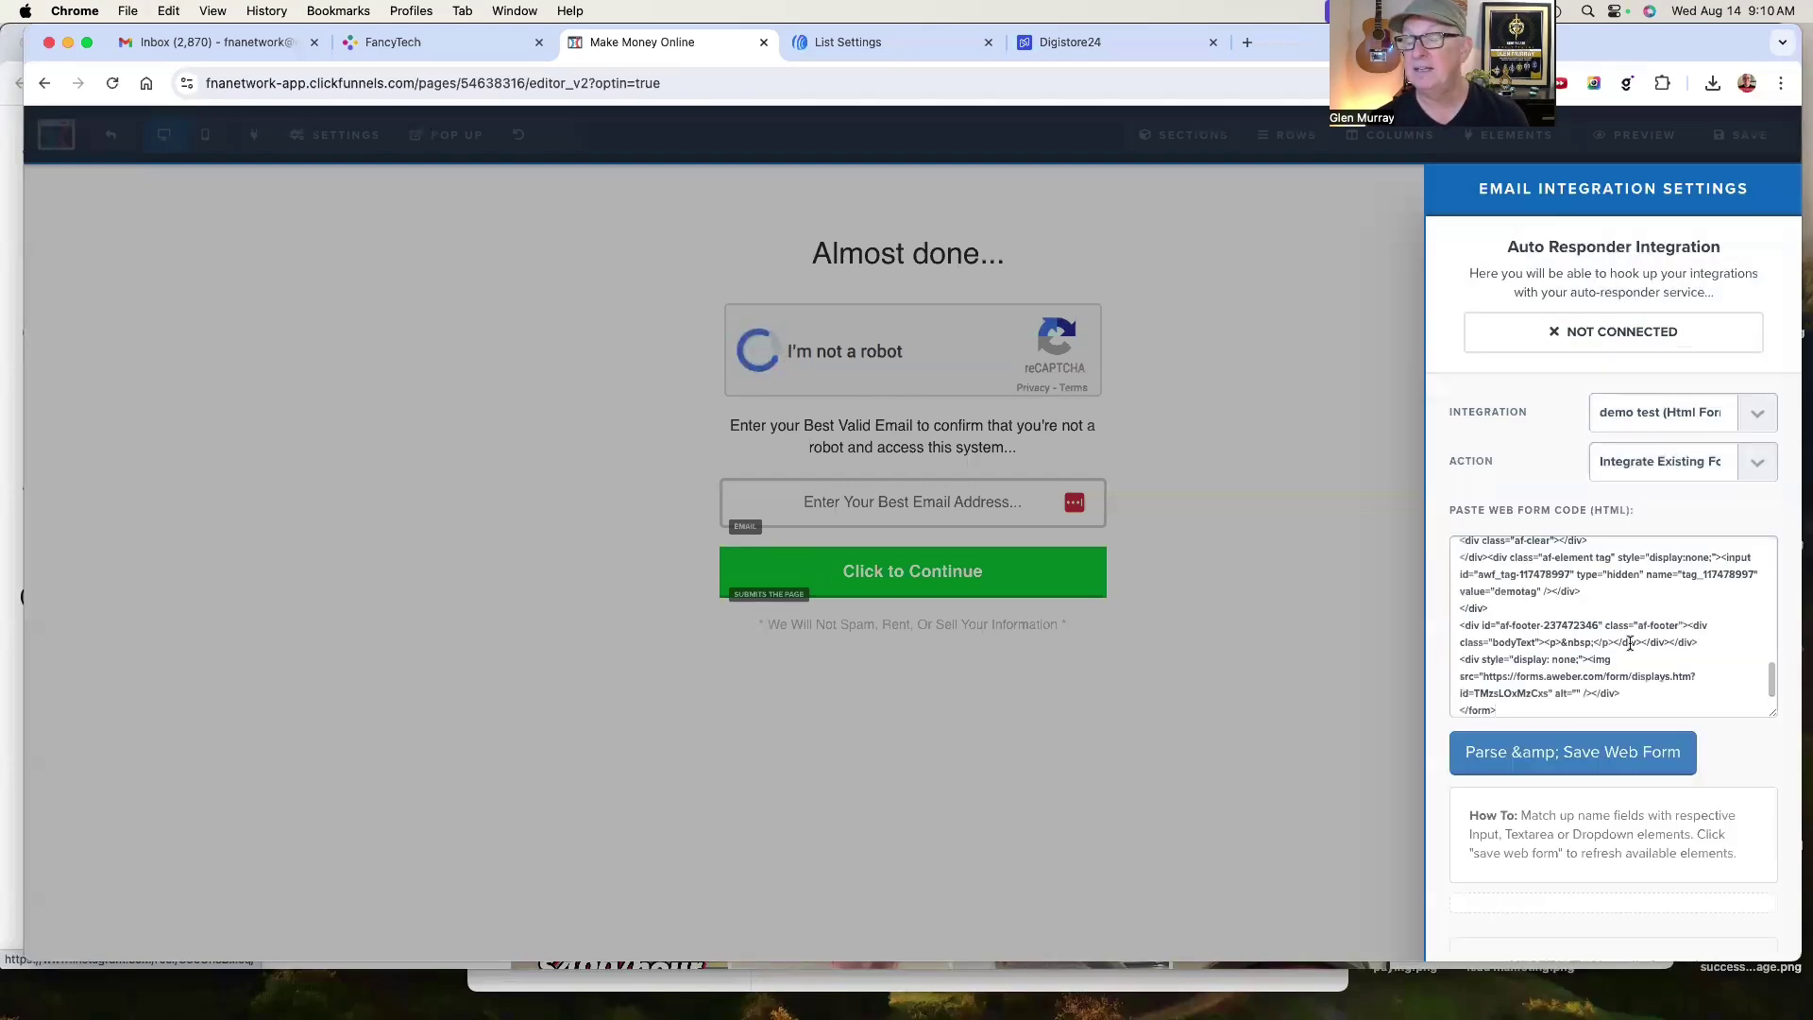
click(1608, 761)
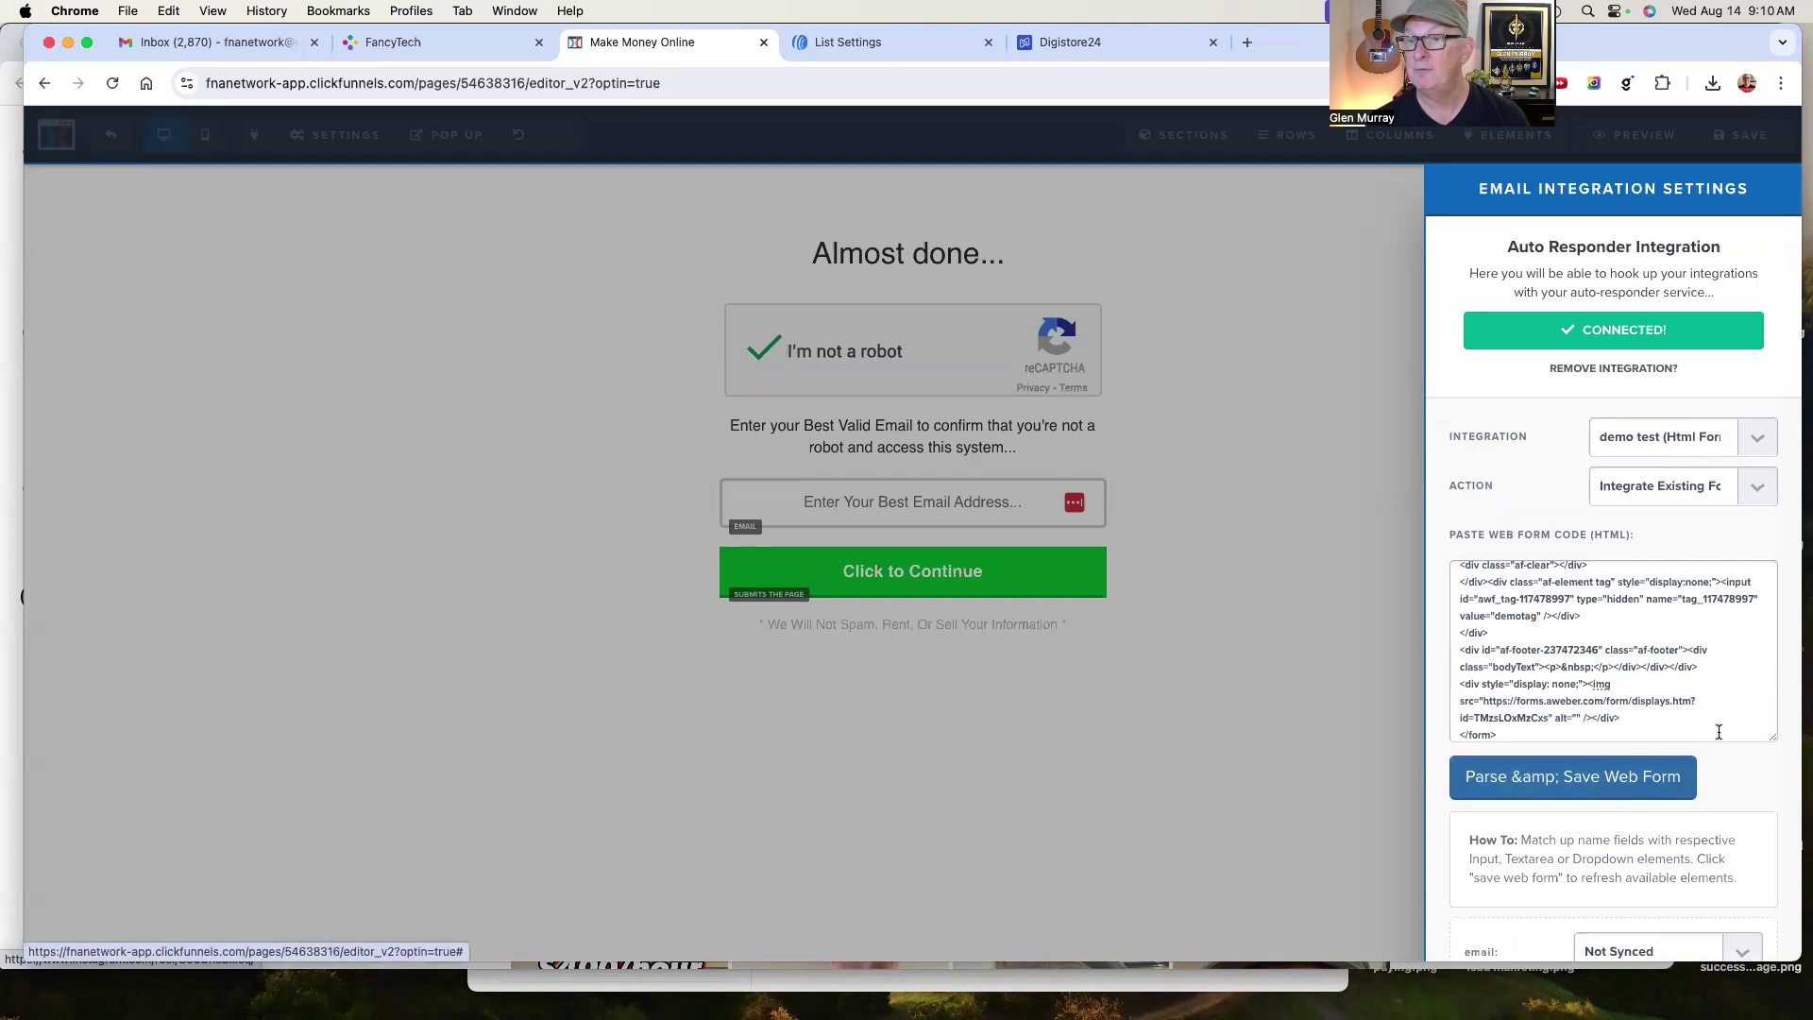
scroll(1738, 924, down, 2)
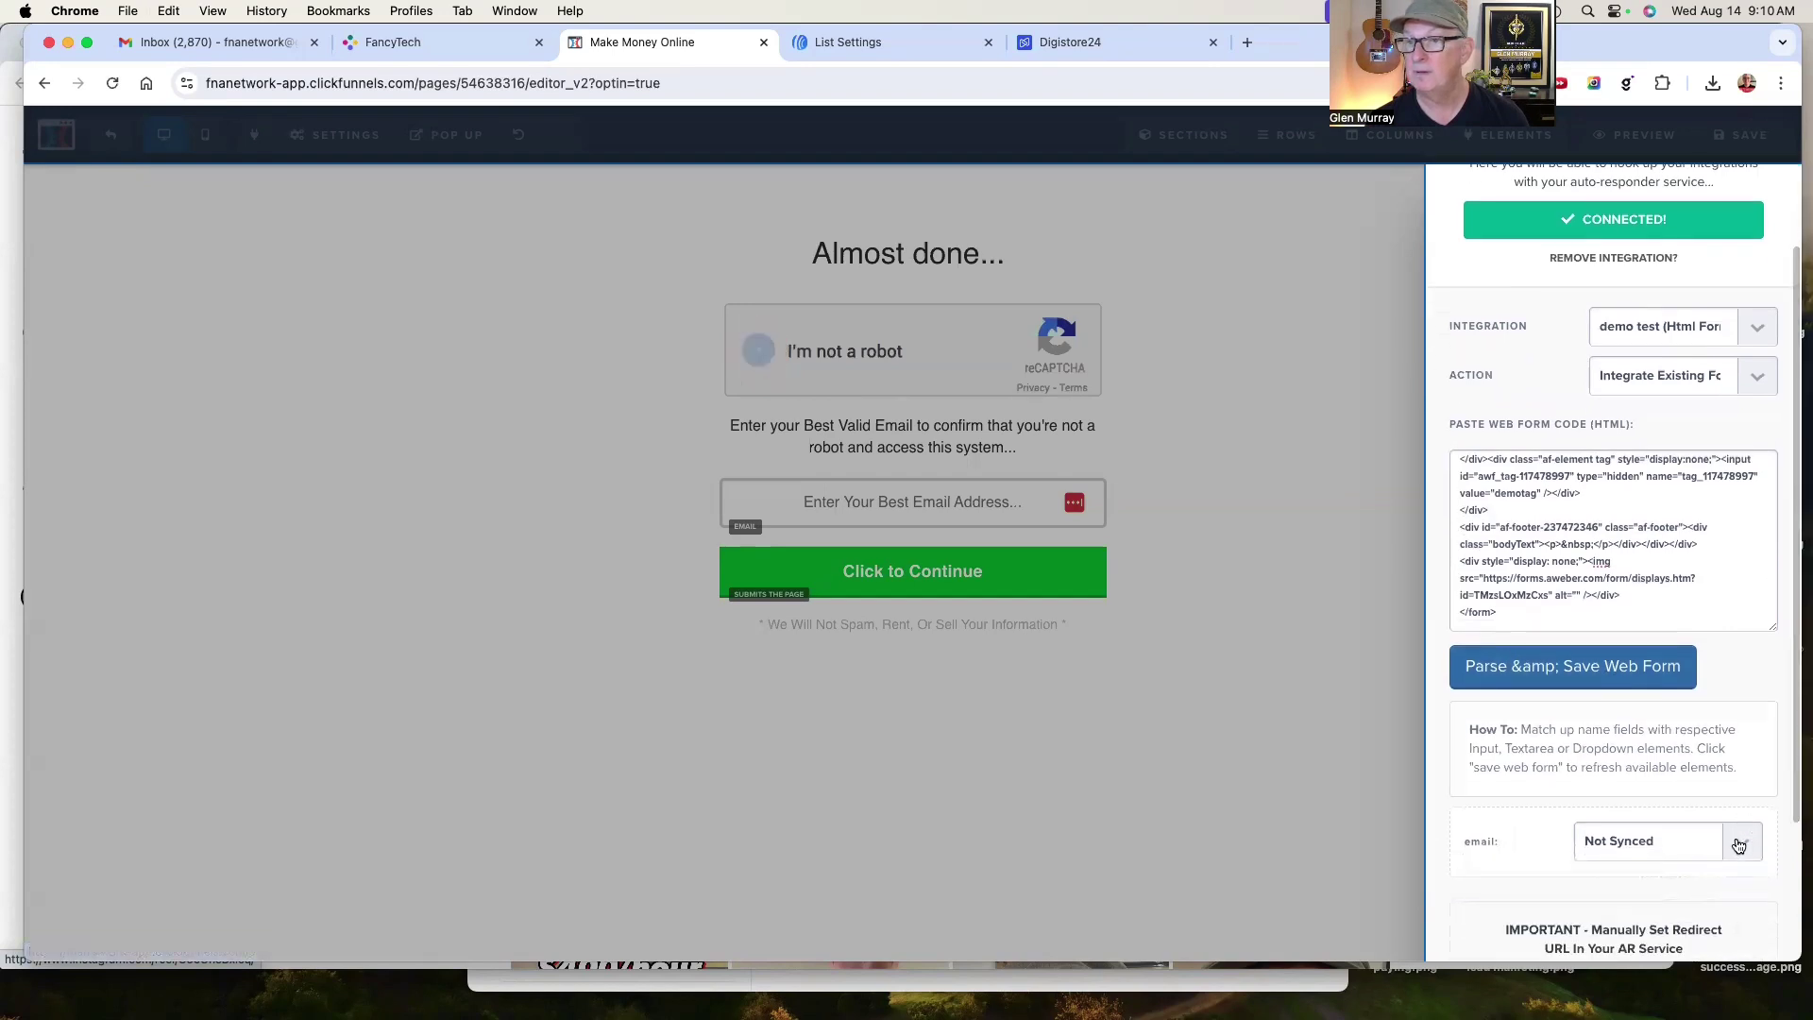
click(1743, 841)
click(1606, 865)
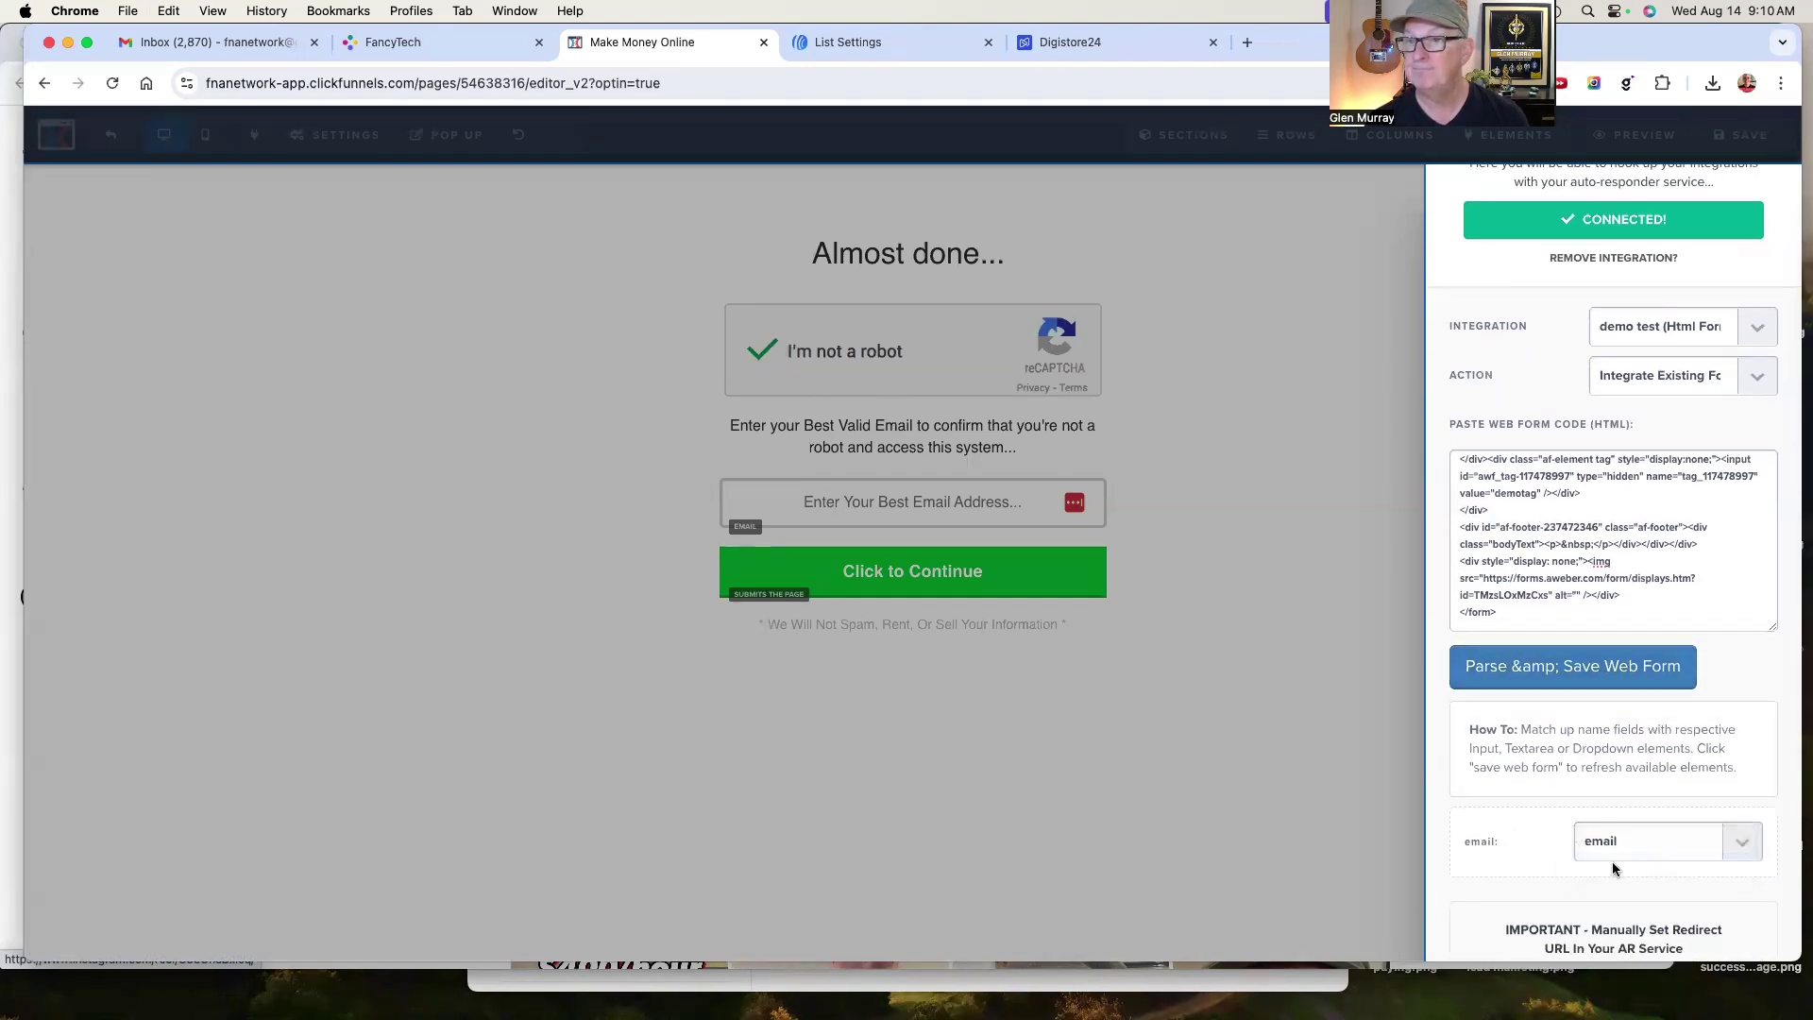
click(1766, 172)
click(1747, 135)
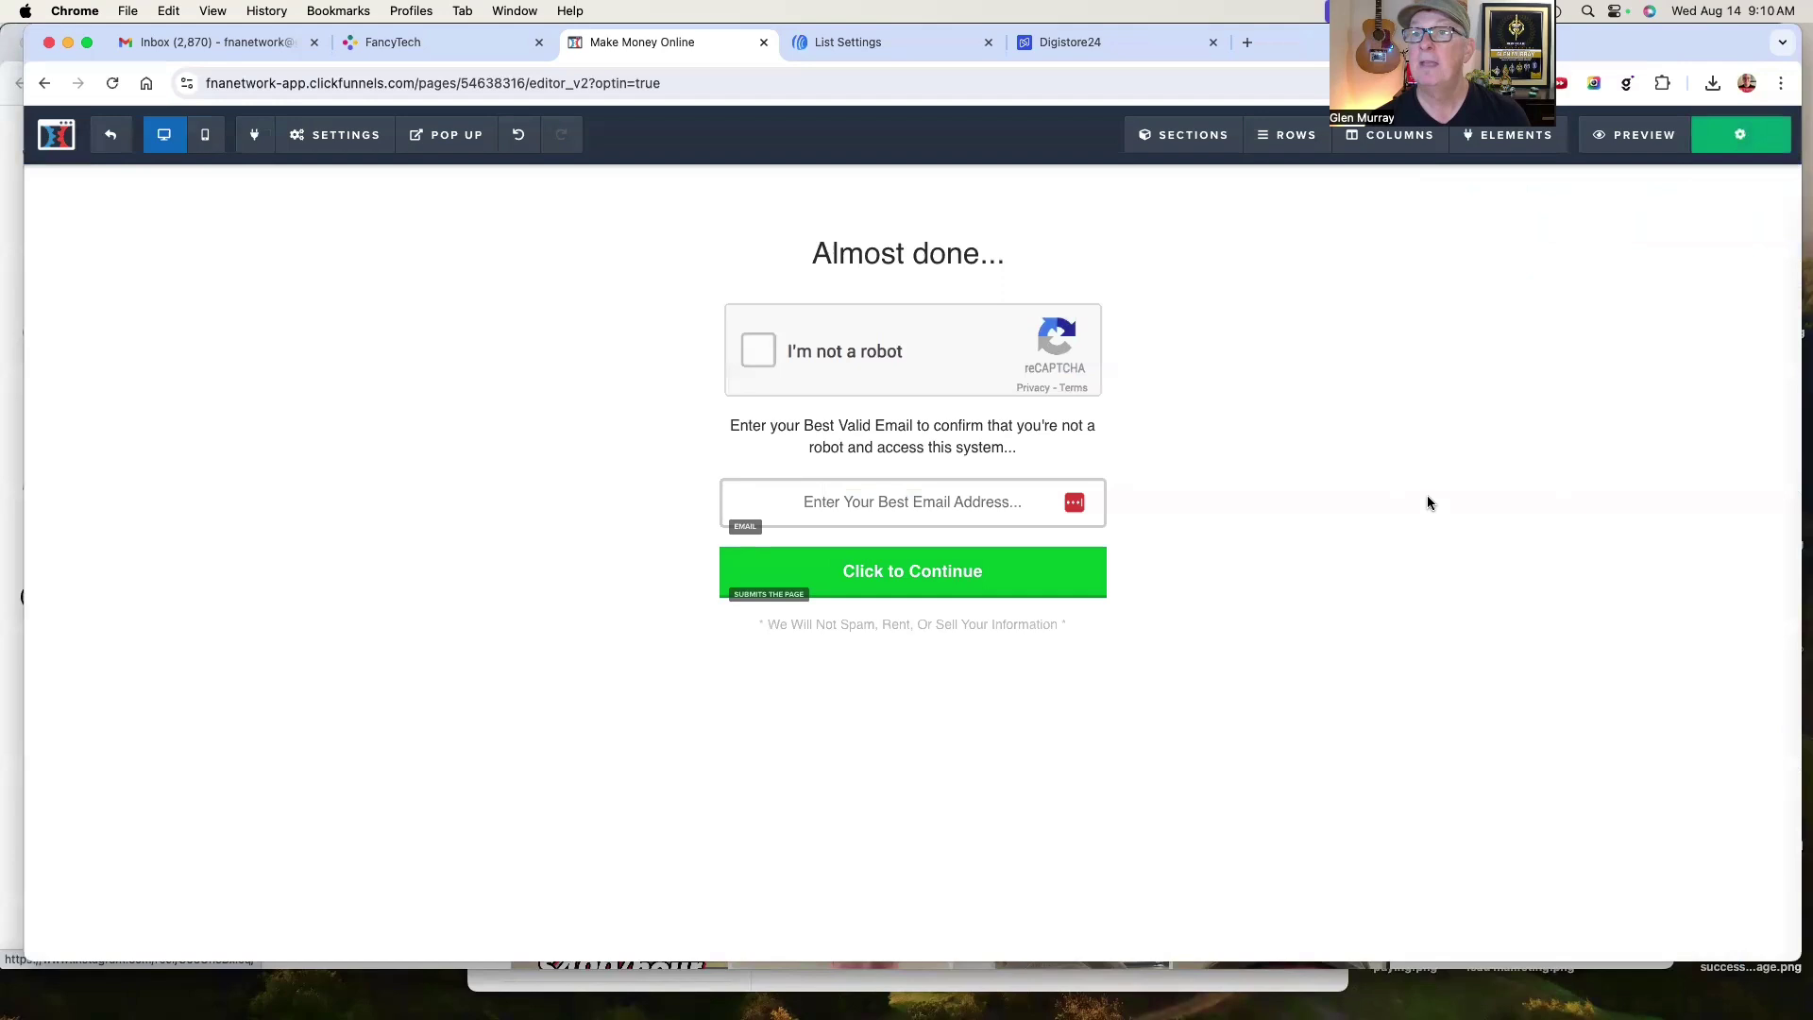
Check the opt-in page's email integration, then return to AWeber's List Settings
click(340, 135)
click(397, 174)
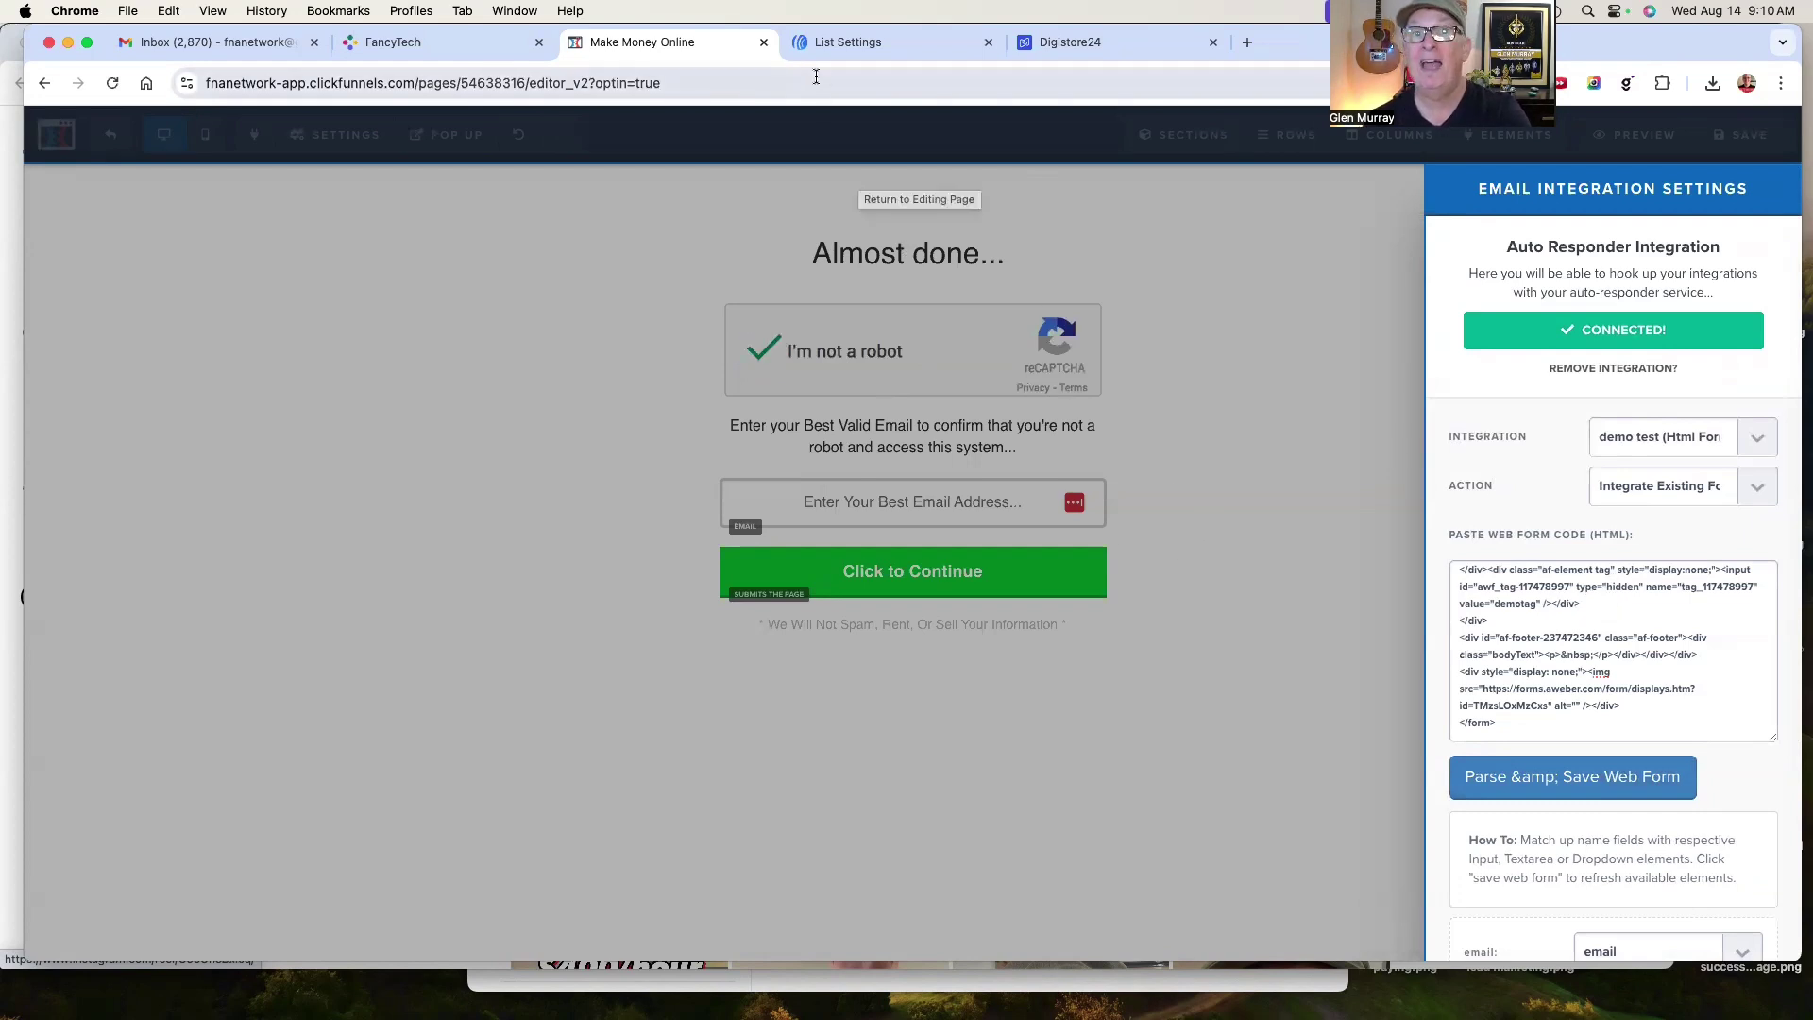
click(907, 42)
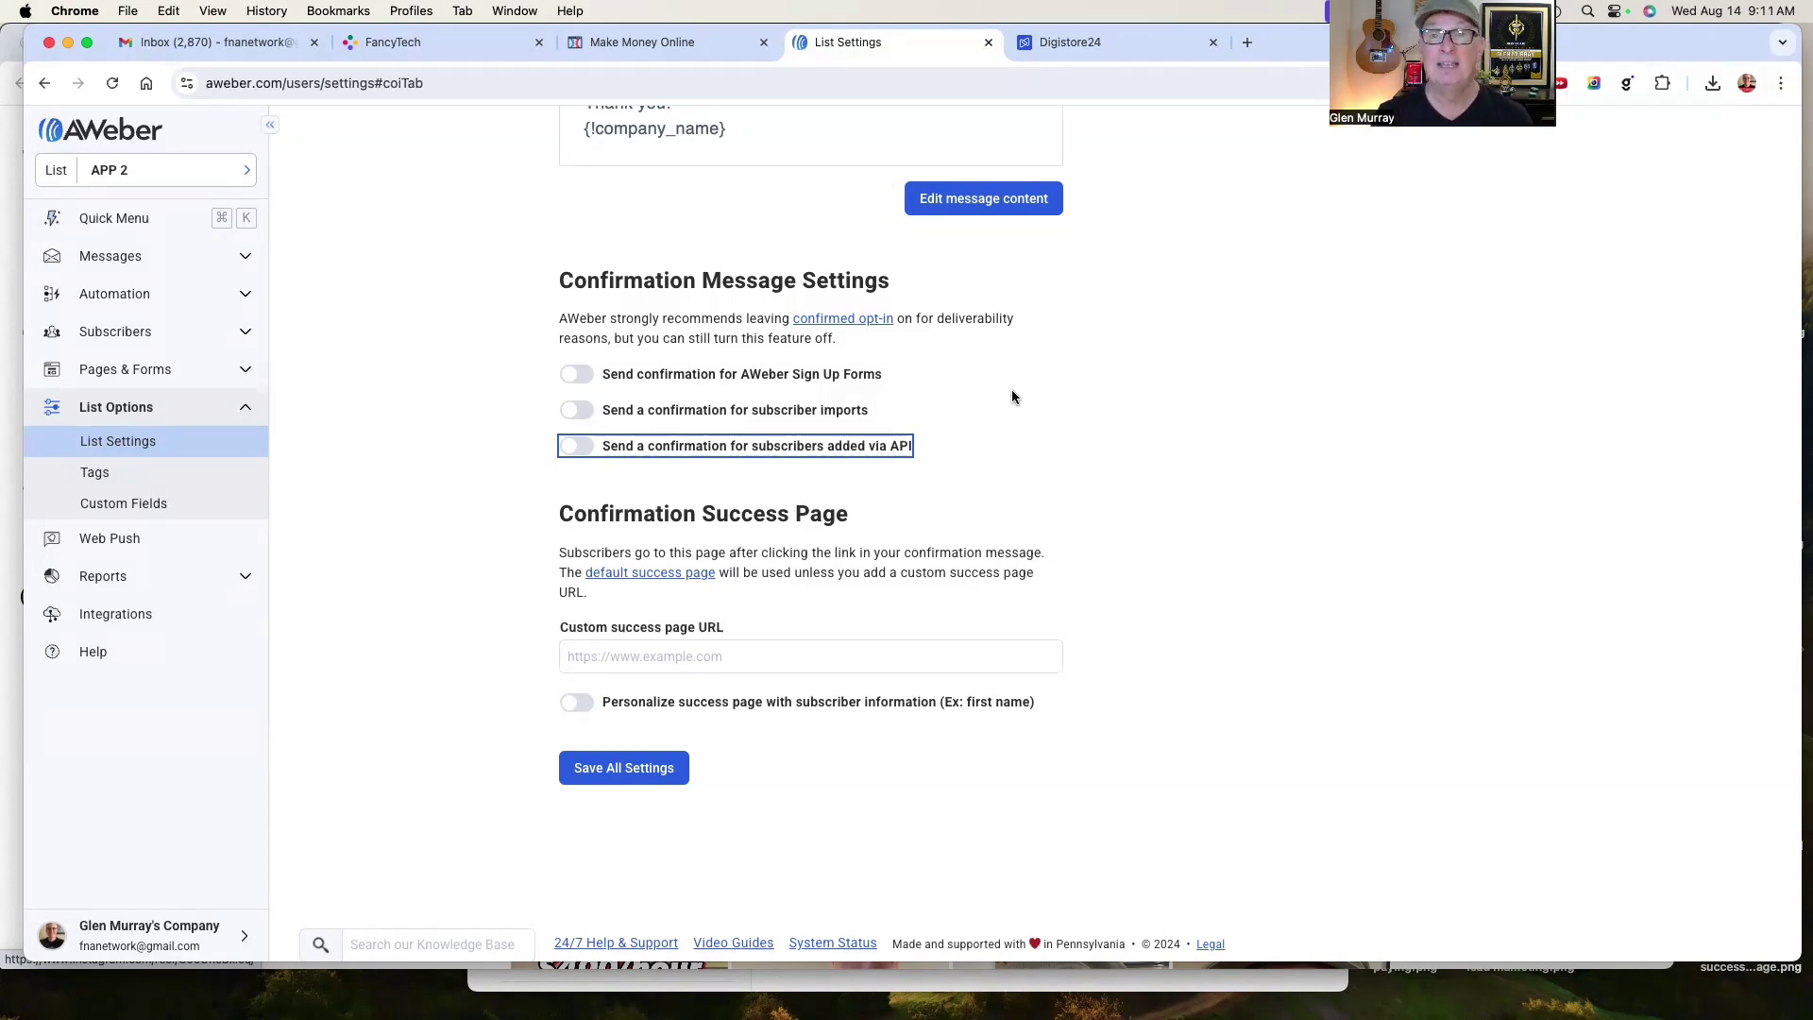
Save the opt-in page again, preview it, and tick the reCAPTCHA check
click(643, 43)
click(1198, 327)
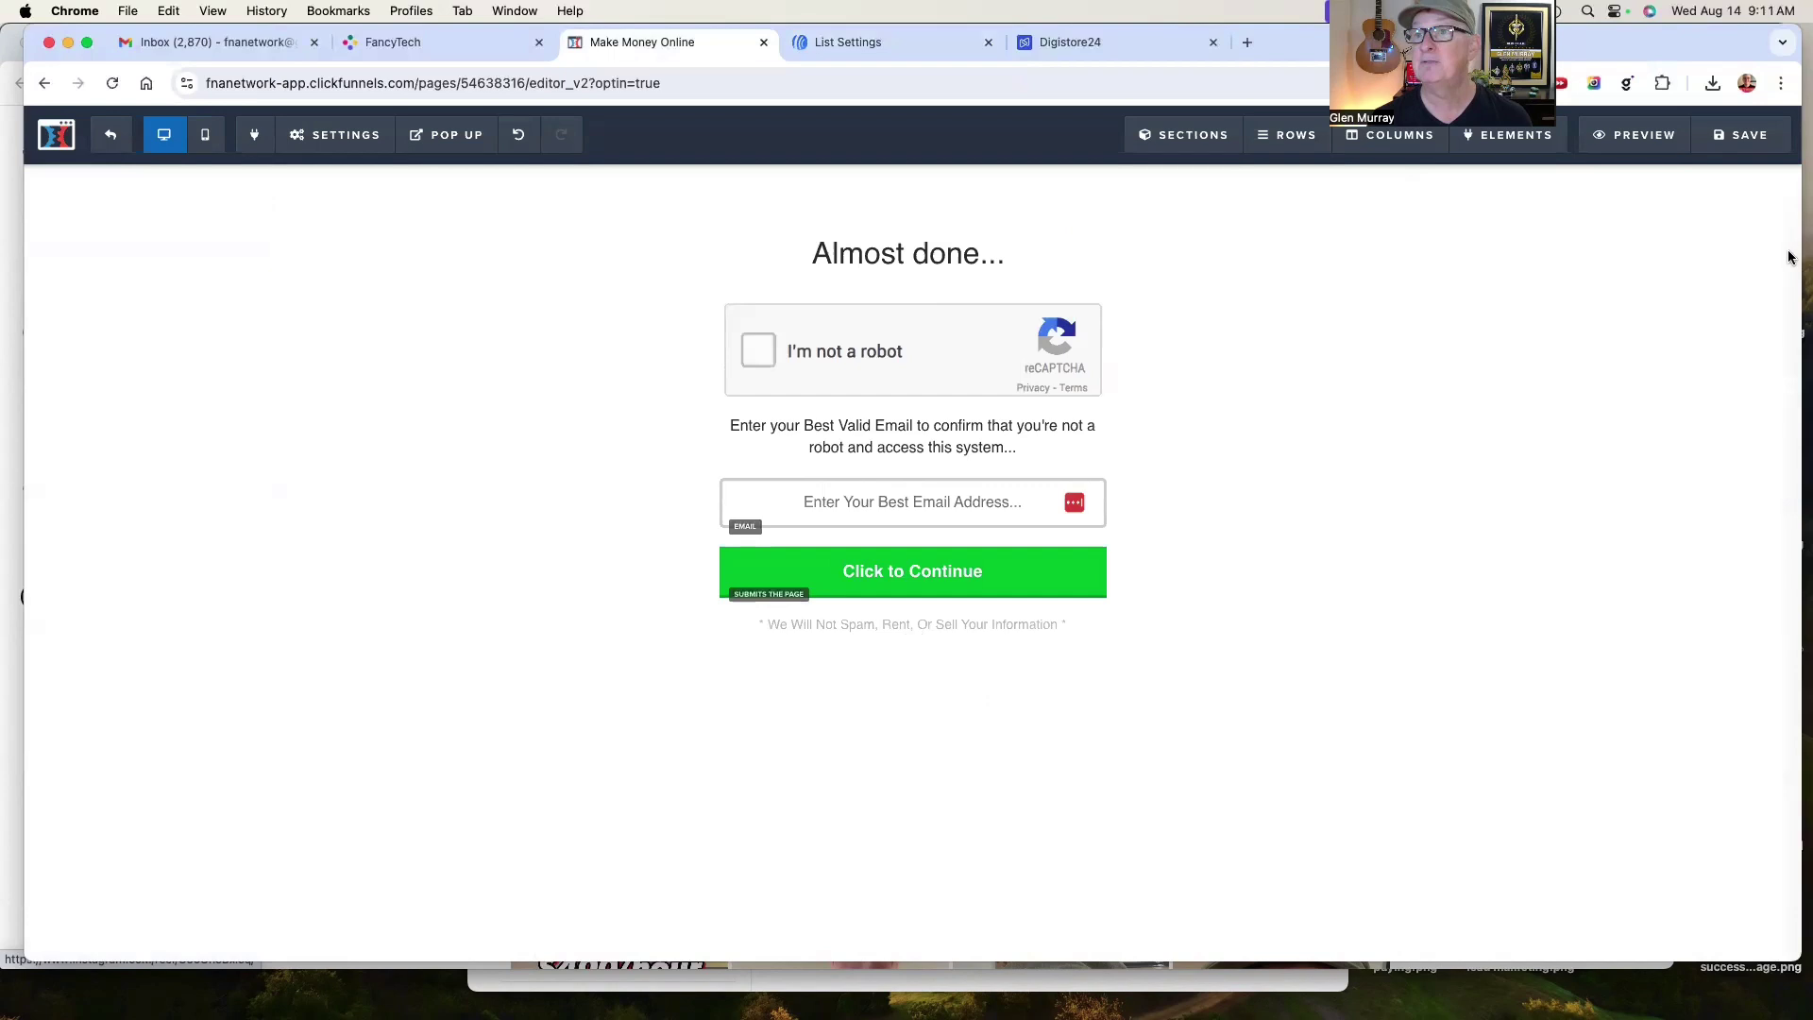
click(1748, 138)
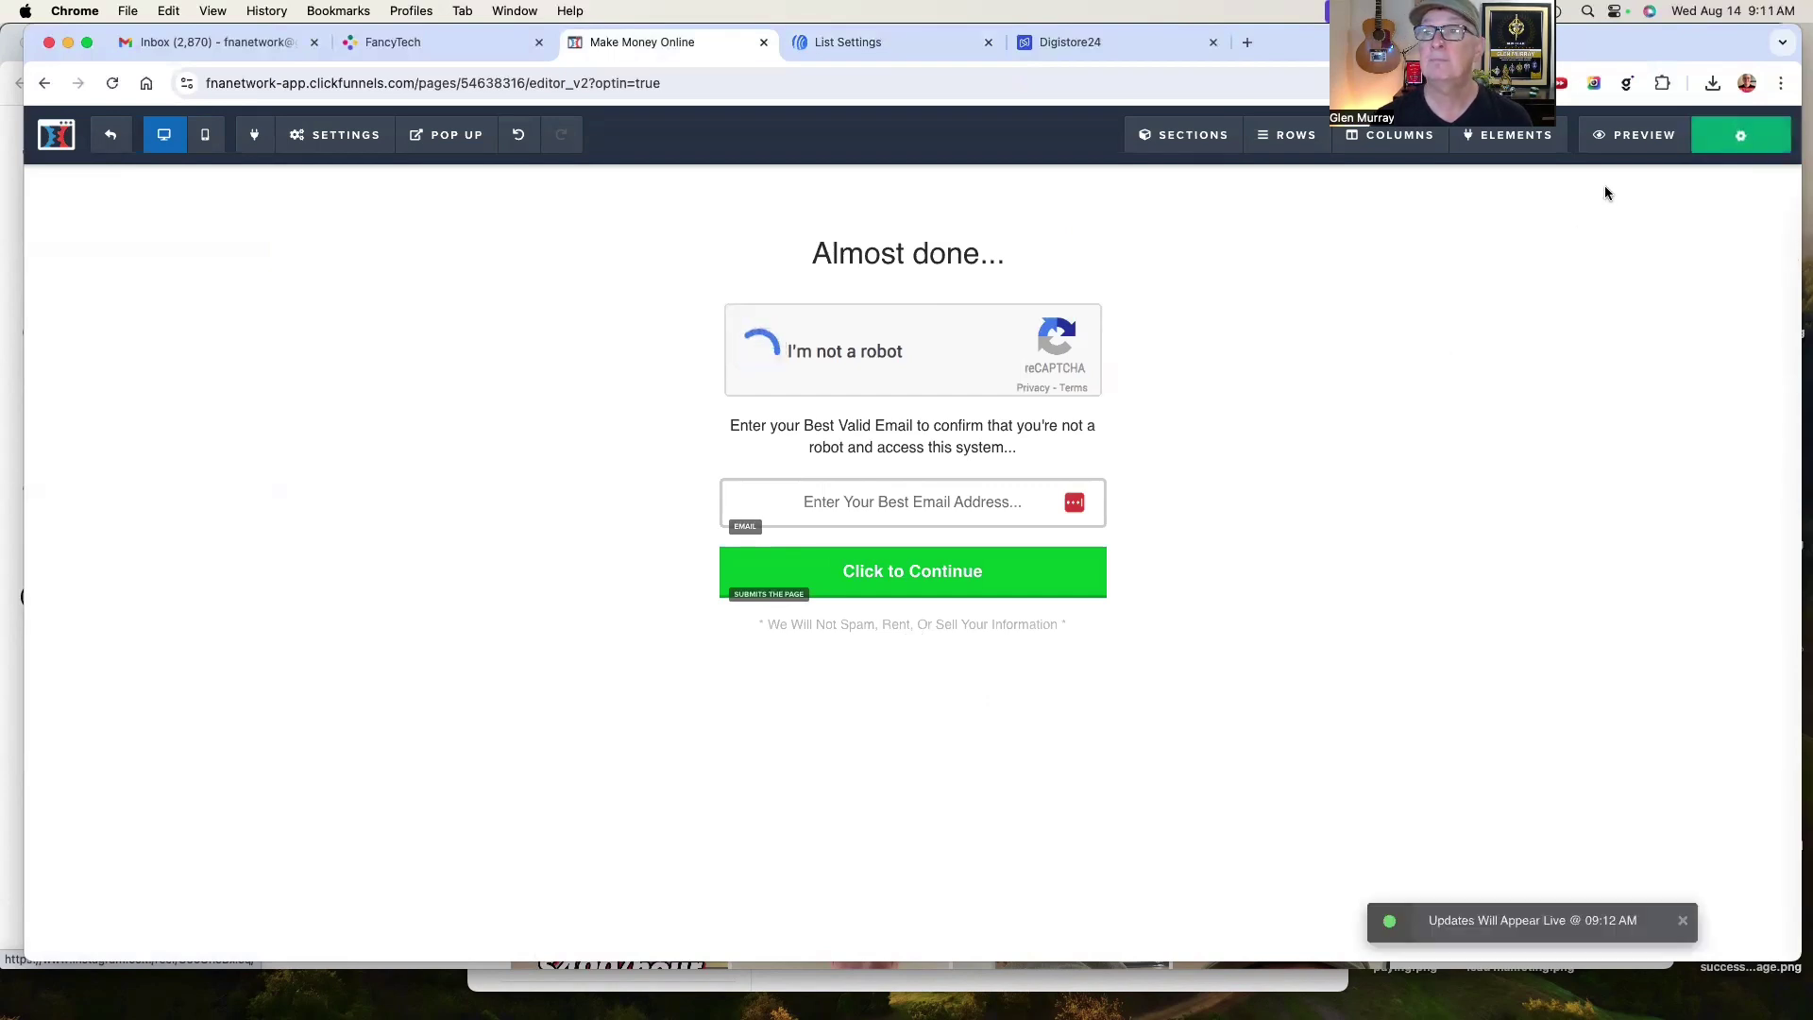
click(1634, 132)
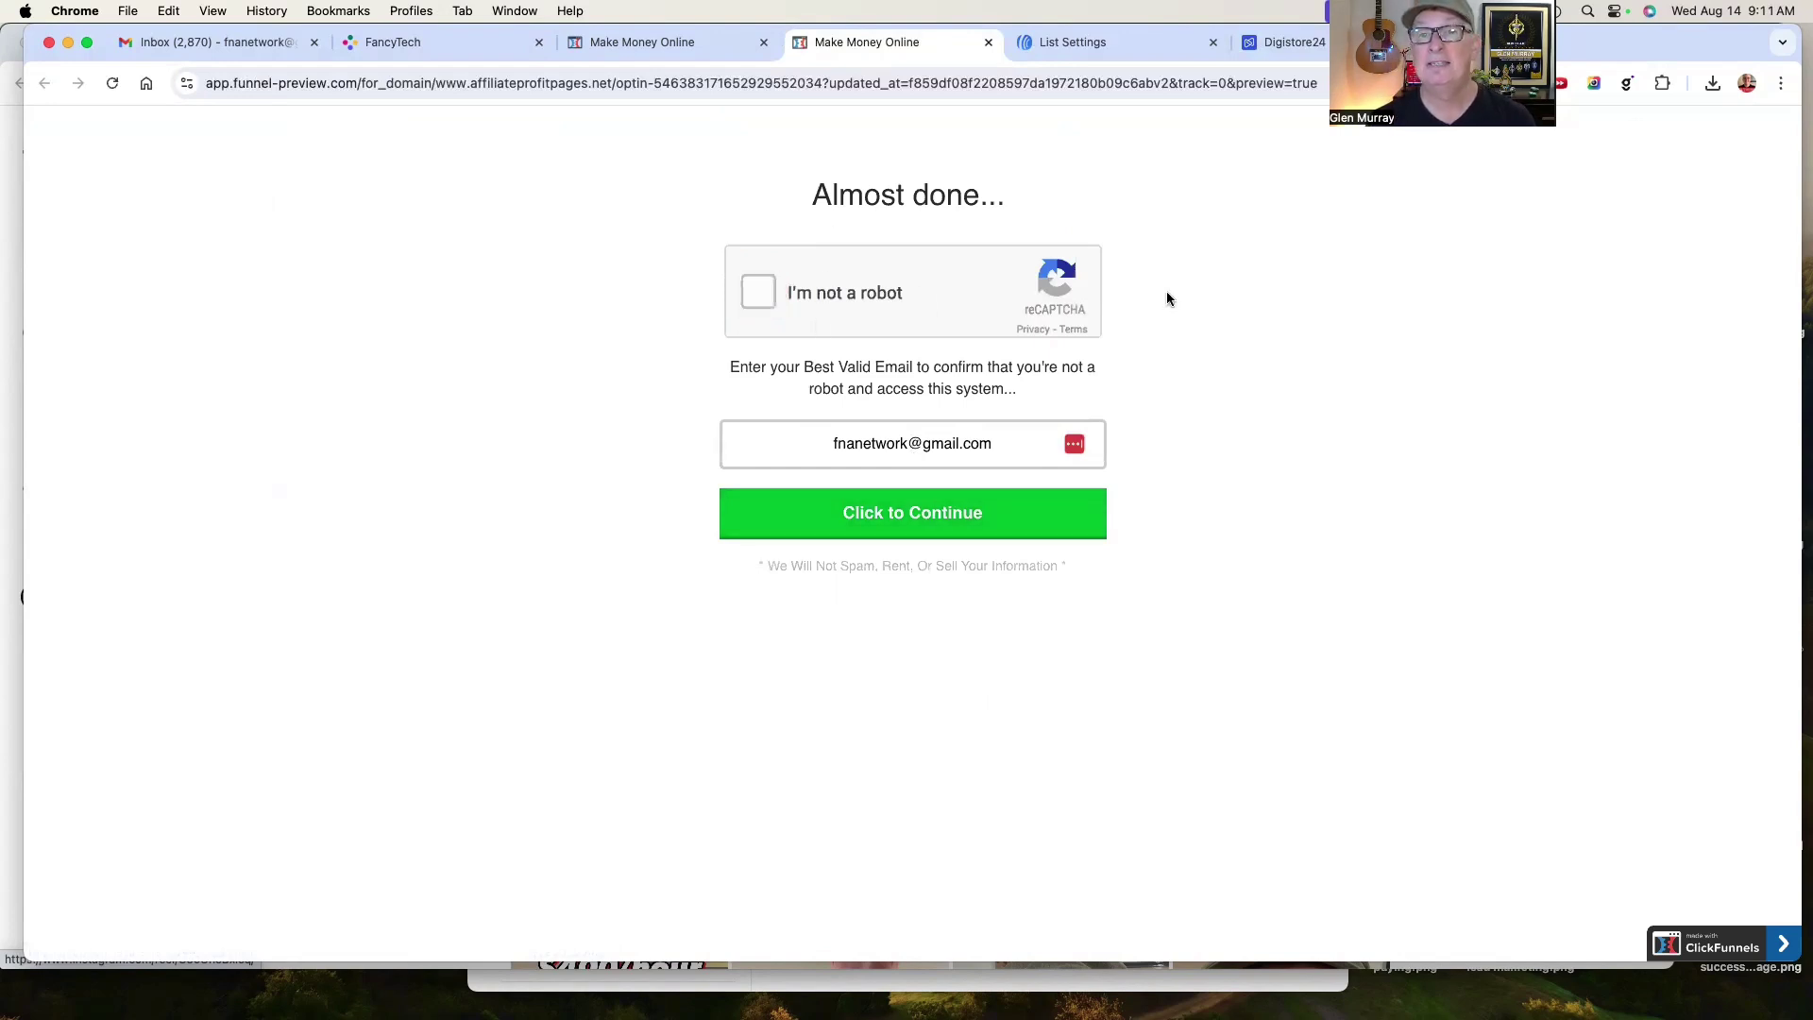
click(797, 298)
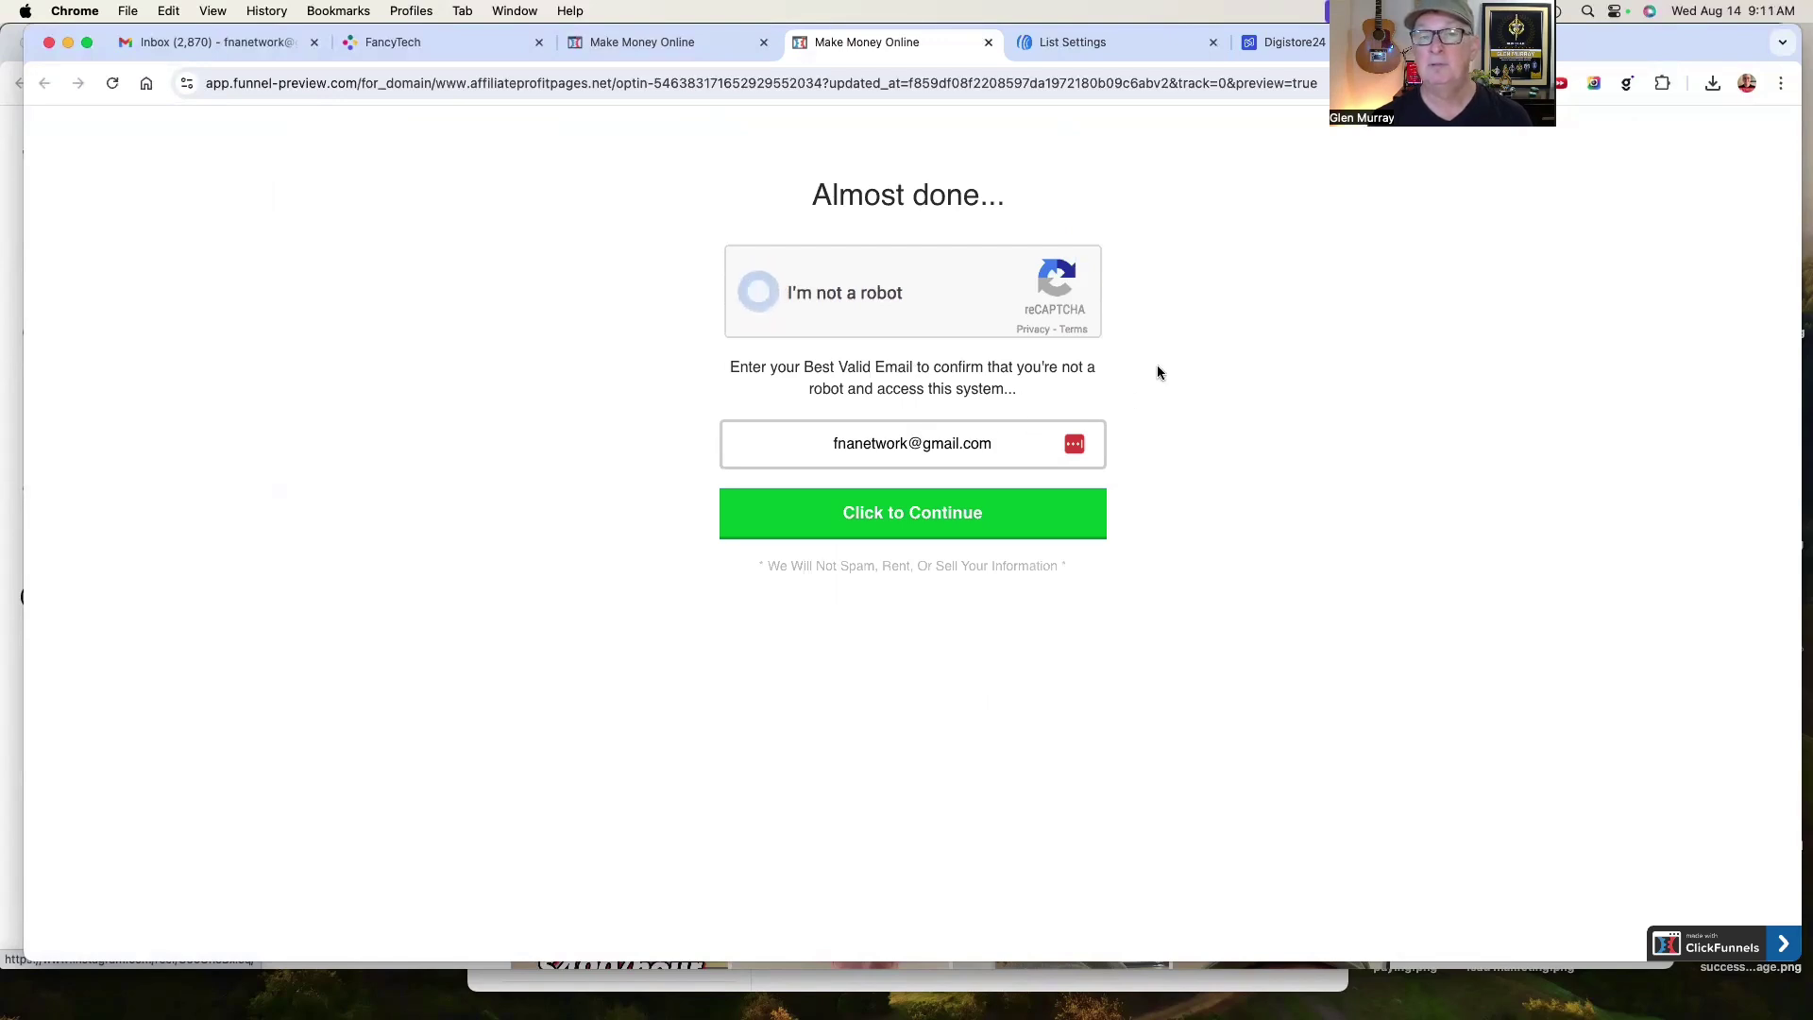
Submit the preview form with the test email and reload the redirect address without its trailing slash
click(900, 526)
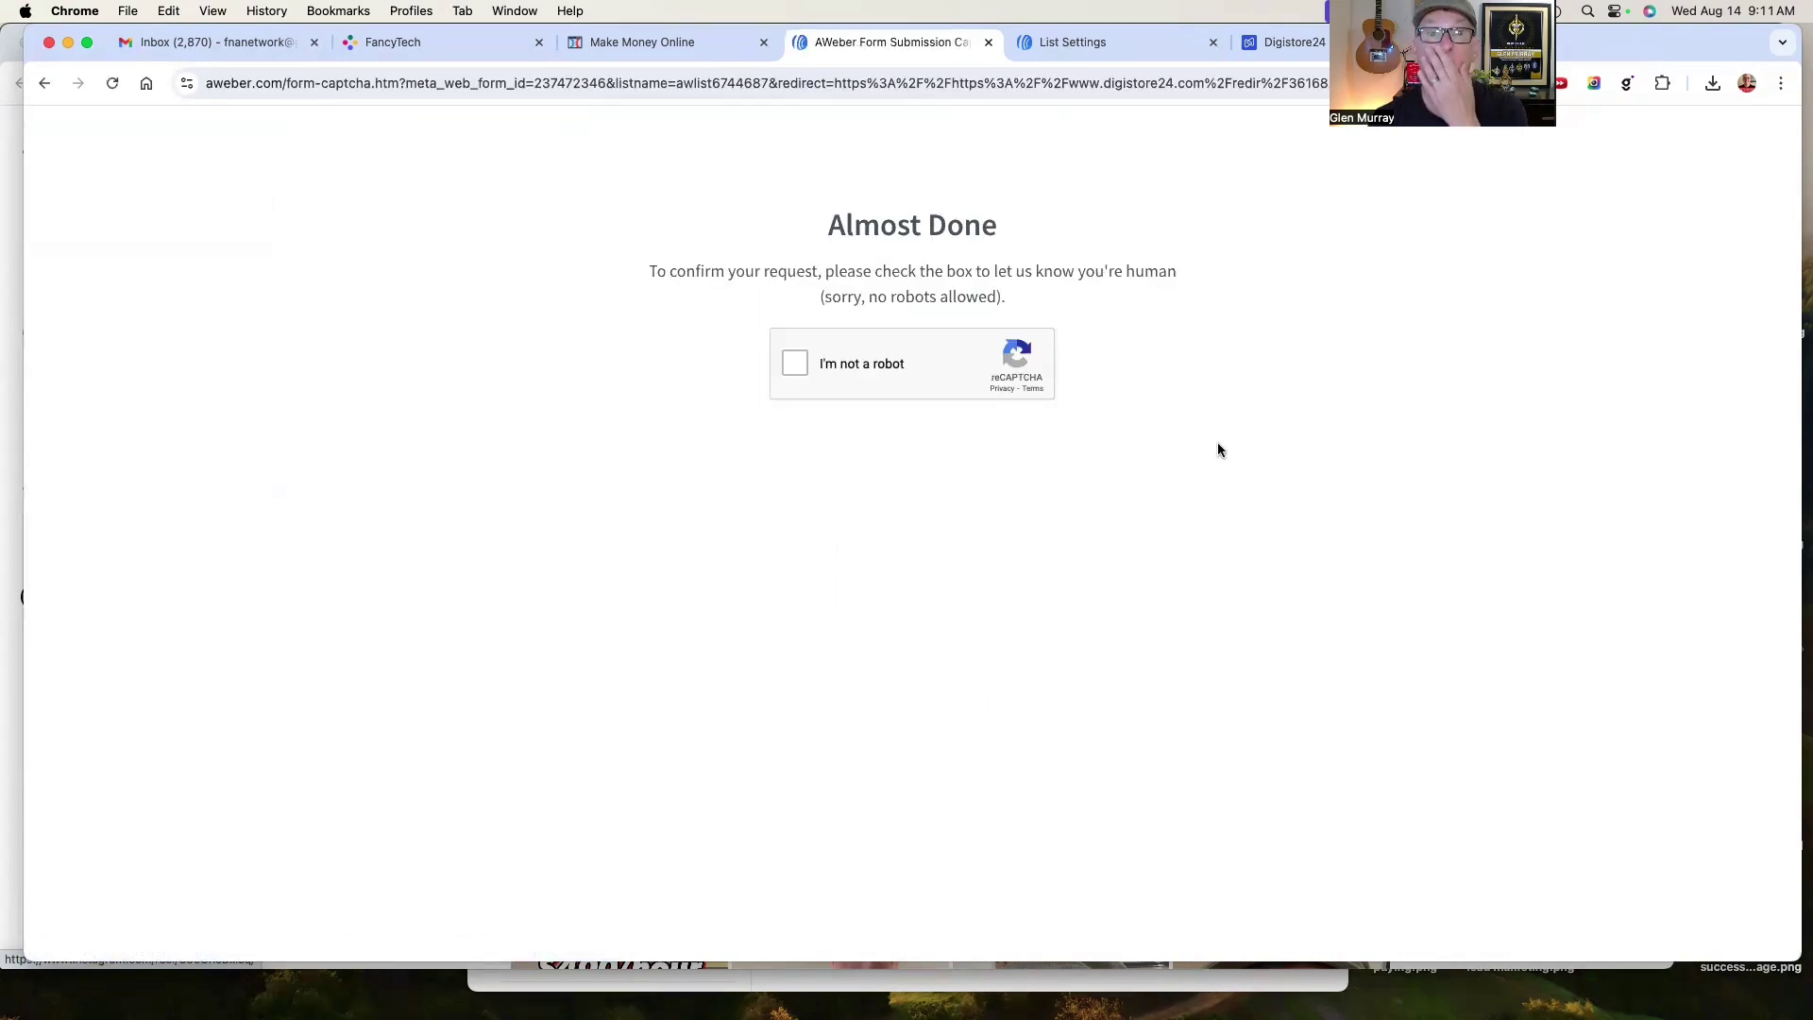
click(798, 368)
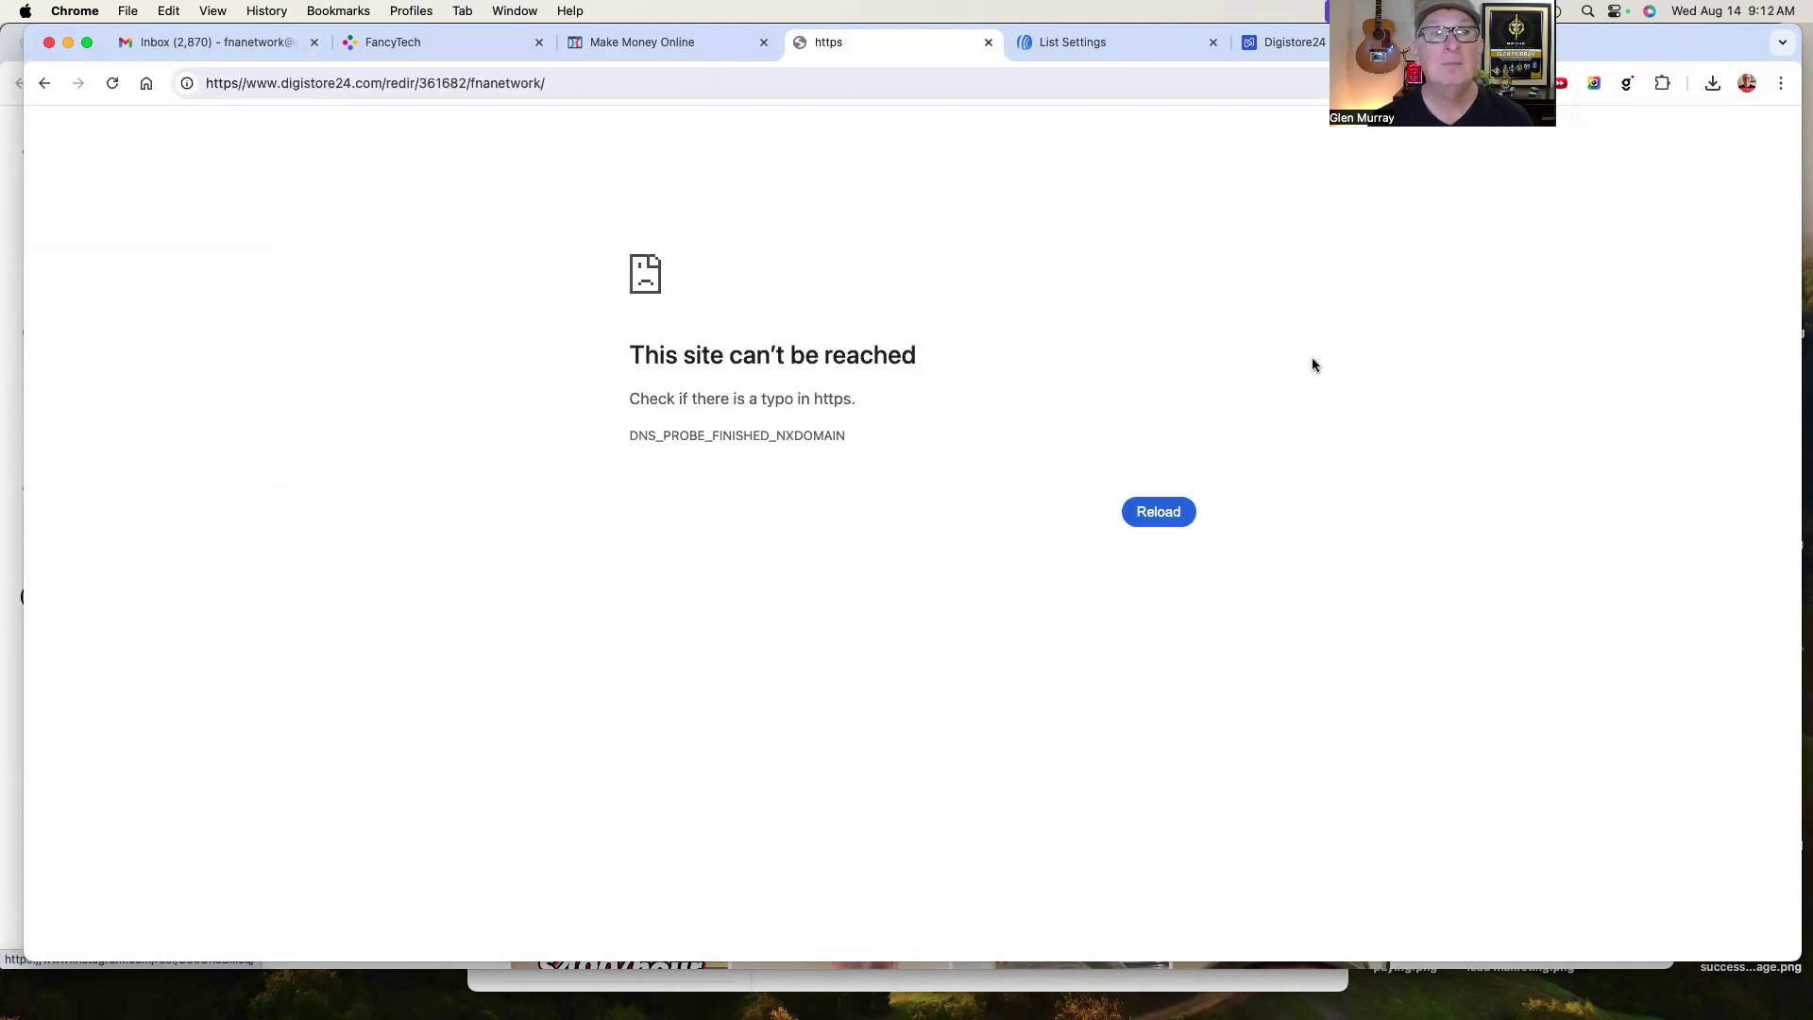
click(578, 83)
click(638, 83)
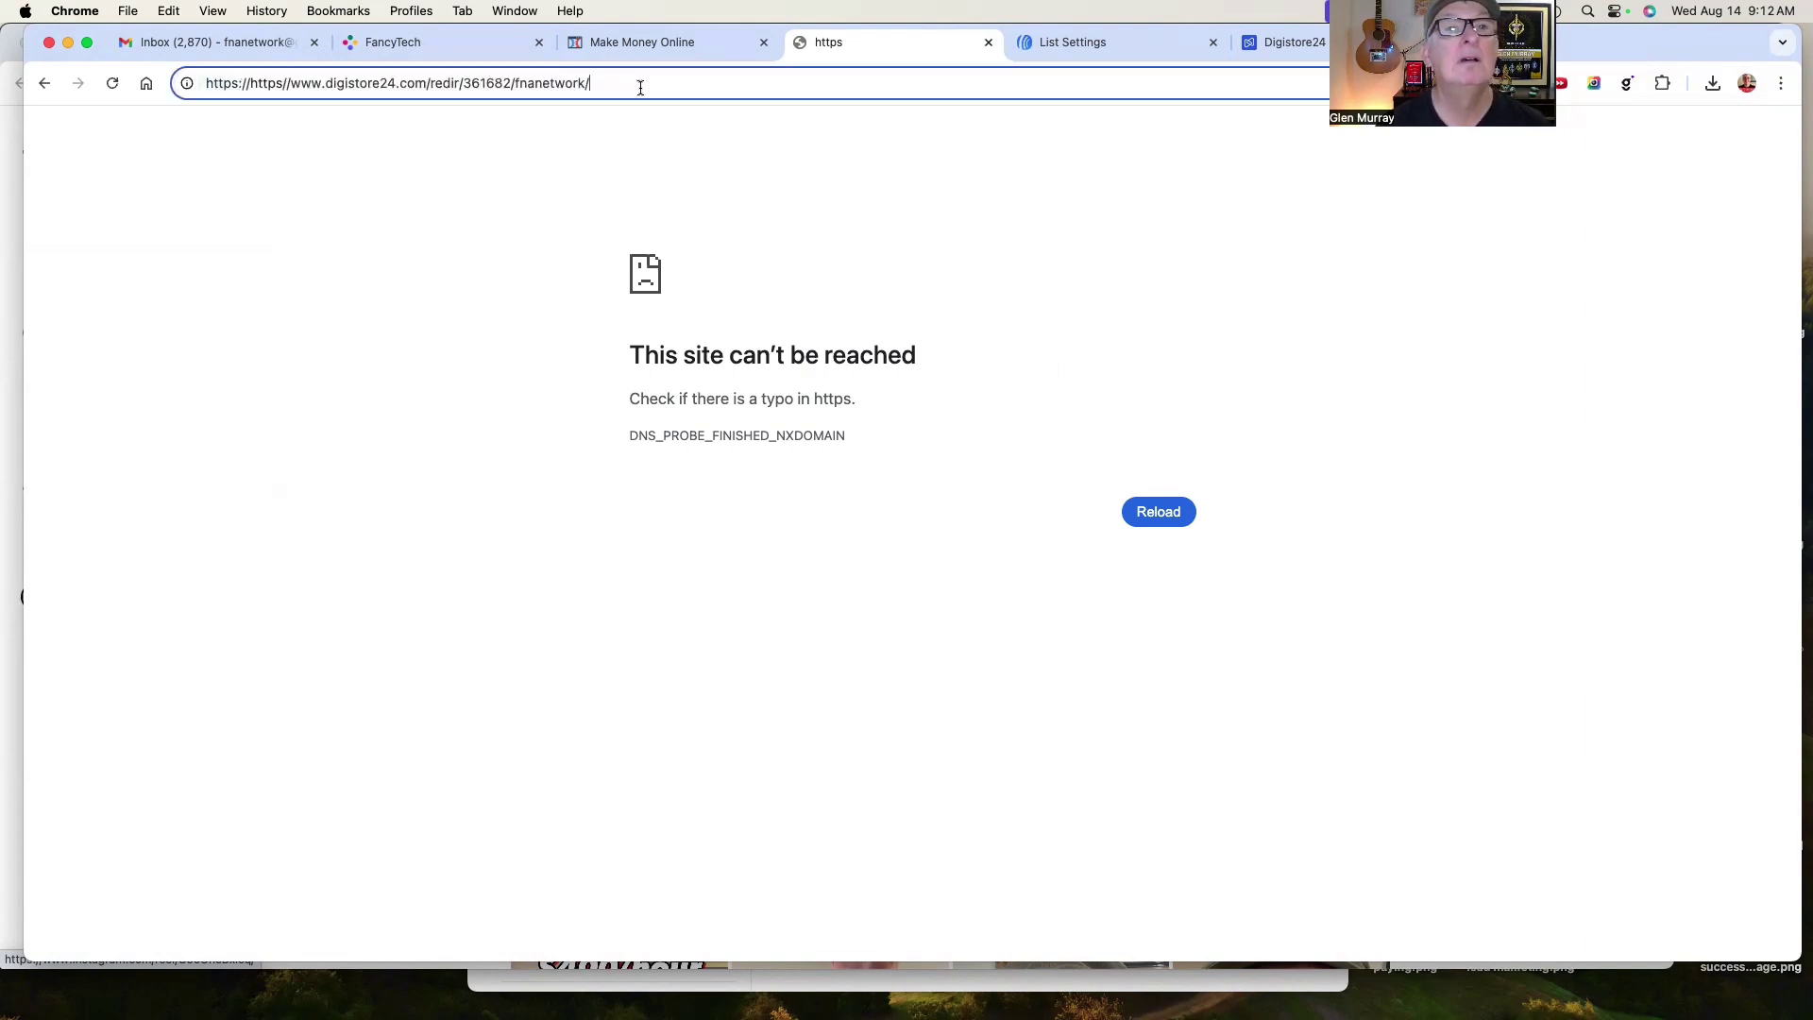
key(BackSpace)
key(Return)
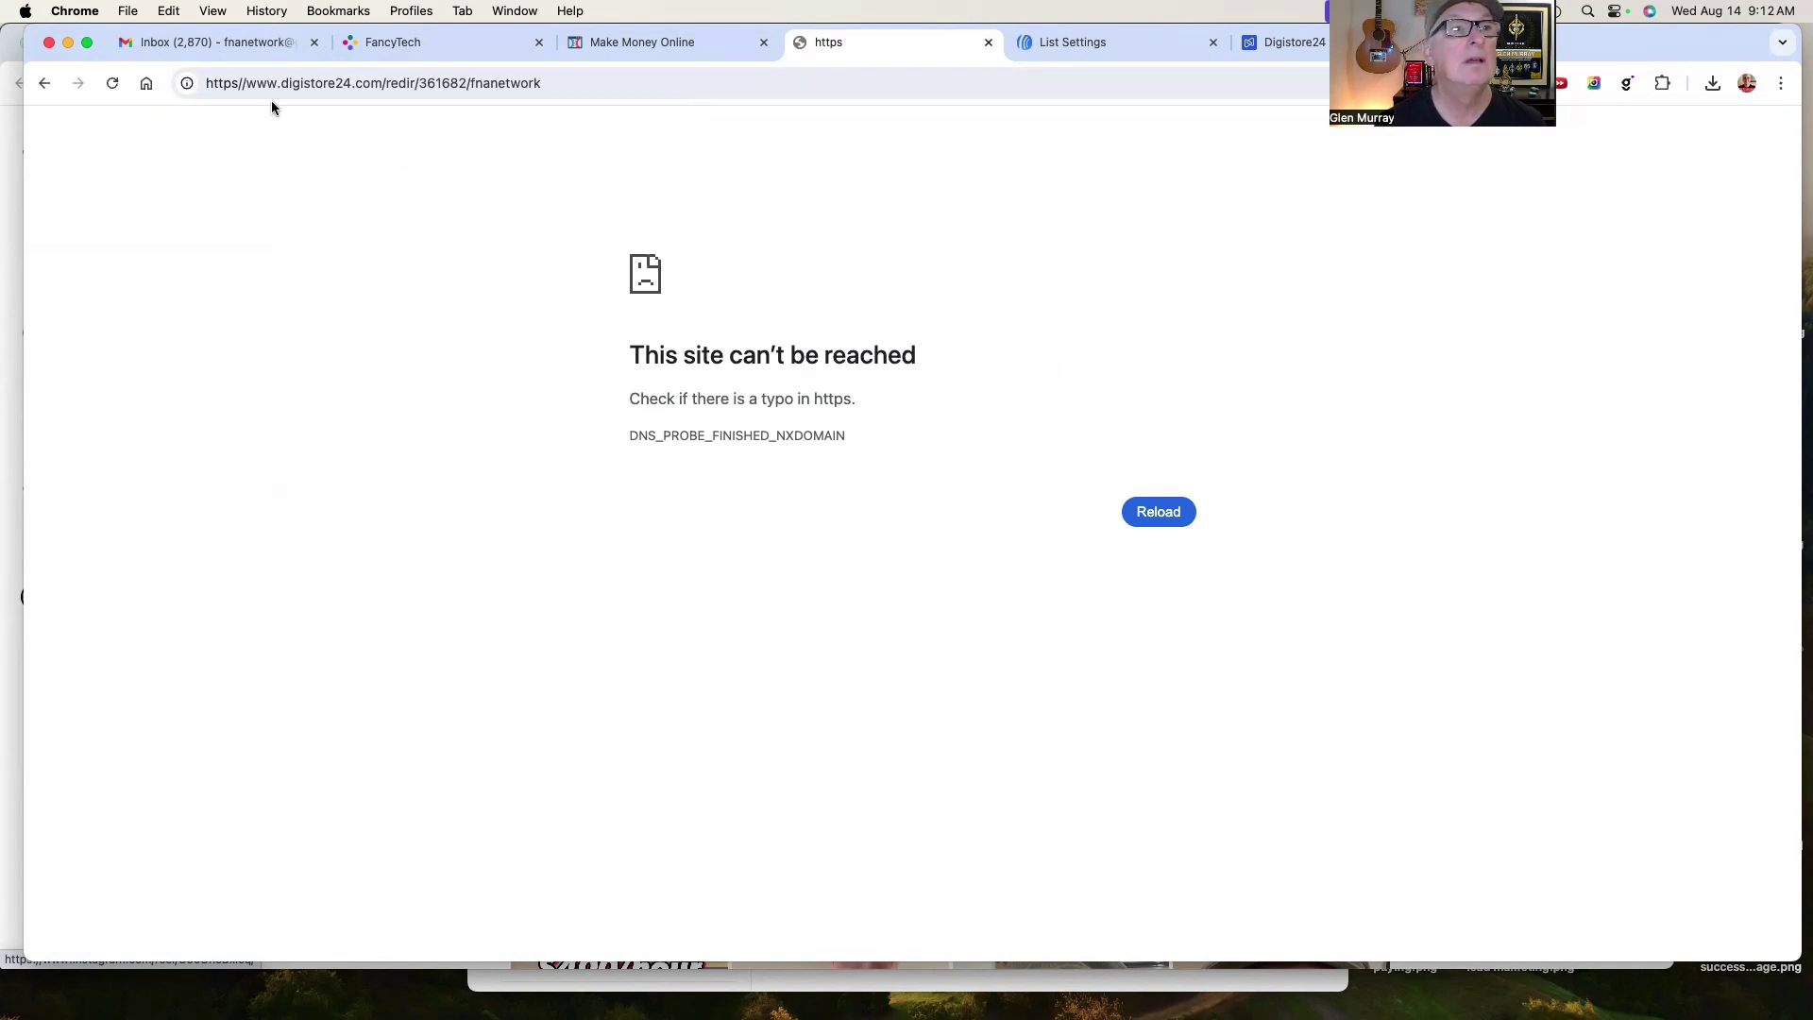
Remove the duplicated https from the Digistore24 link, load it, and copy the vipliveclass address
click(246, 94)
click(241, 85)
text(://https)
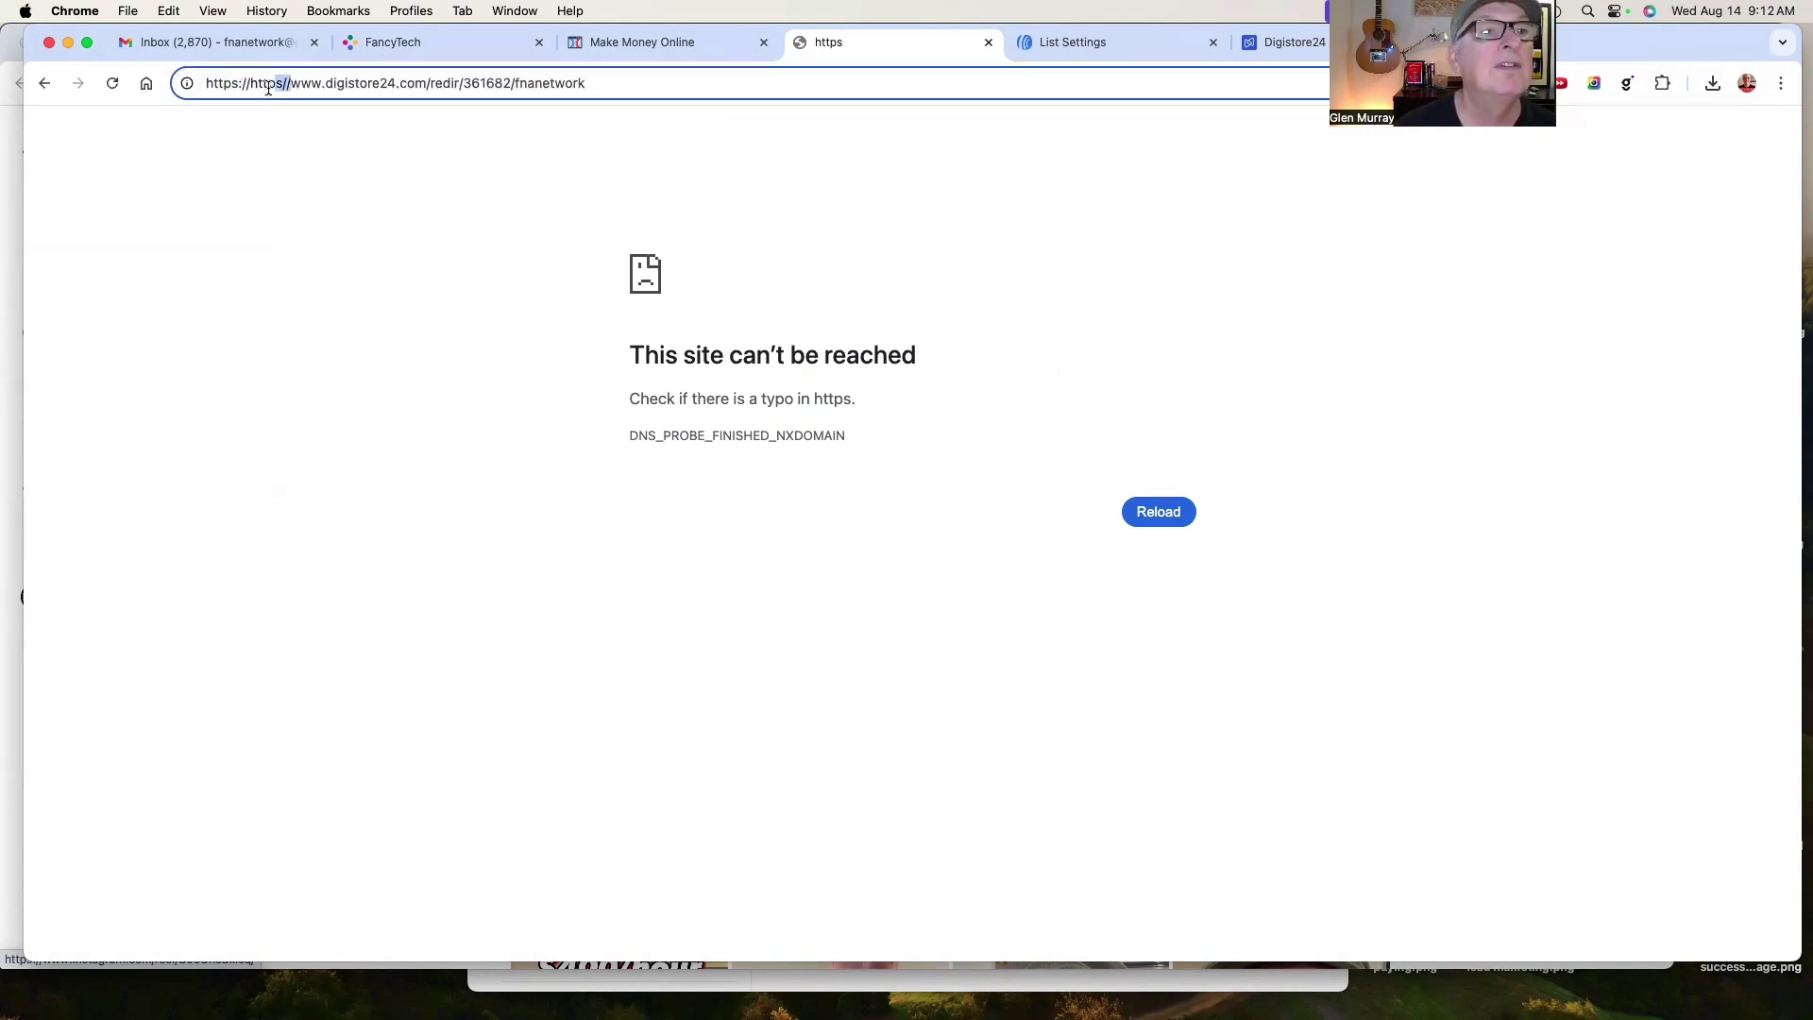
drag(292, 84, 252, 86)
key(BackSpace)
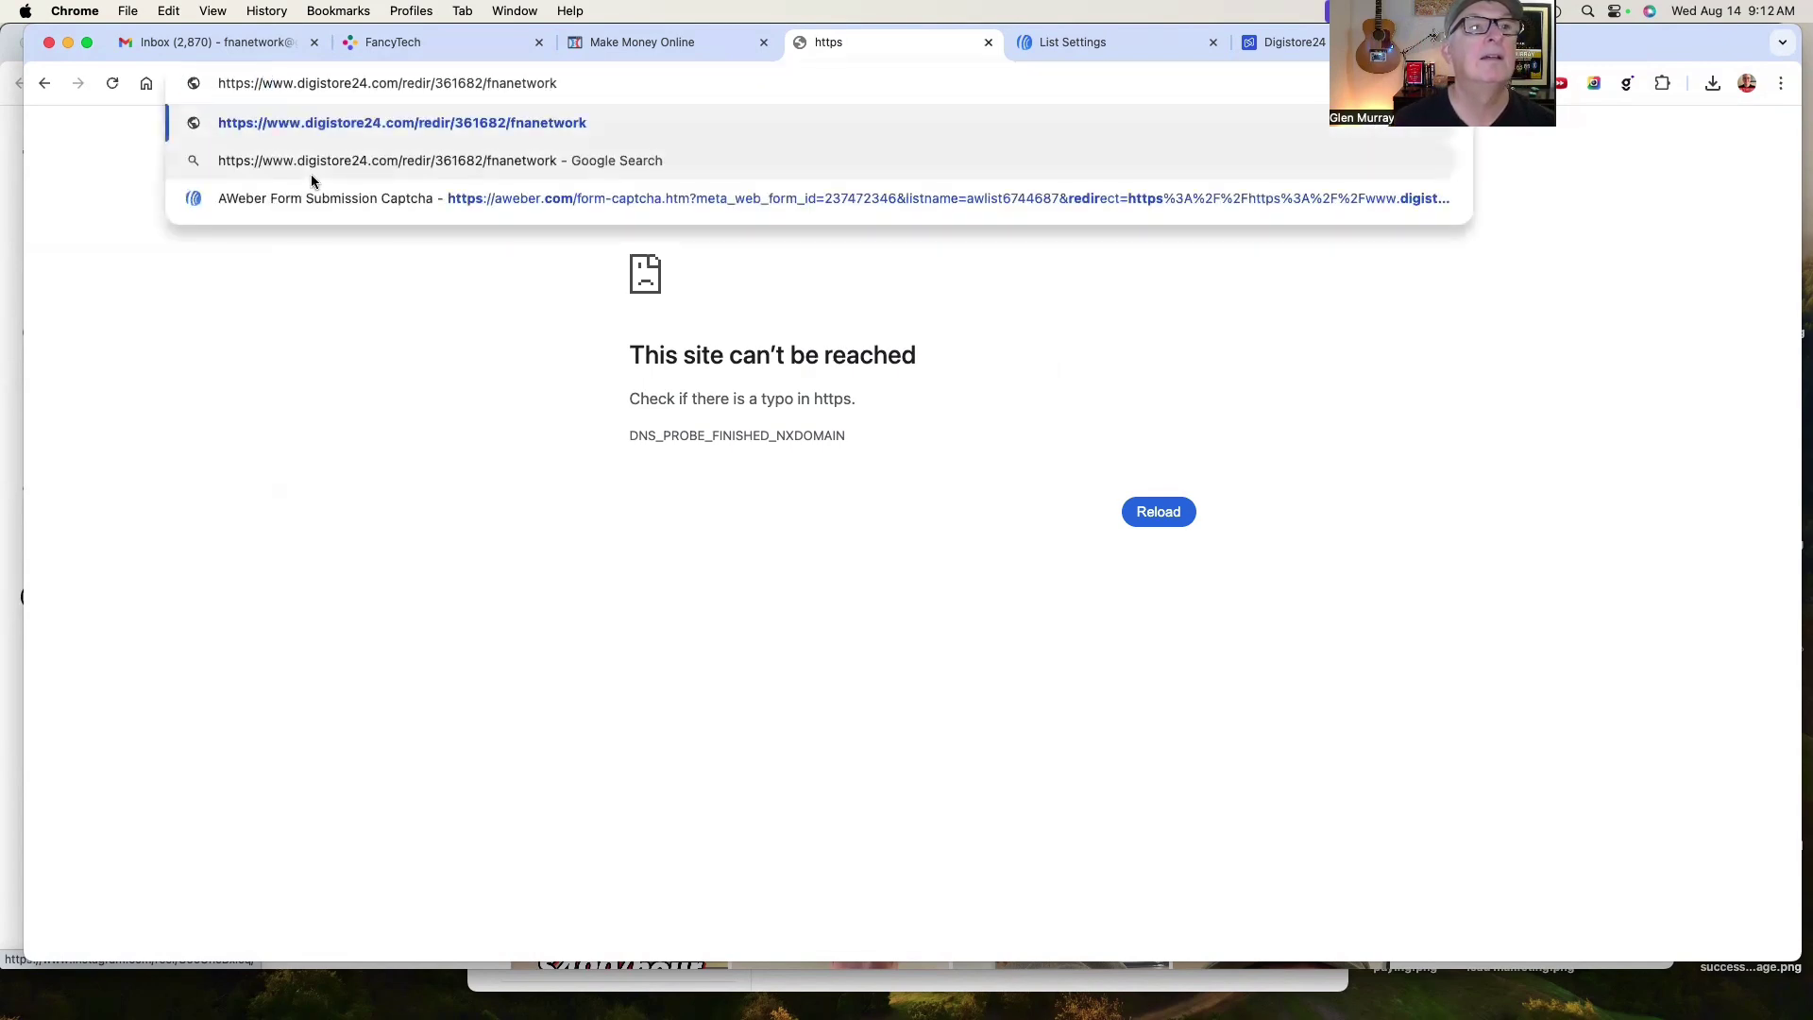
key(Return)
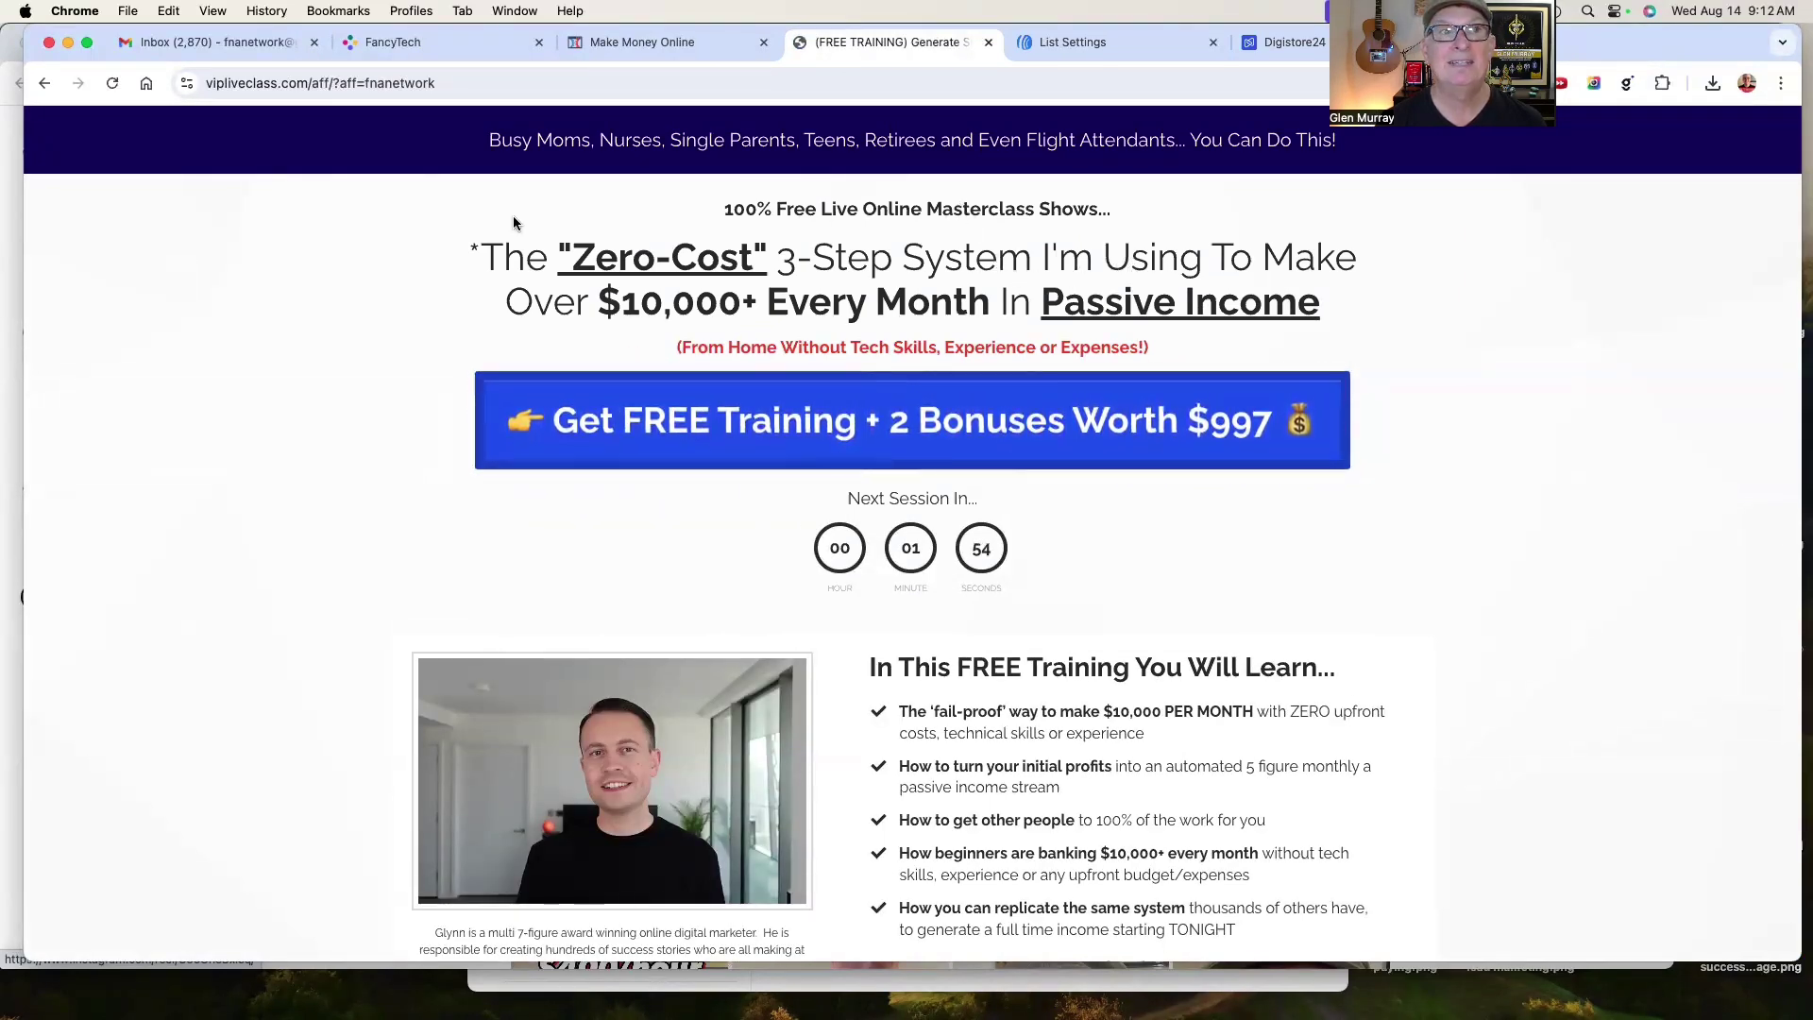
mouse_move(472, 86)
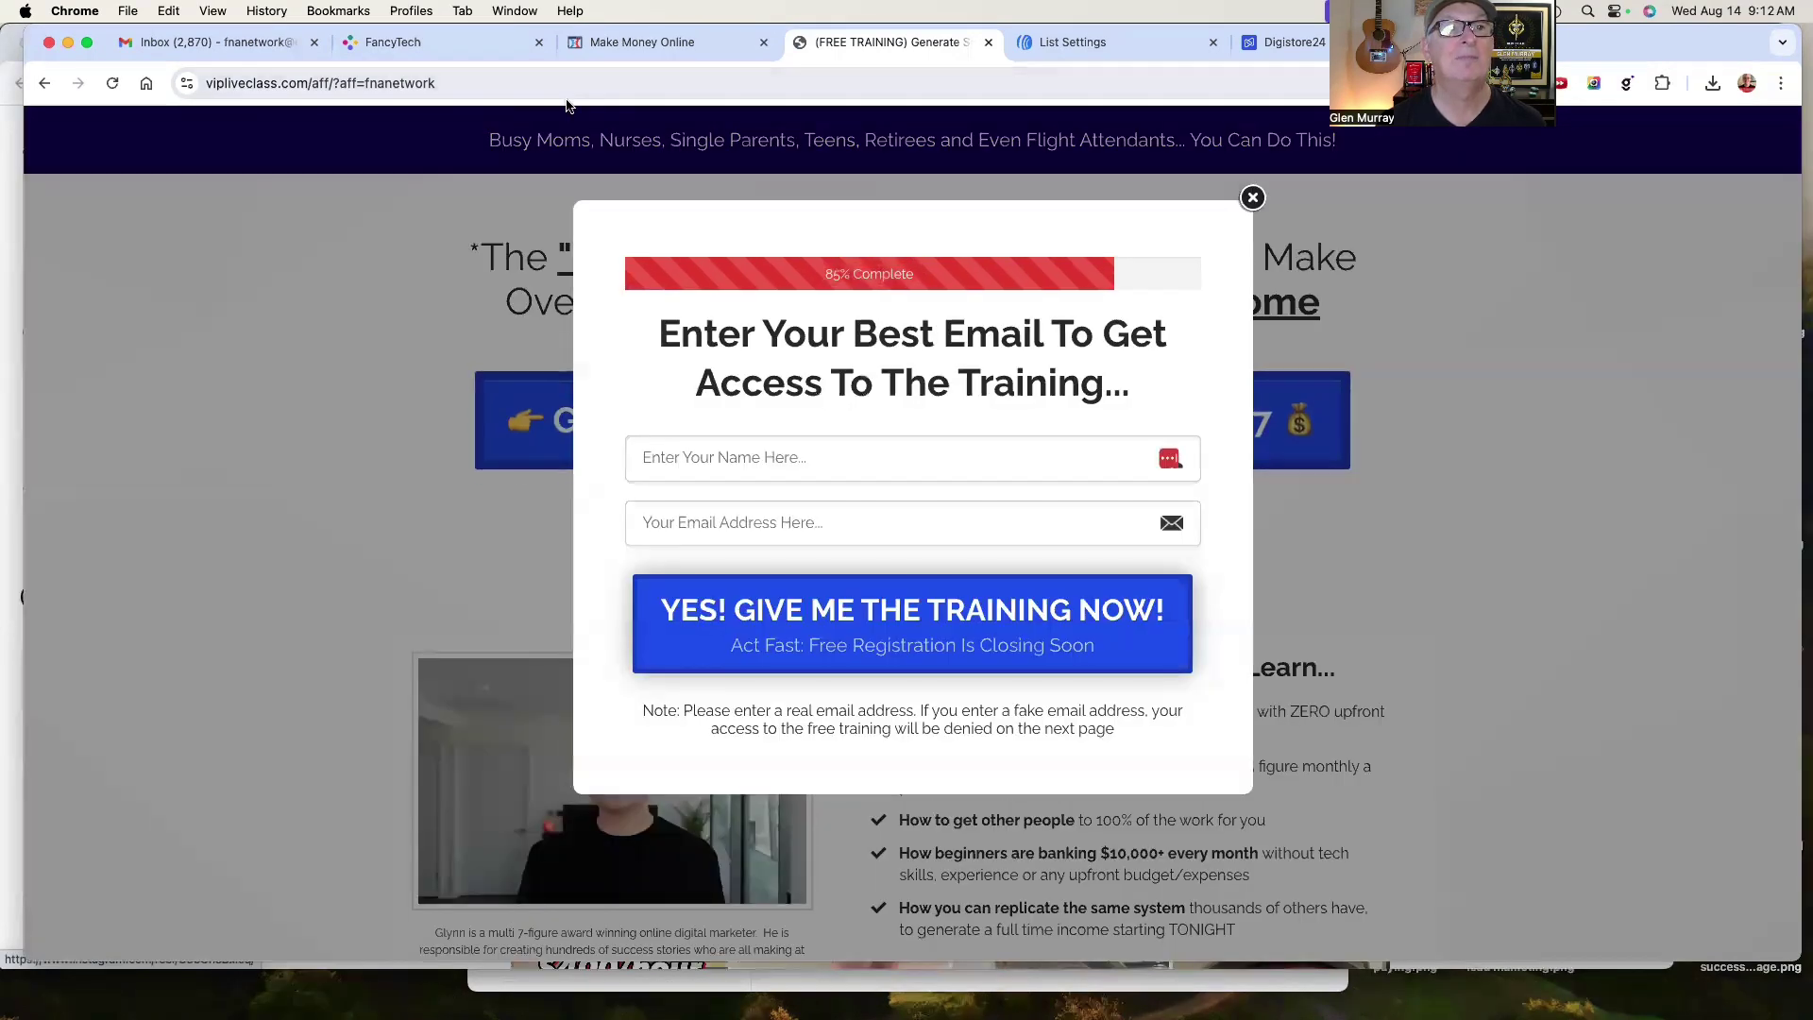
click(612, 75)
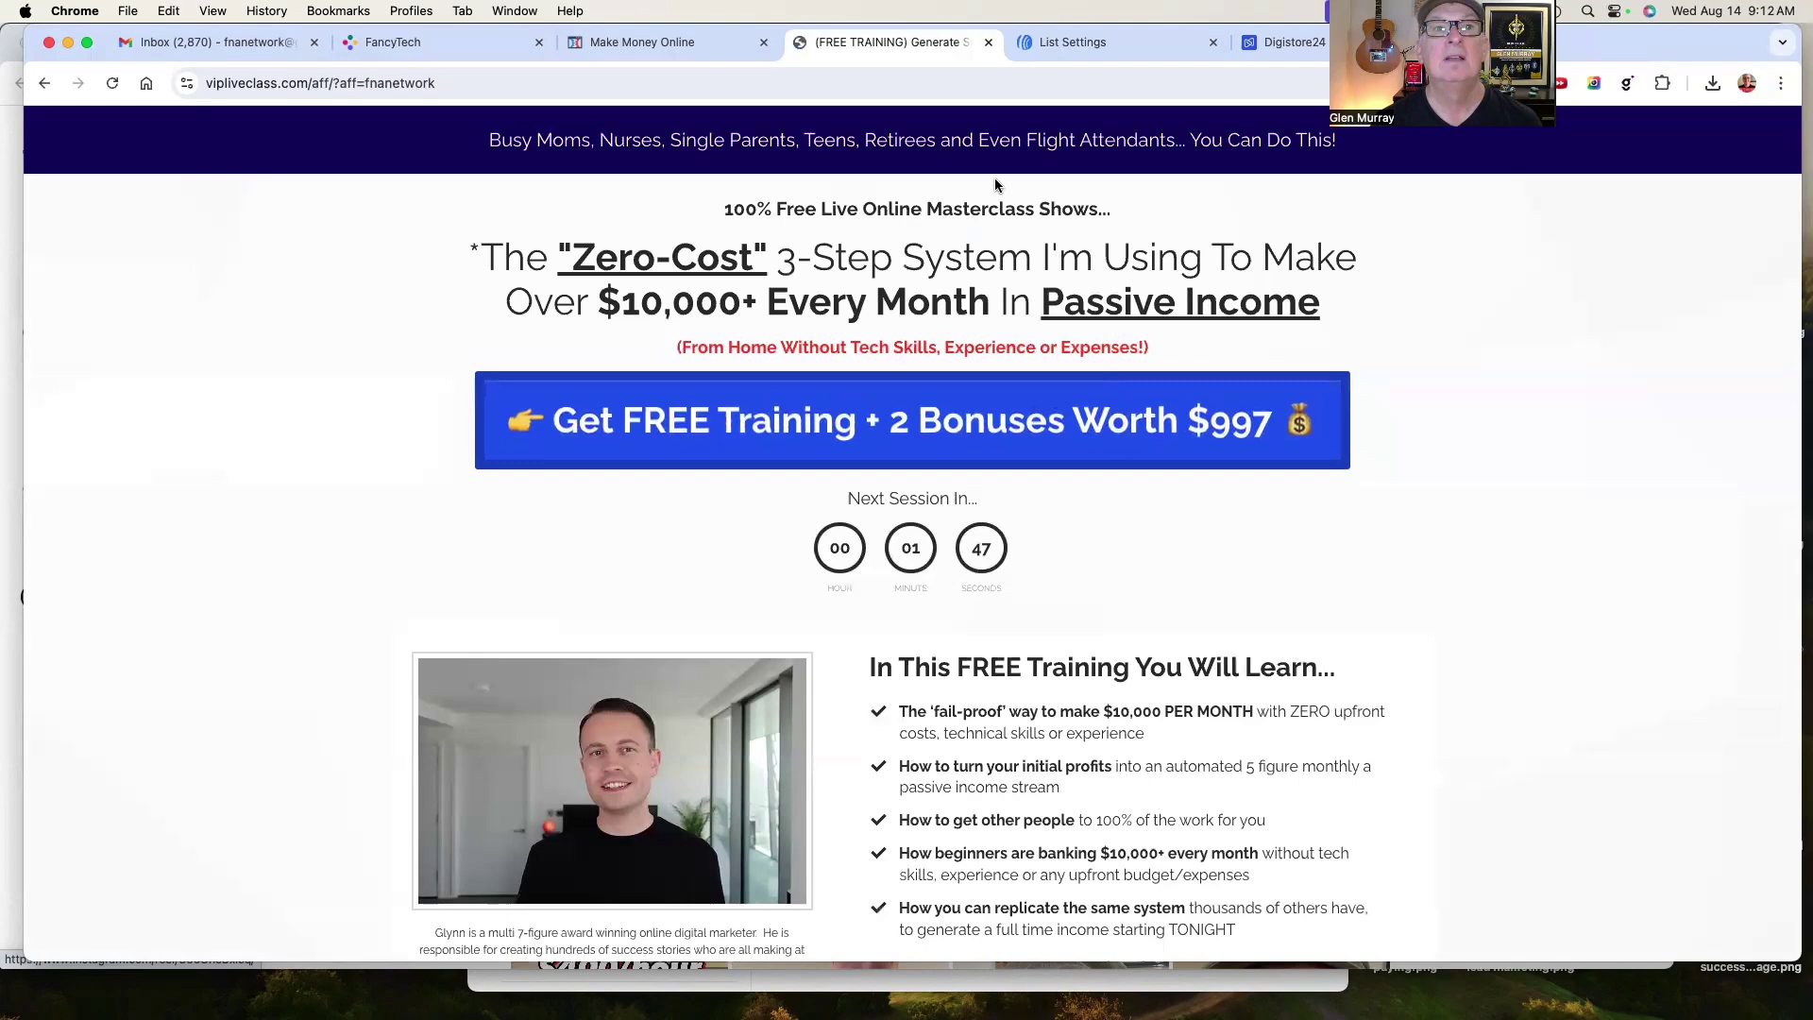
click(1067, 42)
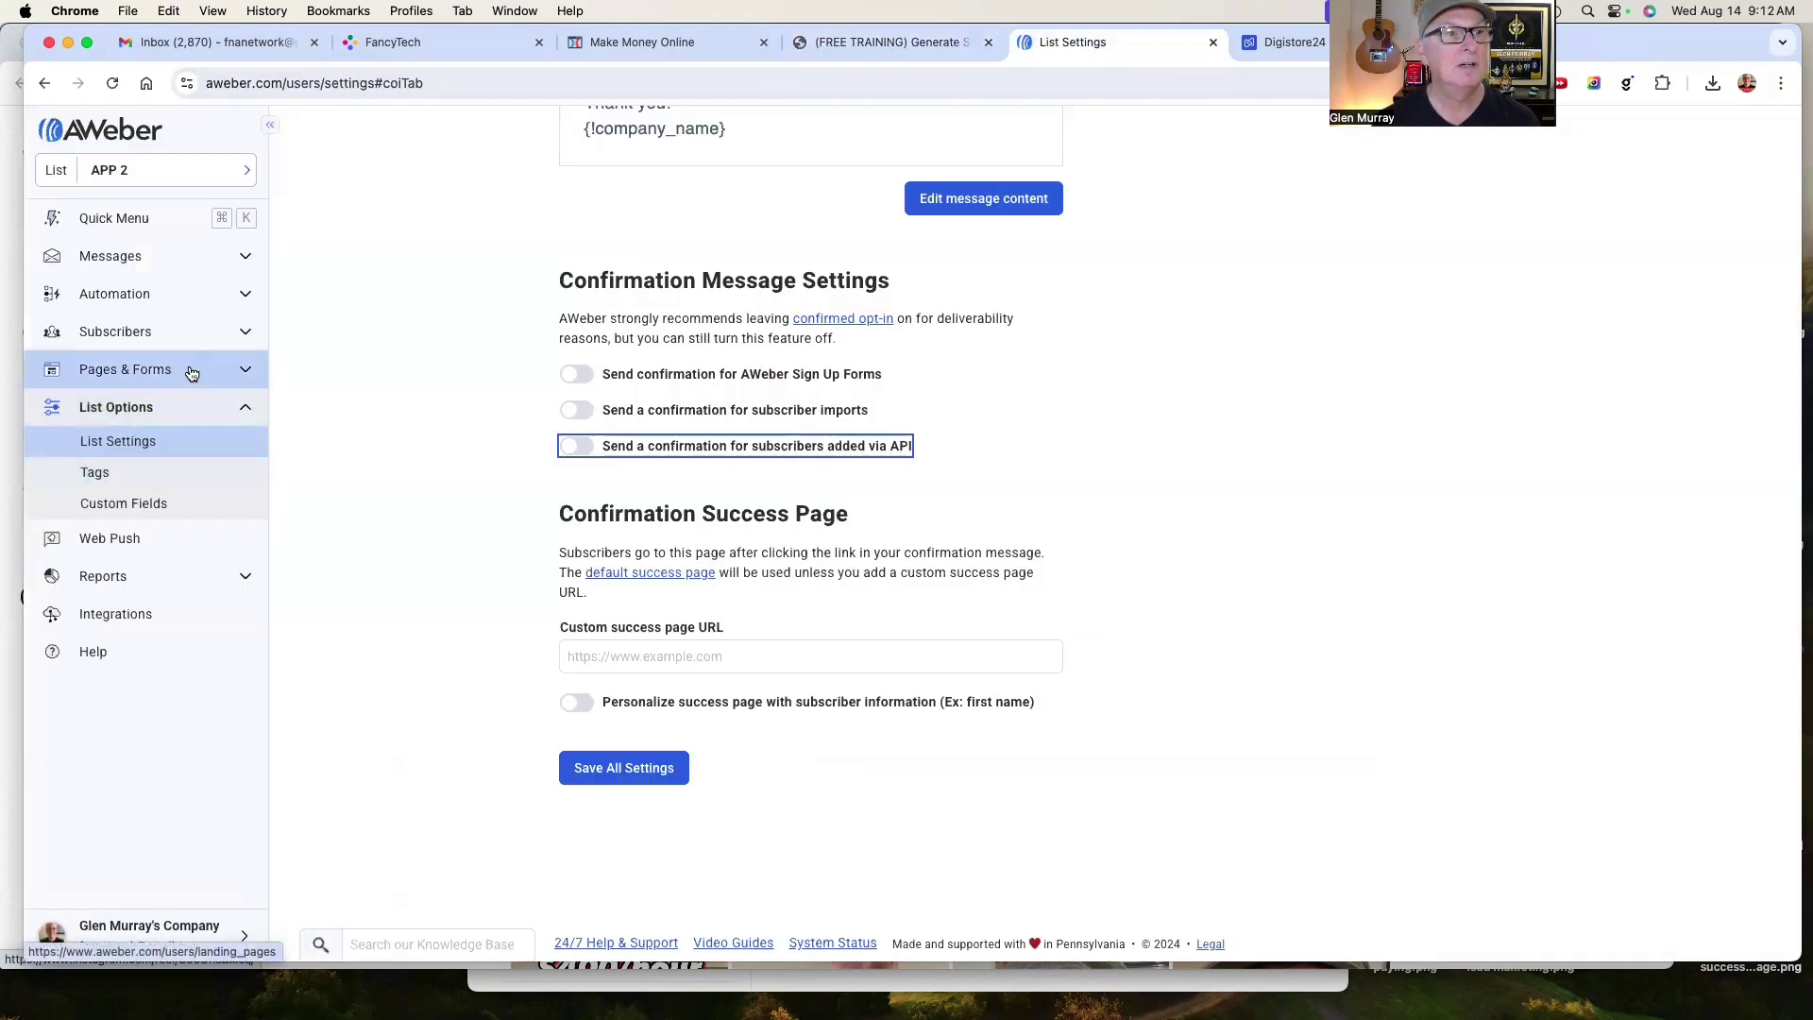
Open the demo sign-up form's settings and paste the vipliveclass address as the thank-you page
click(226, 375)
click(177, 400)
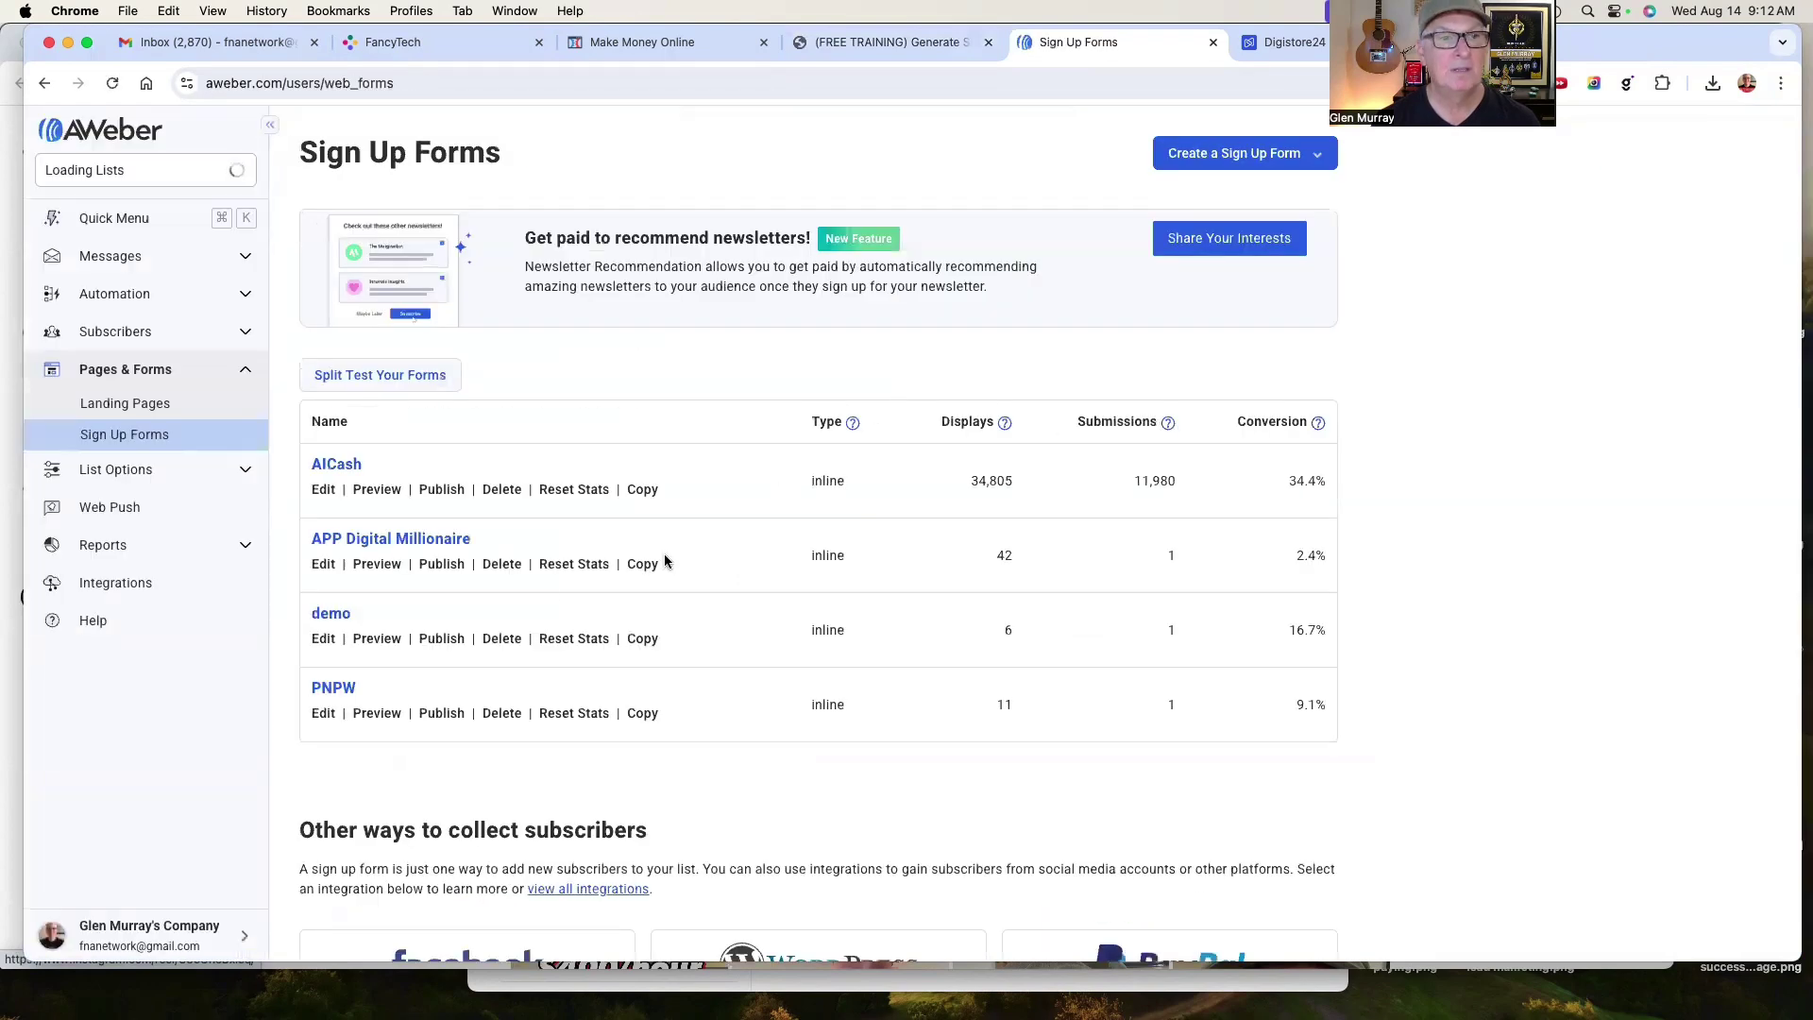
click(325, 637)
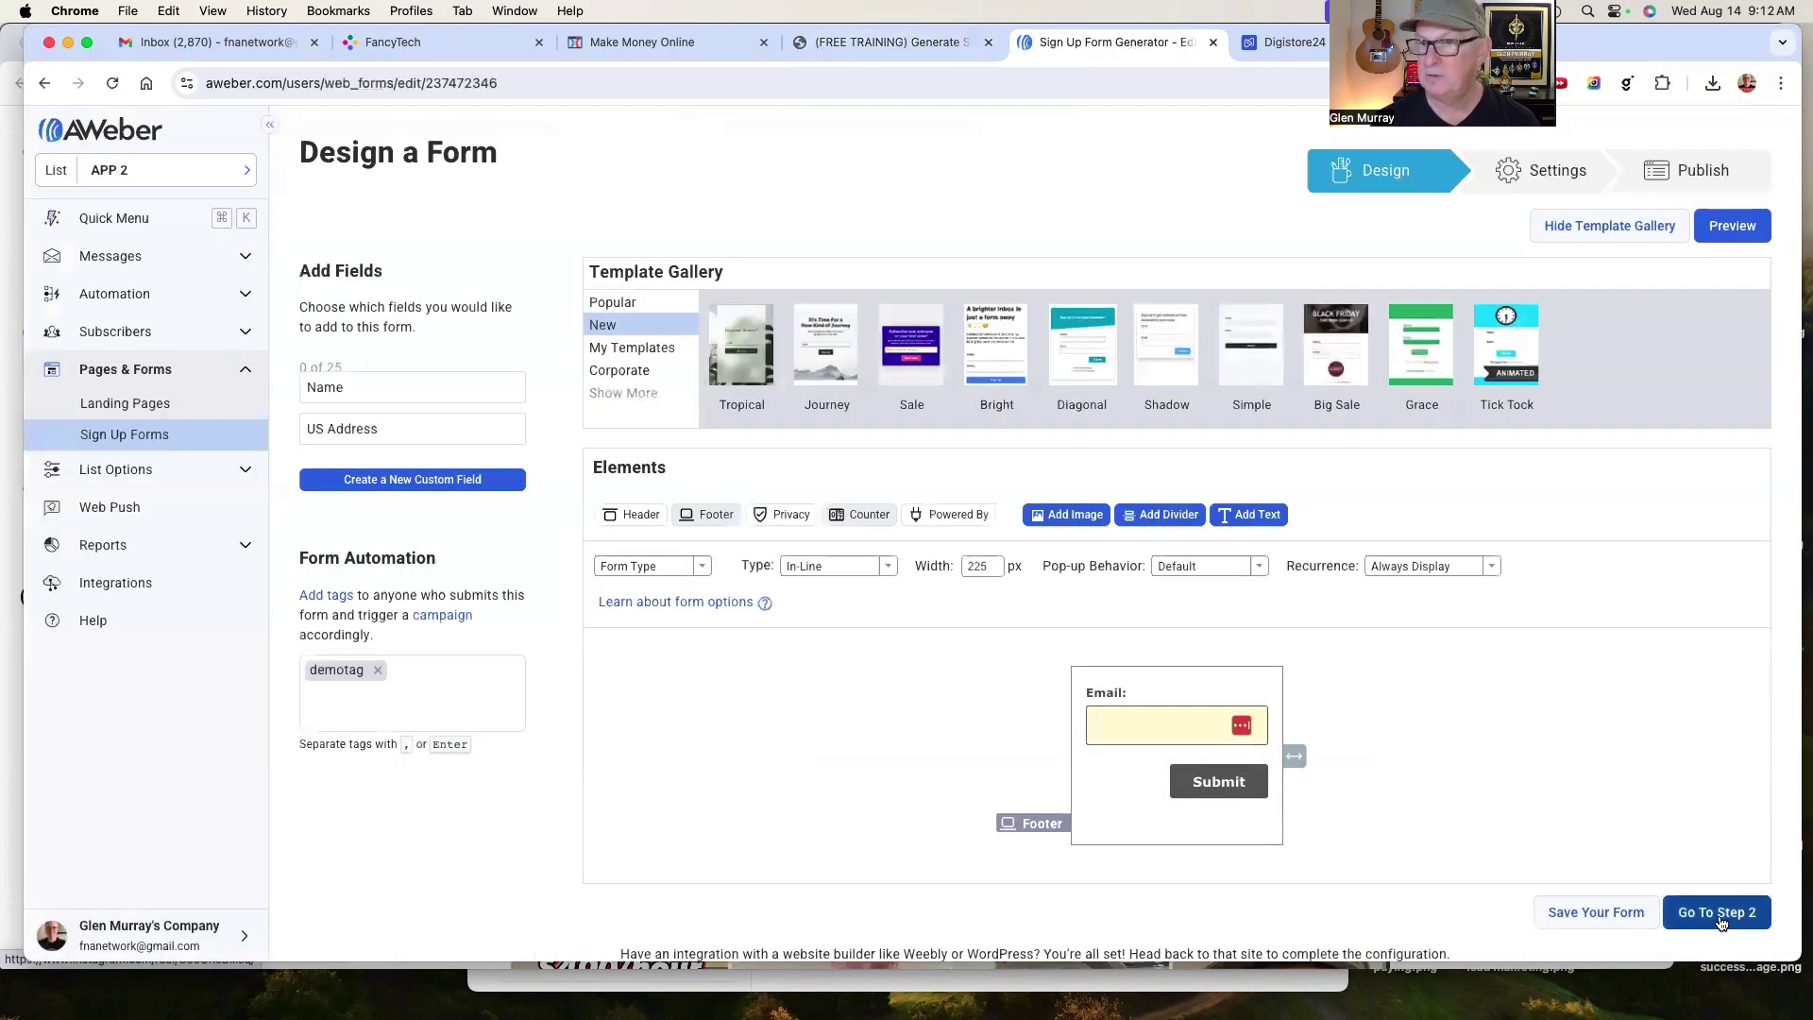
click(1712, 914)
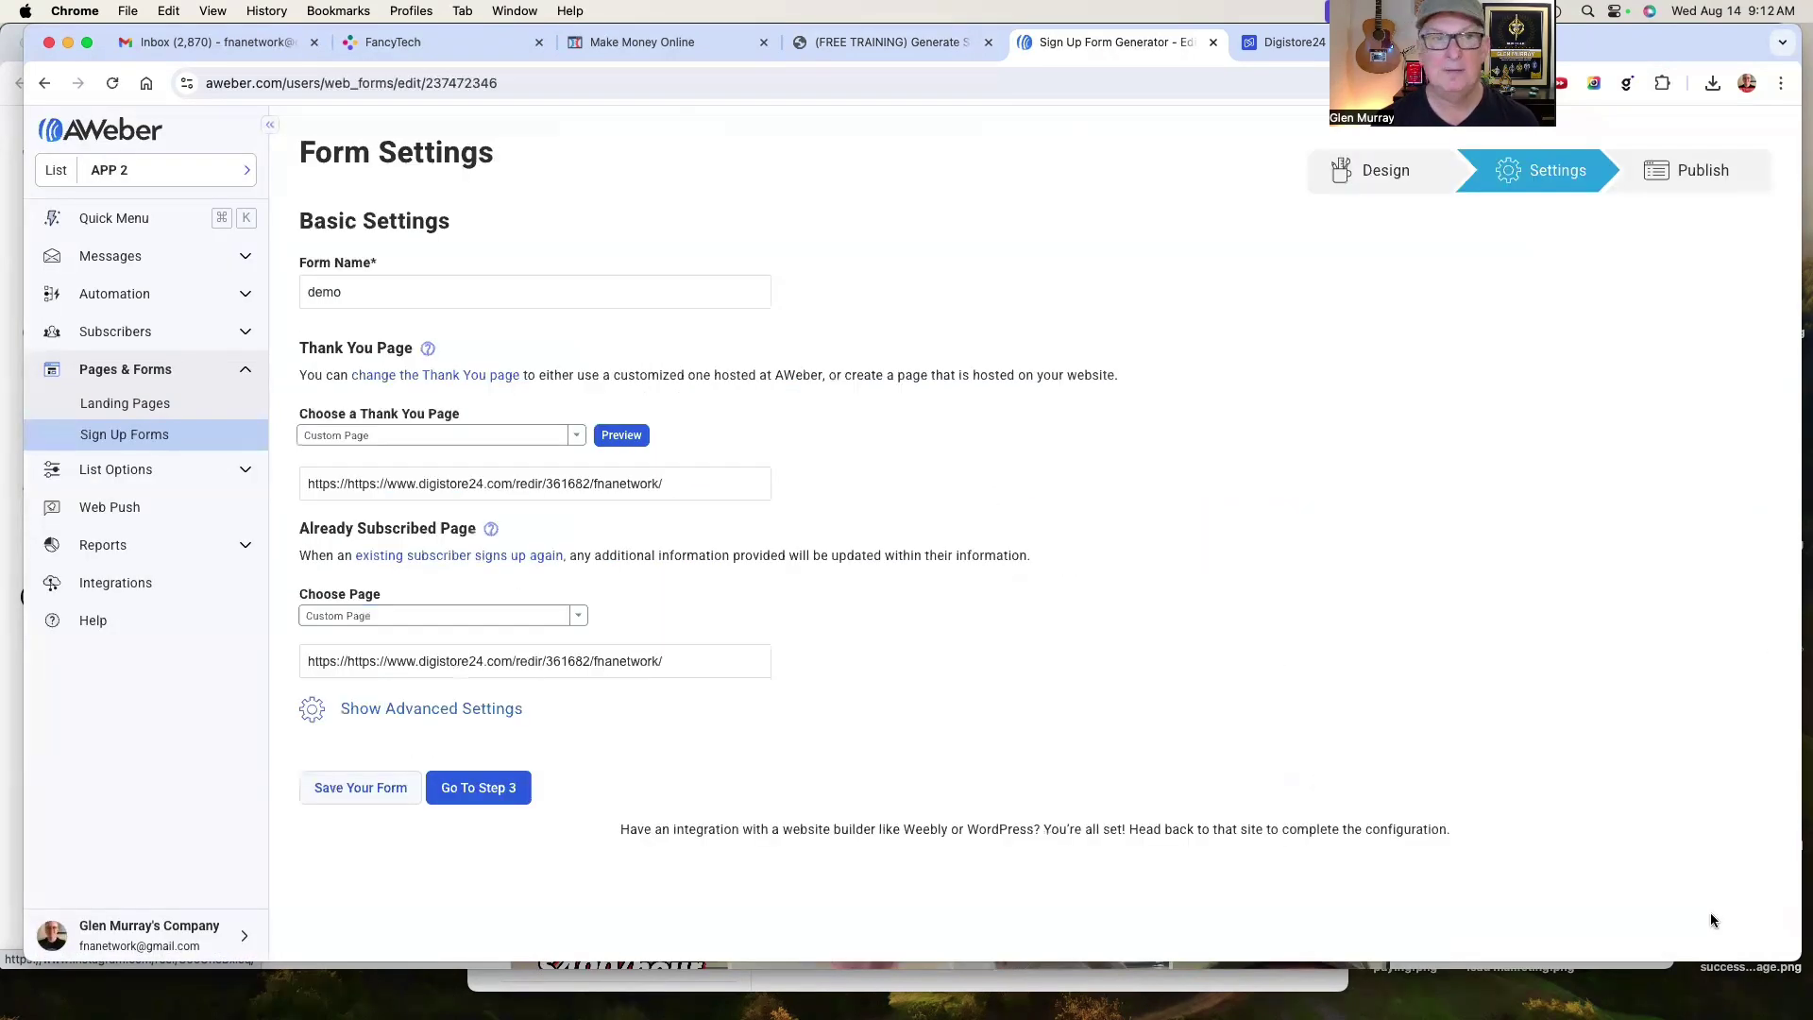
triple_click(595, 482)
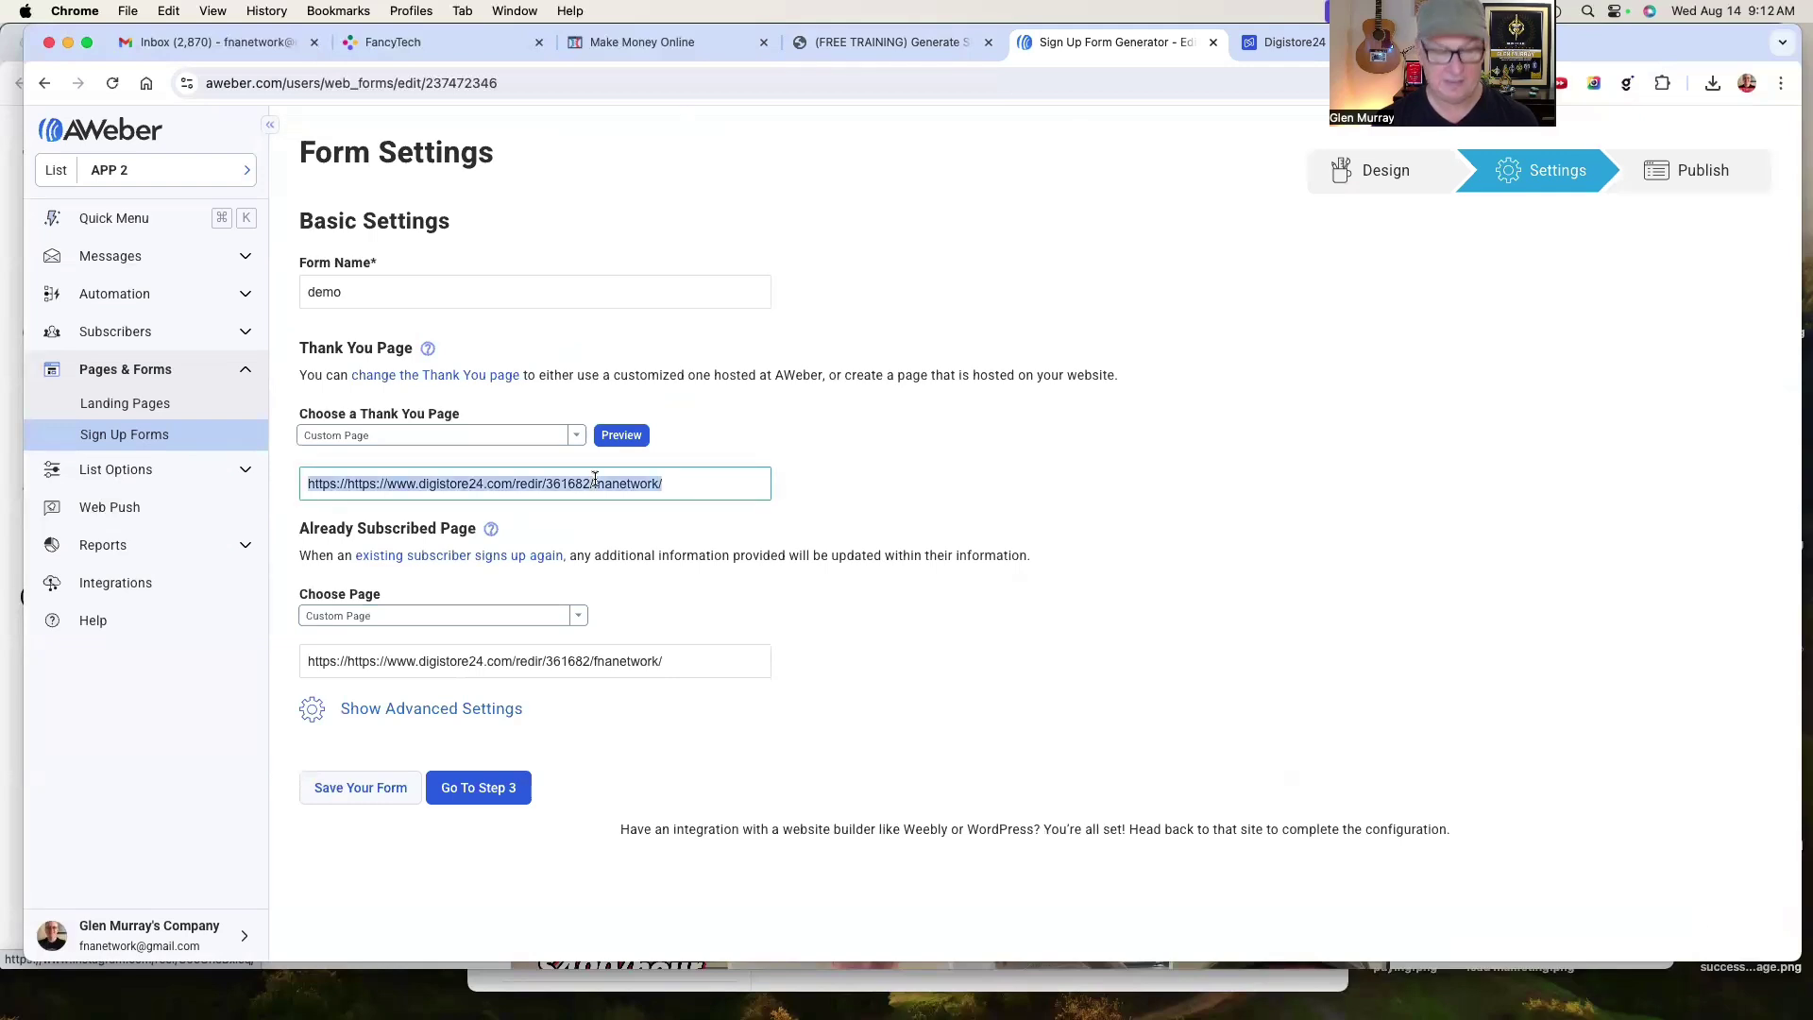
text(https://vipliveclass.com/aff/?aff=fnanetwork)
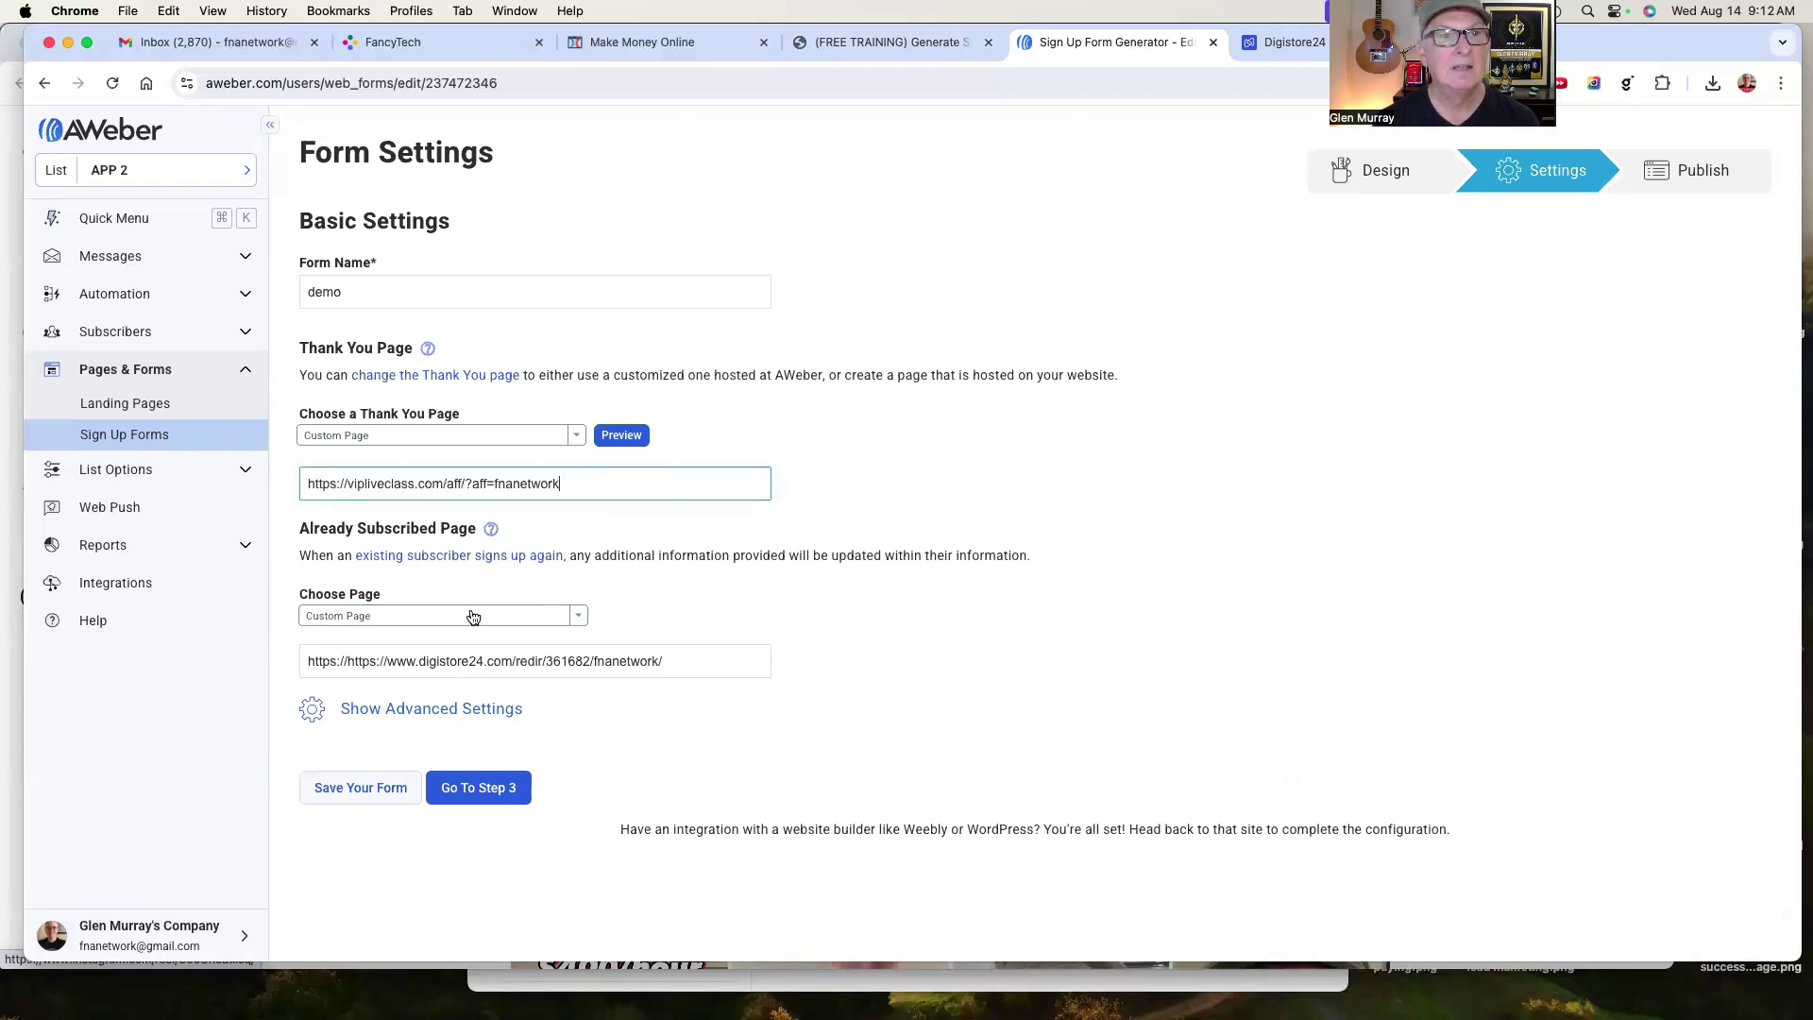
Set the already-subscribed page to the corrected Digistore24 link and use it for the thank-you page
click(410, 622)
click(599, 658)
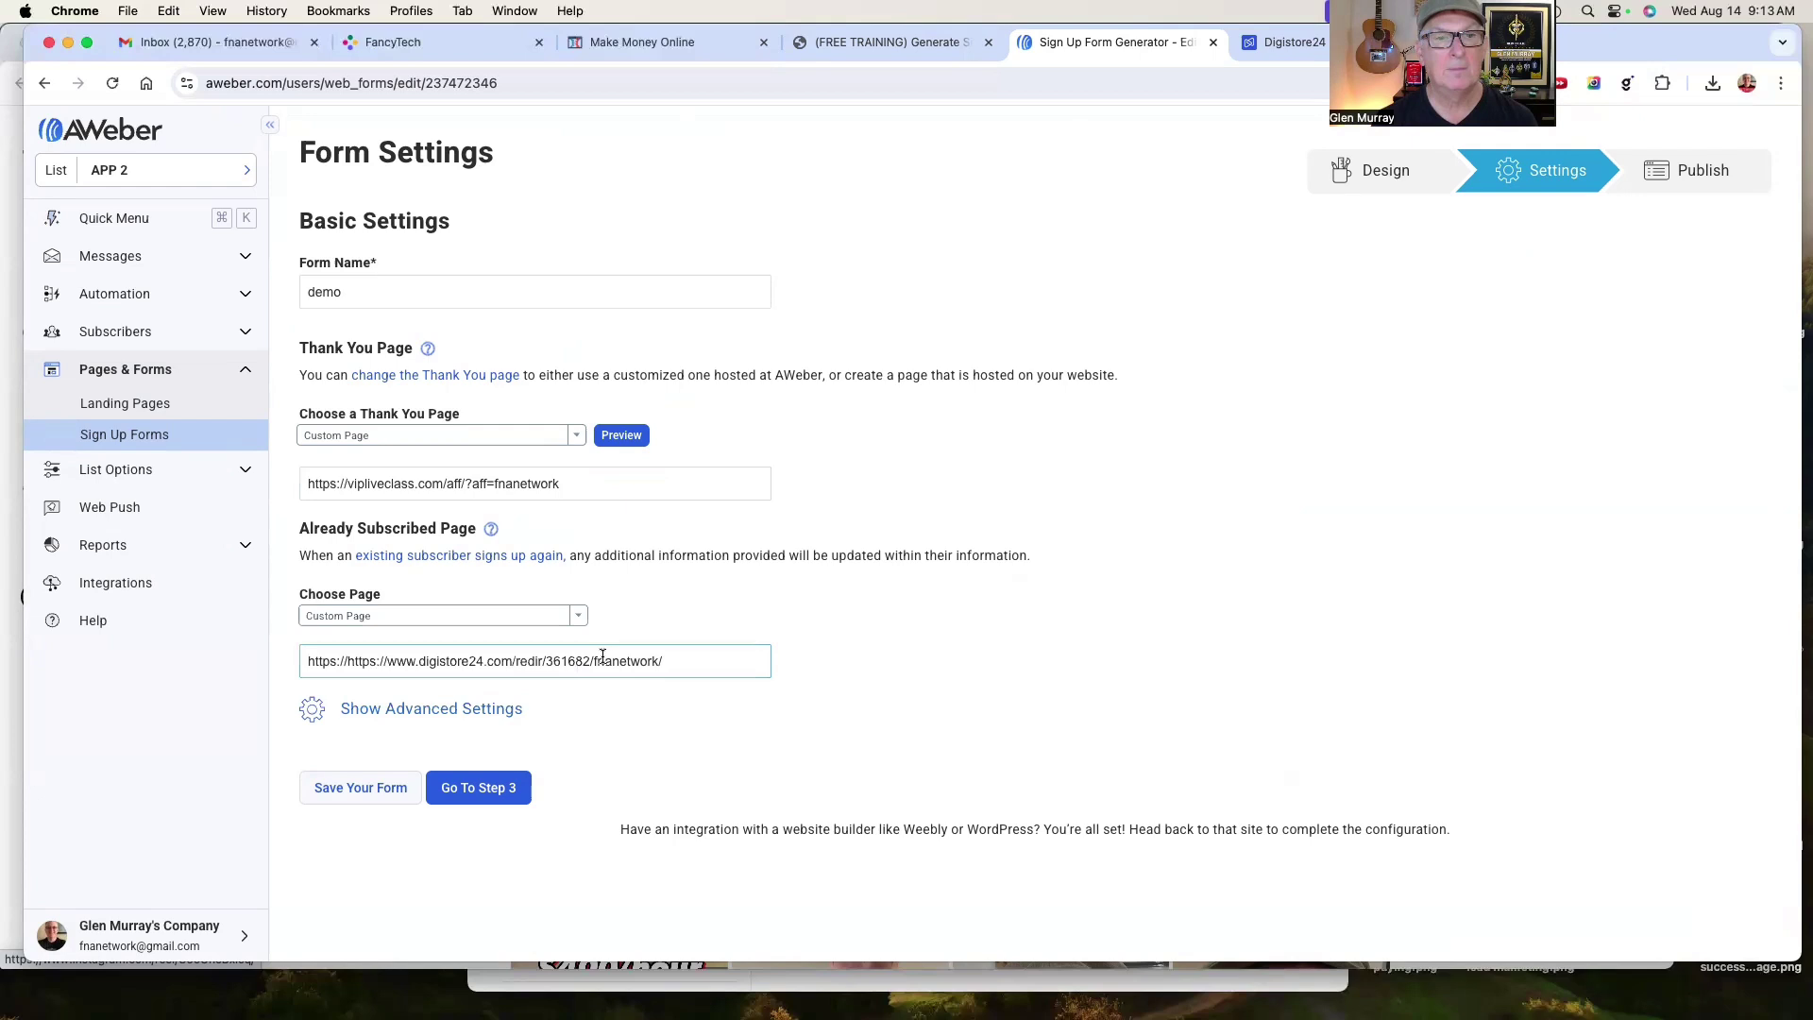
double_click(601, 661)
triple_click(601, 661)
click(653, 659)
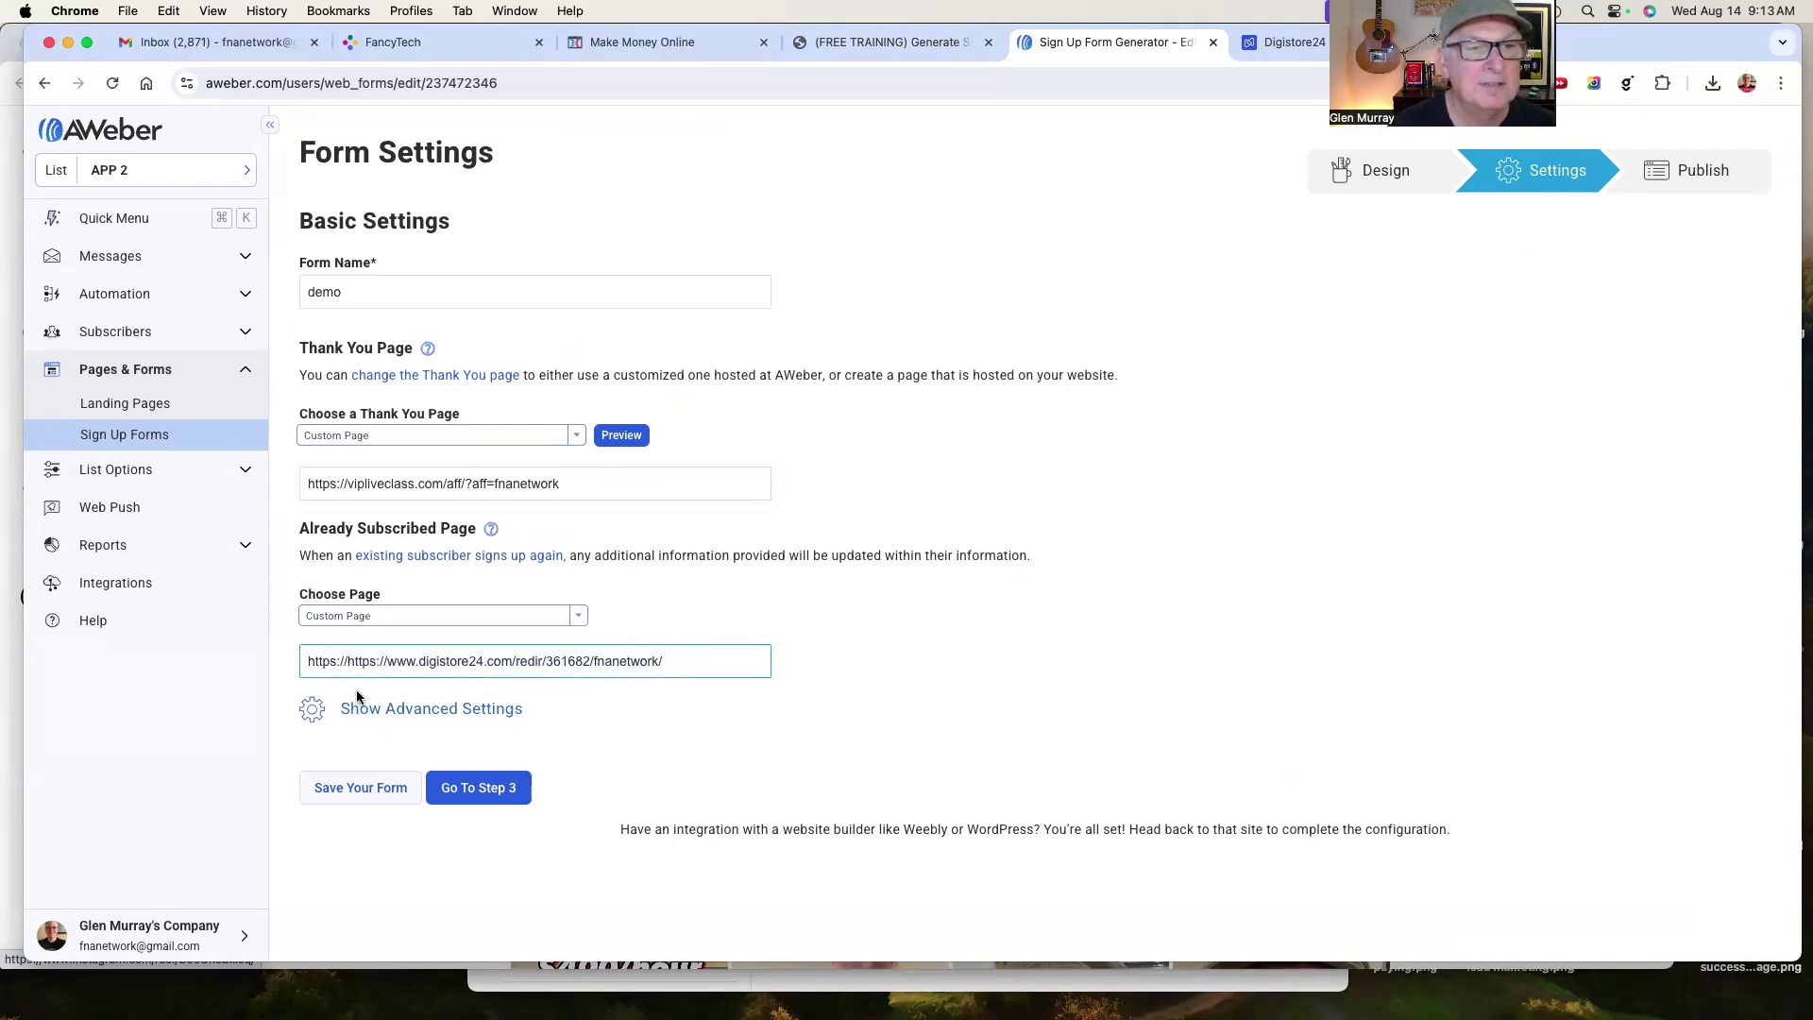
click(347, 661)
key(BackSpace)
key(BackSpace)
key(BackSpace)
key(BackSpace)
key(BackSpace)
key(BackSpace)
key(BackSpace)
key(BackSpace)
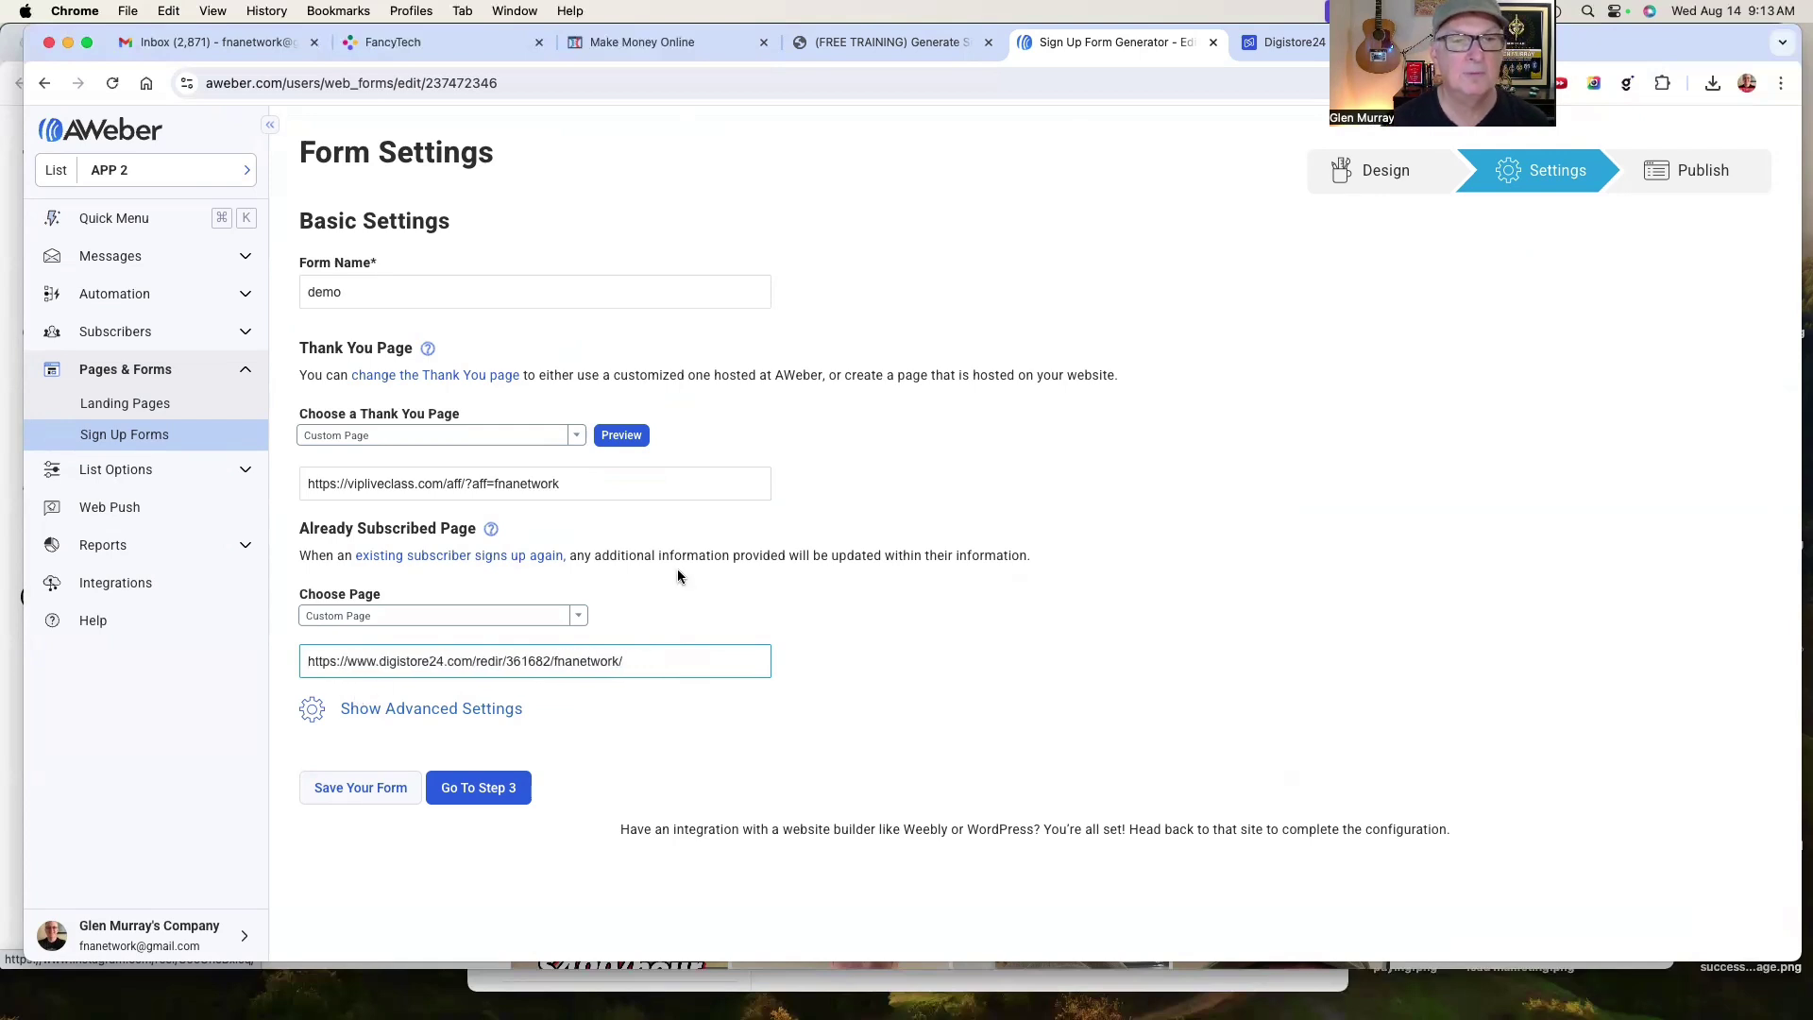
triple_click(640, 662)
key(cmd+c)
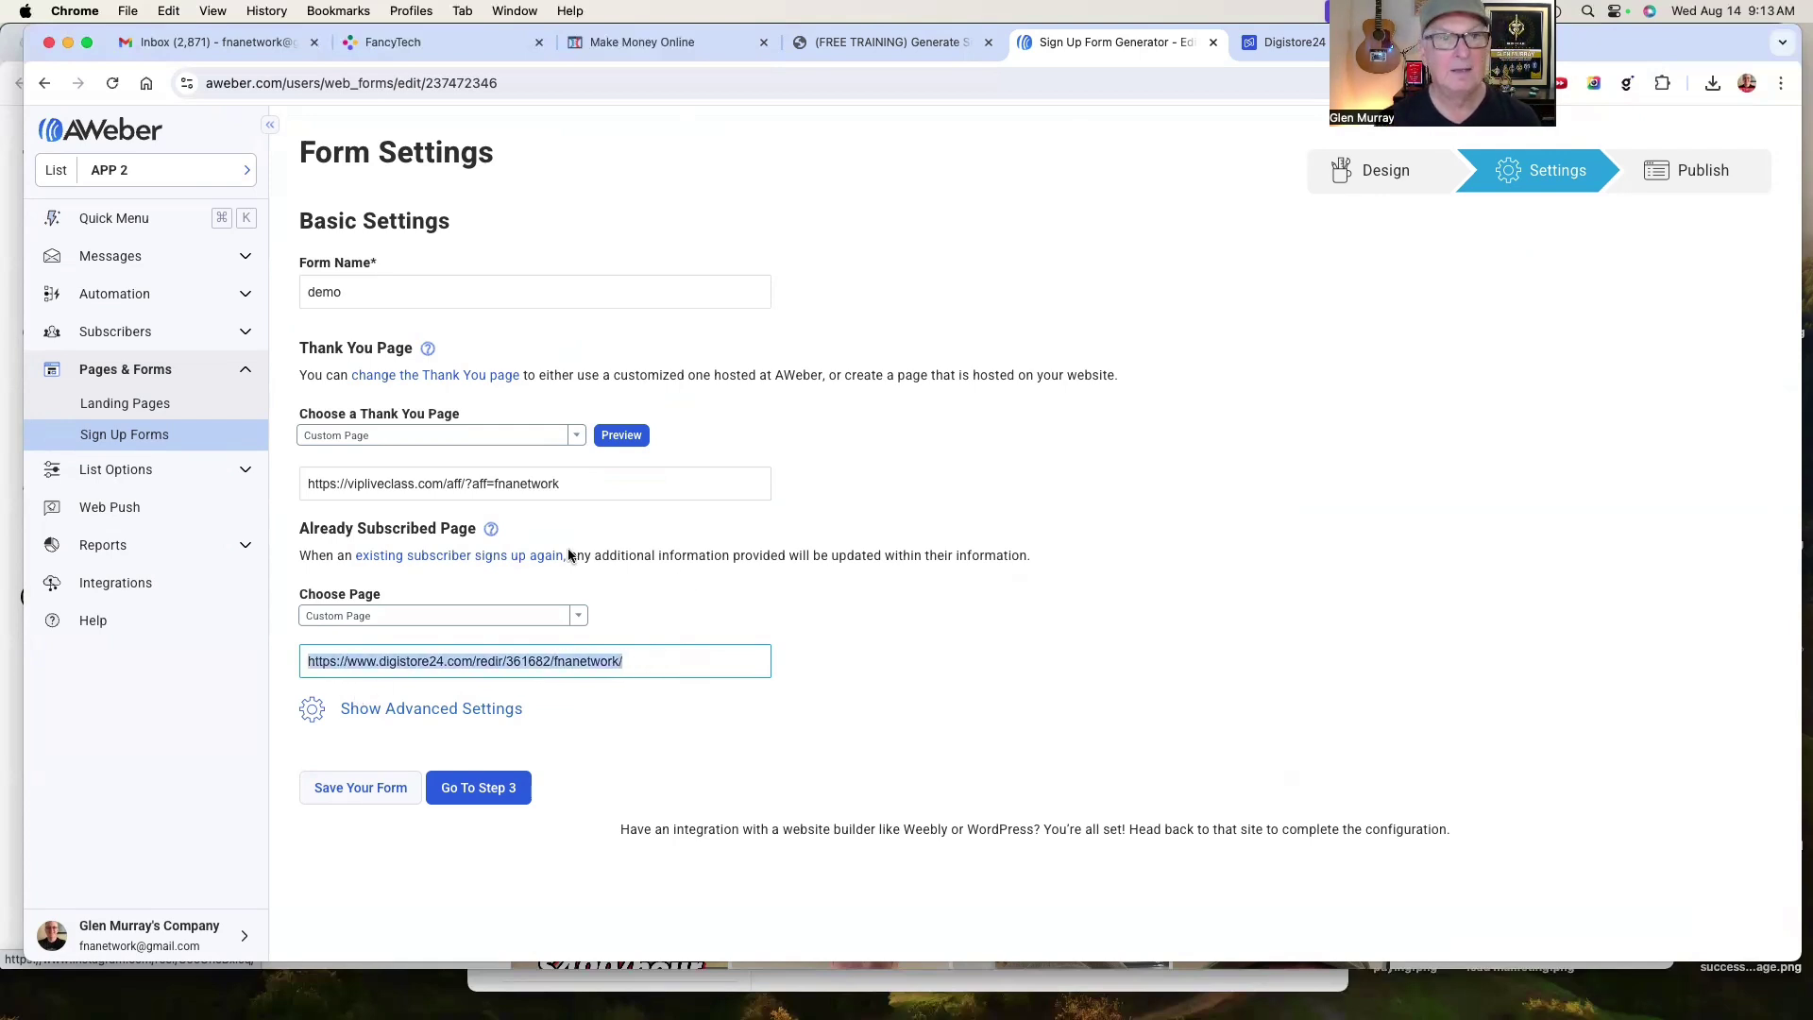
triple_click(584, 484)
key(cmd+v)
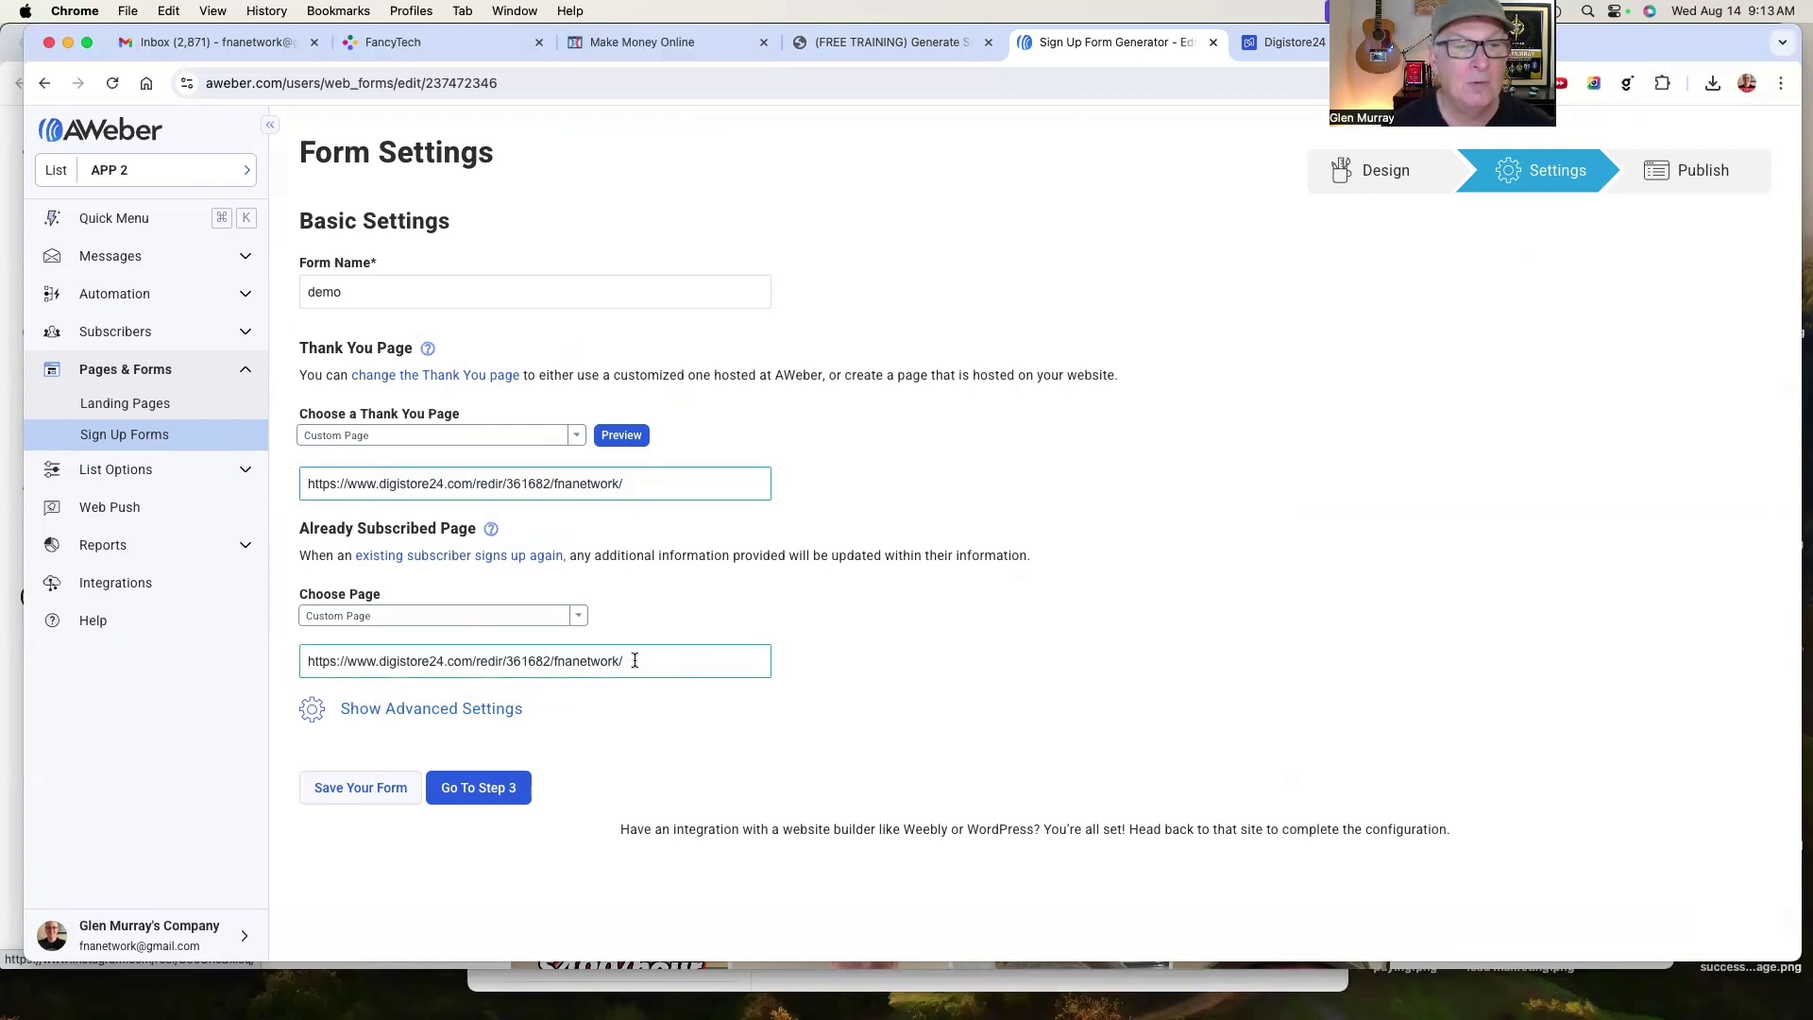
Save the demo form, choose self-install, and select the Raw HTML code without form styles
click(368, 788)
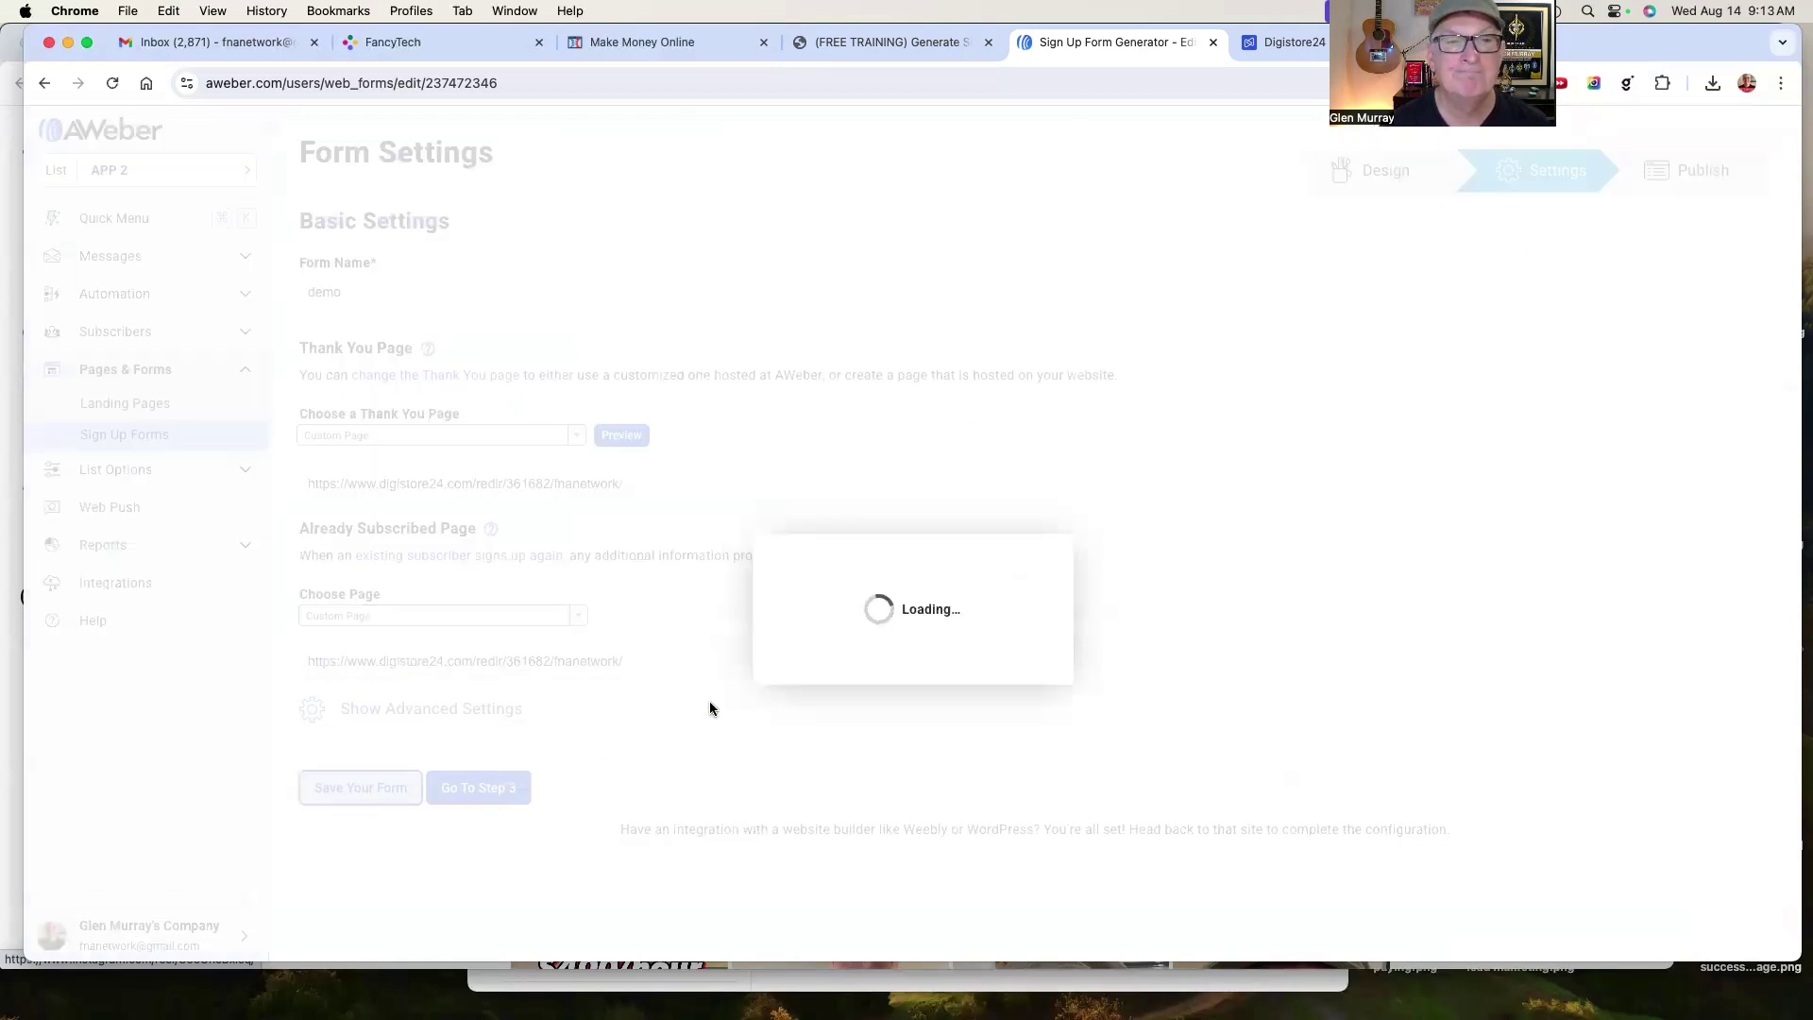
click(477, 787)
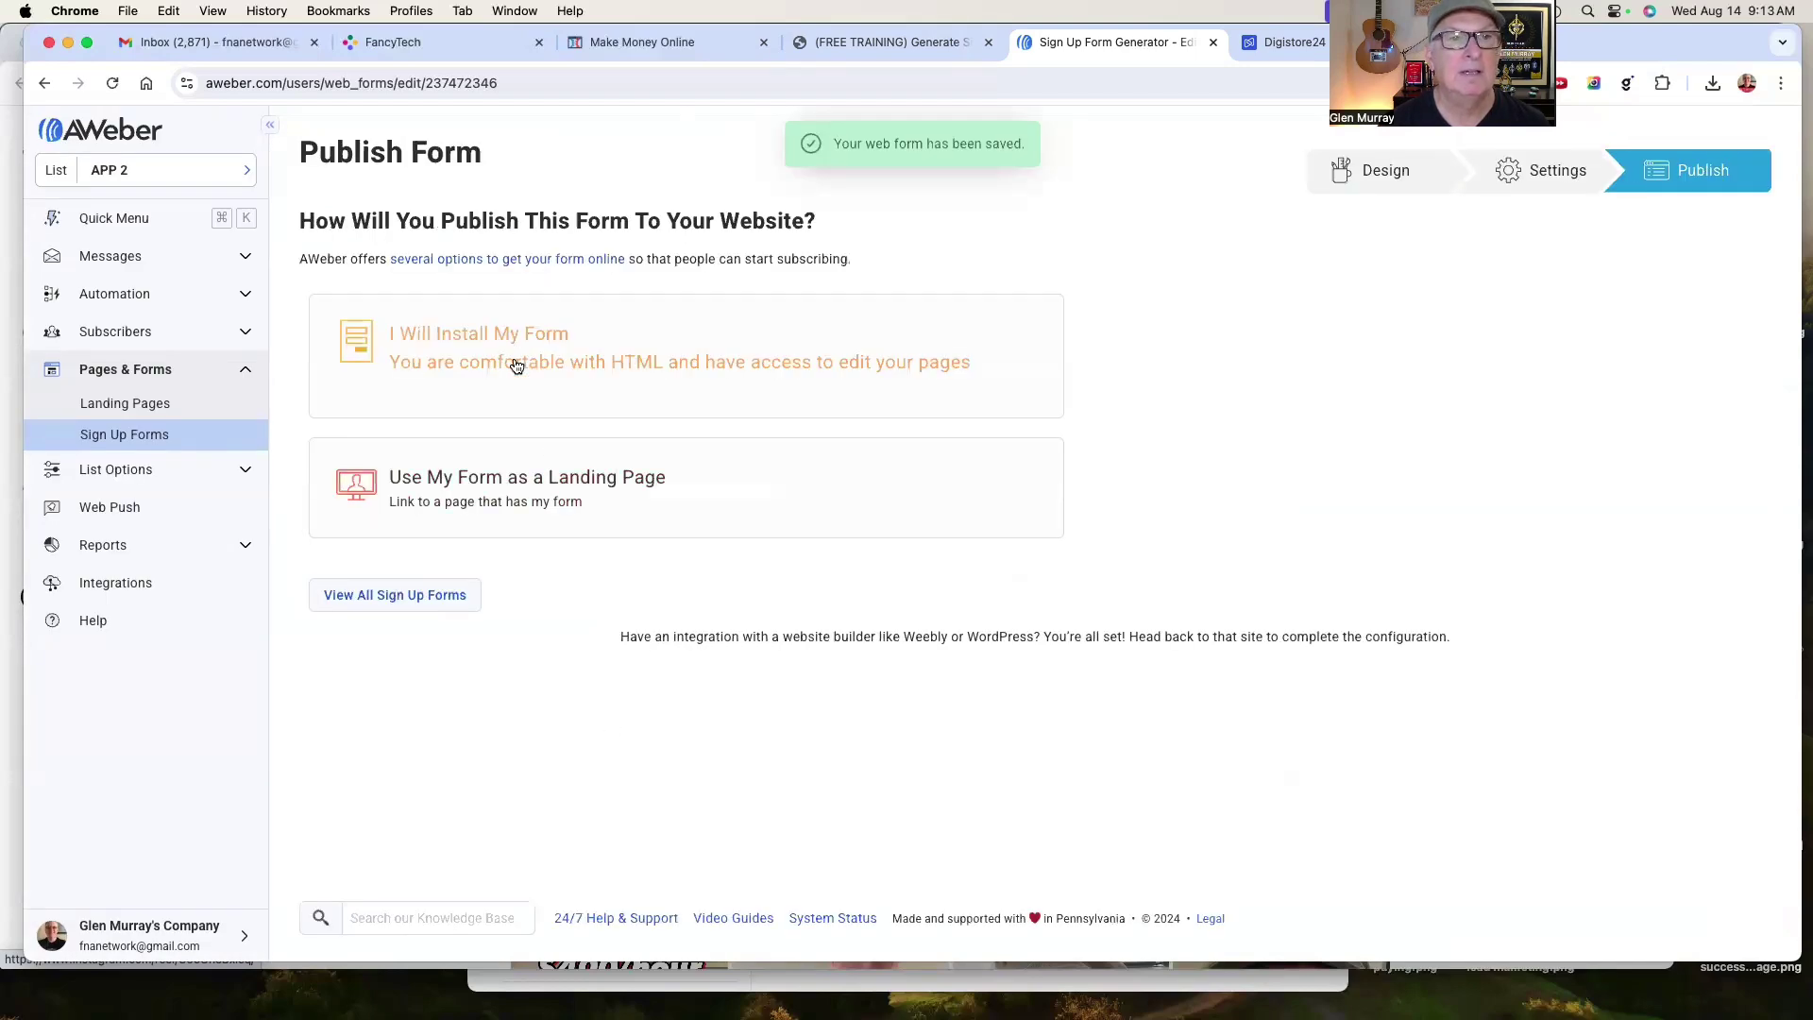
click(510, 349)
click(450, 548)
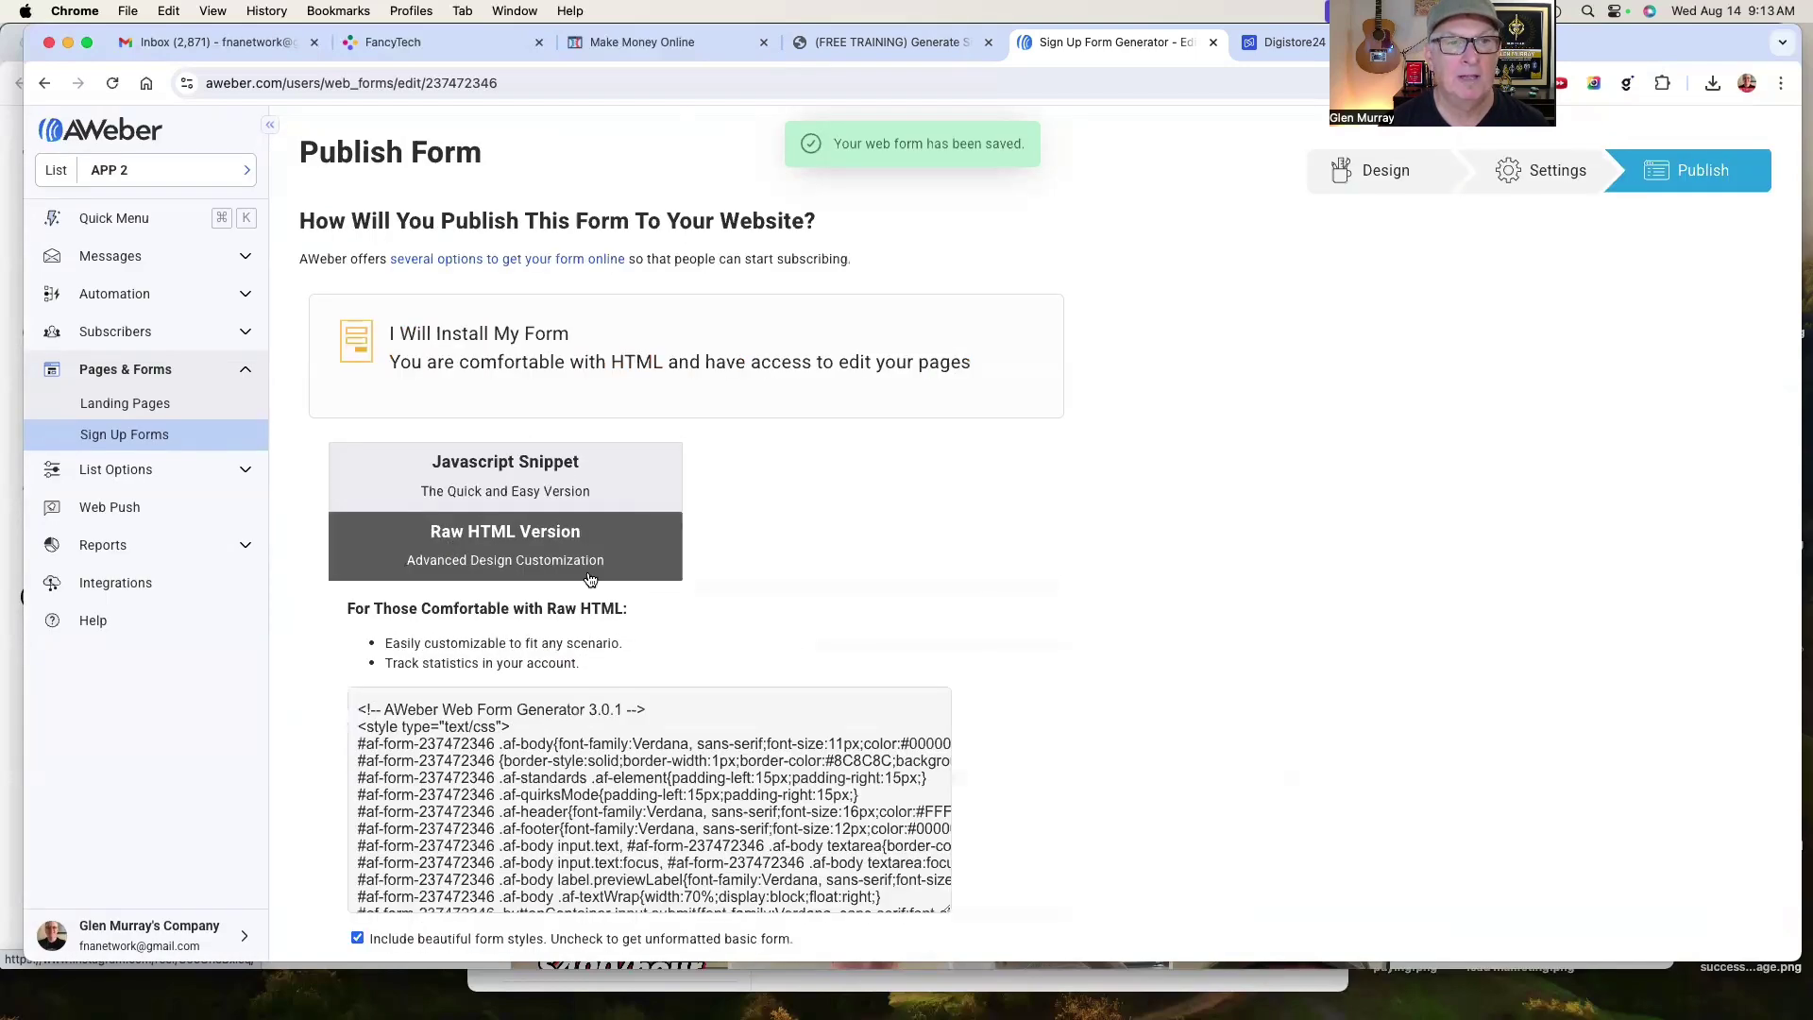
scroll(454, 798, down, 5)
click(357, 939)
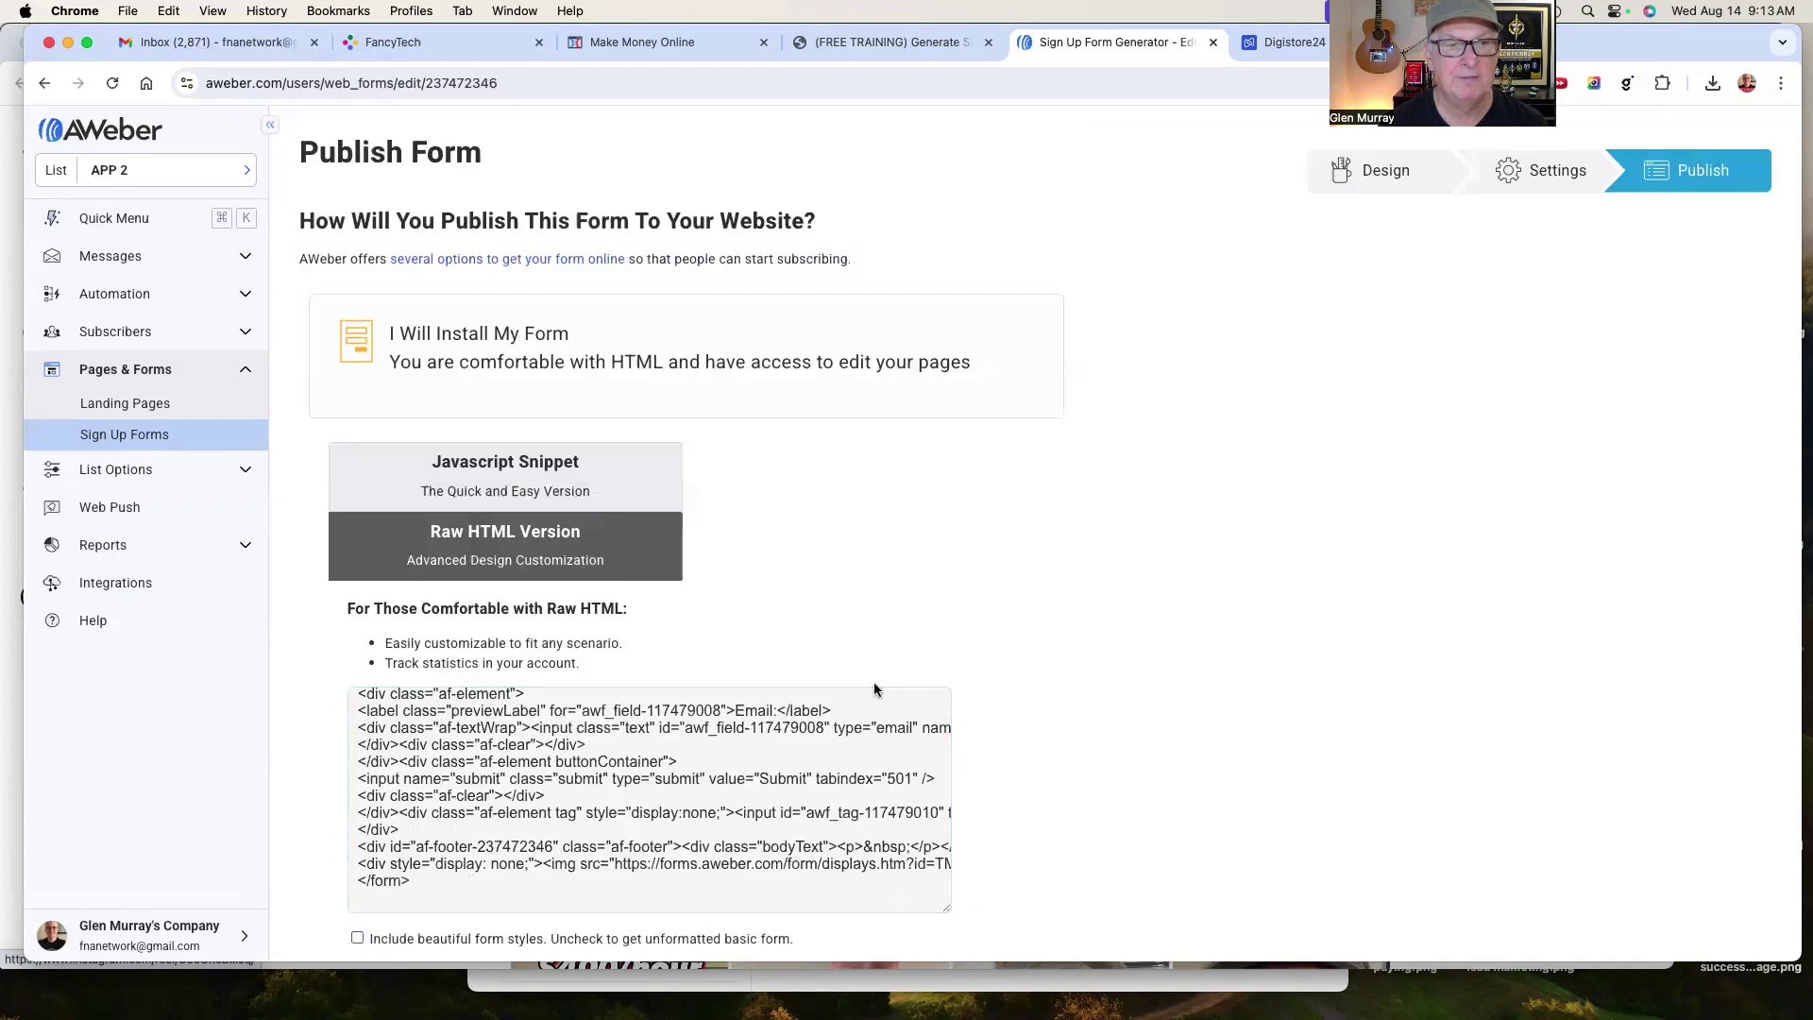
scroll(1078, 627, down, 3)
scroll(582, 632, up, 10)
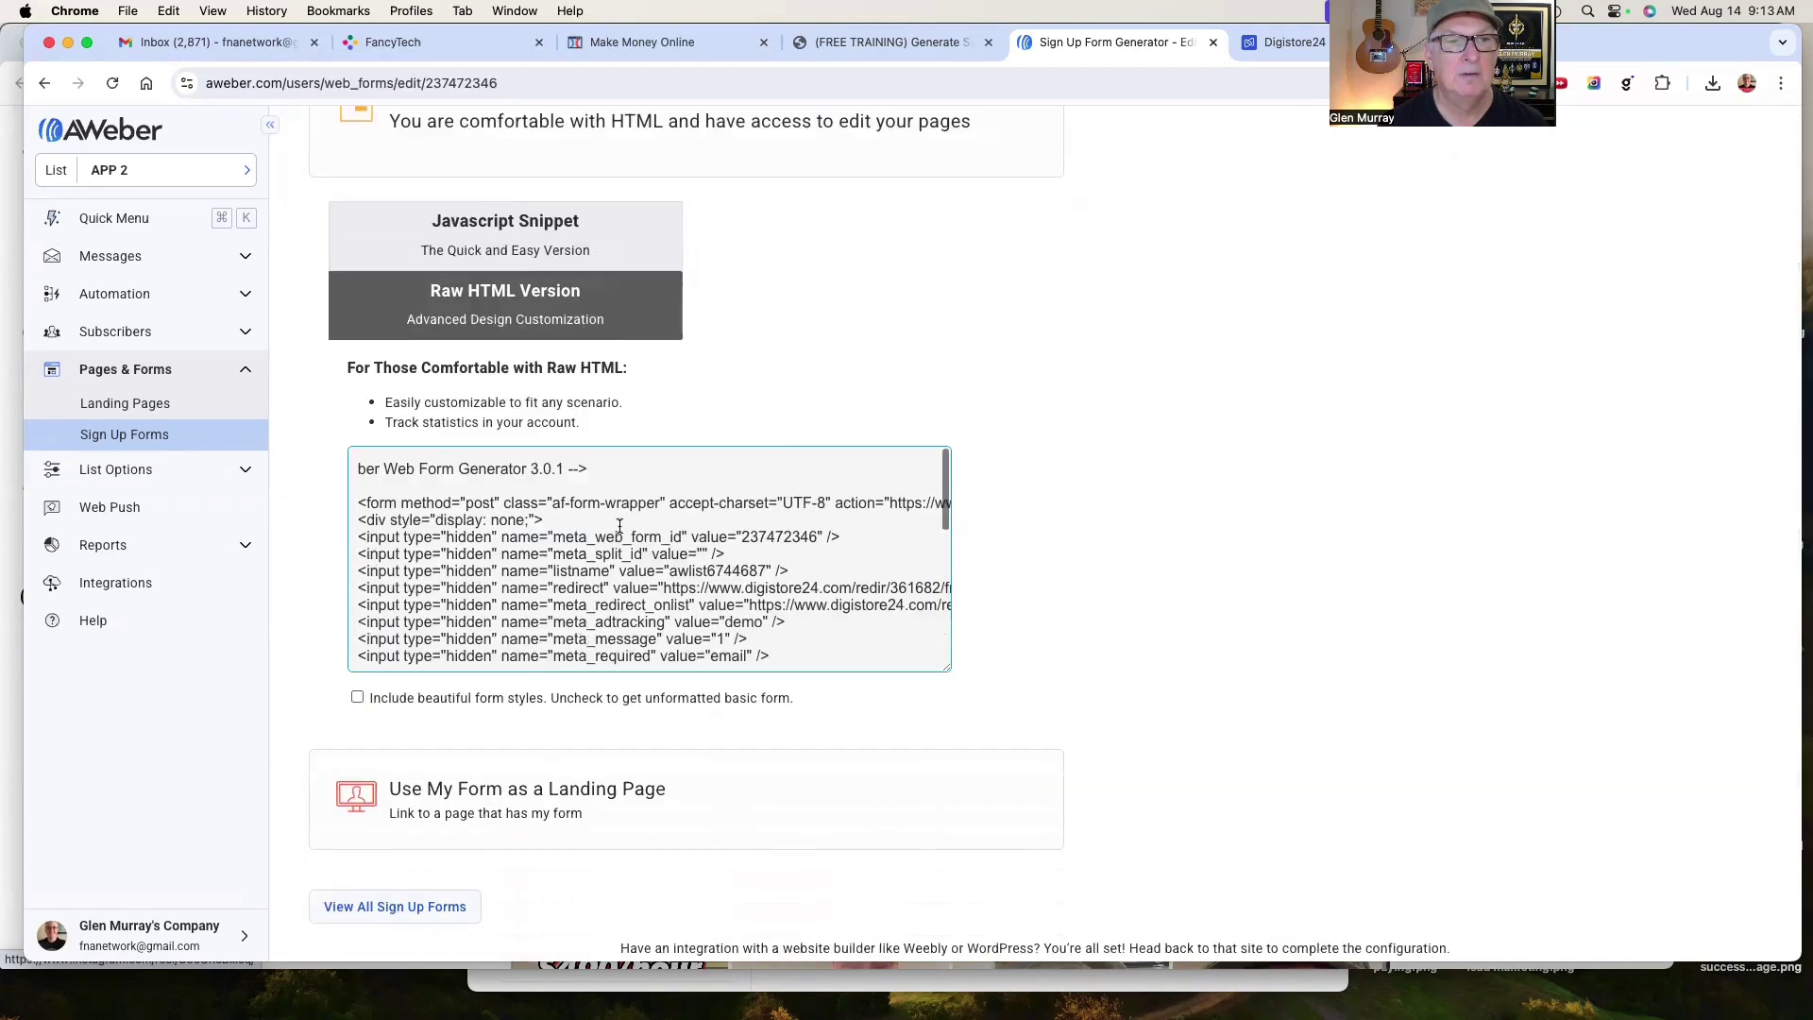
click(361, 500)
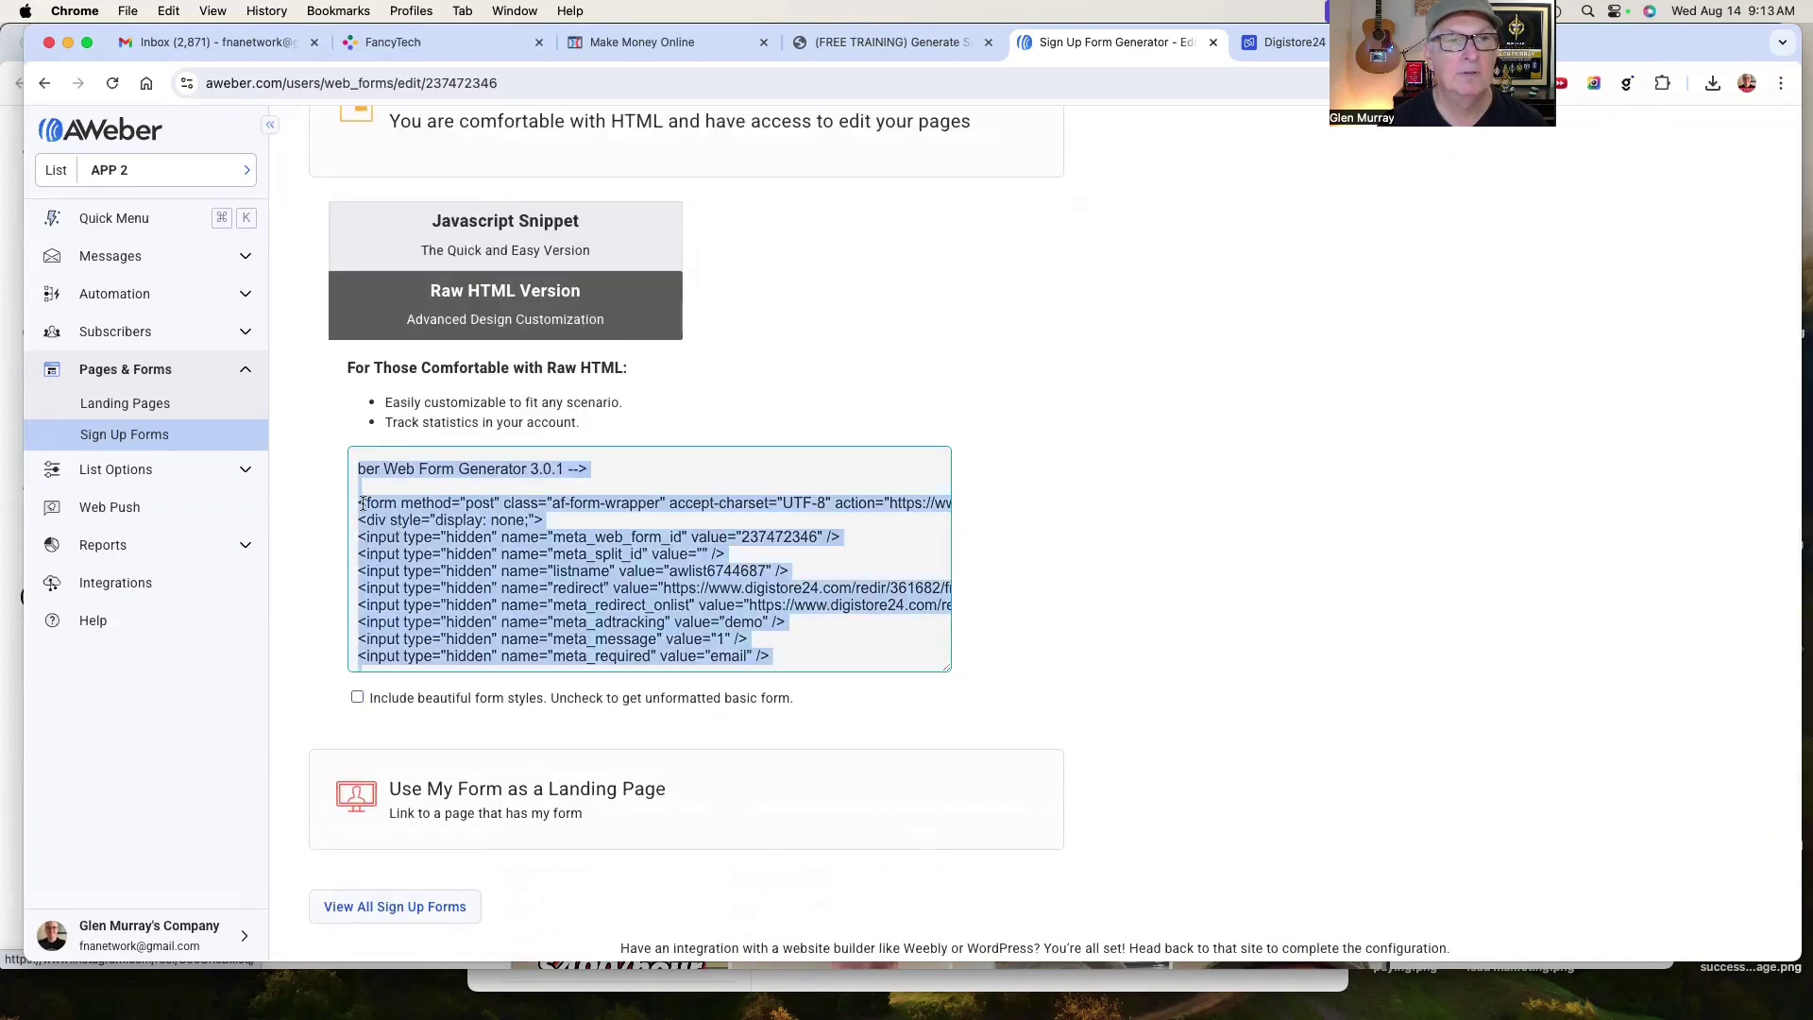
click(361, 503)
scroll(425, 557, down, 10)
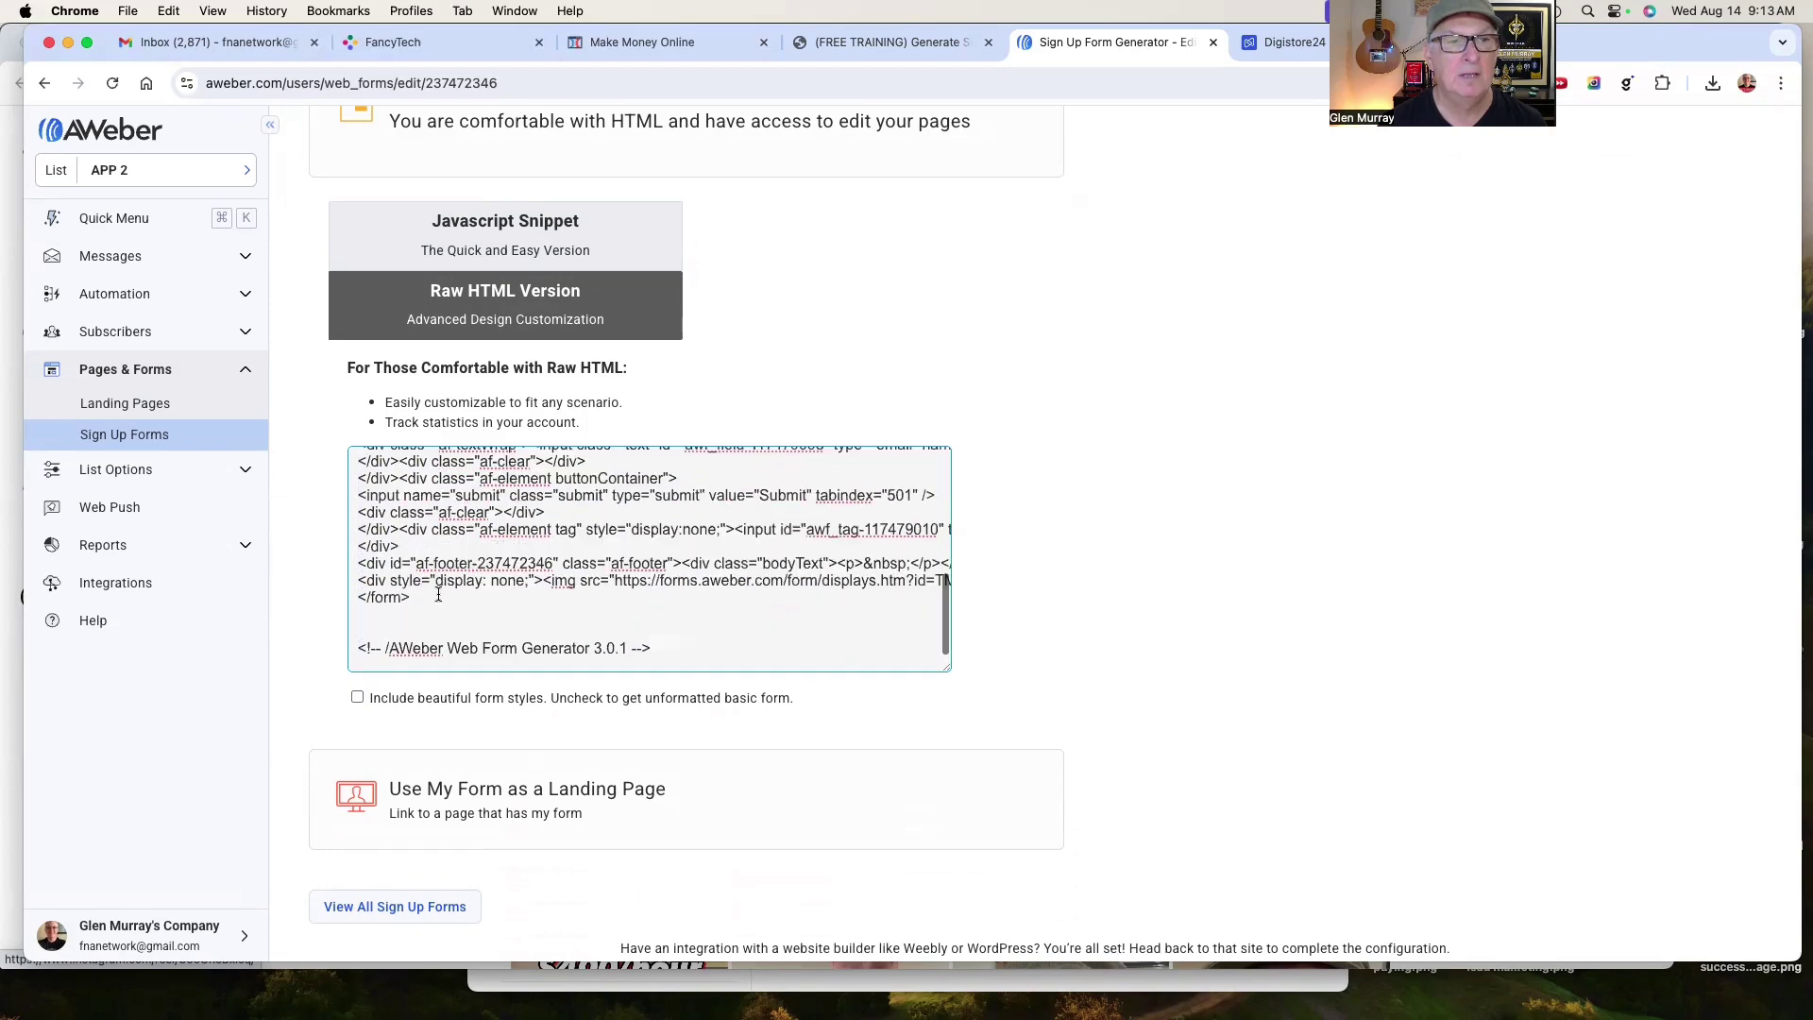
click(430, 601)
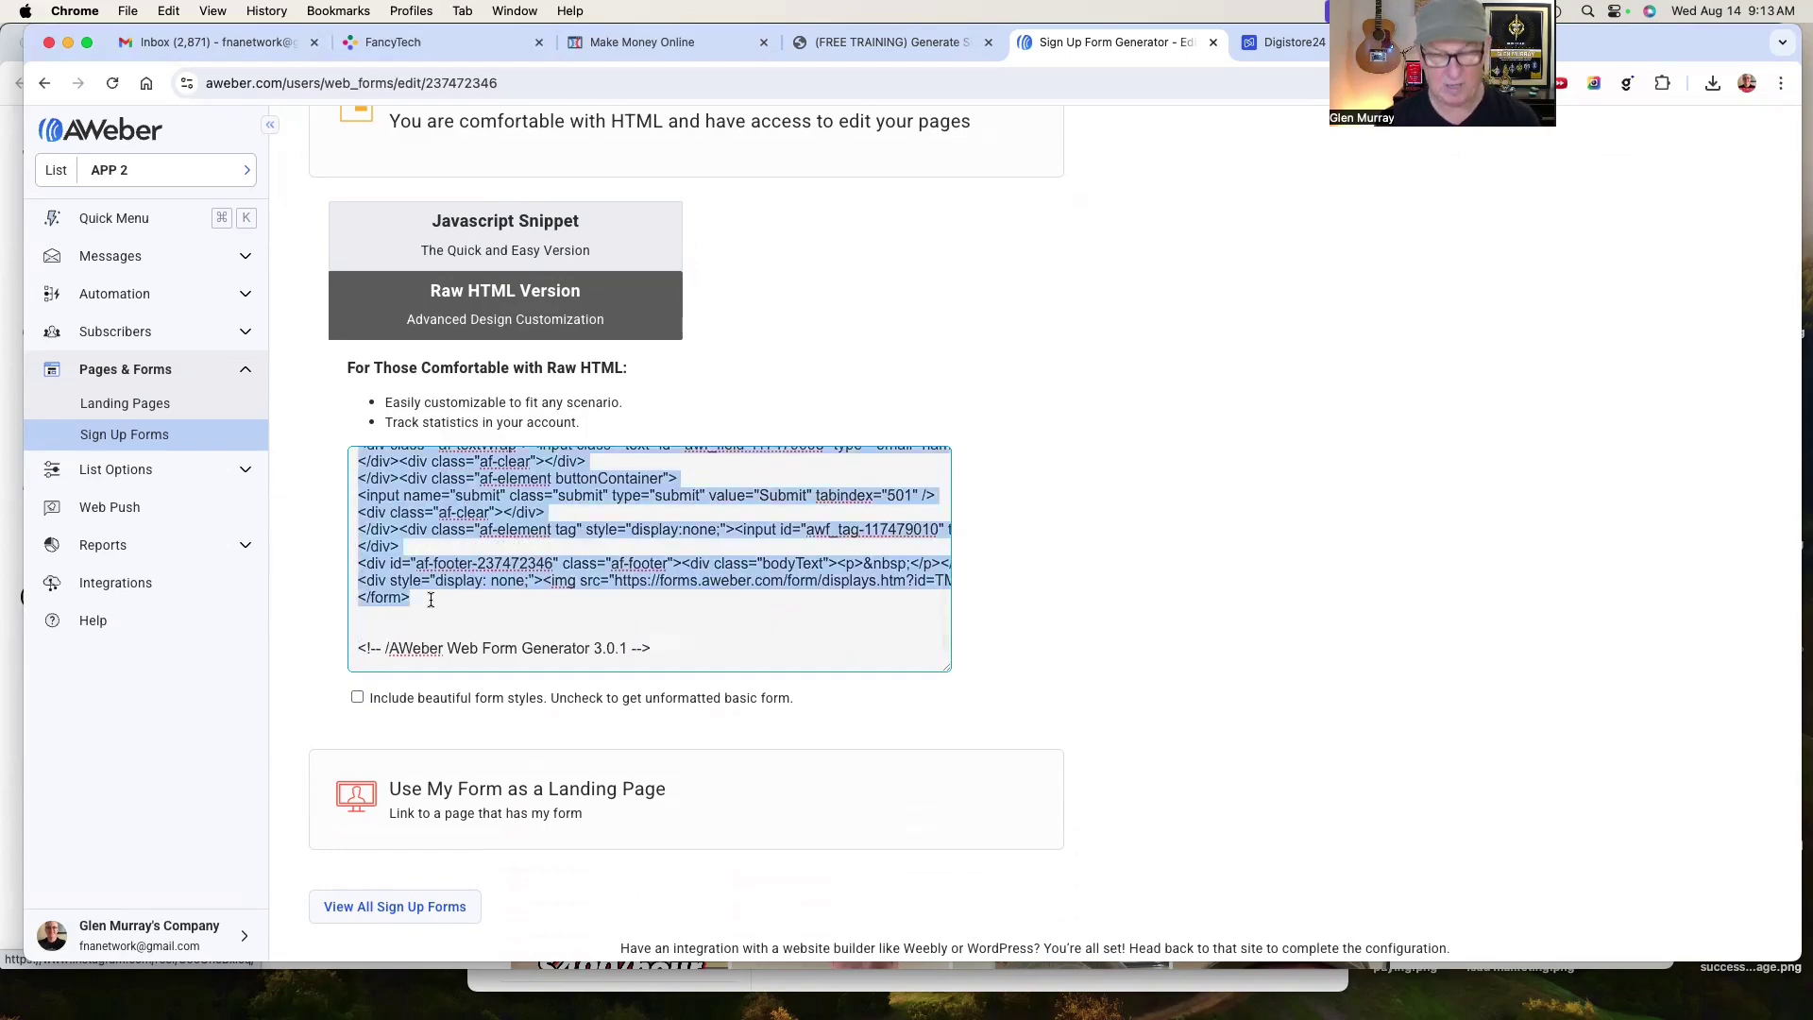
Replace the old form code in ClickFunnels' email integration with the new AWeber code
click(847, 46)
click(625, 45)
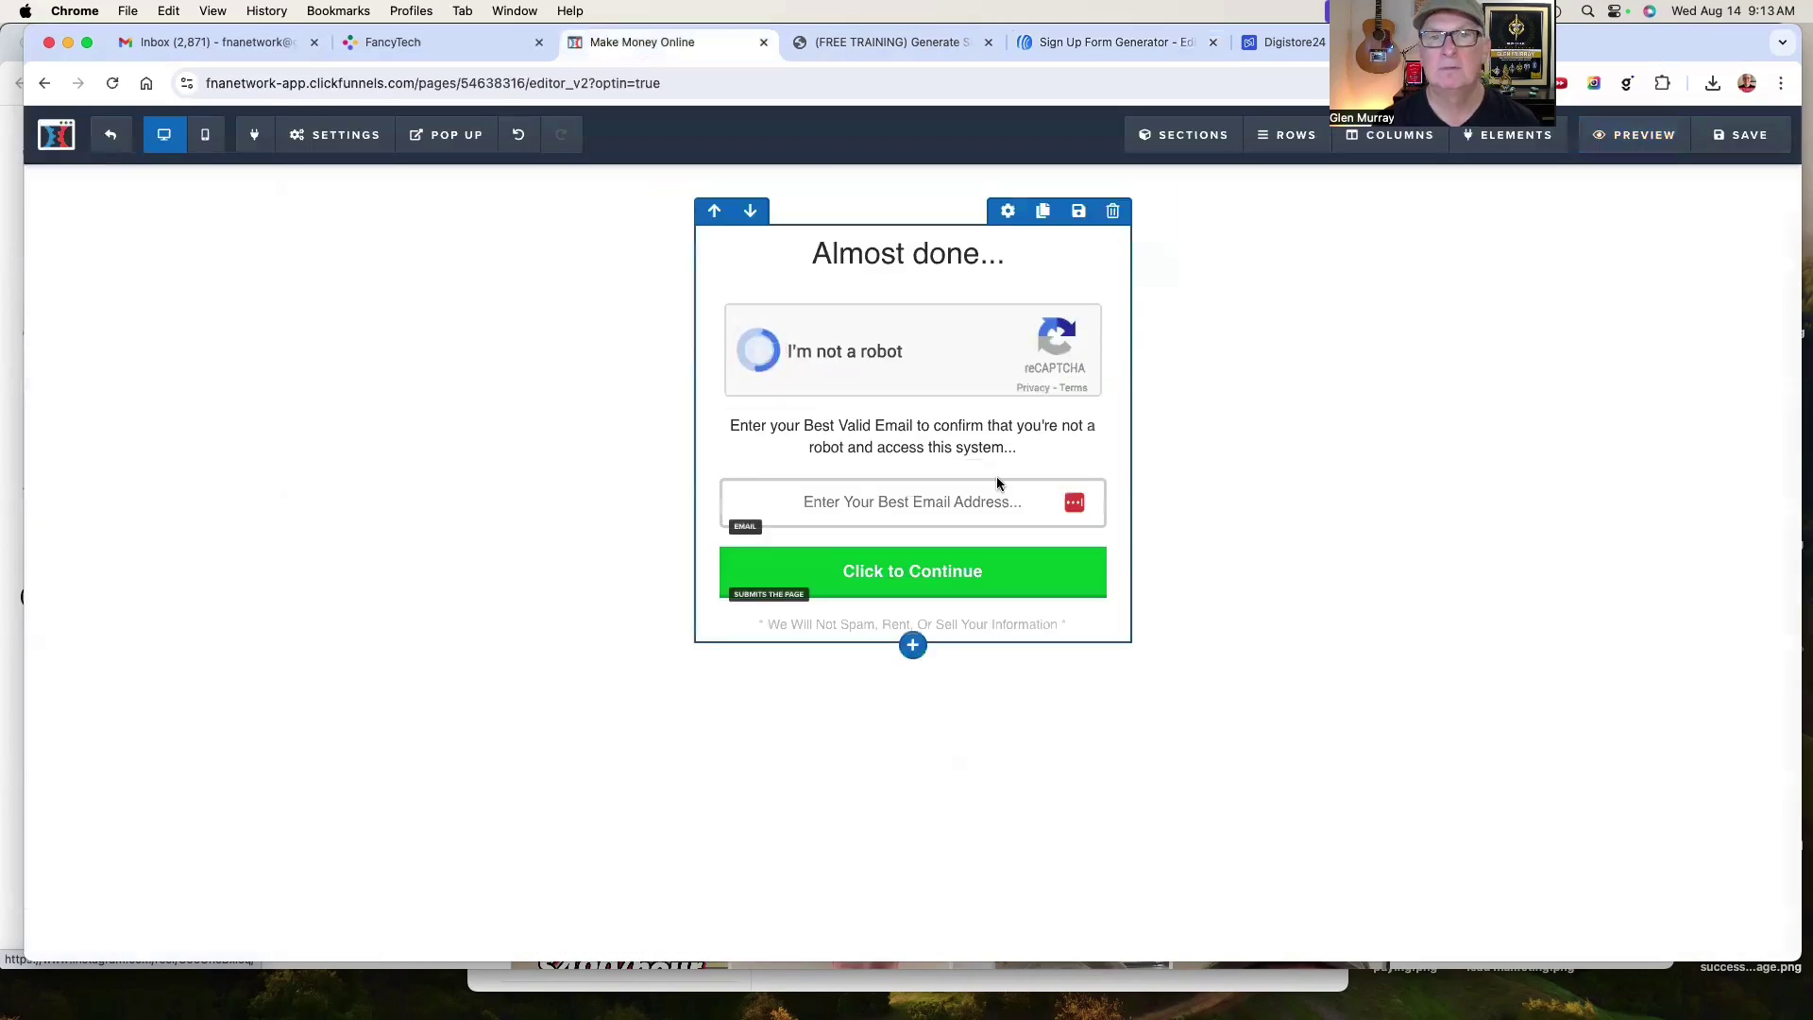
mouse_move(335, 134)
click(348, 170)
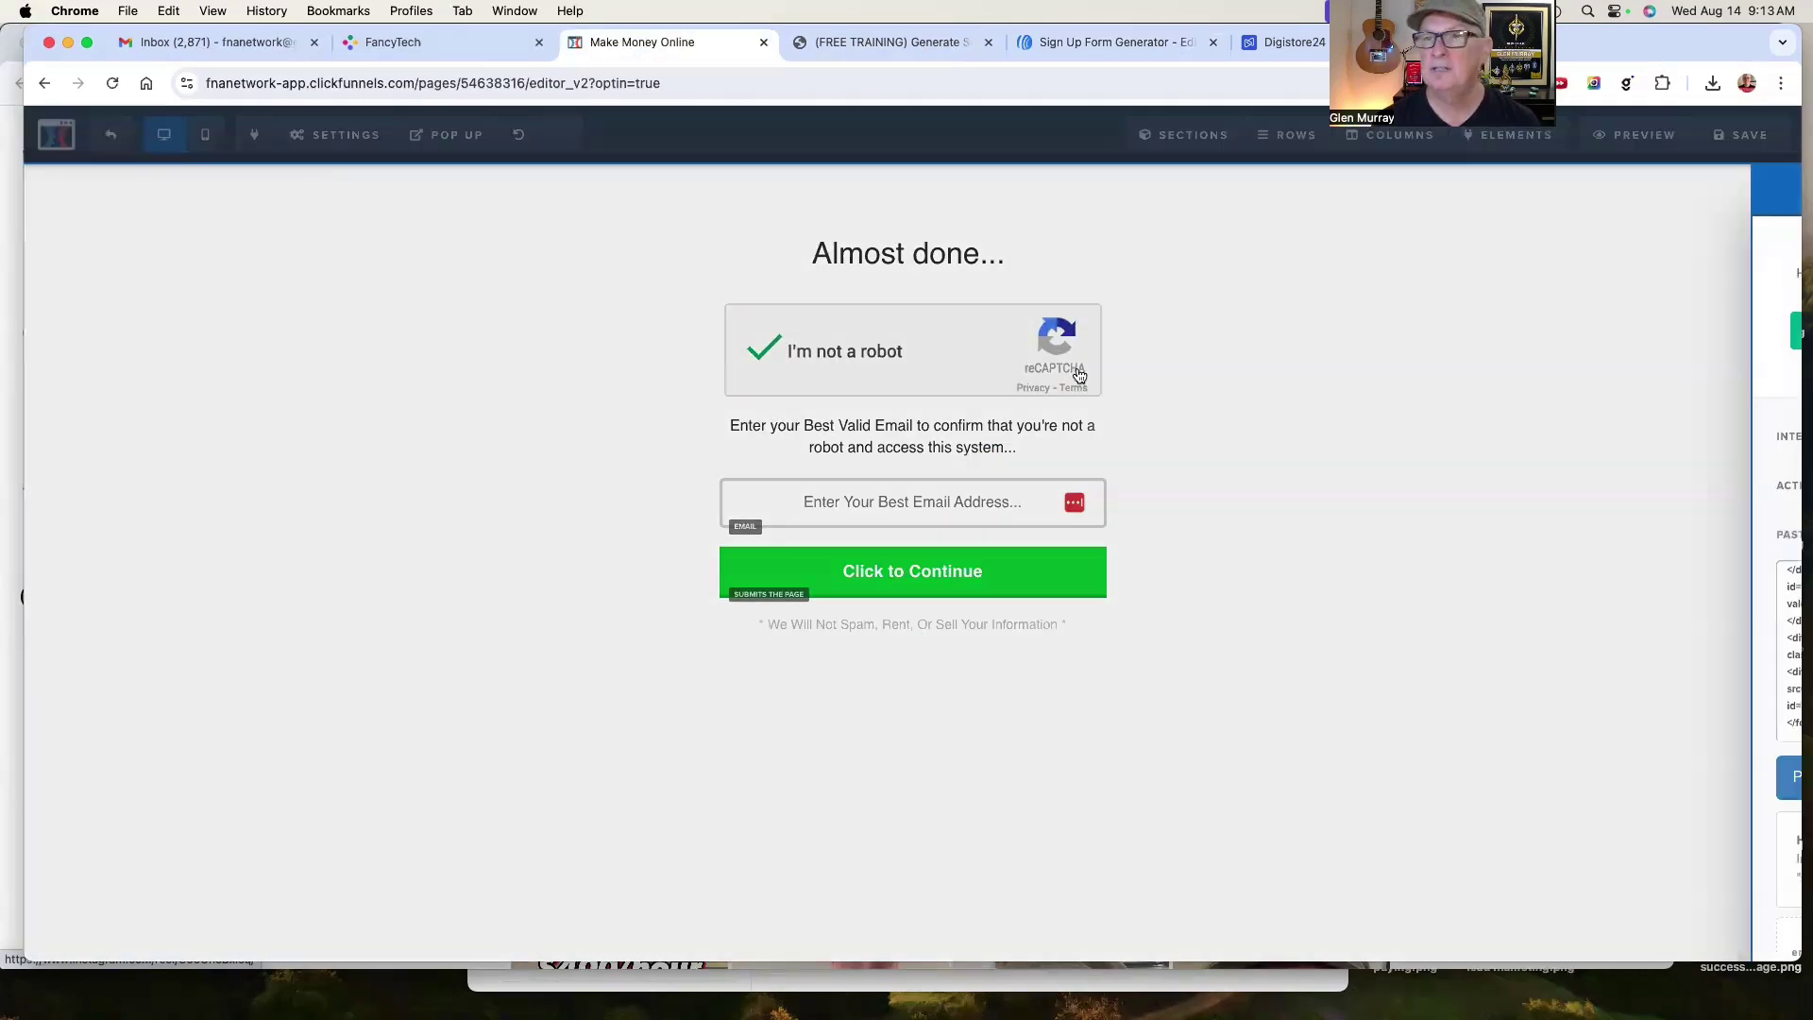
click(1558, 623)
key(super+a)
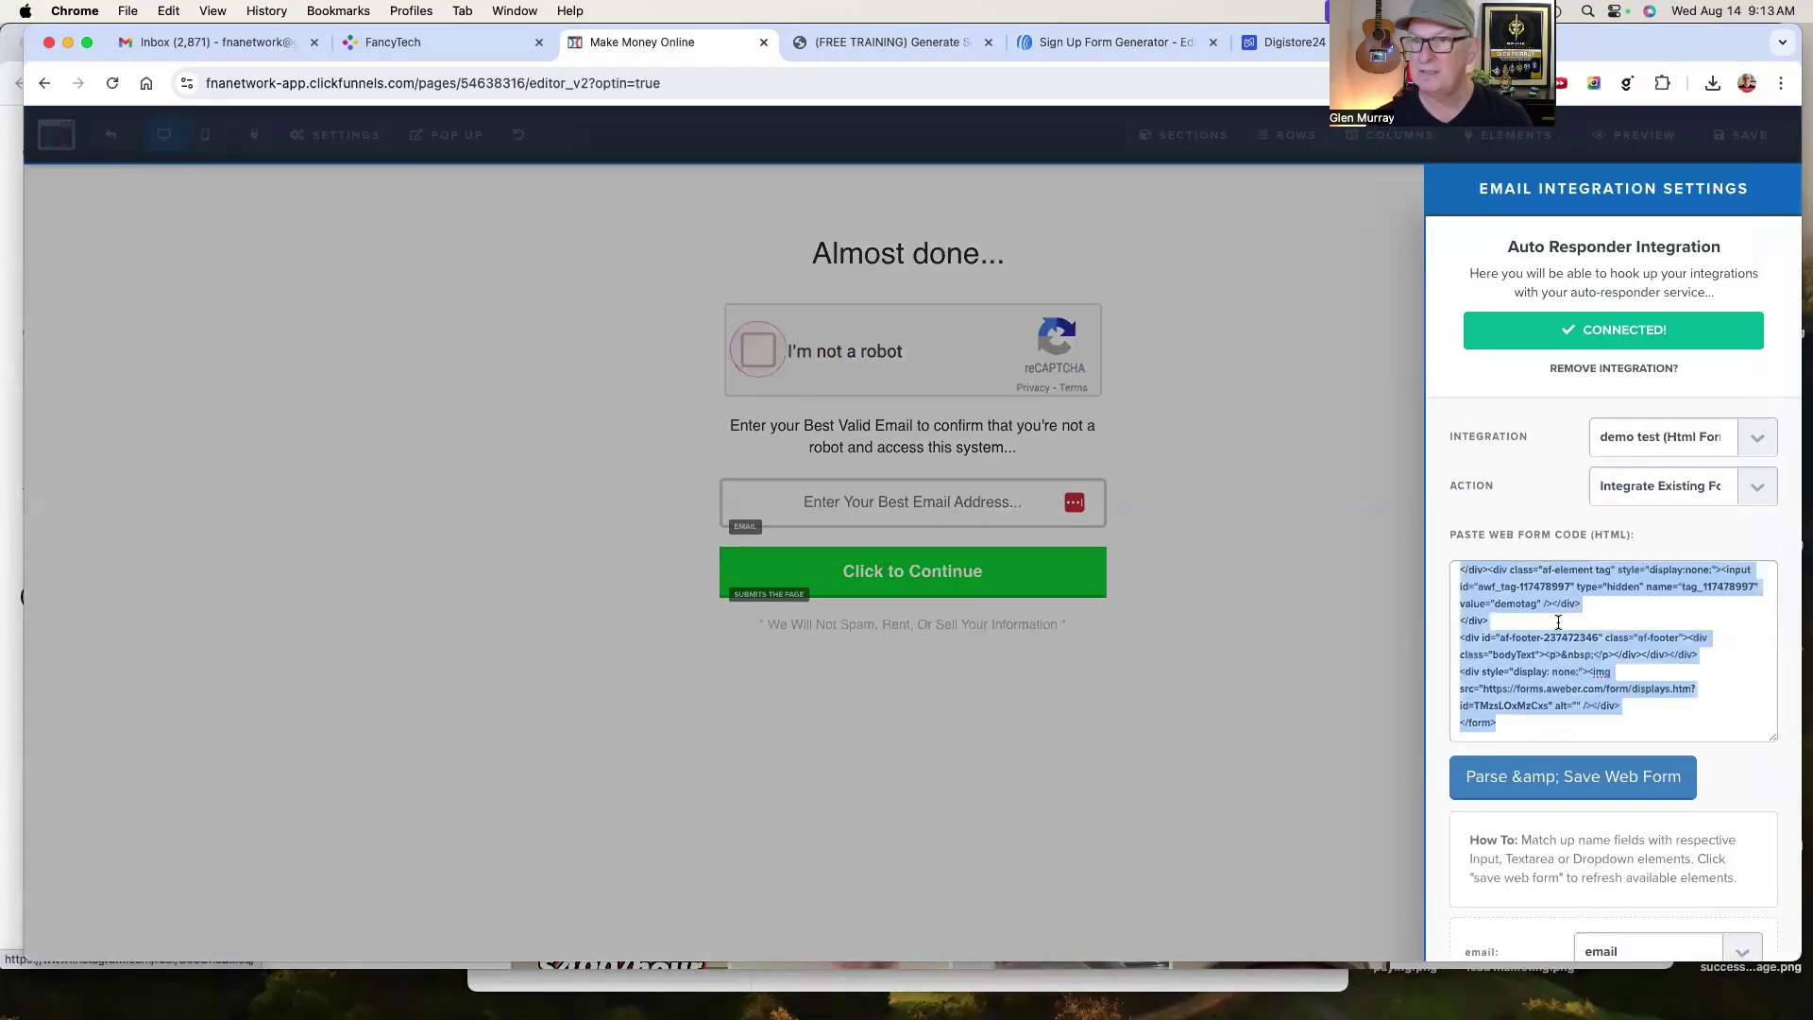
key(super+v)
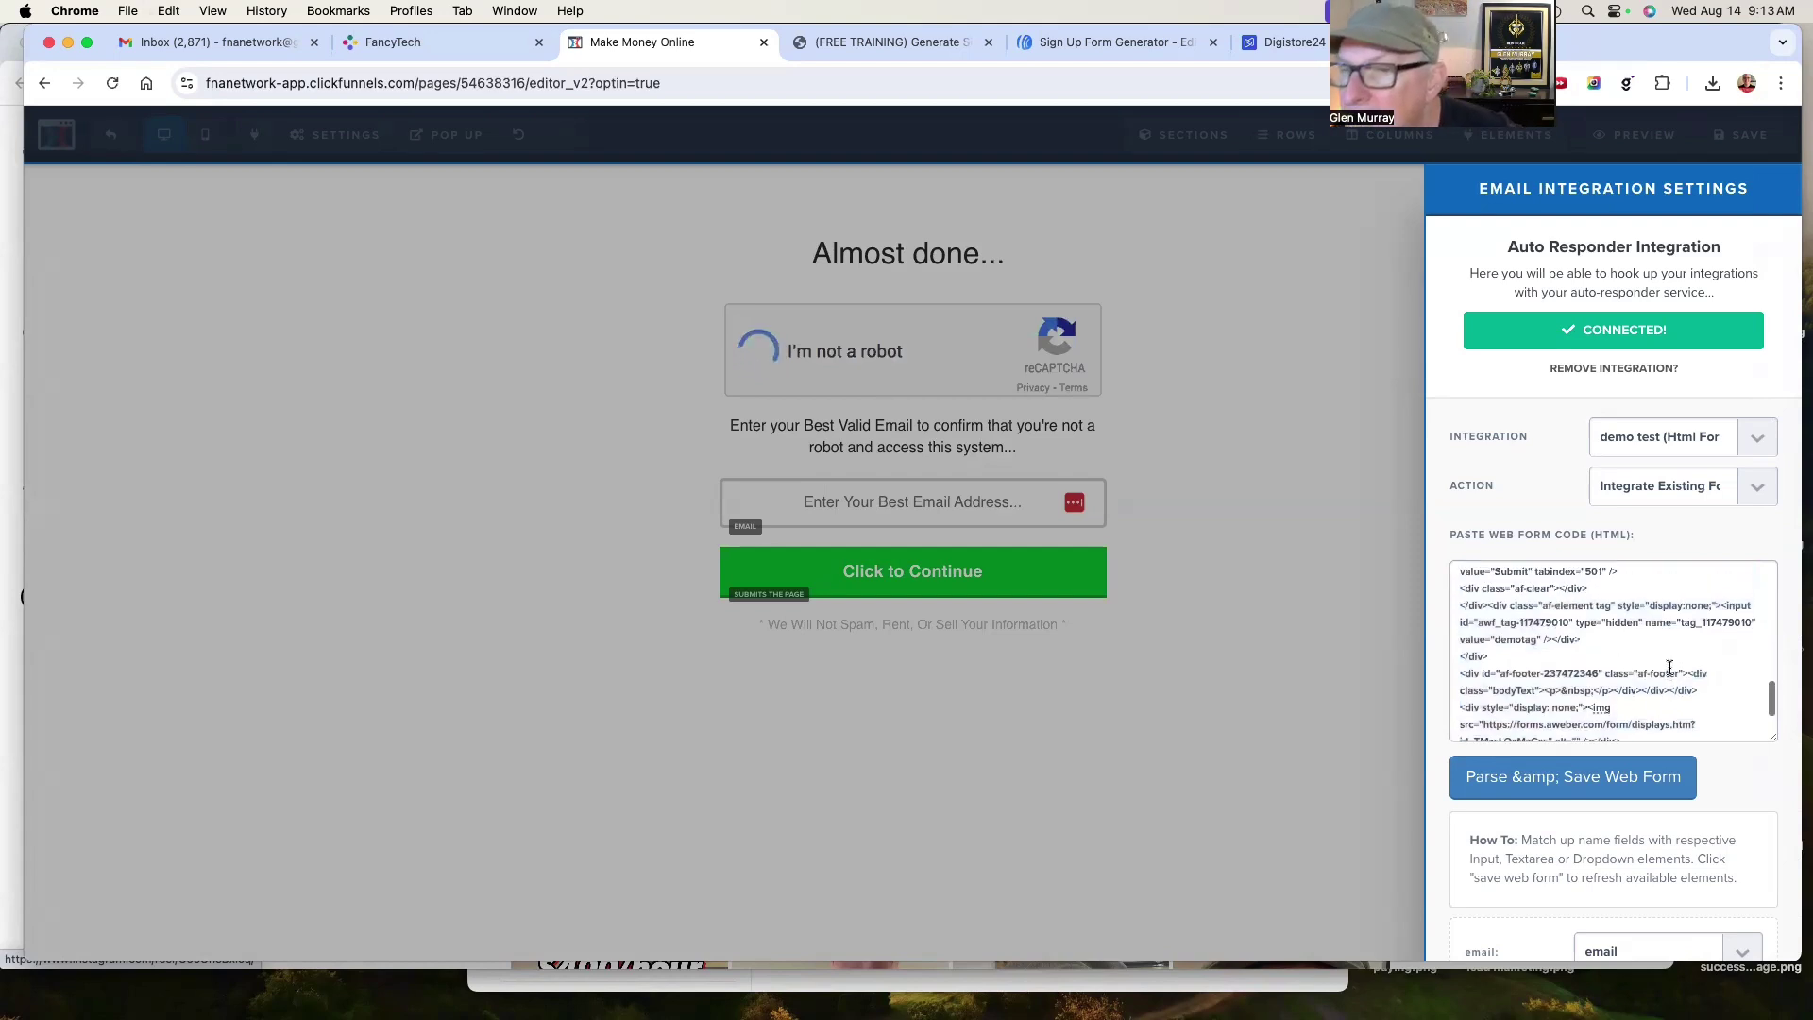
scroll(1570, 718, up, 10)
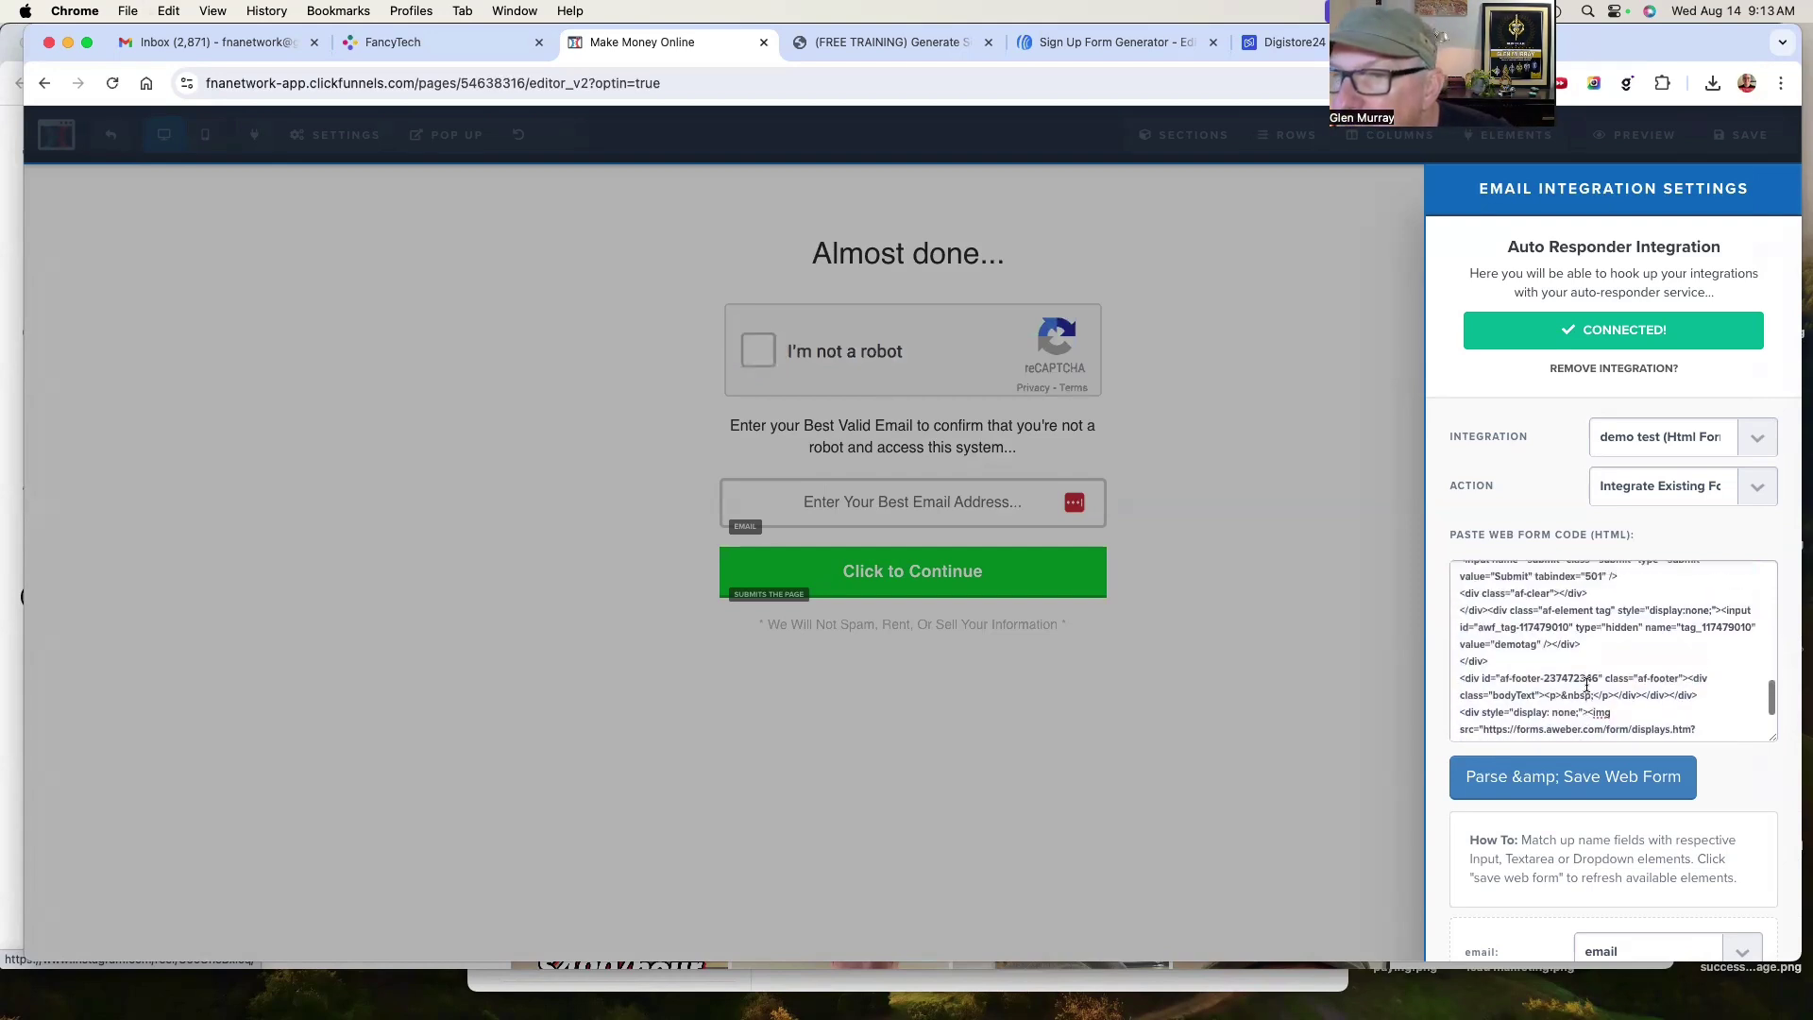
scroll(1587, 685, up, 10)
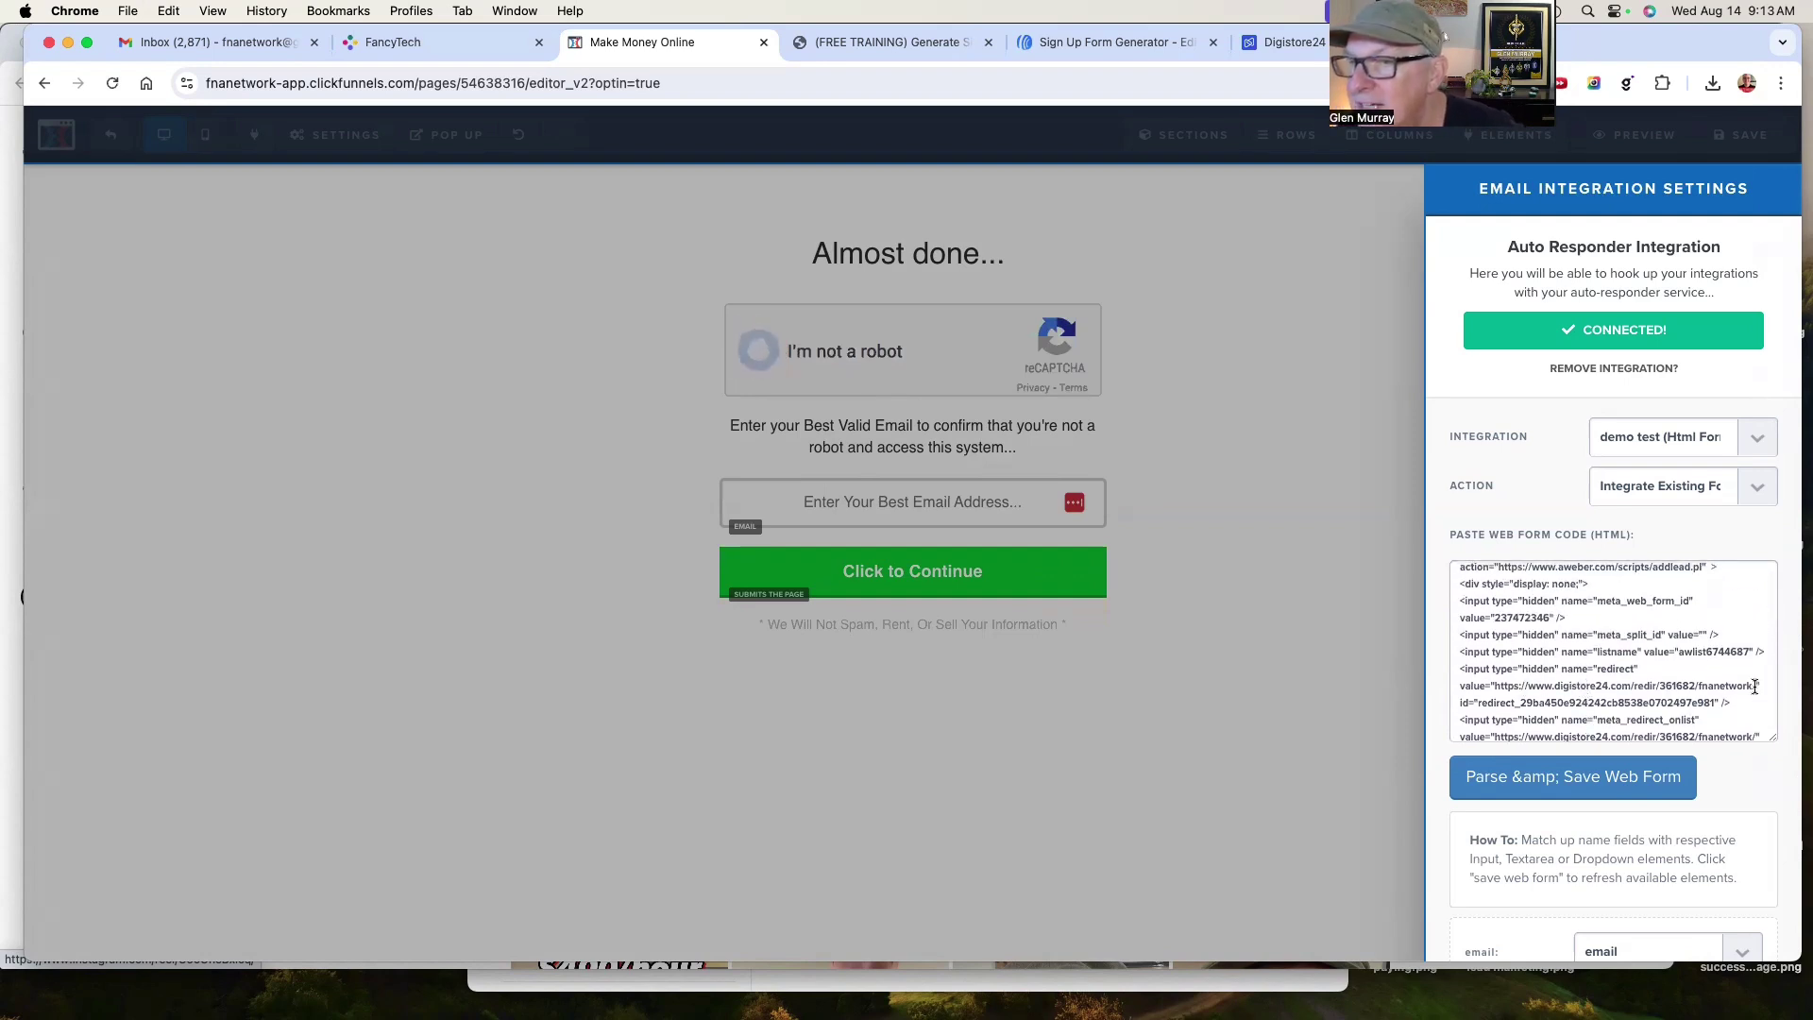
drag(1755, 686, 1594, 685)
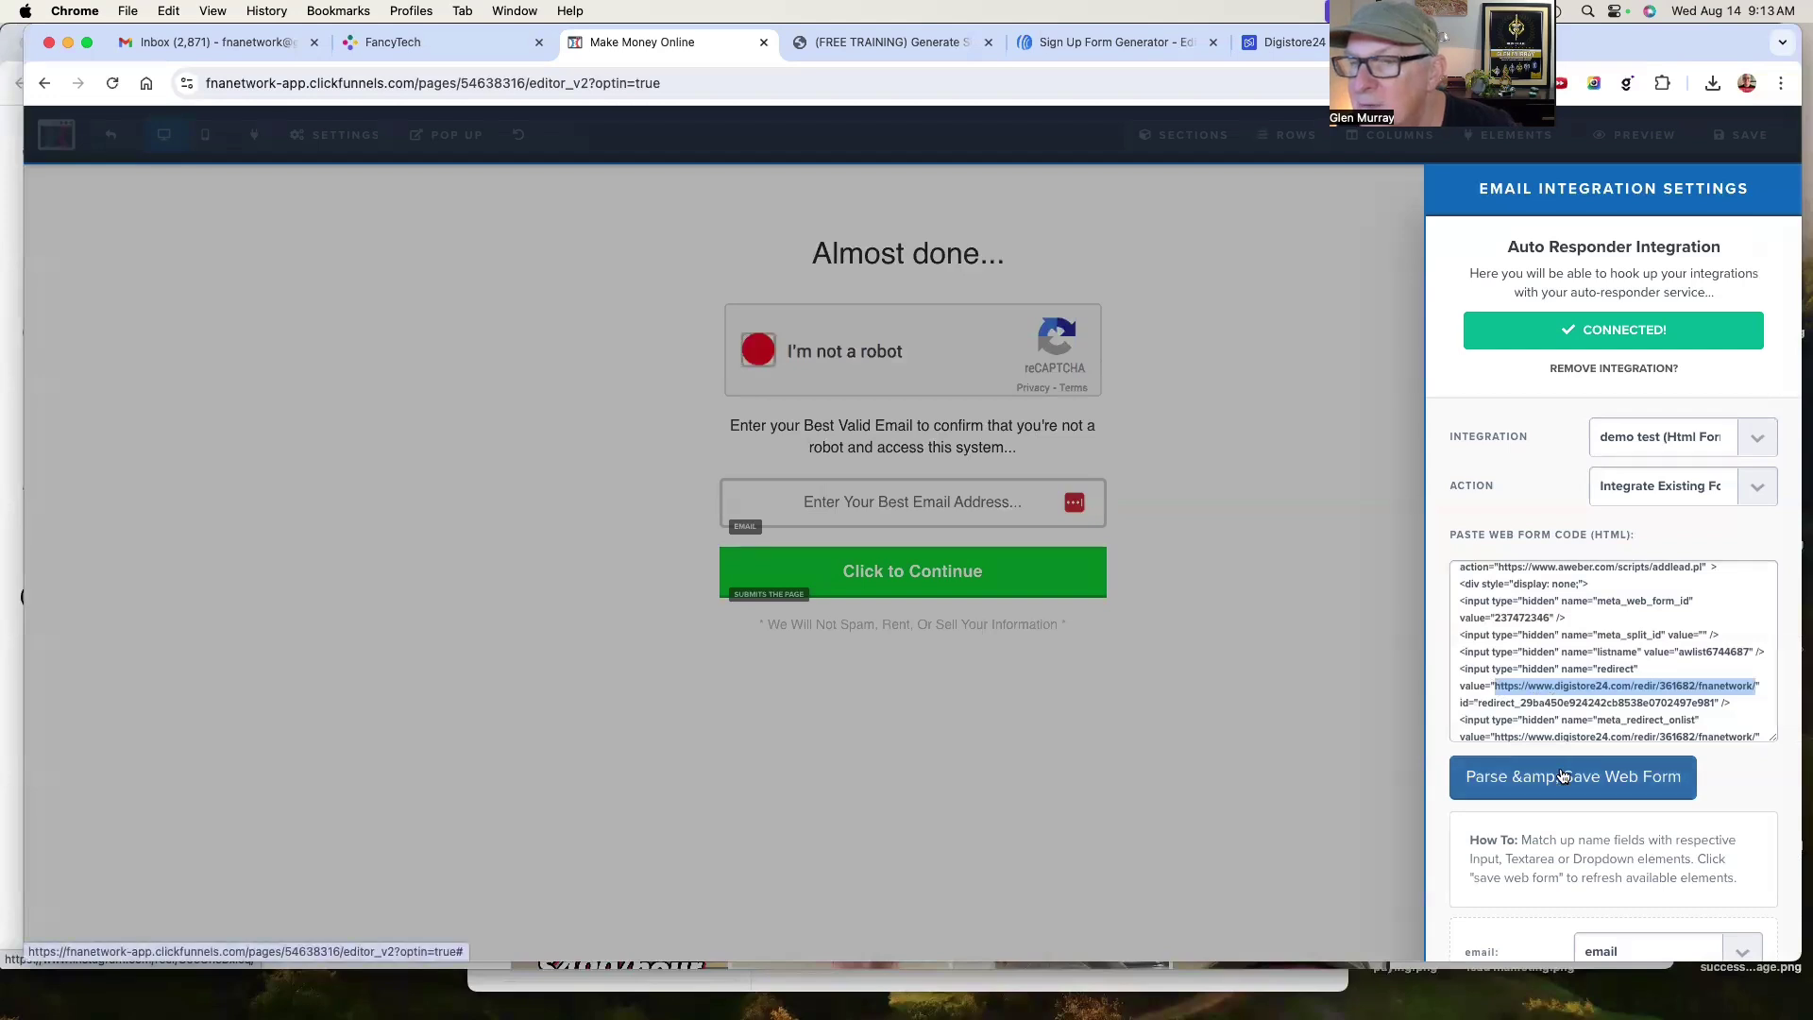
Parse and save the web form, map the email field to email, and close the panel
click(1596, 772)
scroll(1748, 784, down, 3)
click(1742, 776)
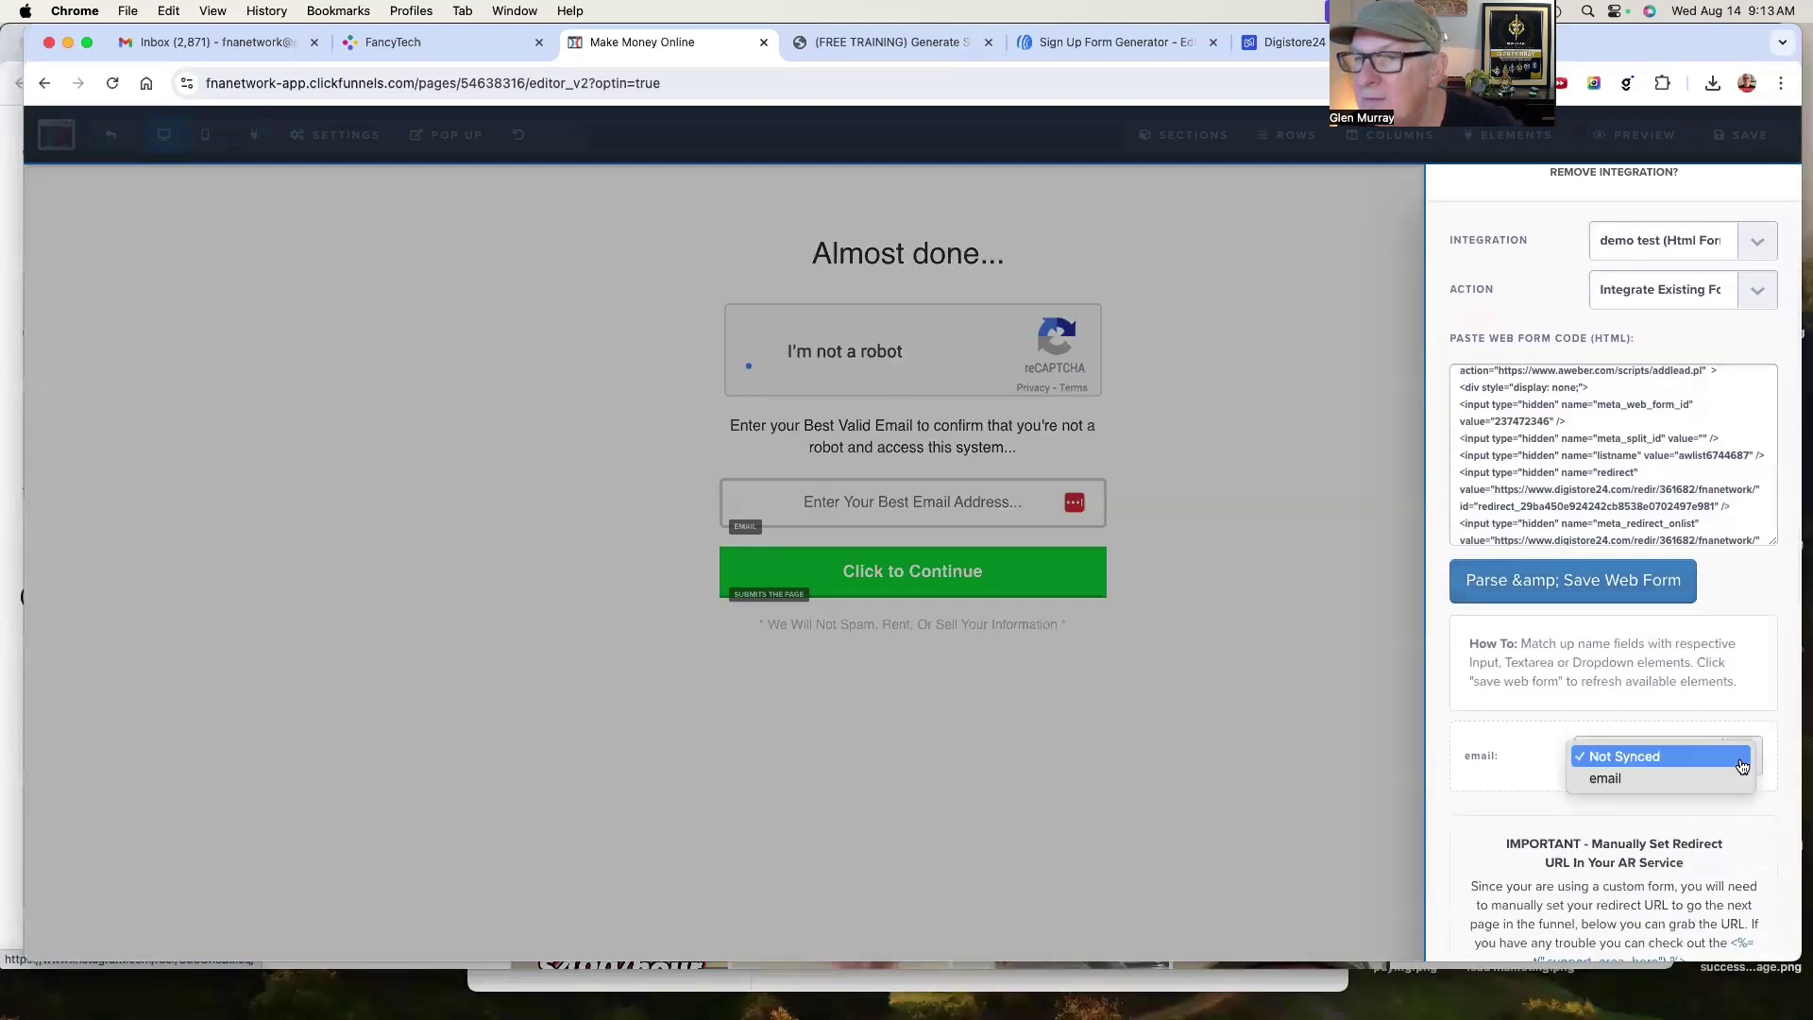
click(1690, 735)
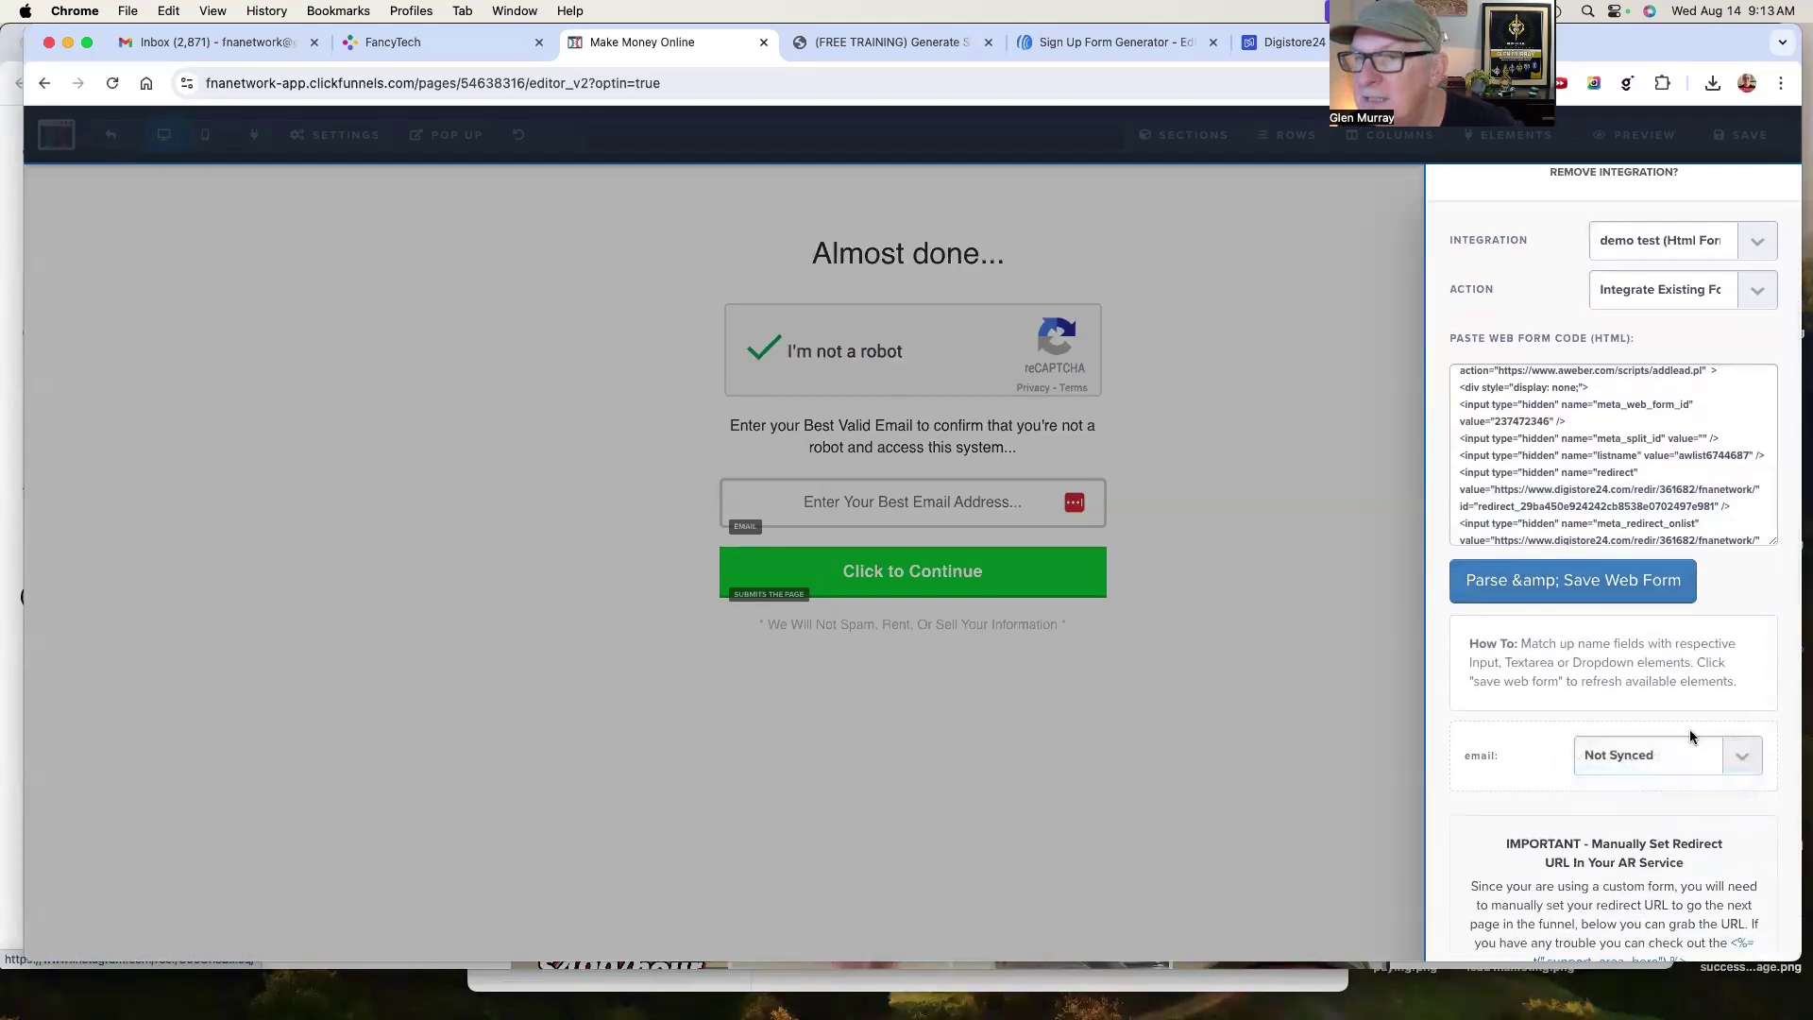
click(1324, 534)
Save the opt-in page, close the free training tab, and save the page again
click(1731, 140)
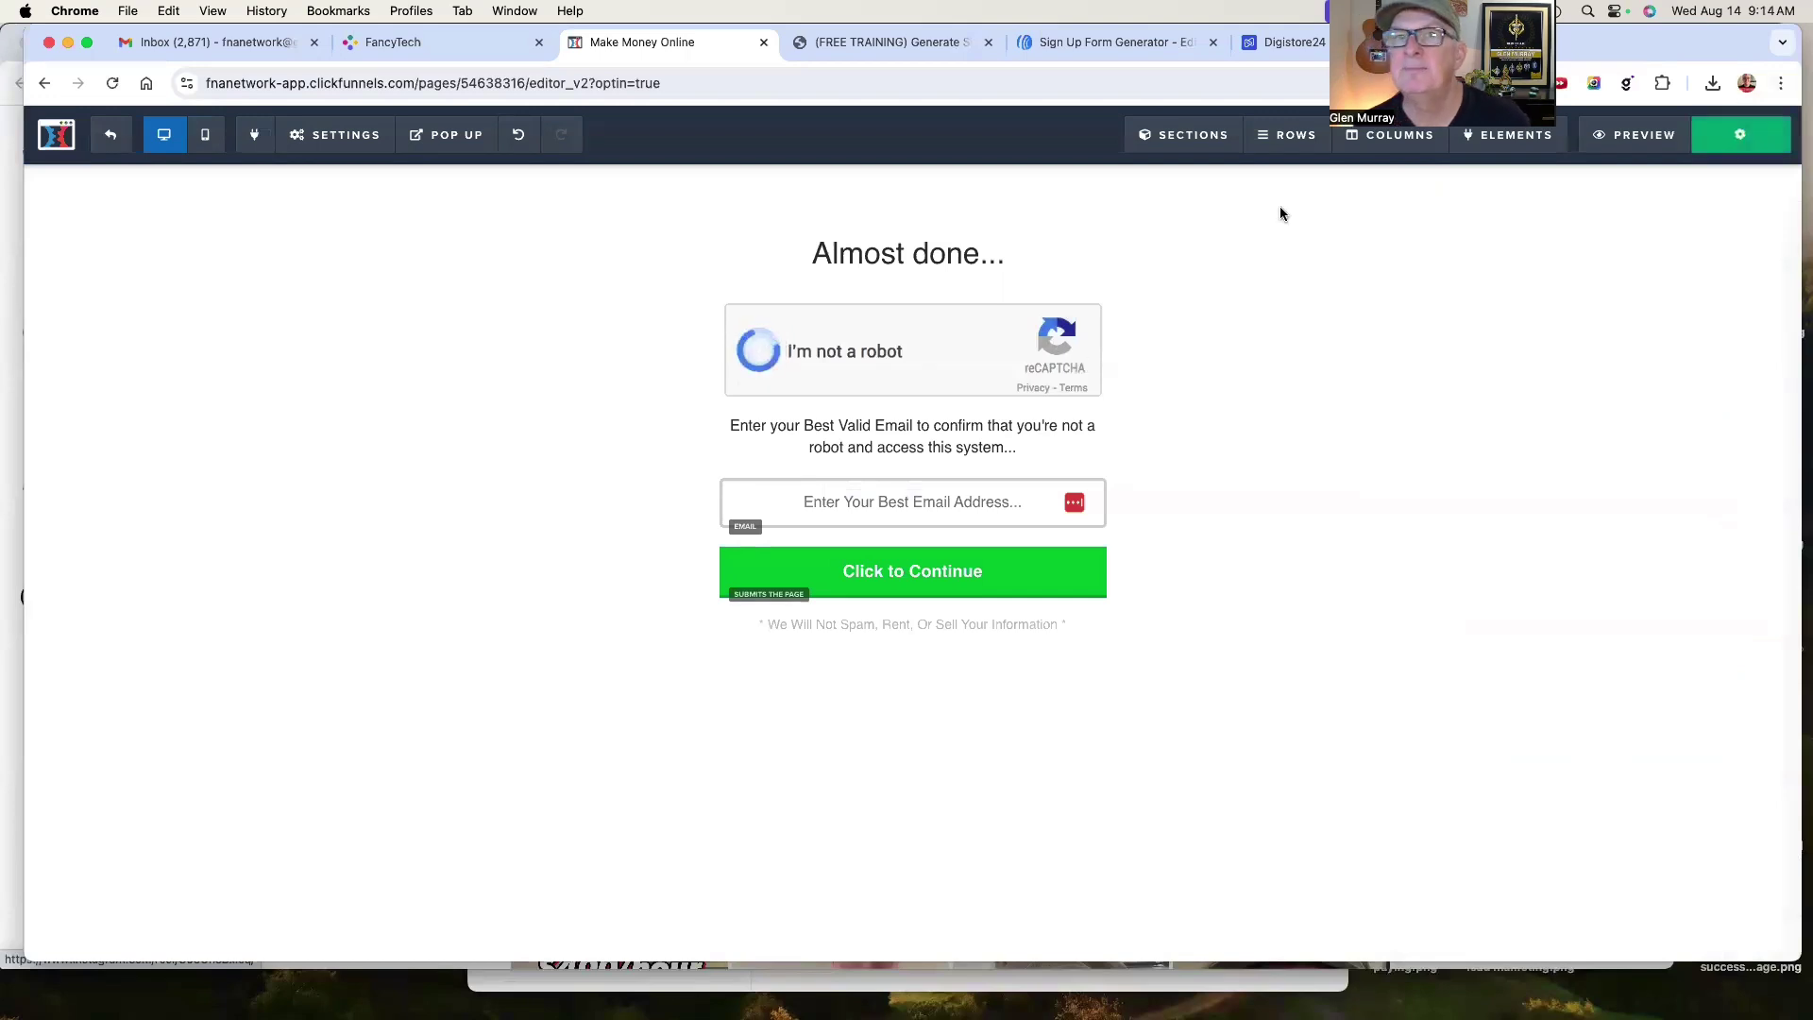
click(864, 53)
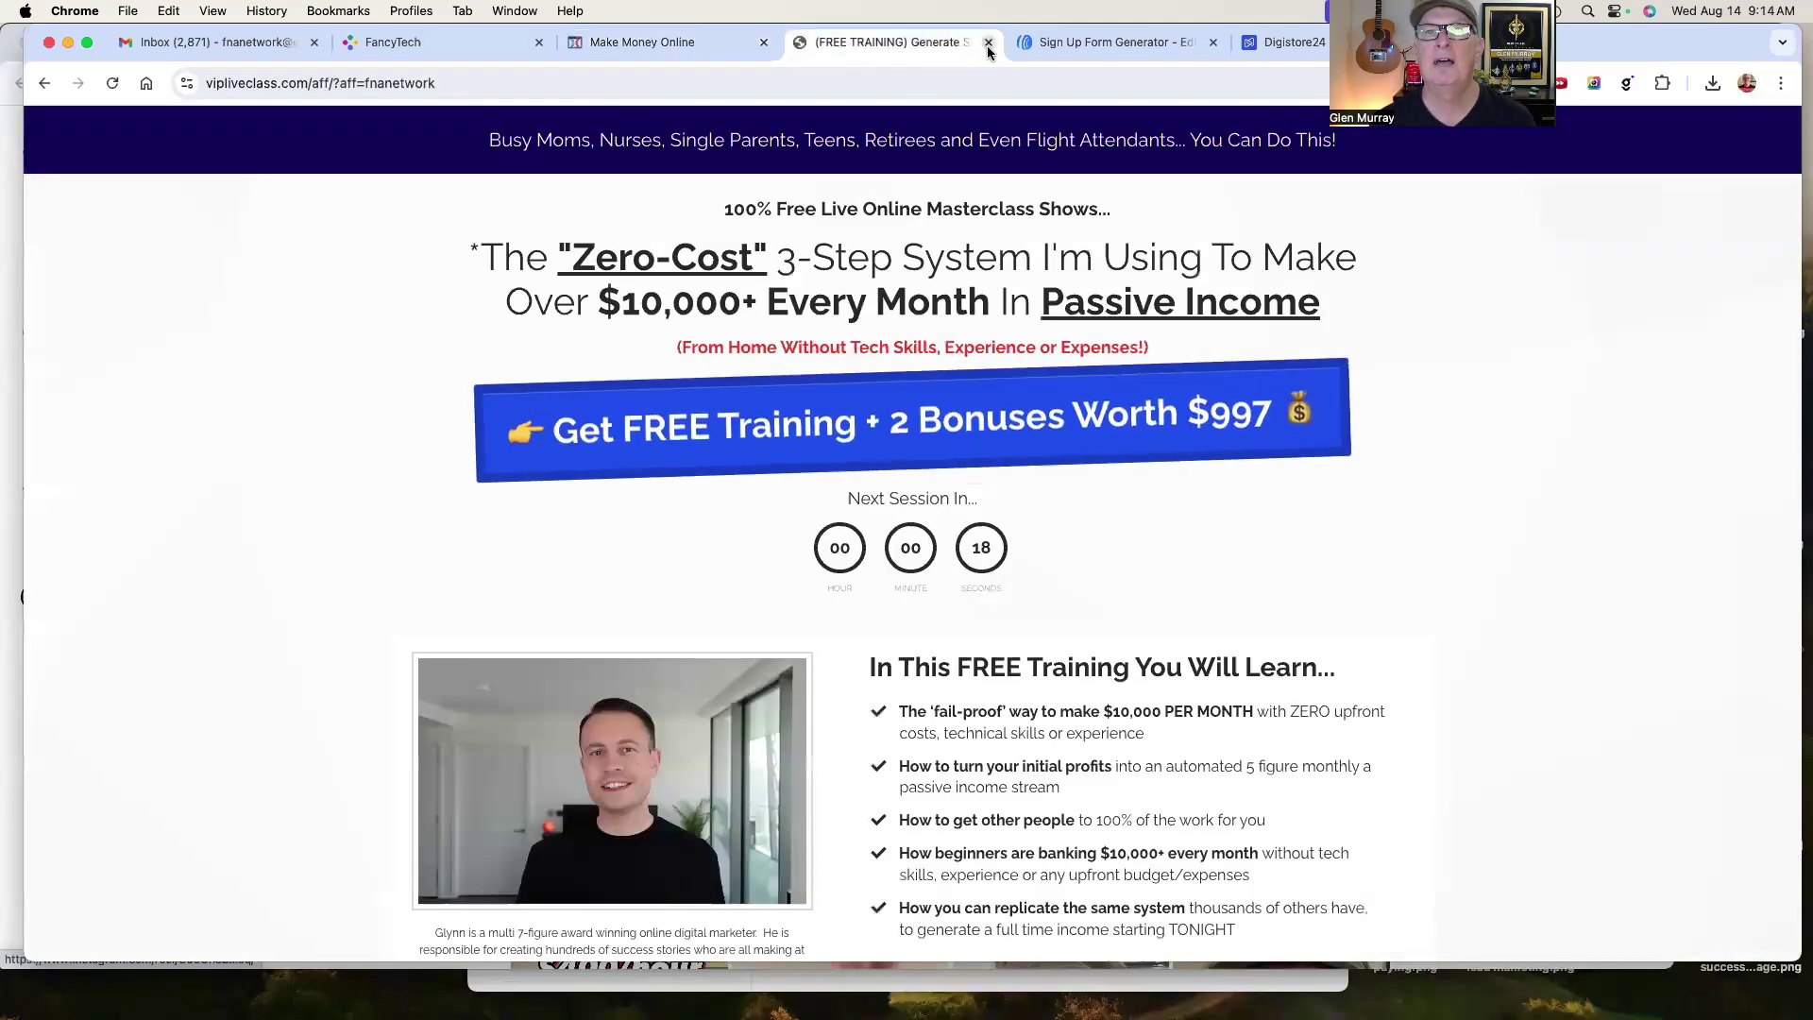
click(988, 42)
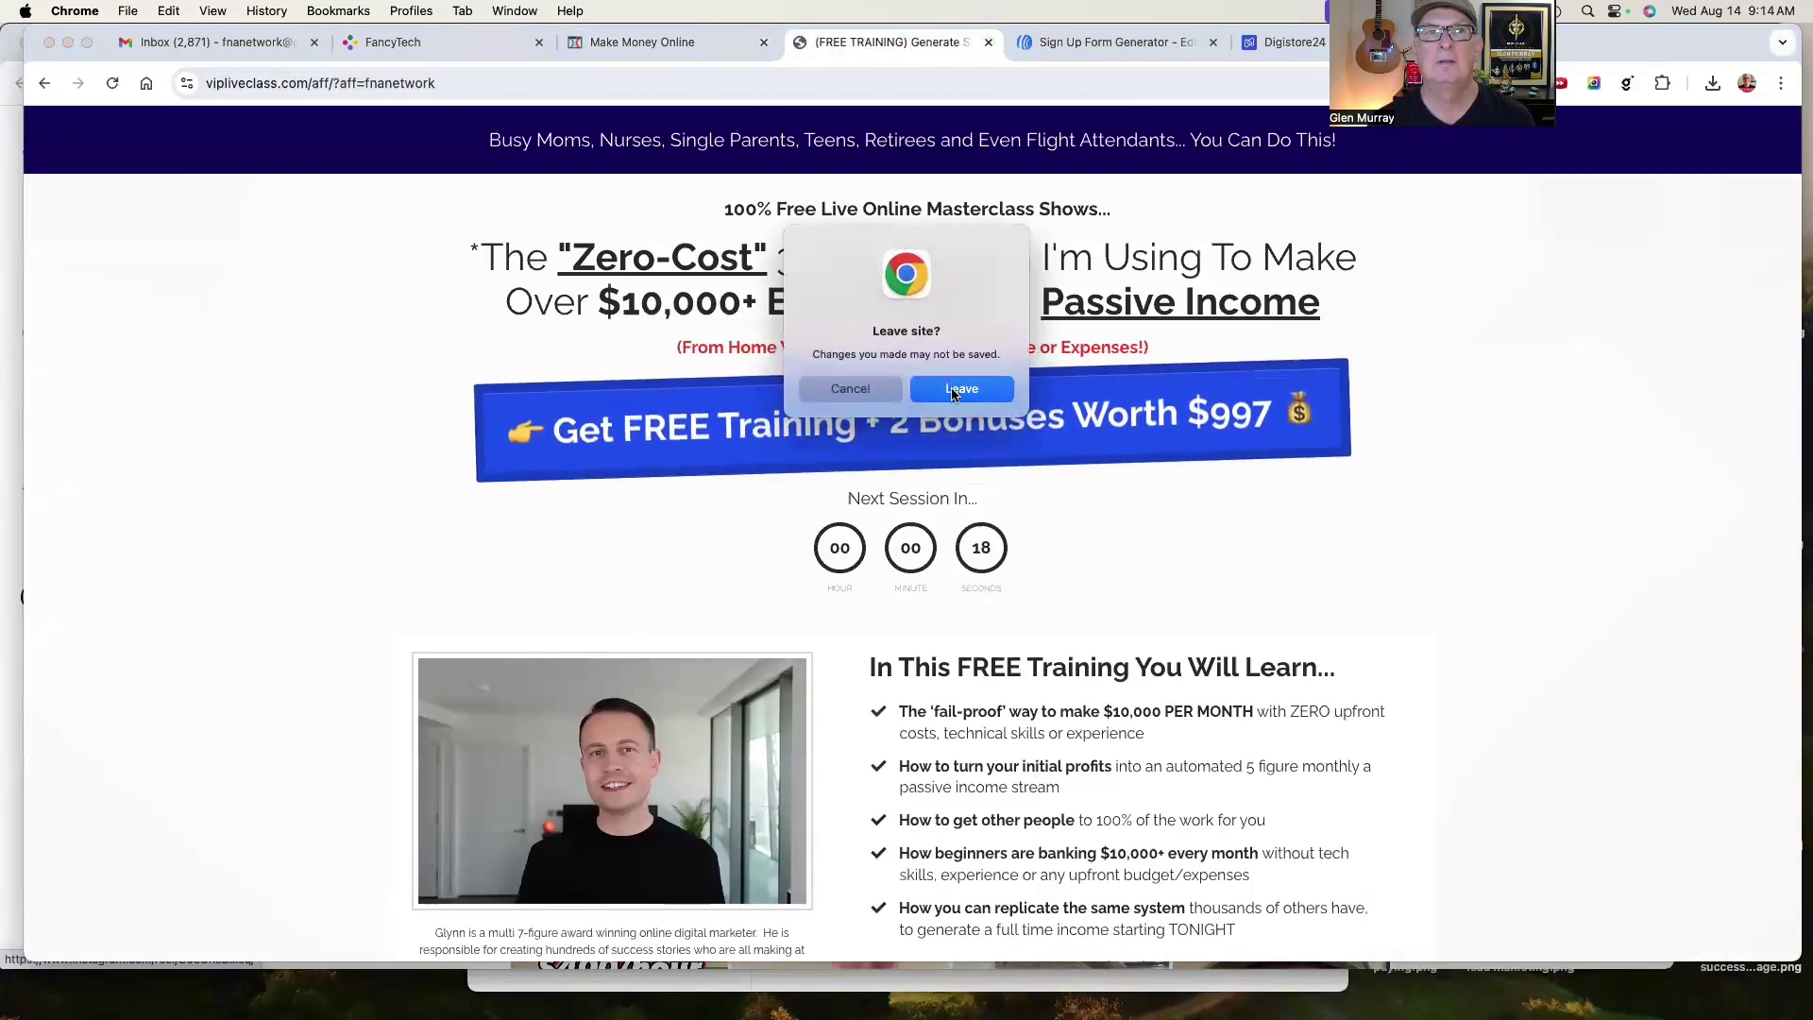
click(958, 387)
click(629, 43)
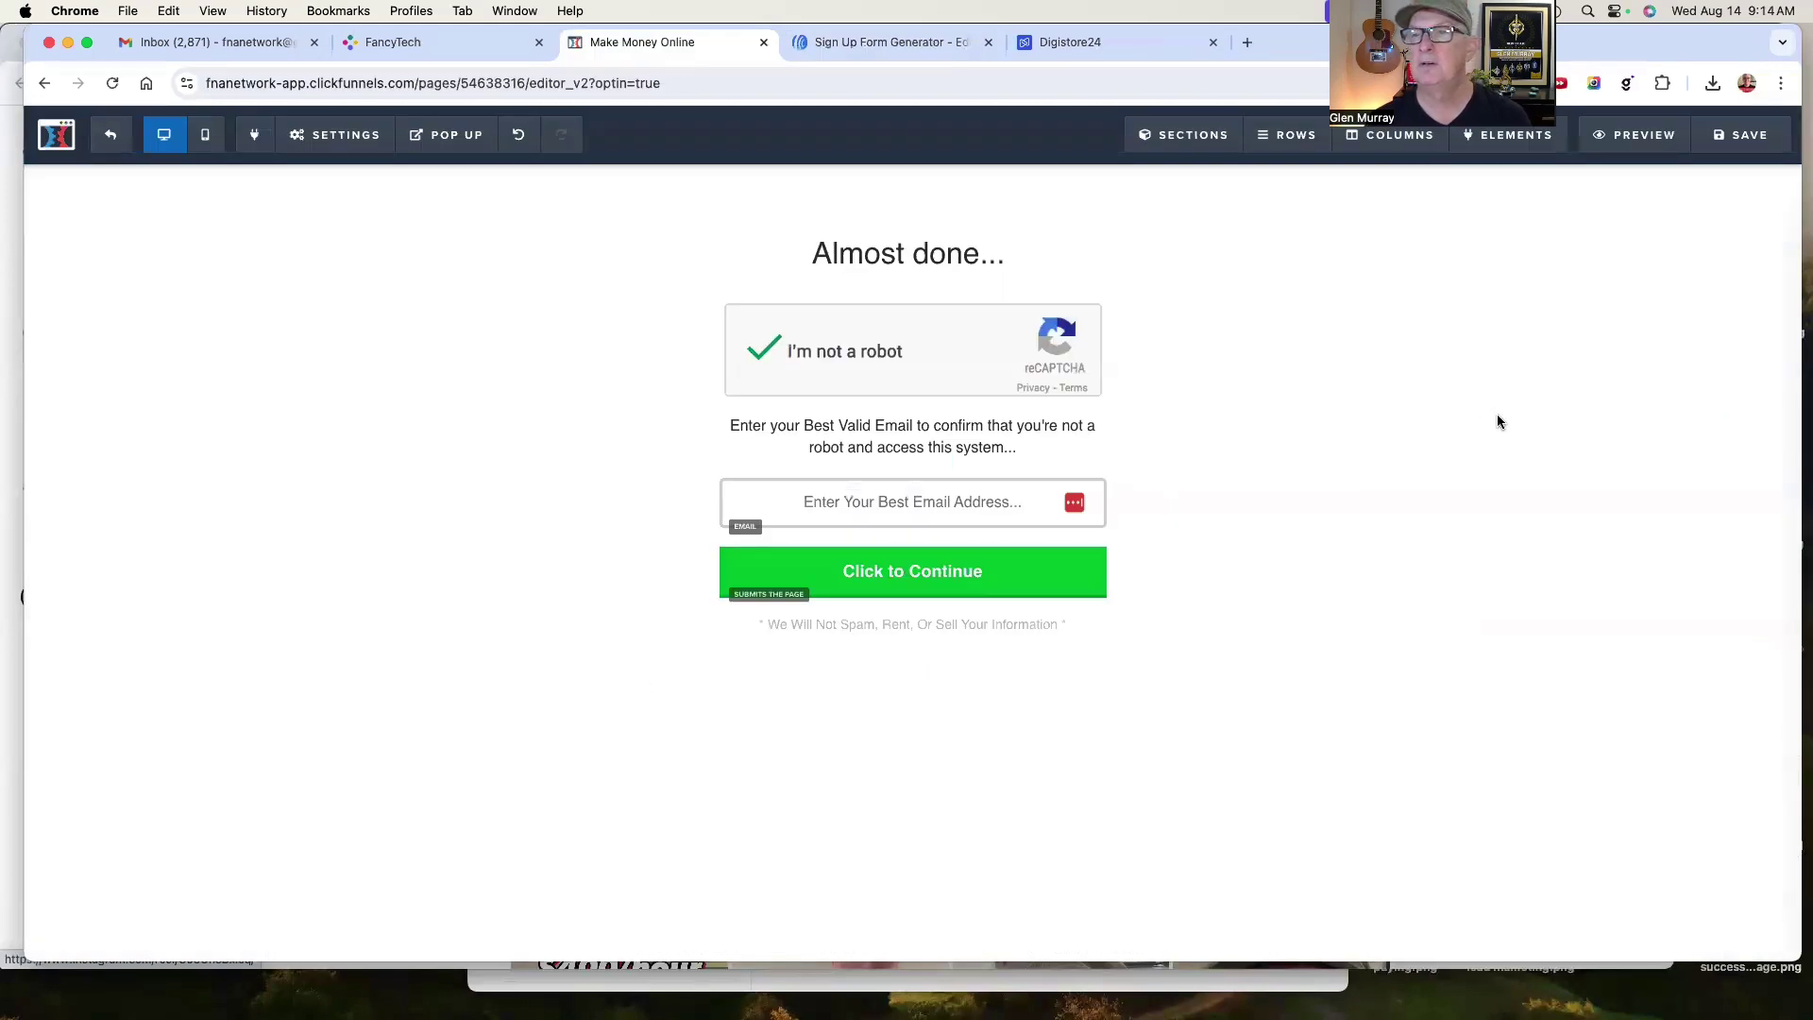
click(1743, 134)
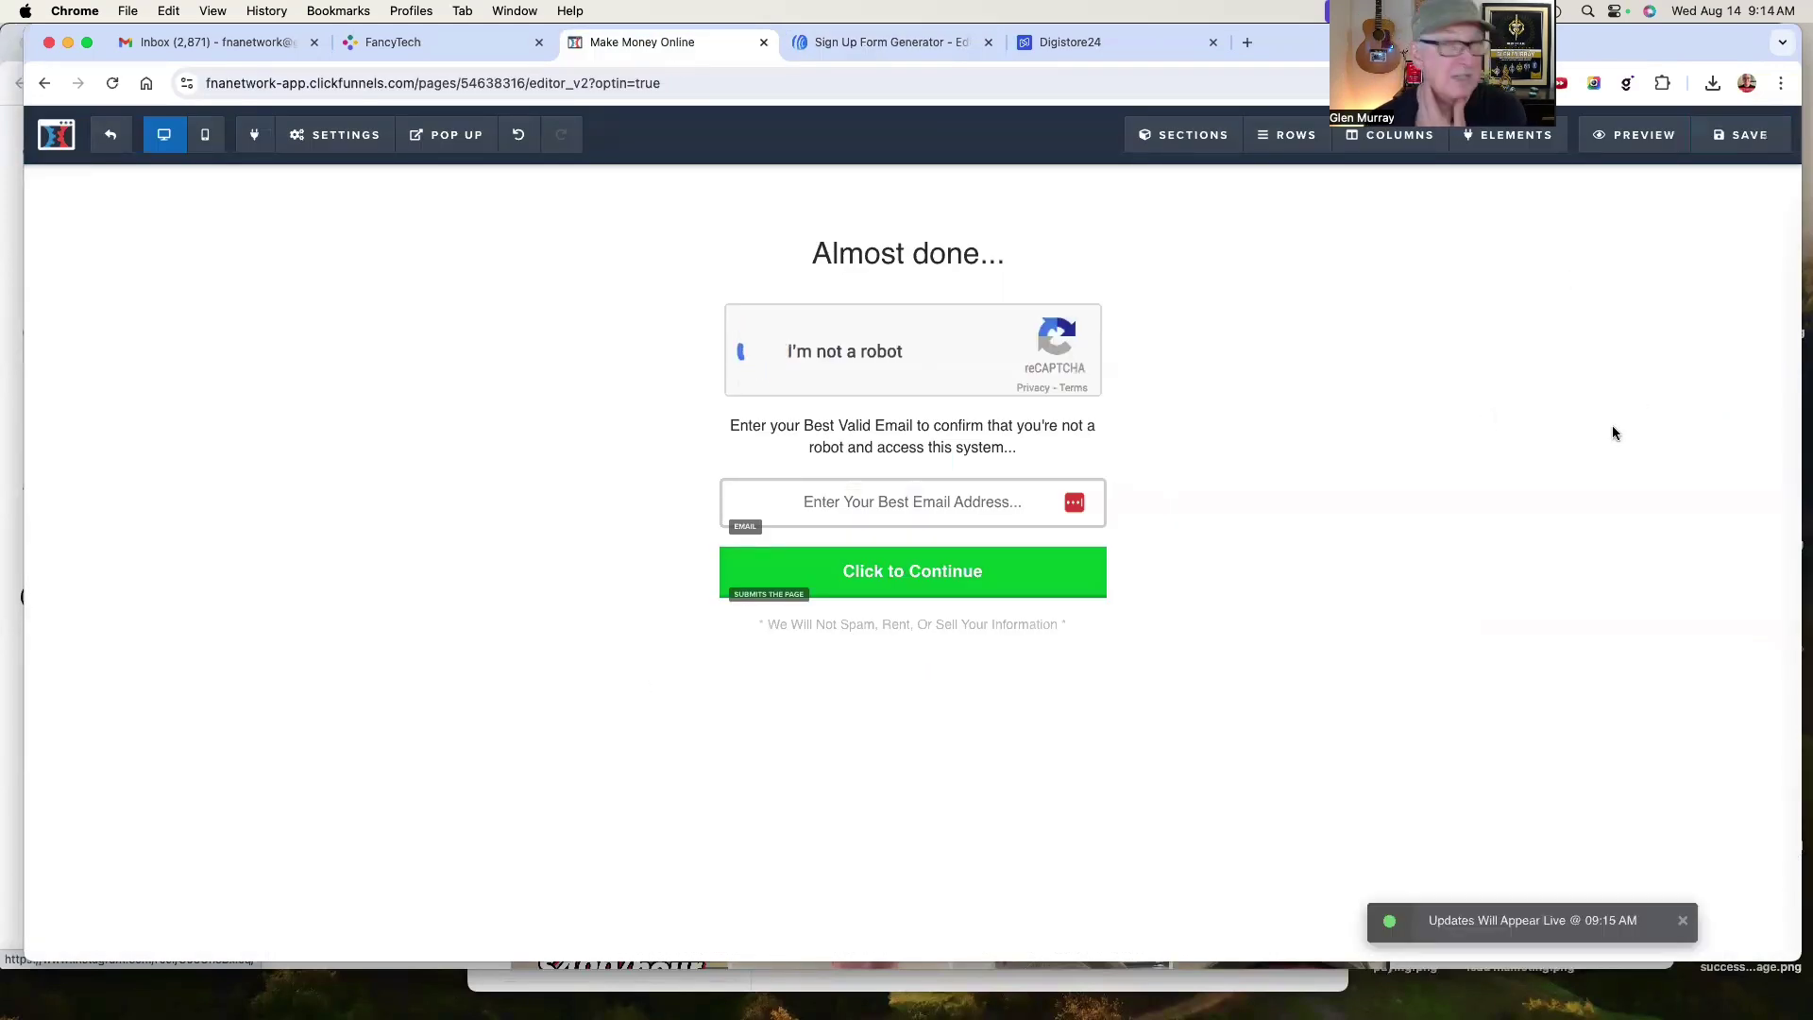
Reopen the email integration settings and select the full redirect URL
click(382, 142)
click(344, 171)
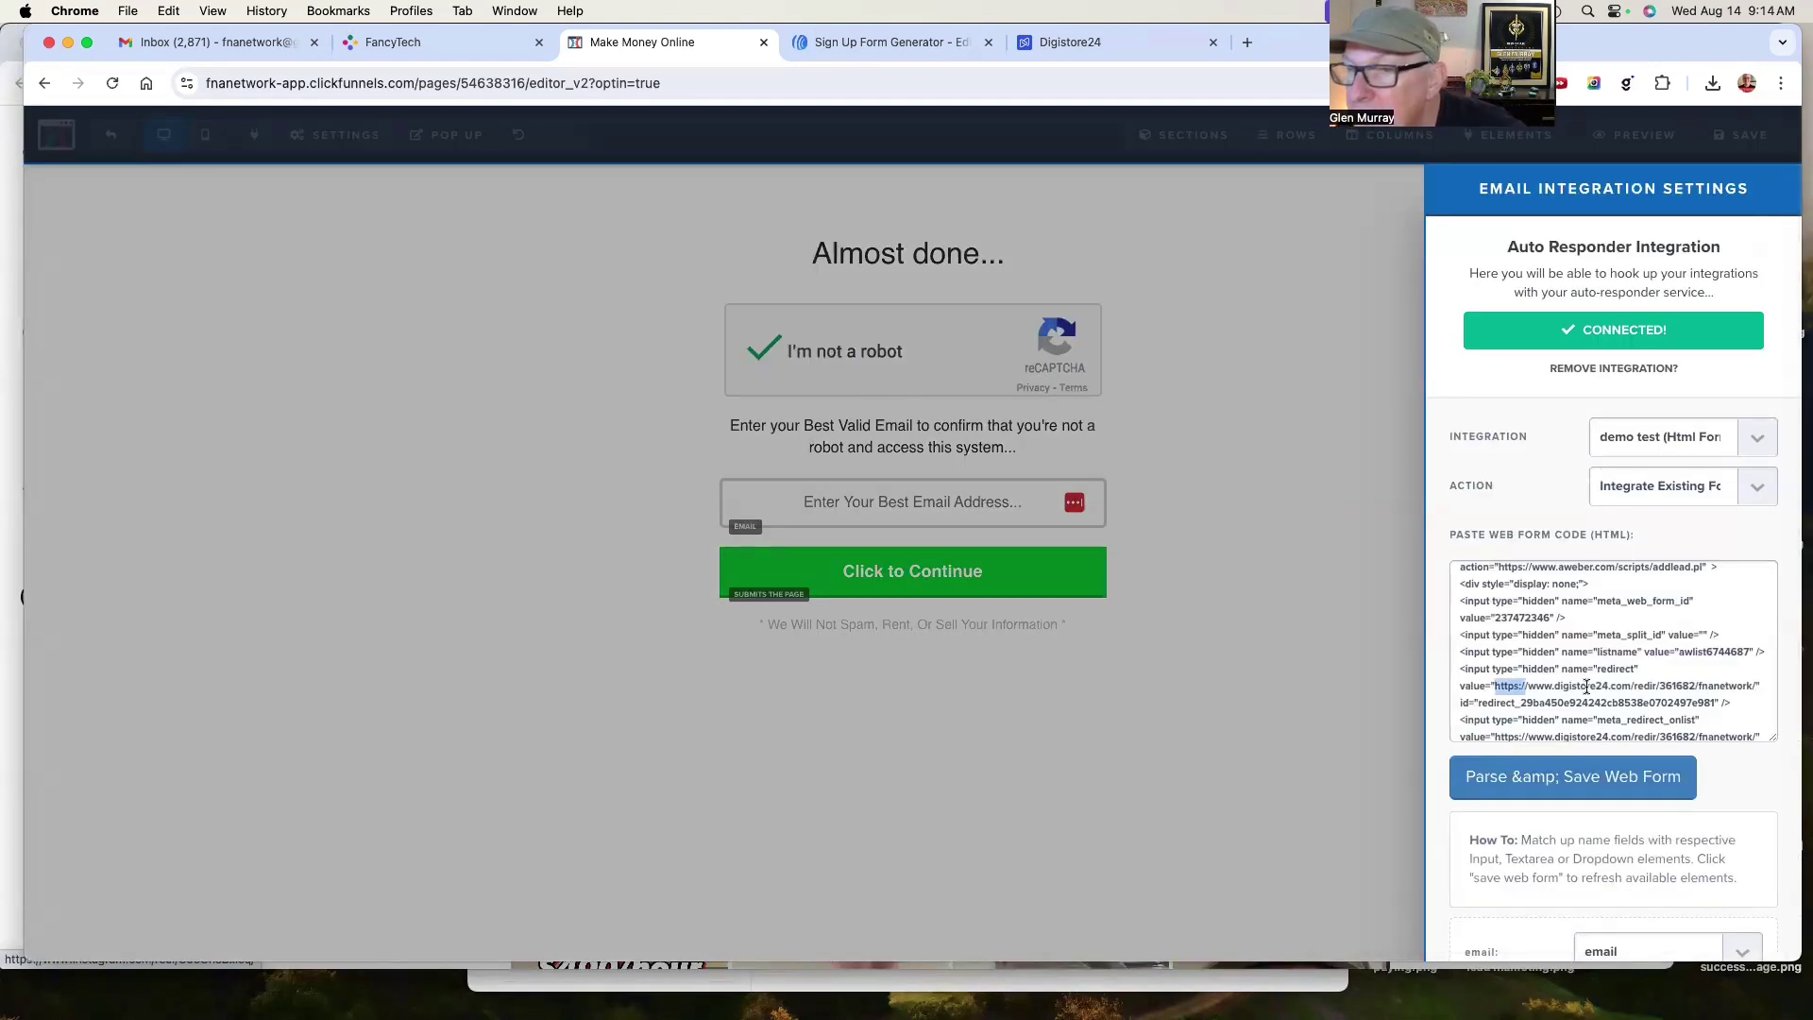
drag(1587, 686, 1754, 687)
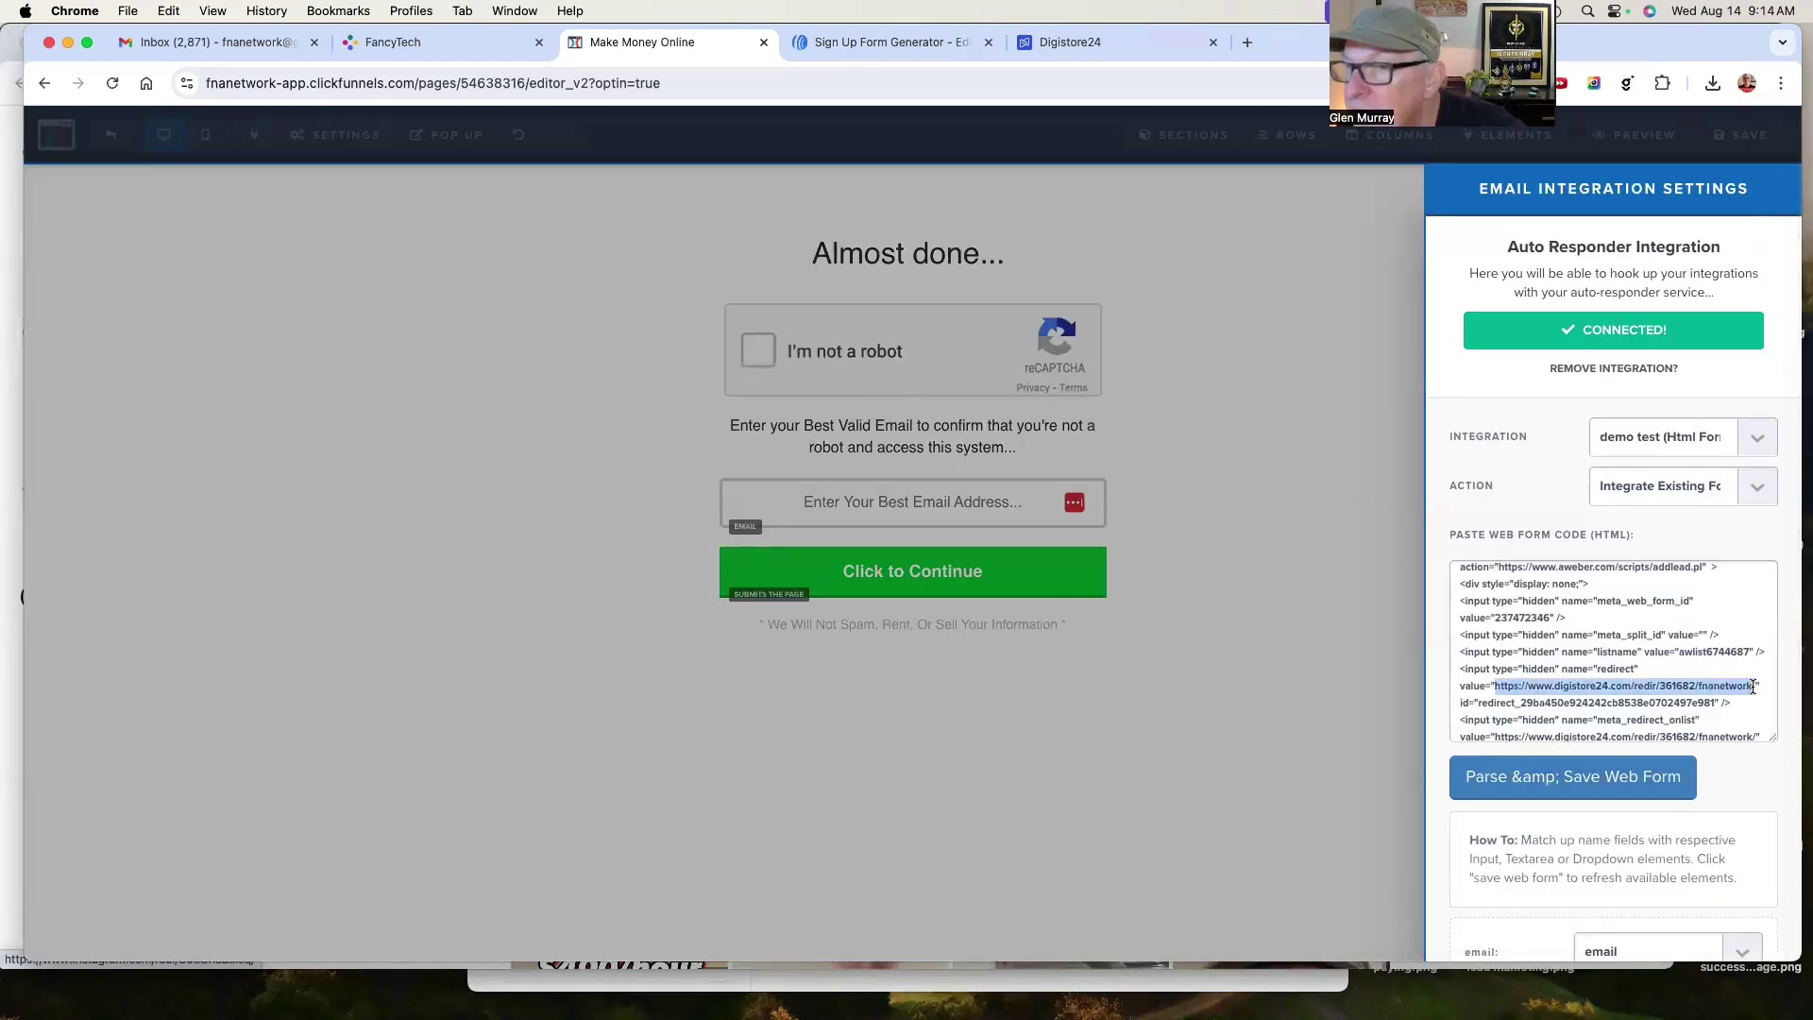
Preview the opt-in page and submit its form to test the redirect to the free-training page
click(1238, 372)
click(1093, 368)
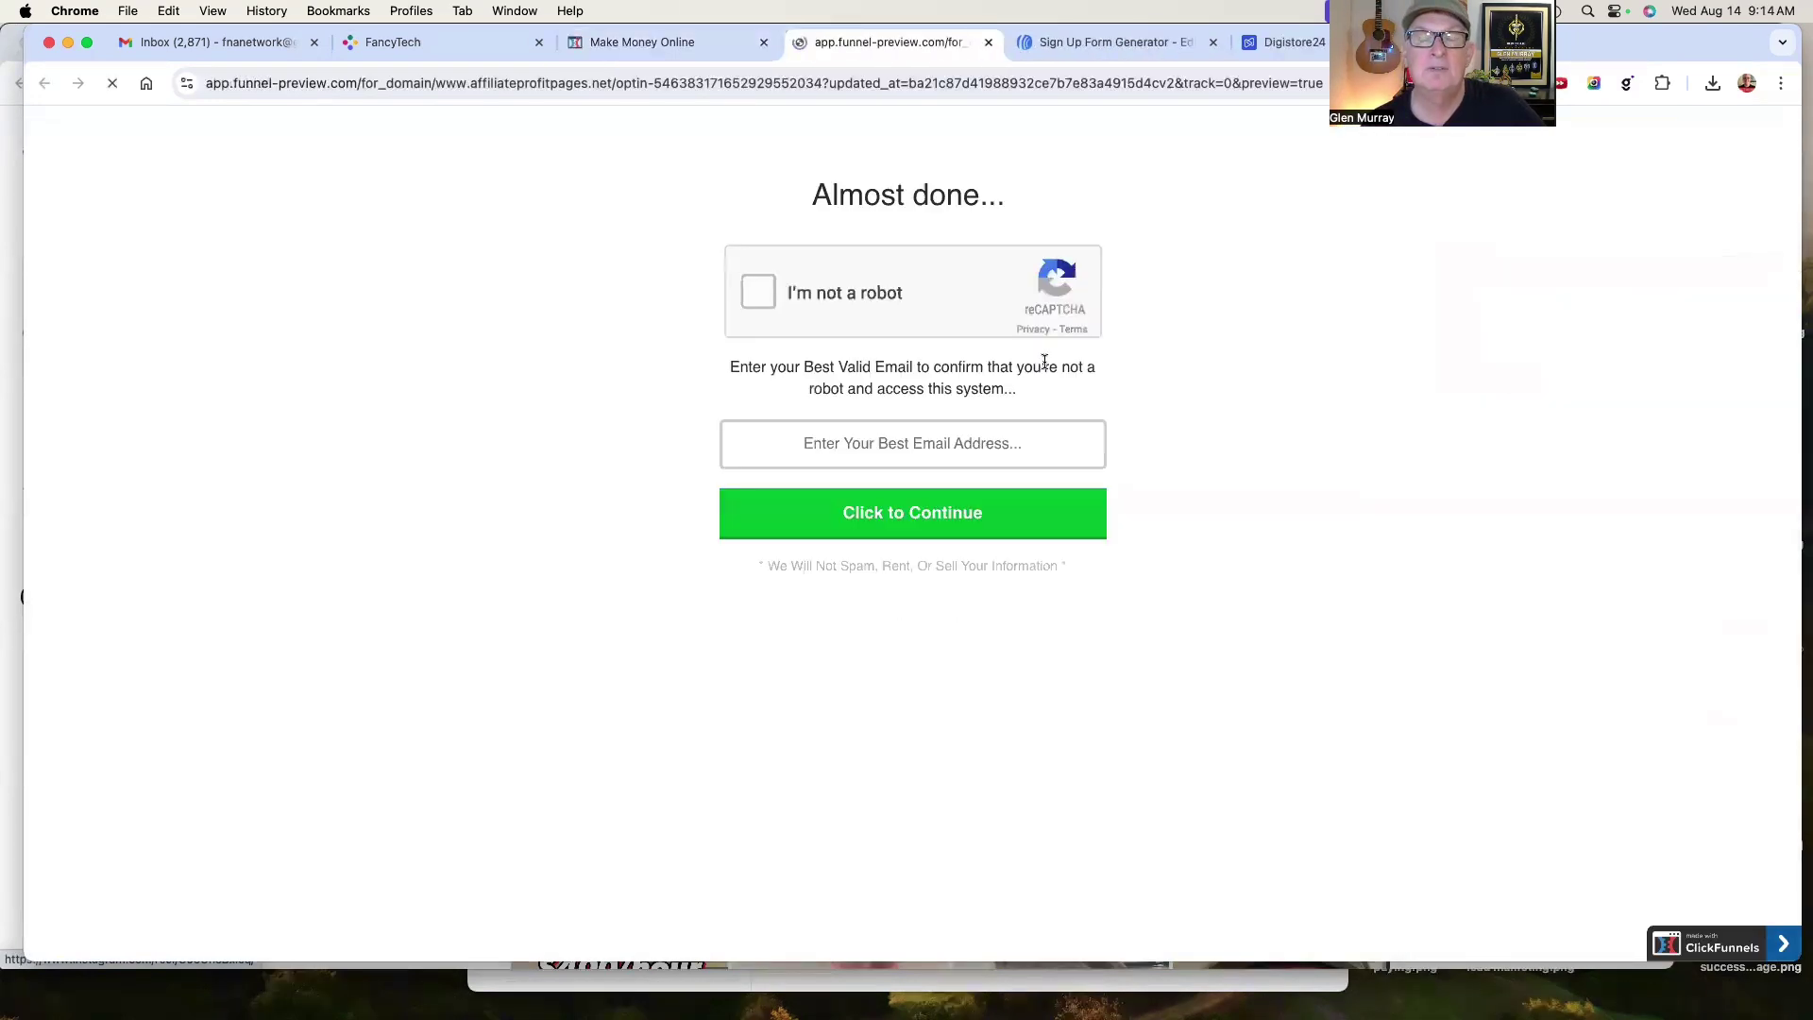
click(921, 525)
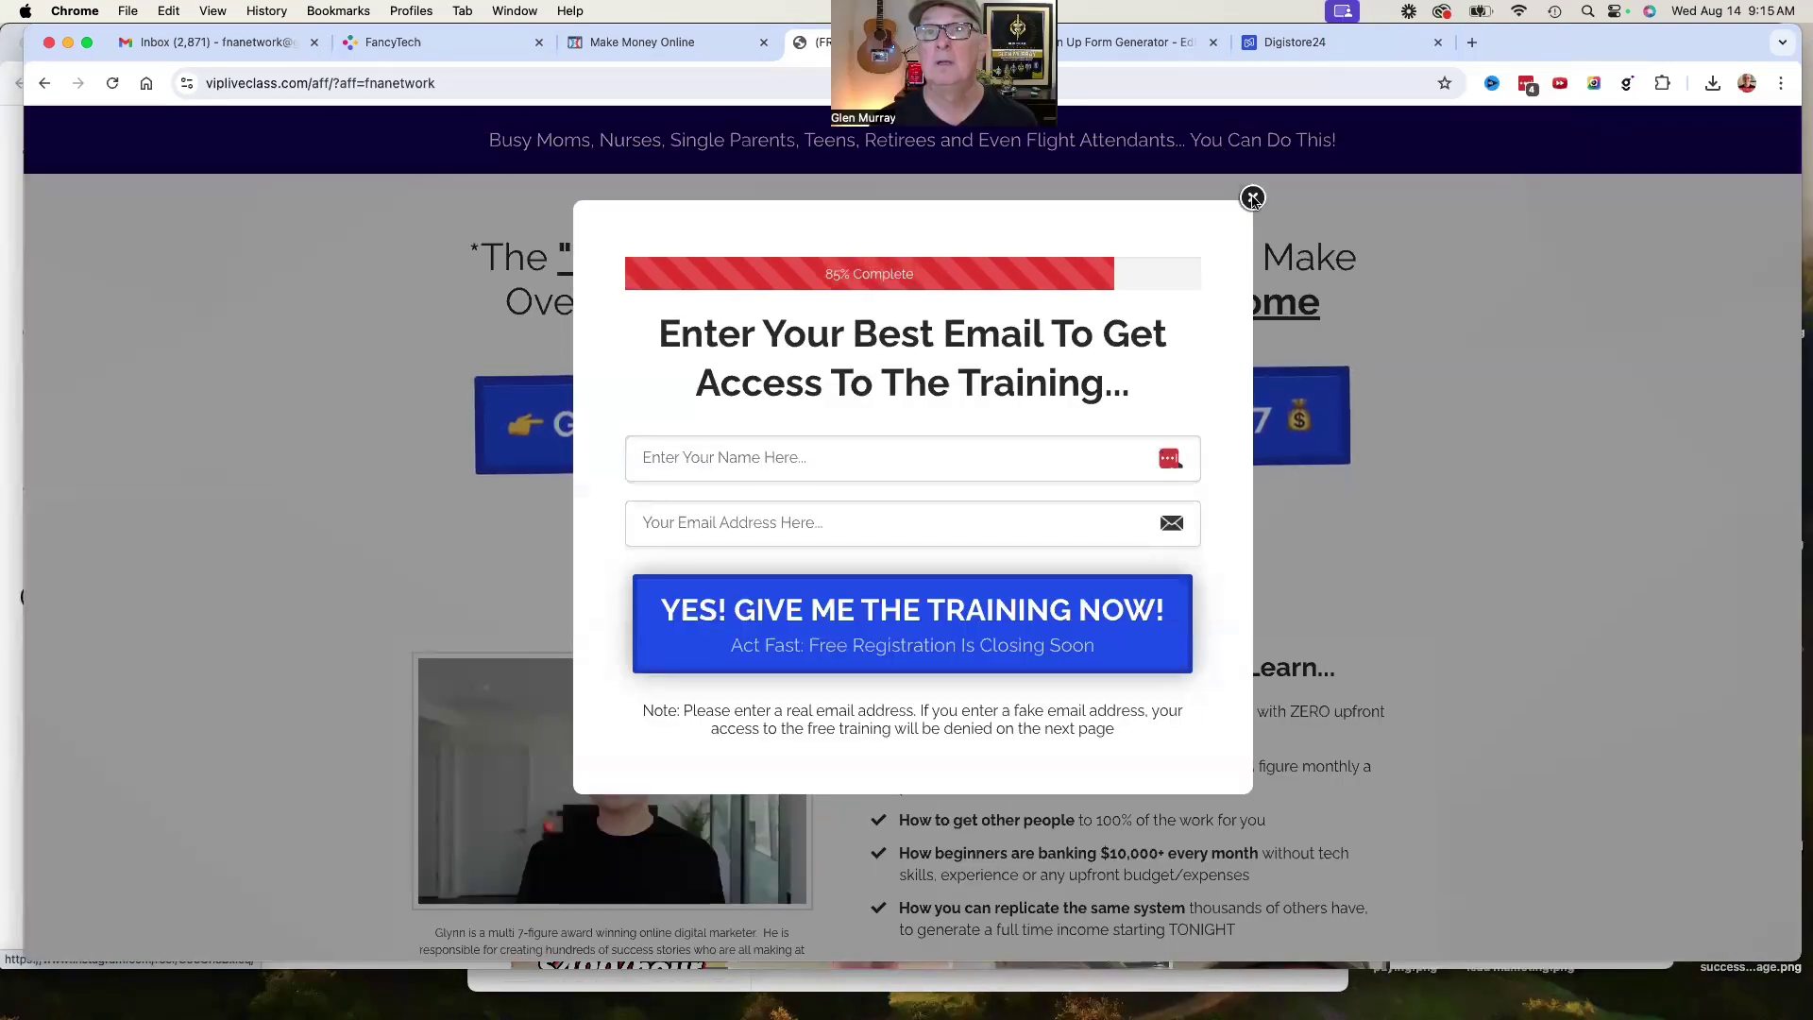
Dismiss the training sign-up popup and go back to the ClickFunnels opt-in page editor
click(1374, 242)
click(600, 42)
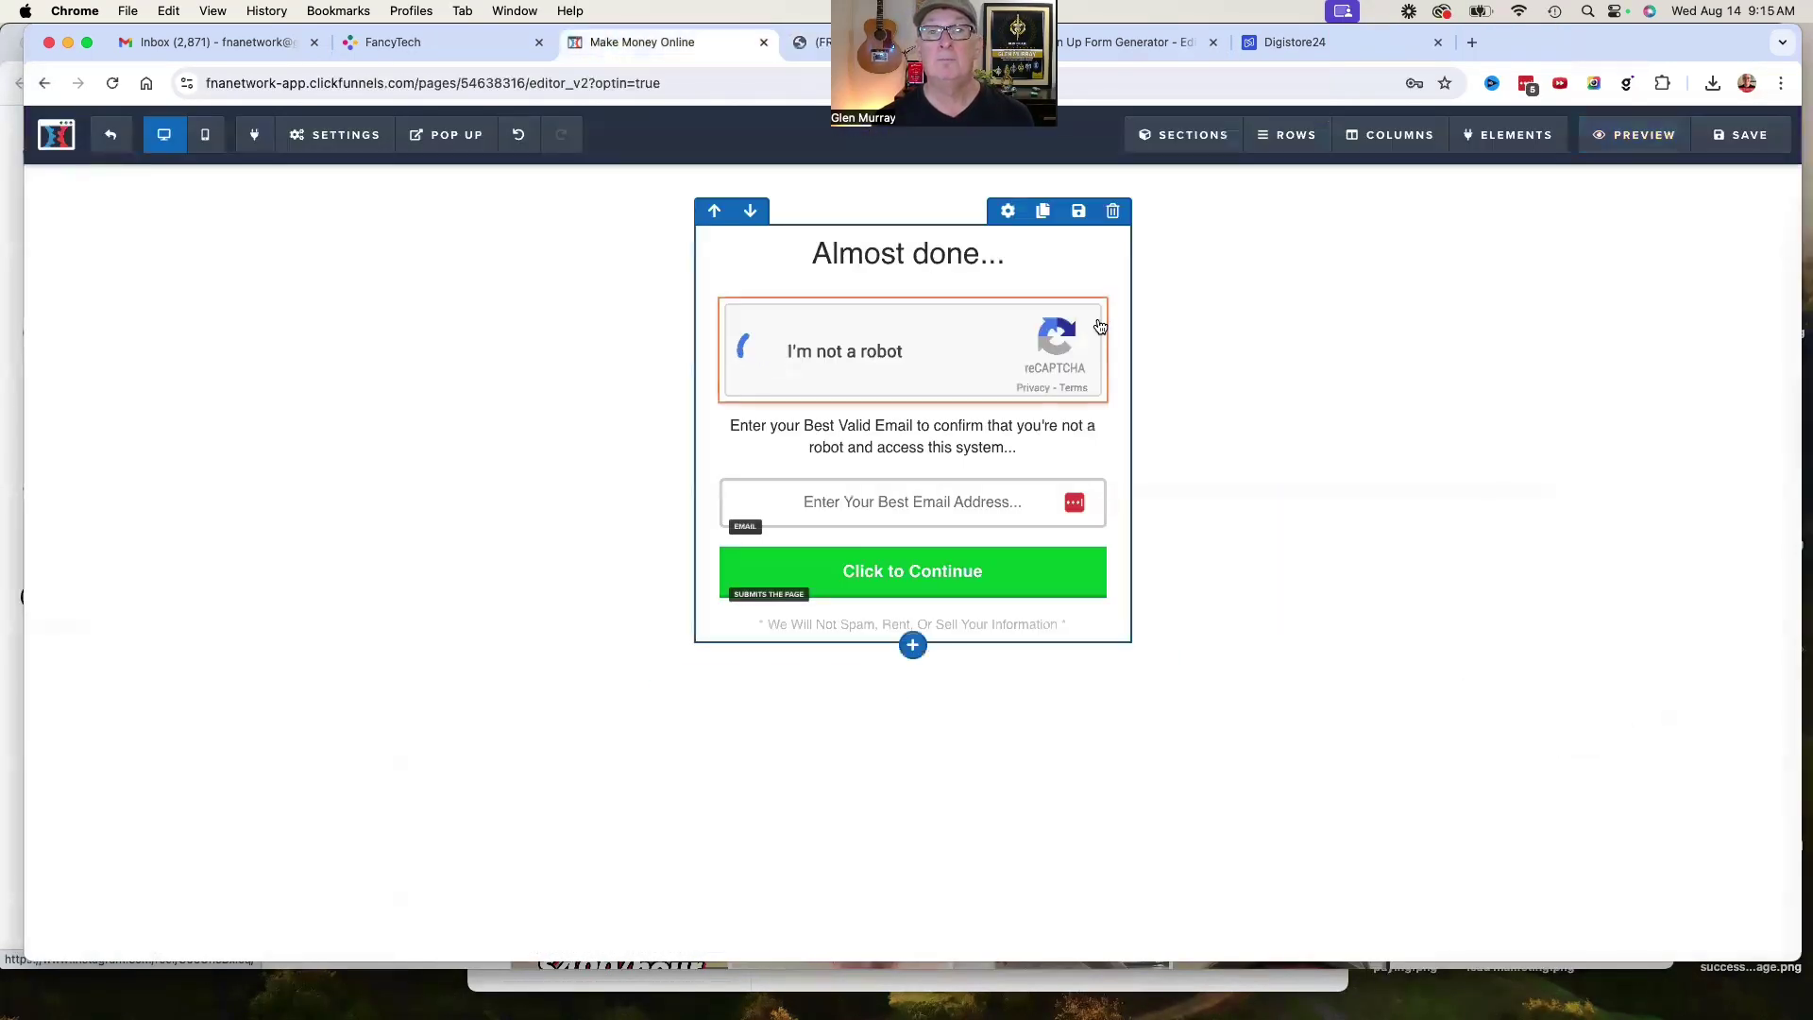